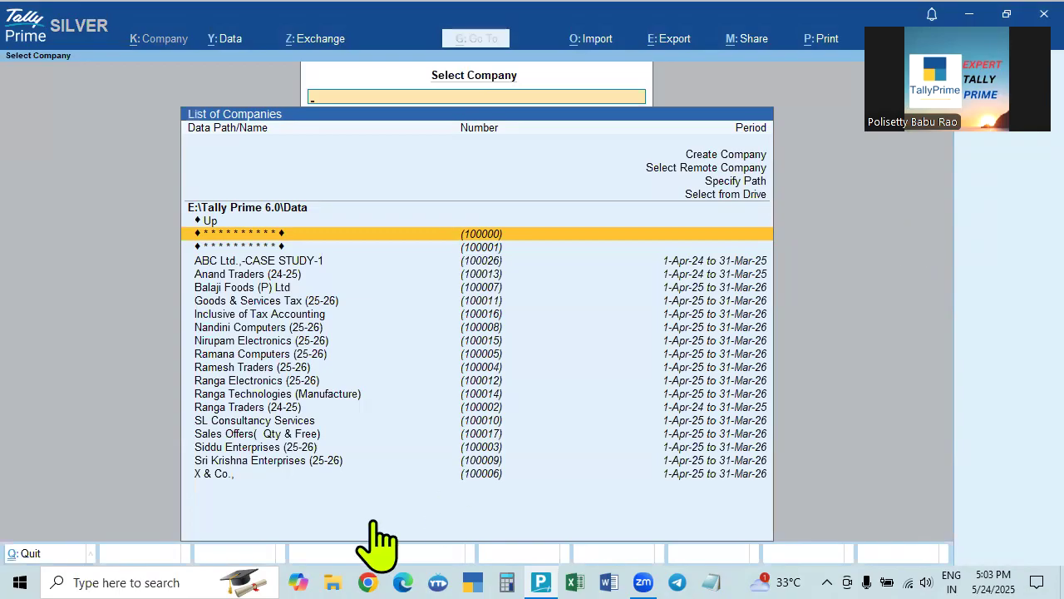
Open the company Sales Offers( Qty & Free) and review its company details, accepting them as they are.
{"action": "left_click", "coordinate": [251, 437]}
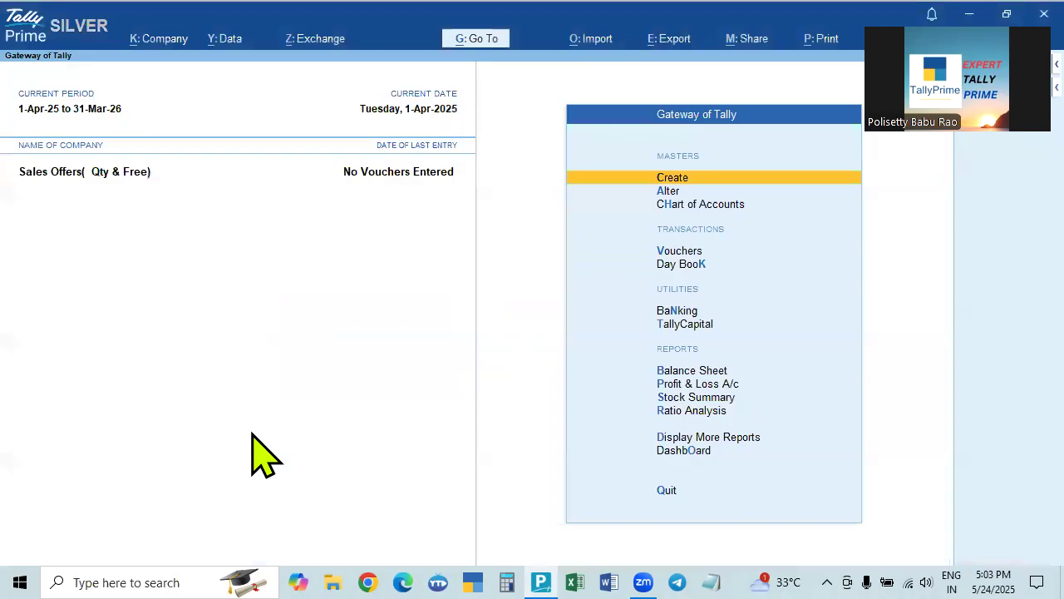
{"action": "left_click", "coordinate": [153, 48]}
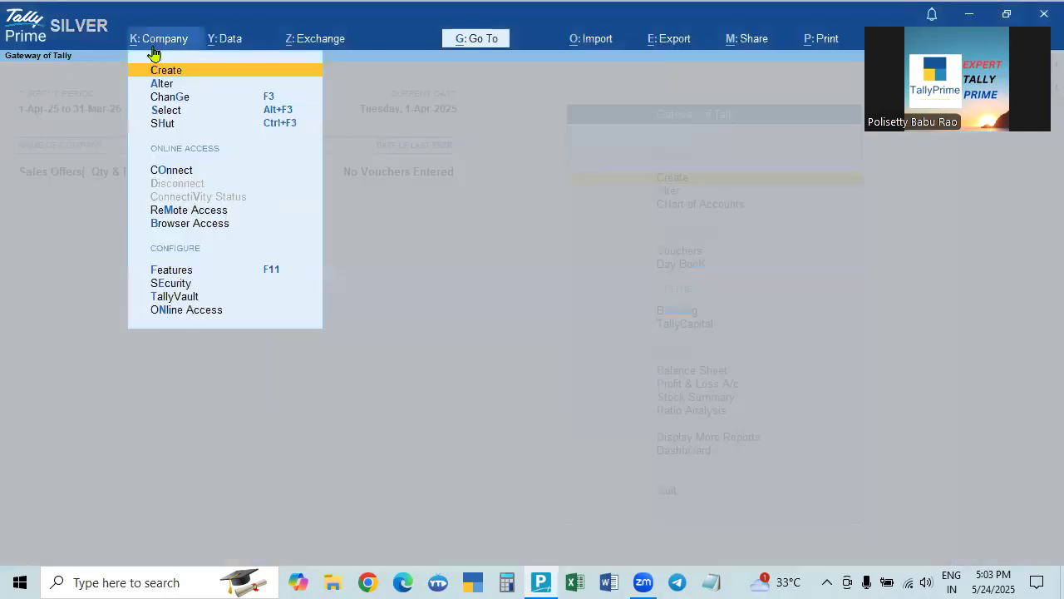
{"action": "left_click", "coordinate": [159, 83]}
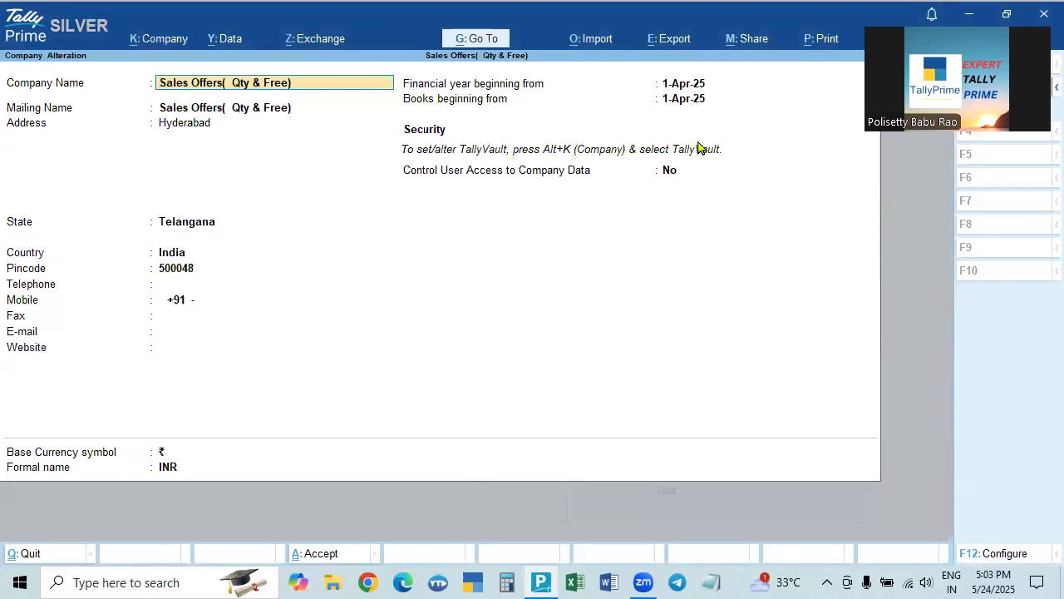
{"action": "key", "text": "ctrl"}
{"action": "key", "text": "ctrl+a"}
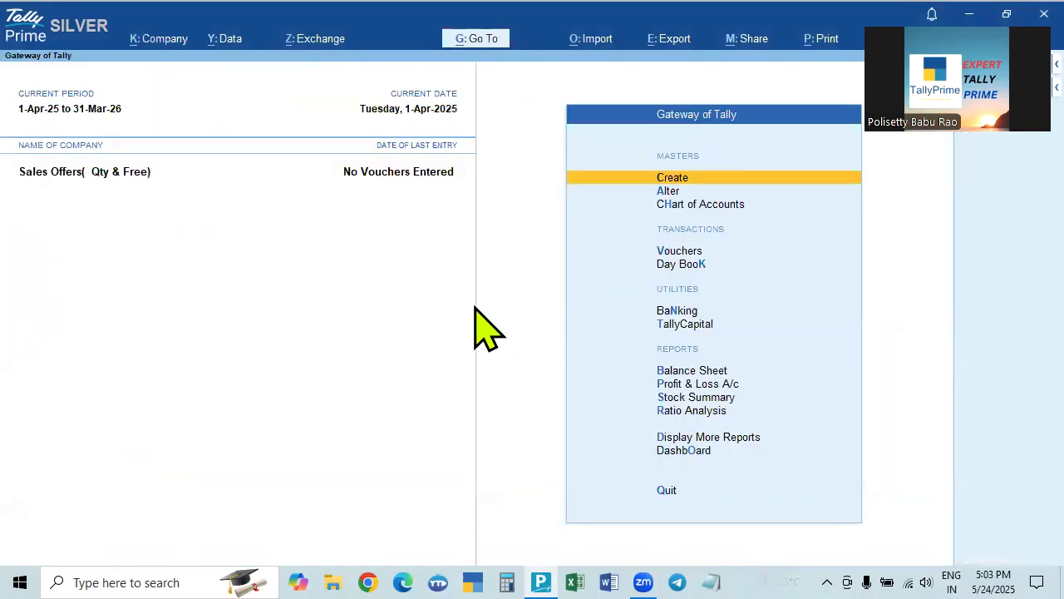
Check that GST is enabled in the company features and accept the existing GST registration details.
{"action": "key", "text": "F11"}
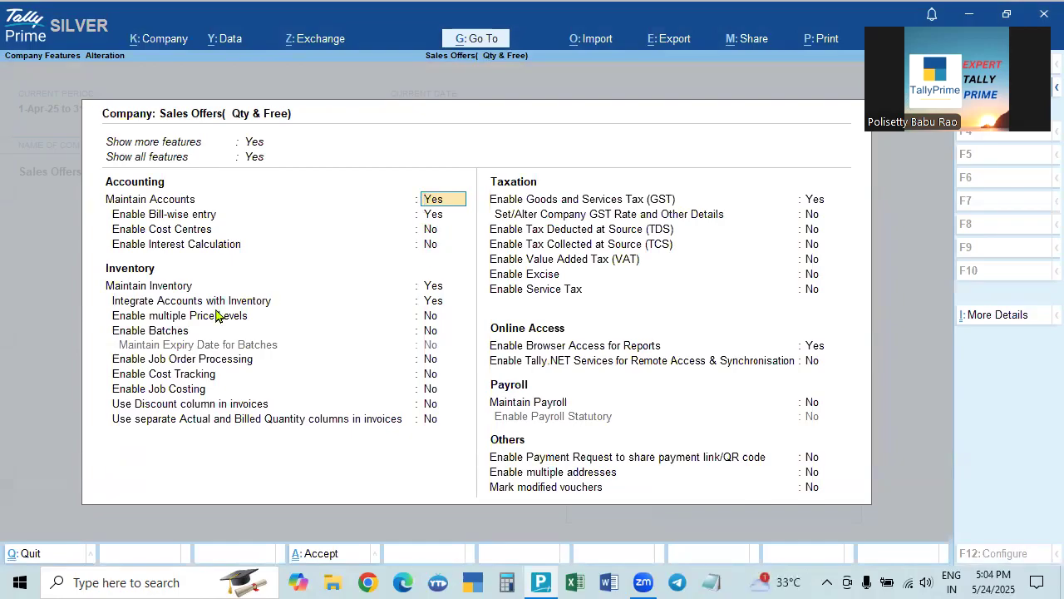
{"action": "left_click", "coordinate": [808, 199]}
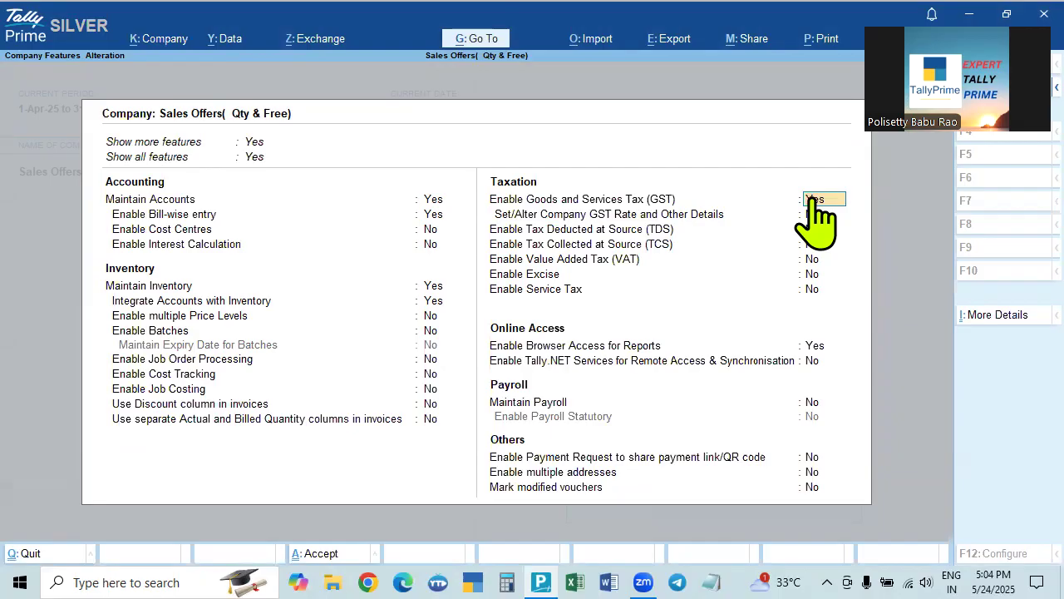
{"action": "left_click", "coordinate": [813, 203]}
{"action": "key", "text": "Return"}
{"action": "key", "text": "Return"}
{"action": "key", "text": "Return"}
{"action": "key", "text": "Return"}
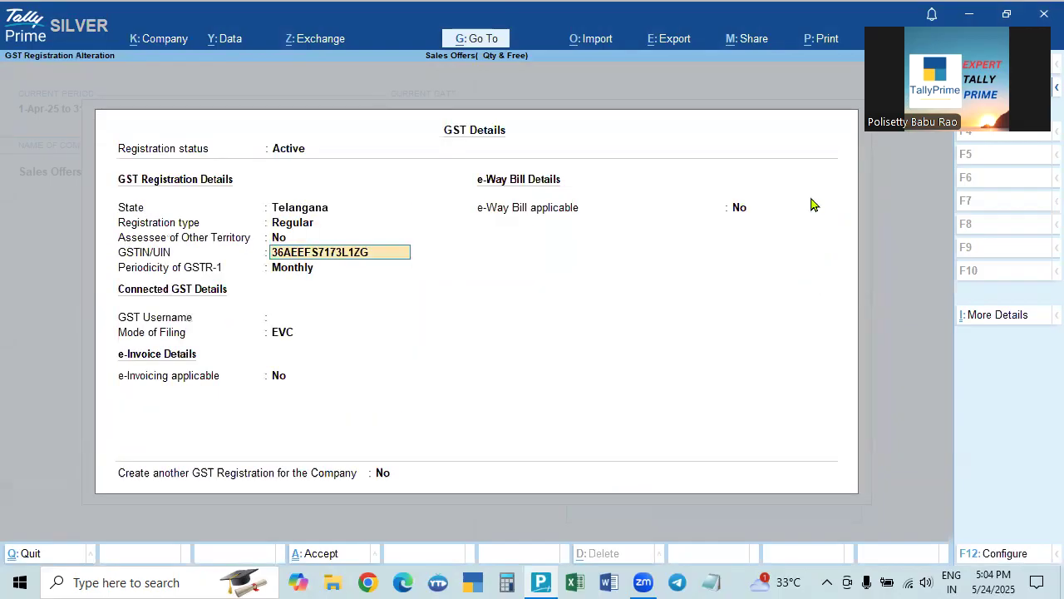
{"action": "key", "text": "ctrl+a"}
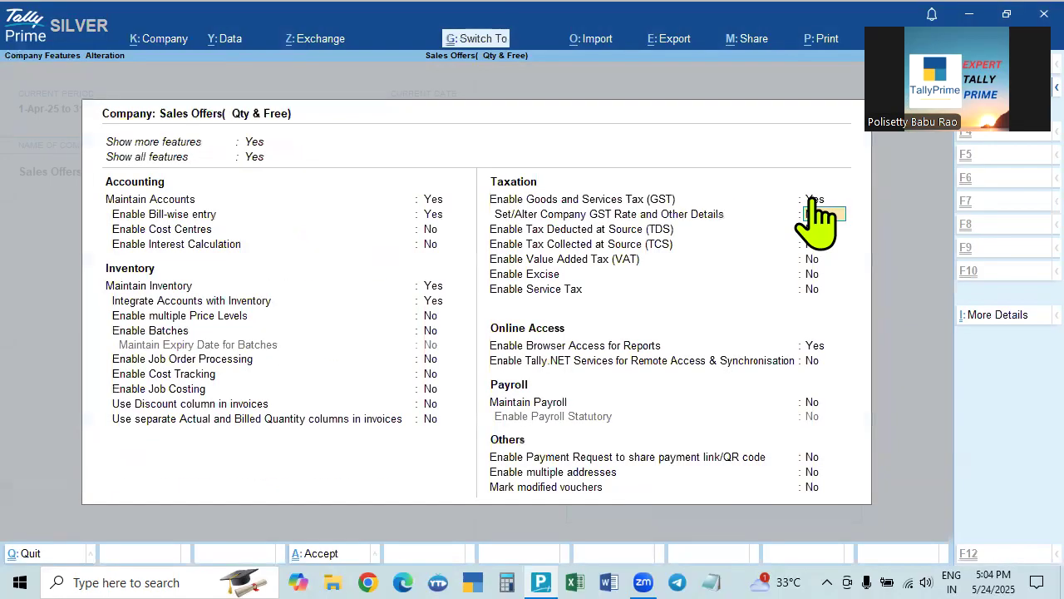
{"action": "key", "text": "ctrl+a"}
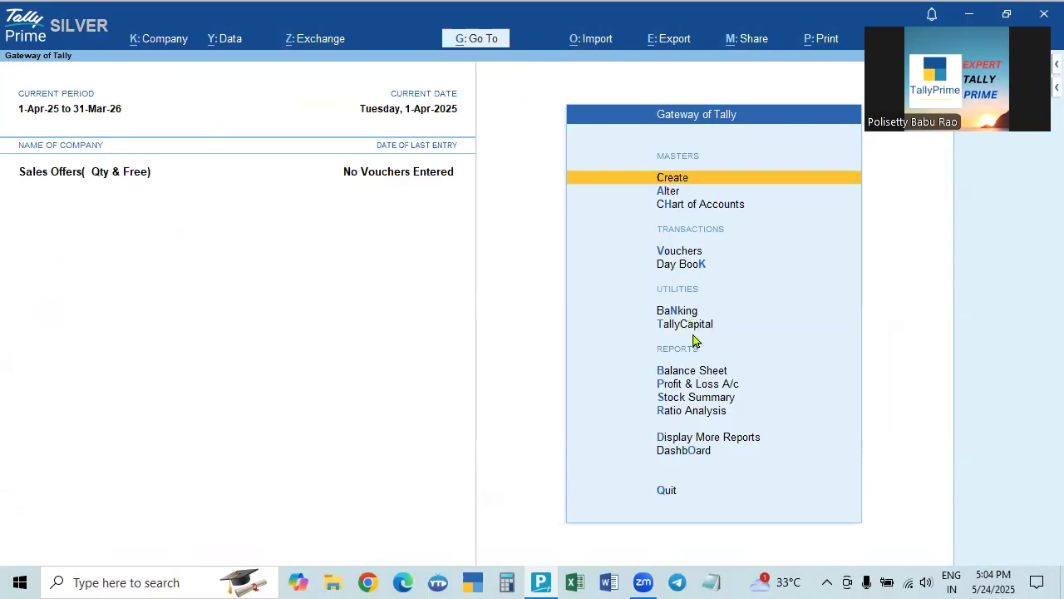
{"action": "key", "text": "alt+Tab"}
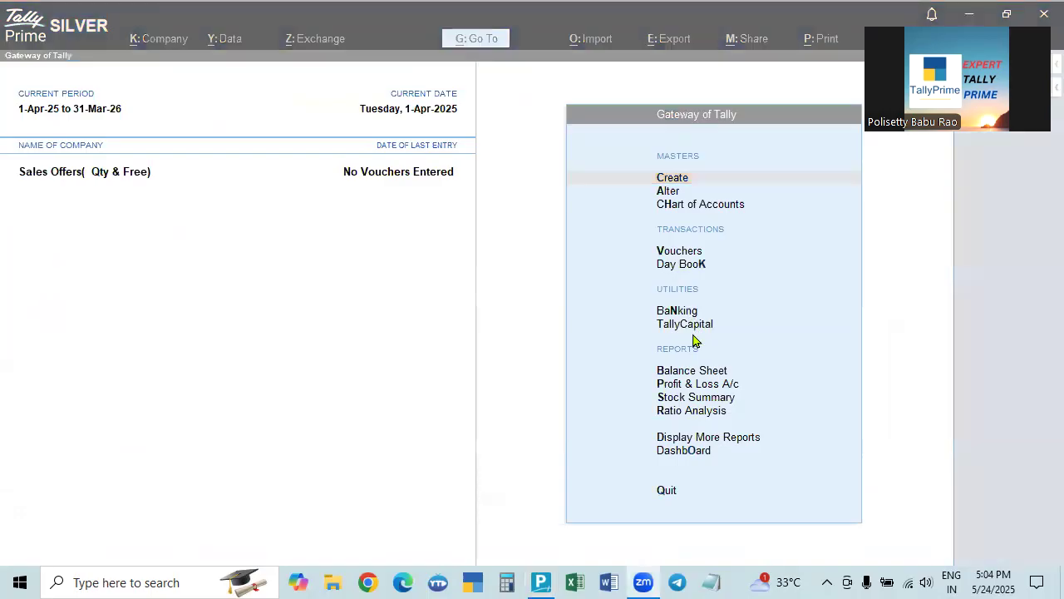
{"action": "key", "text": "alt+Tab"}
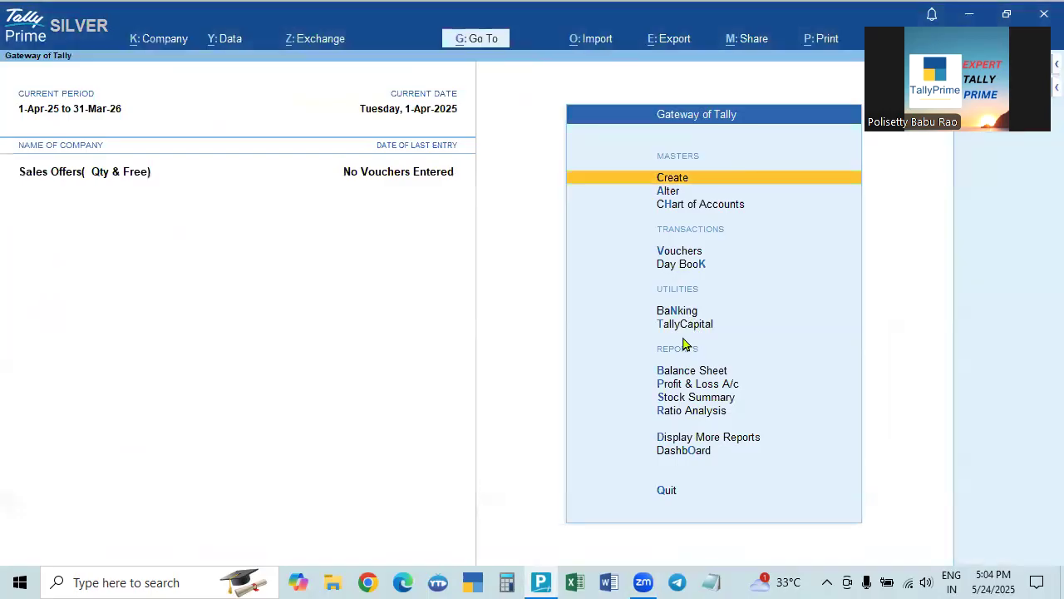
Start voucher entry and set the voucher date to 1-5-2025.
{"action": "left_click", "coordinate": [679, 250]}
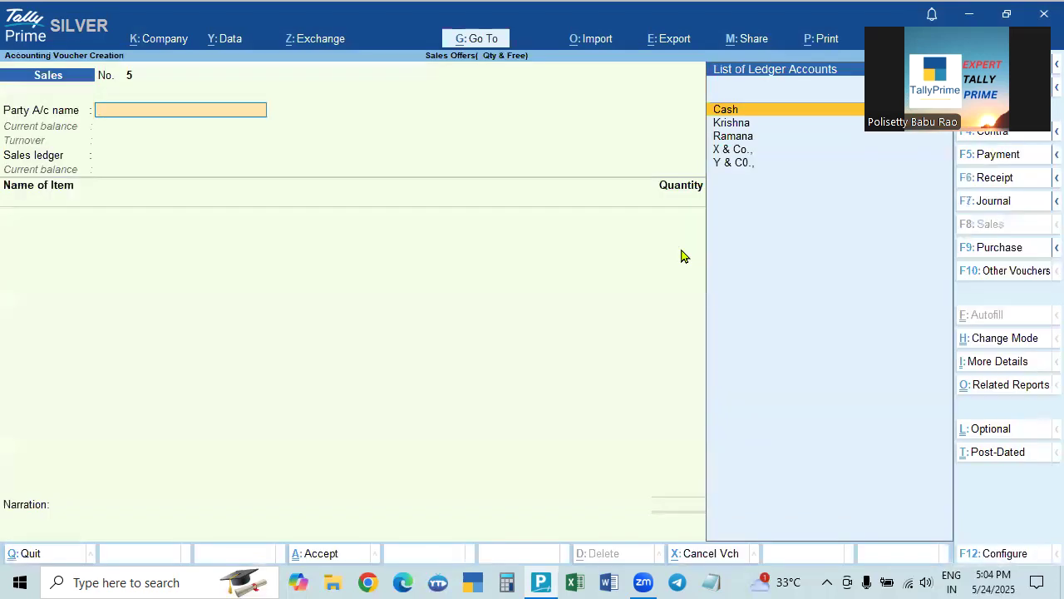
{"action": "key", "text": "F2"}
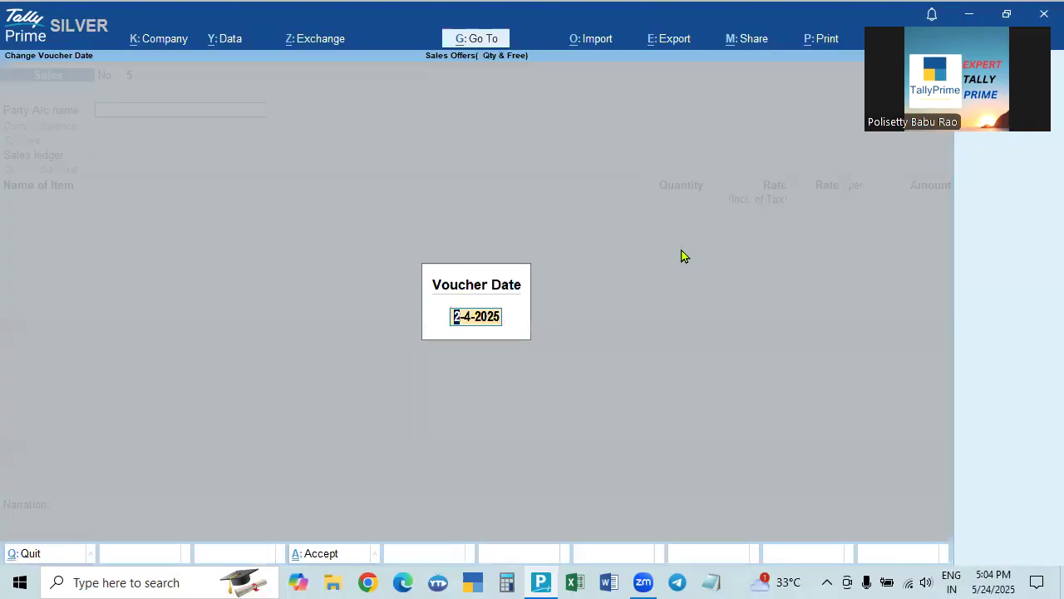
{"action": "type", "text": "1.5"}
{"action": "key", "text": "Return"}
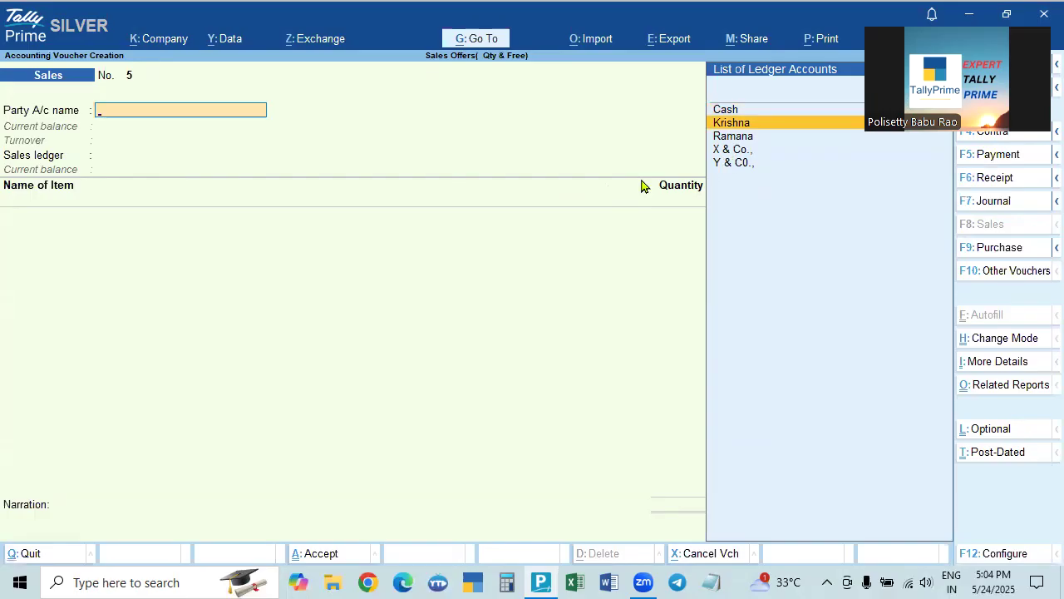
Switch to a purchase voucher and enter supplier invoice number 025 dated 1-May-25.
{"action": "key", "text": "F9"}
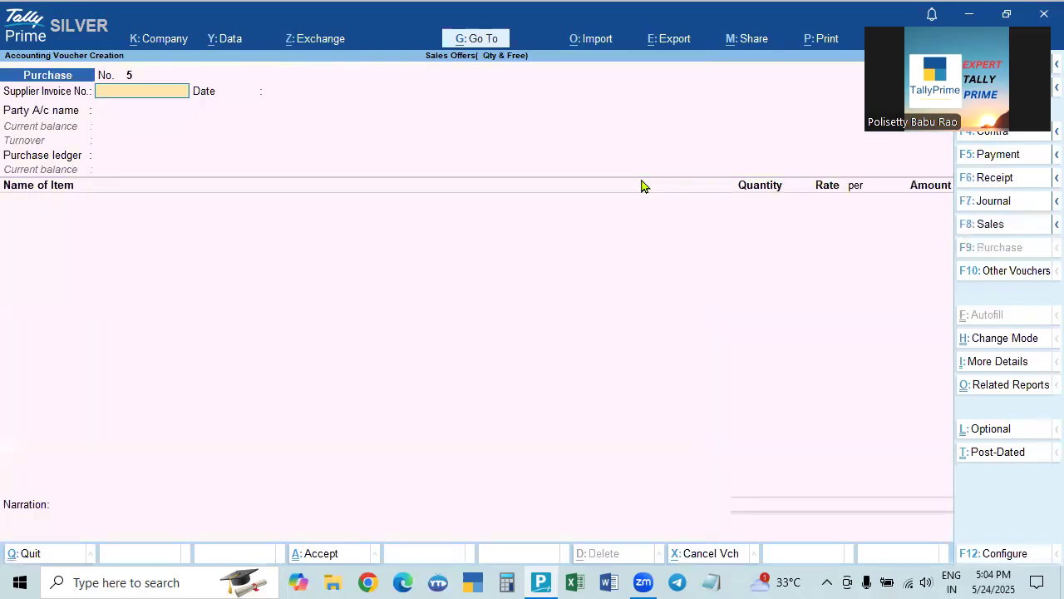
{"action": "type", "text": "025"}
{"action": "key", "text": "Return"}
{"action": "key", "text": "Return"}
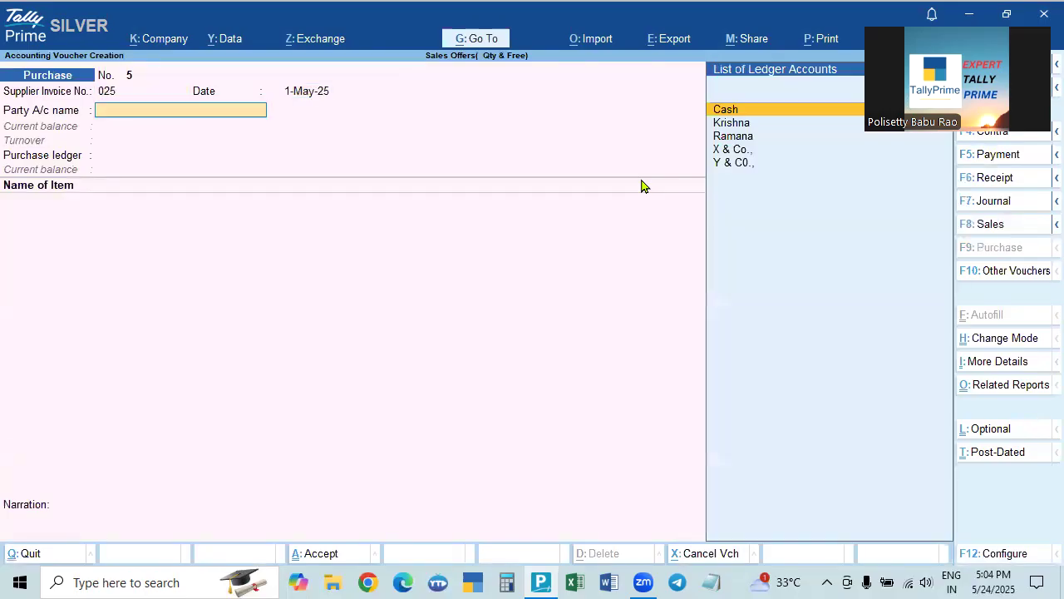
Choose X & Co., as the party account of the purchase voucher.
{"action": "key", "text": "Down"}
{"action": "key", "text": "Down"}
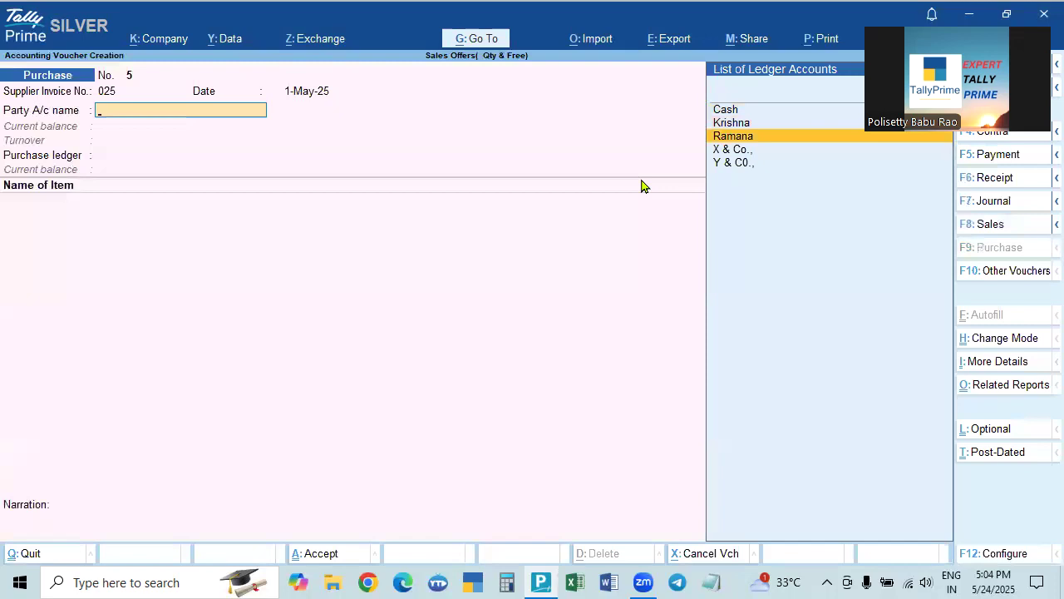
{"action": "key", "text": "Down"}
{"action": "key", "text": "Return"}
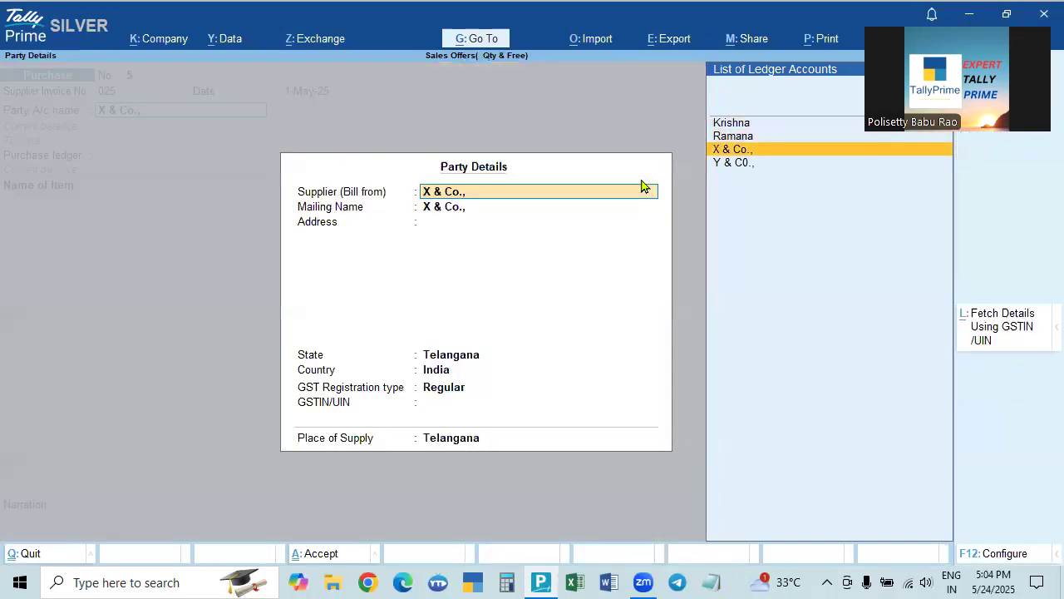
Examine the ledger details of X & Co., and return to the purchase voucher without changing them.
{"action": "key", "text": "Escape"}
{"action": "key", "text": "ctrl+Return"}
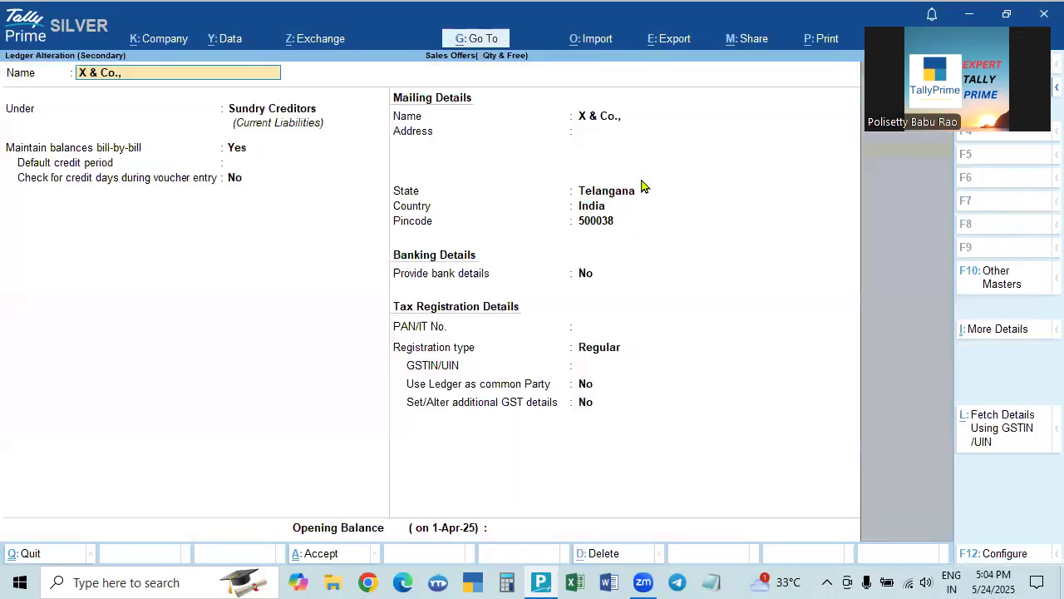
{"action": "key", "text": "Escape"}
{"action": "key", "text": "Return"}
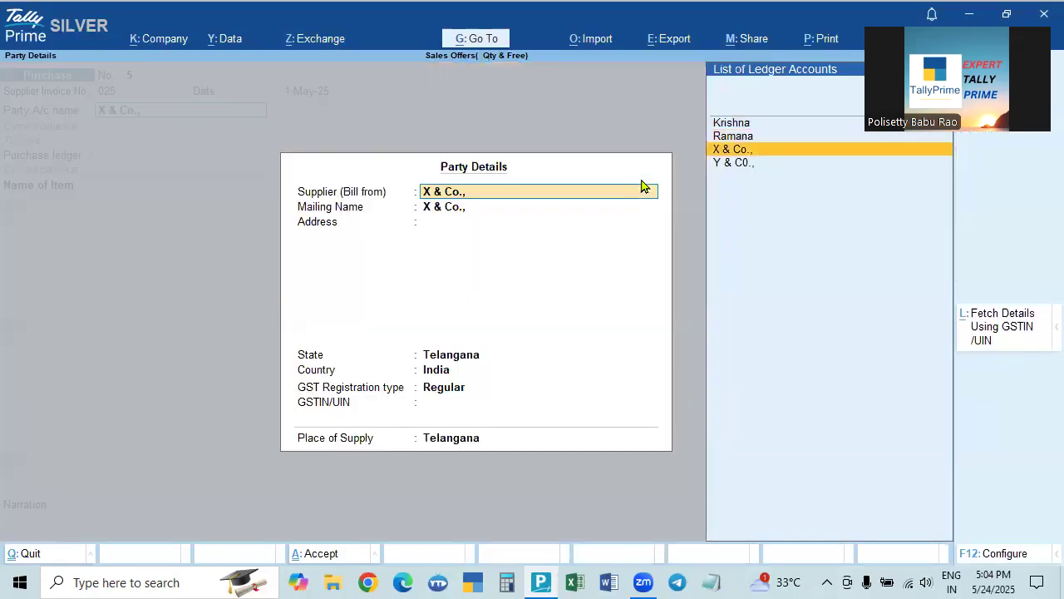
{"action": "key", "text": "Escape"}
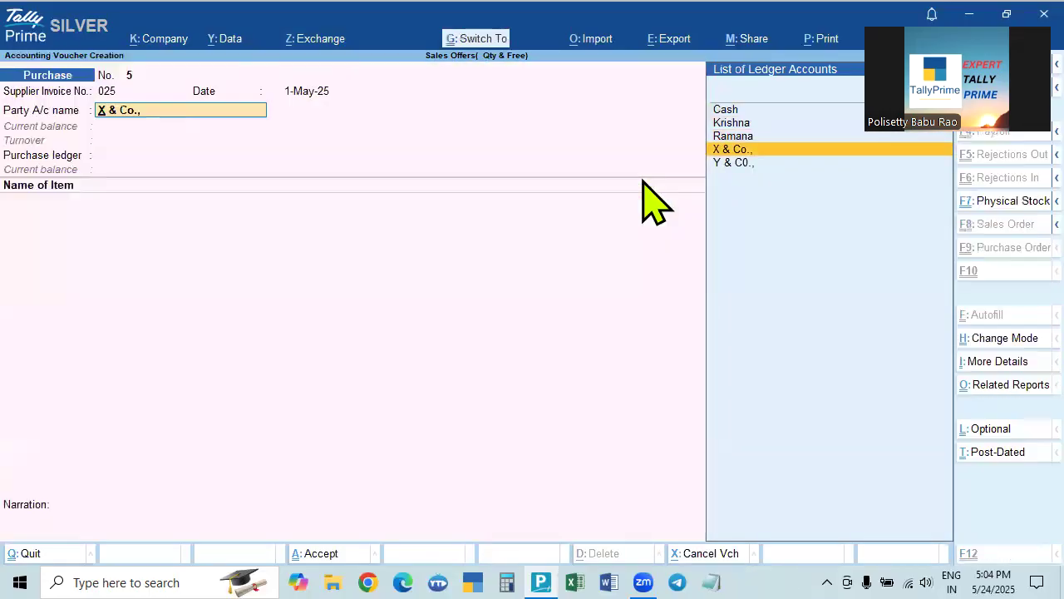
{"action": "key", "text": "ctrl+w"}
{"action": "key", "text": "Escape"}
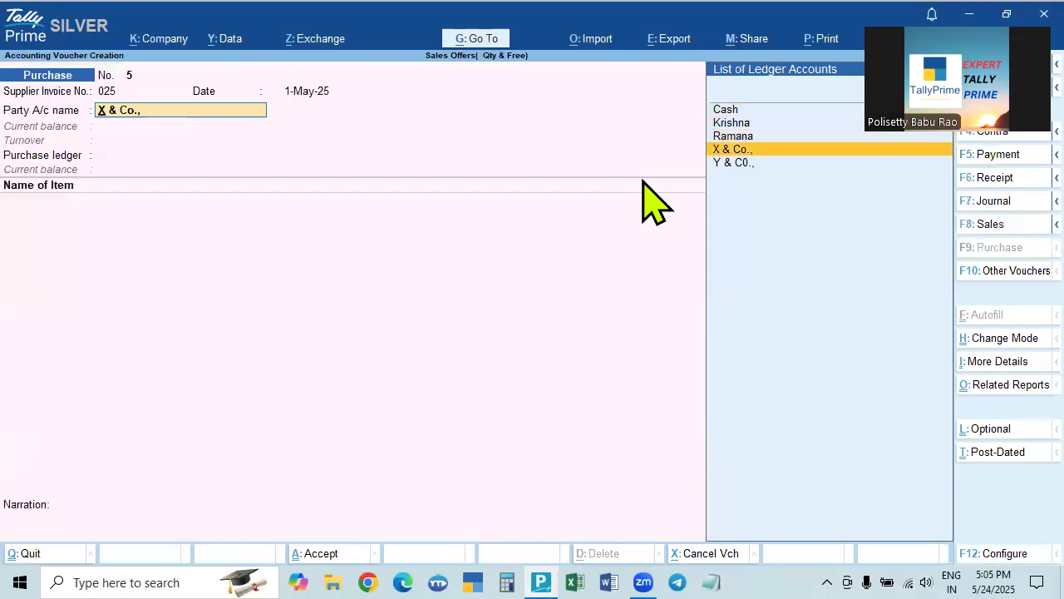
Accept the party details for X & Co., and set the purchase ledger to Purchase.
{"action": "key", "text": "Return"}
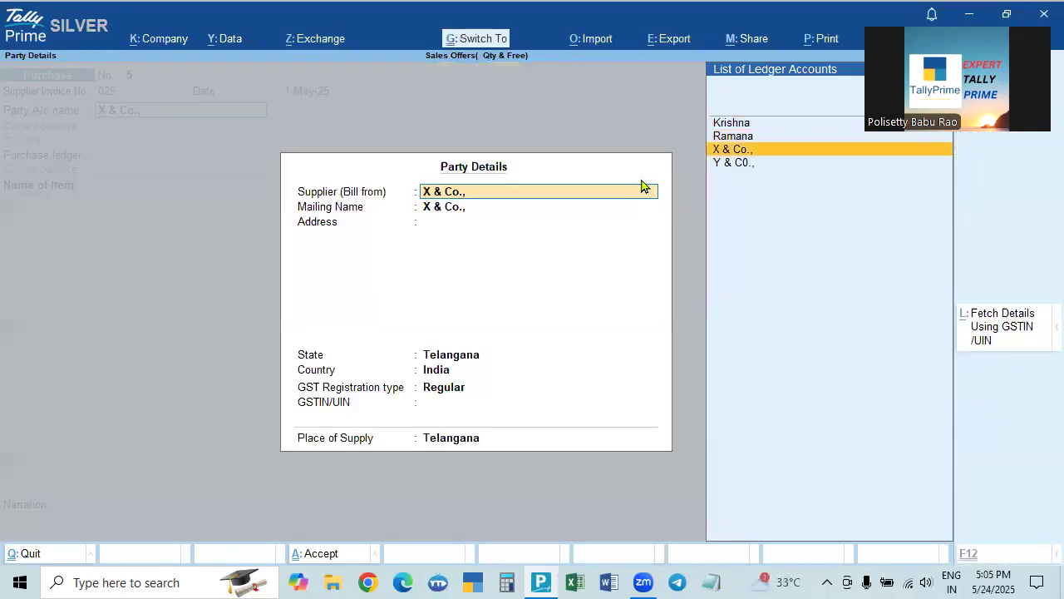
{"action": "key", "text": "ctrl+a"}
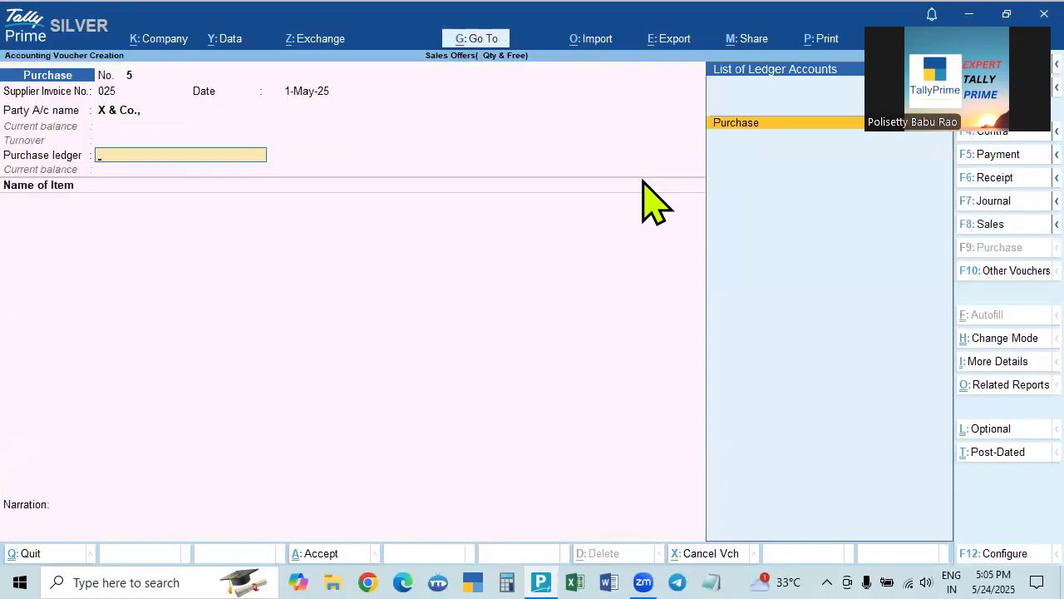
{"action": "key", "text": "Return"}
Choose Item A as the first stock item of the purchase voucher.
{"action": "key", "text": "Down"}
{"action": "key", "text": "Down"}
{"action": "key", "text": "Down"}
{"action": "key", "text": "Up"}
{"action": "key", "text": "Up"}
{"action": "key", "text": "Down"}
{"action": "key", "text": "Down"}
{"action": "key", "text": "Down"}
{"action": "key", "text": "Up"}
{"action": "key", "text": "Up"}
{"action": "key", "text": "Up"}
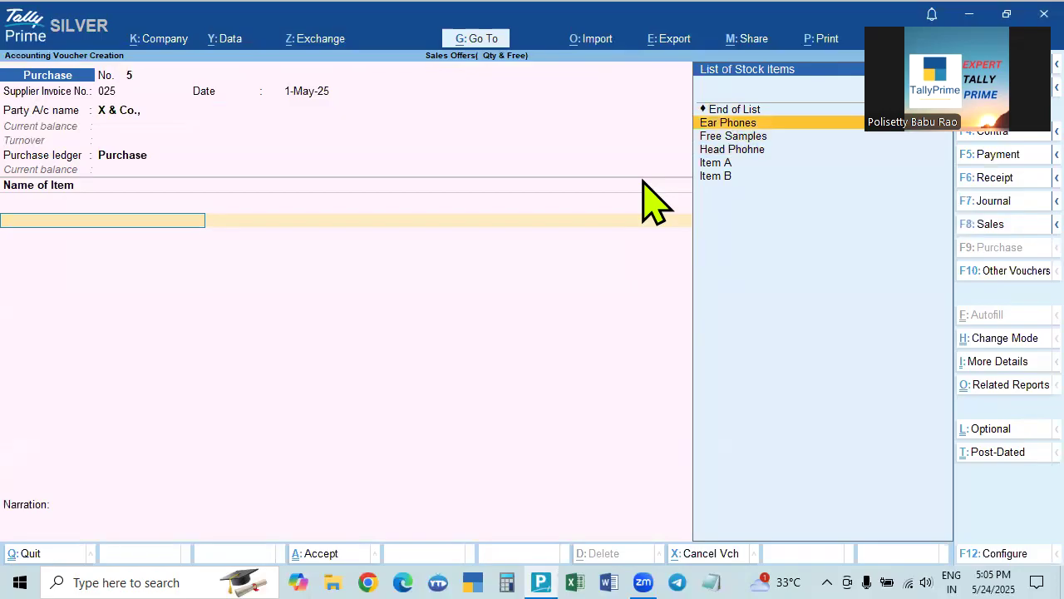
{"action": "key", "text": "Down"}
{"action": "key", "text": "Down"}
{"action": "key", "text": "Down"}
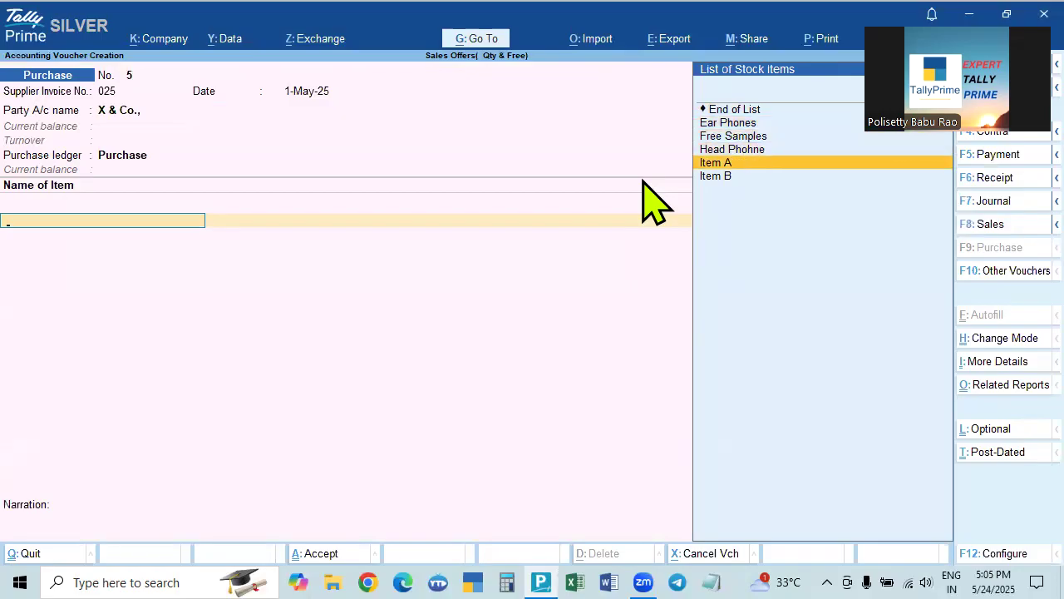
{"action": "key", "text": "Return"}
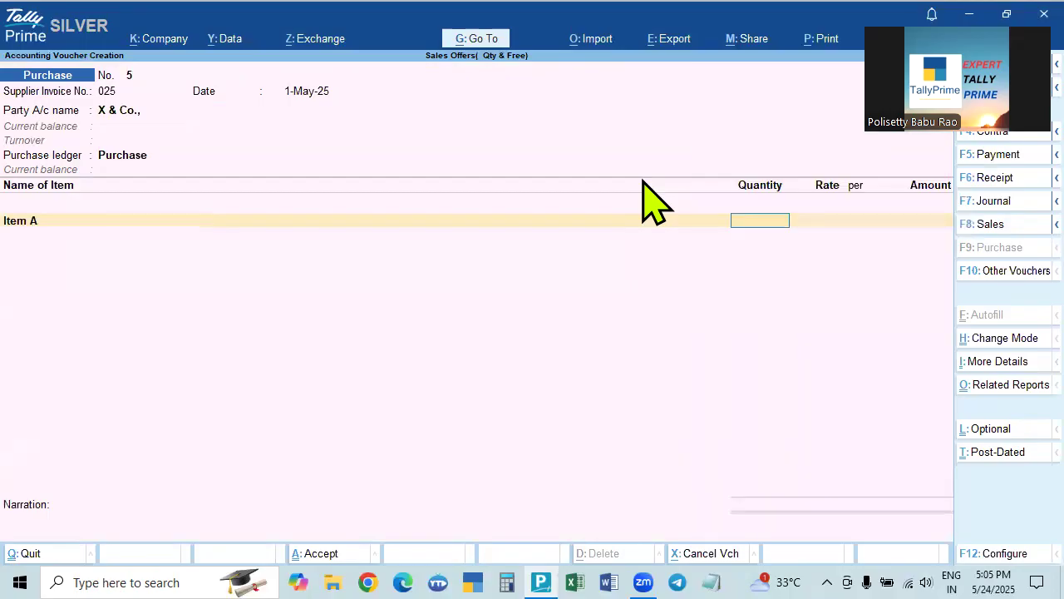
Set Item A's quantity to 20 Nos and its rate to 2,000.00 per Nos, and complete the line.
{"action": "type", "text": "10"}
{"action": "key", "text": "BackSpace"}
{"action": "key", "text": "BackSpace"}
{"action": "type", "text": "20"}
{"action": "key", "text": "Return"}
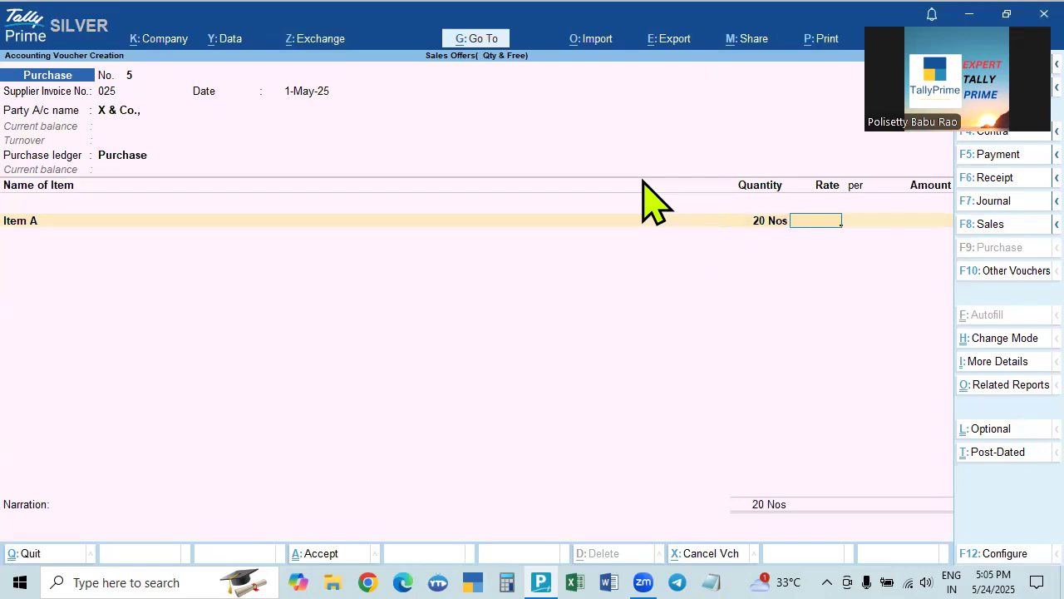
{"action": "type", "text": "1000"}
{"action": "key", "text": "BackSpace"}
{"action": "key", "text": "BackSpace"}
{"action": "key", "text": "BackSpace"}
{"action": "type", "text": "2000"}
{"action": "key", "text": "Return"}
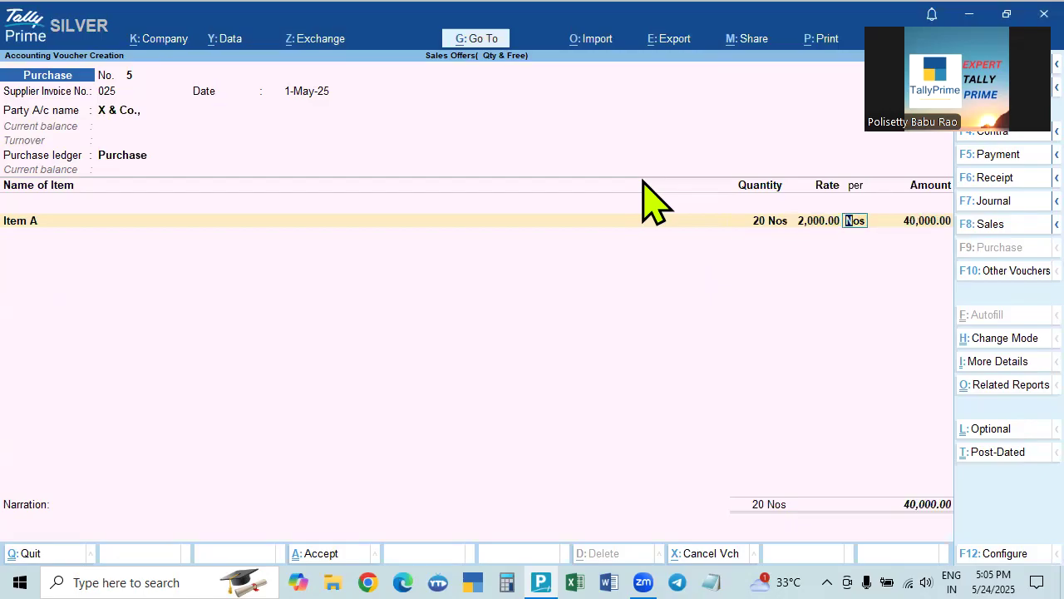
{"action": "key", "text": "Return"}
{"action": "key", "text": "Return"}
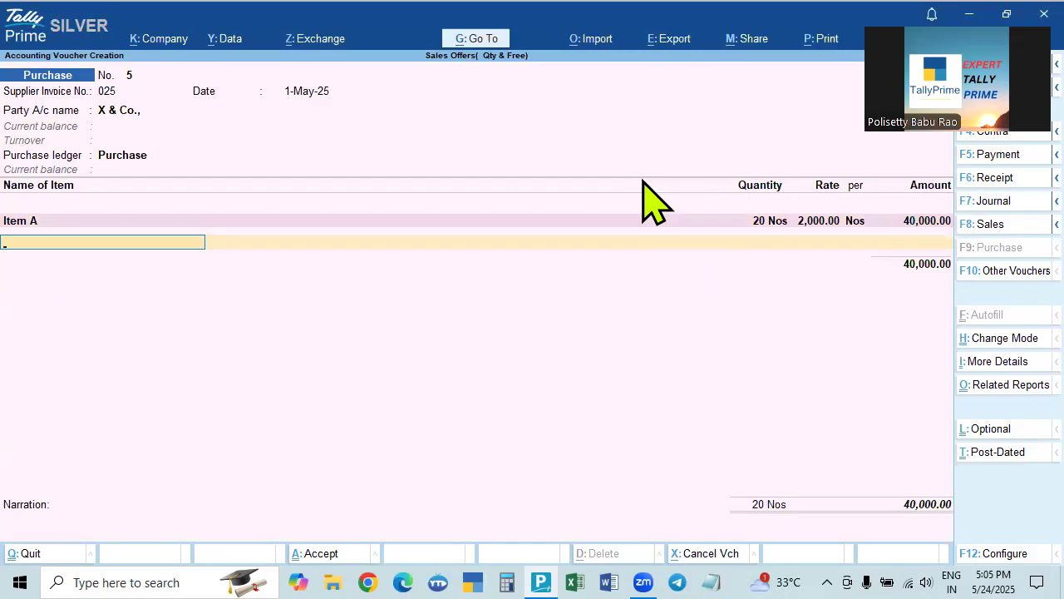
{"action": "type", "text": "It"}
{"action": "key", "text": "Down"}
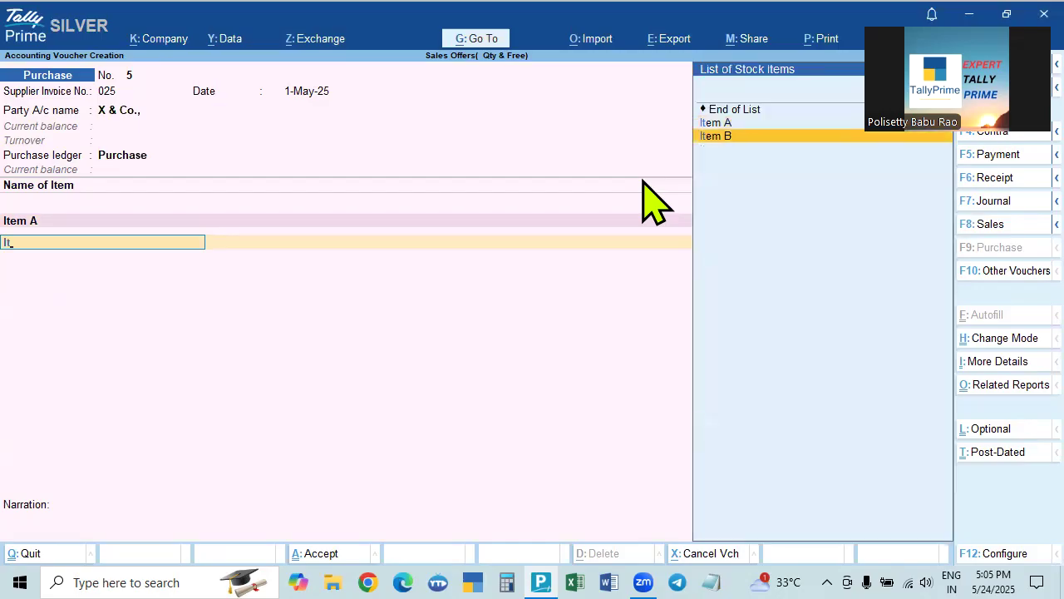
{"action": "key", "text": "Return"}
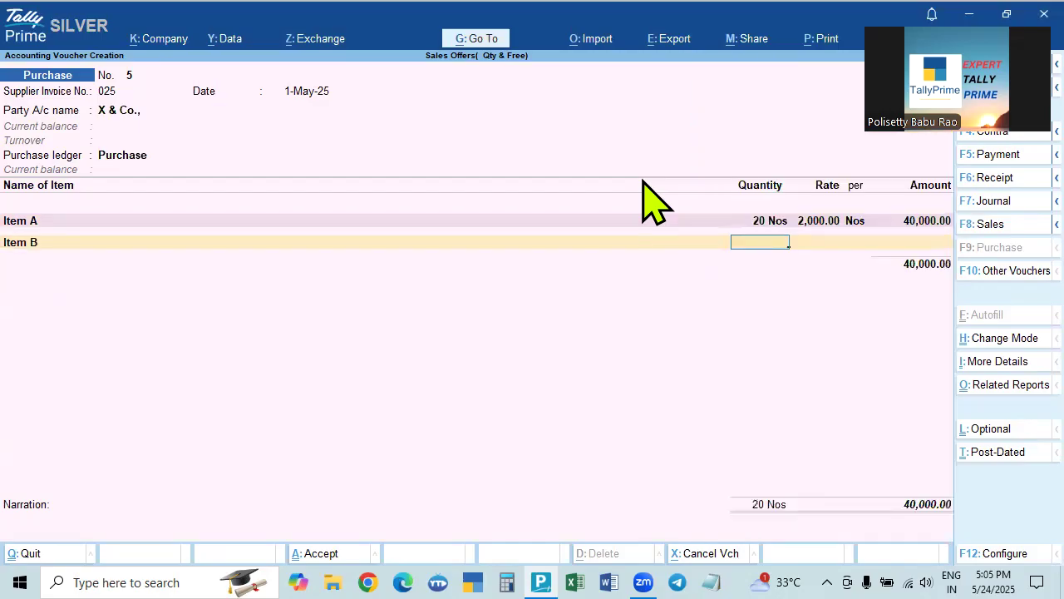
{"action": "key", "text": "BackSpace"}
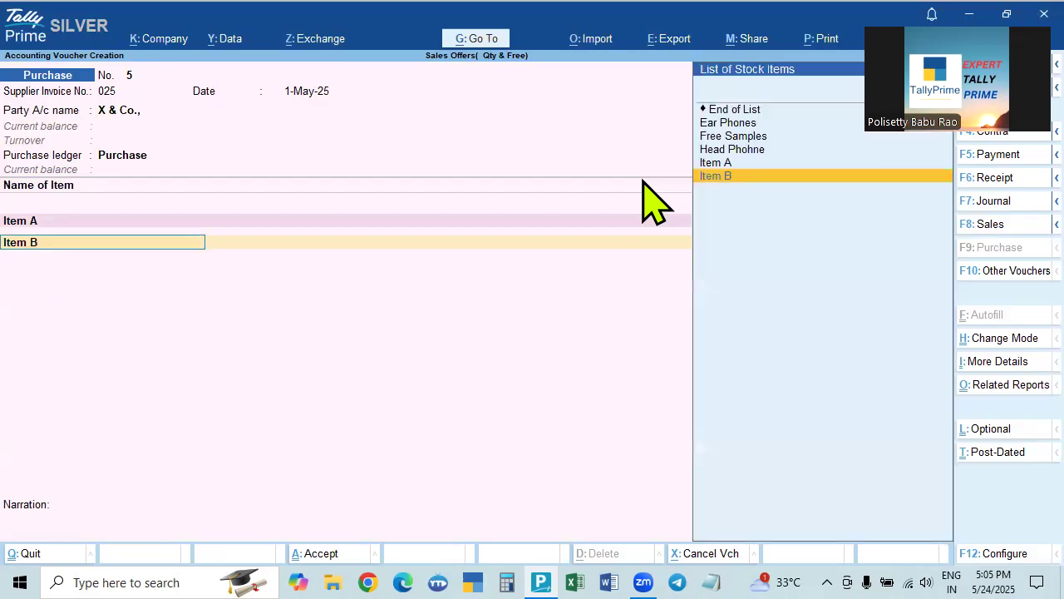
{"action": "key", "text": "BackSpace"}
{"action": "key", "text": "BackSpace"}
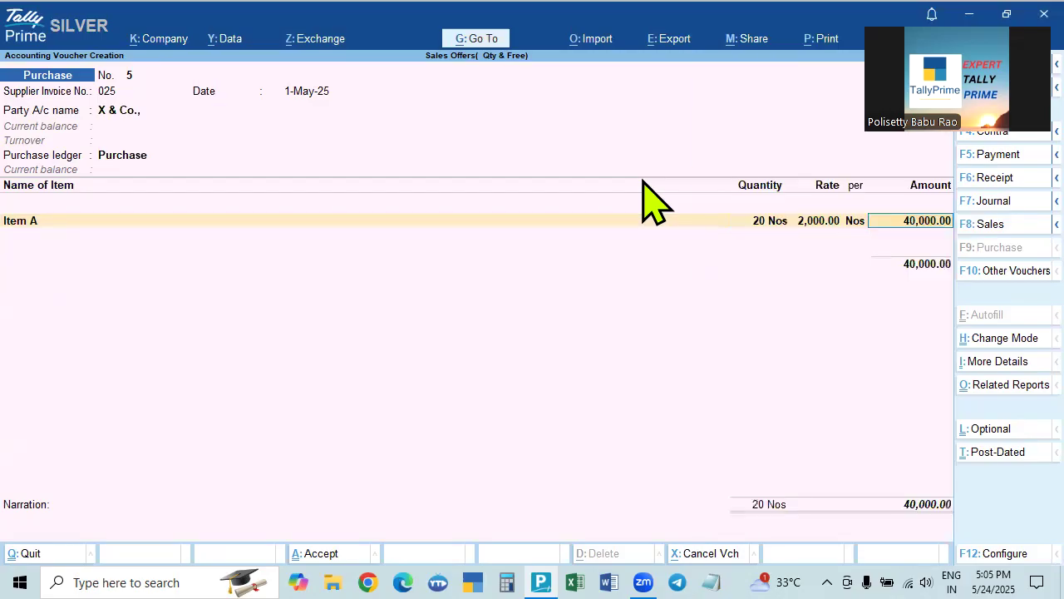
{"action": "key", "text": "Return"}
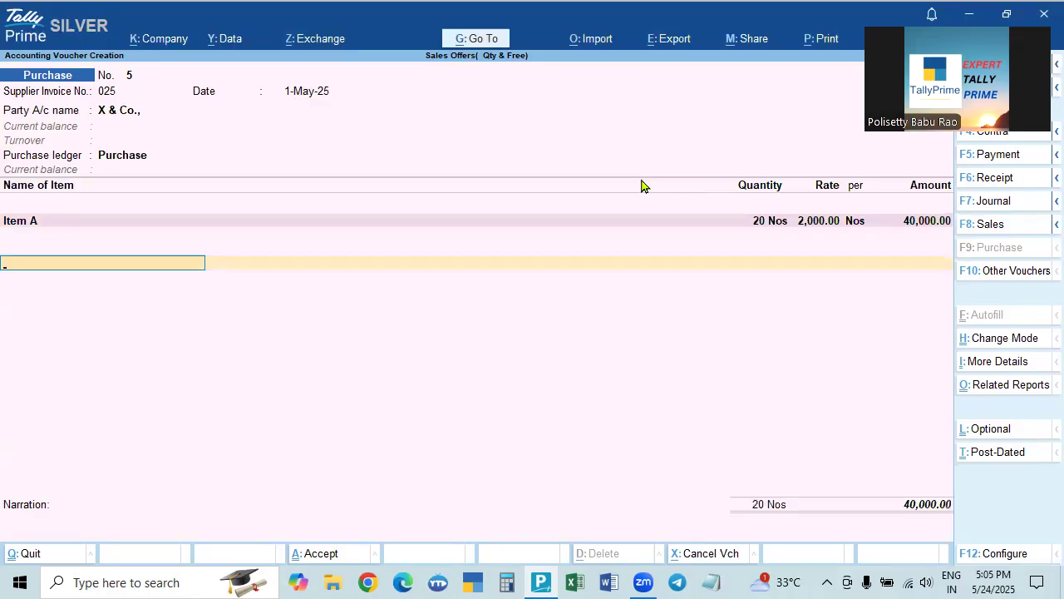
Add the CGST and SGST ledgers to the purchase voucher below Item A, with their calculated amounts.
{"action": "type", "text": "C"}
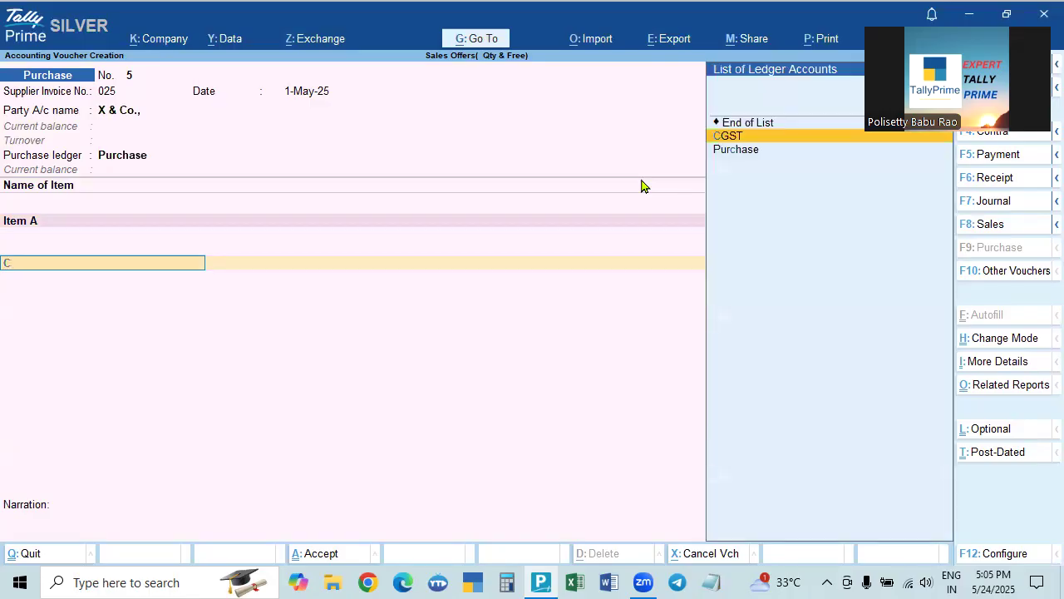
{"action": "left_click", "coordinate": [116, 117]}
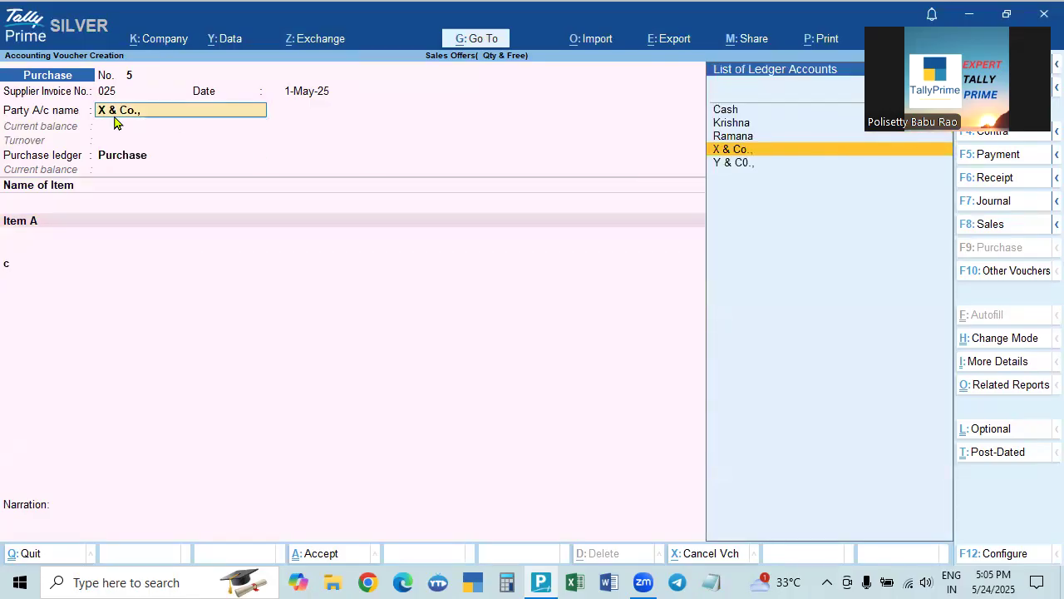
{"action": "key", "text": "ctrl+Return"}
{"action": "key", "text": "Escape"}
{"action": "left_click", "coordinate": [18, 264]}
{"action": "key", "text": "Return"}
{"action": "key", "text": "Return"}
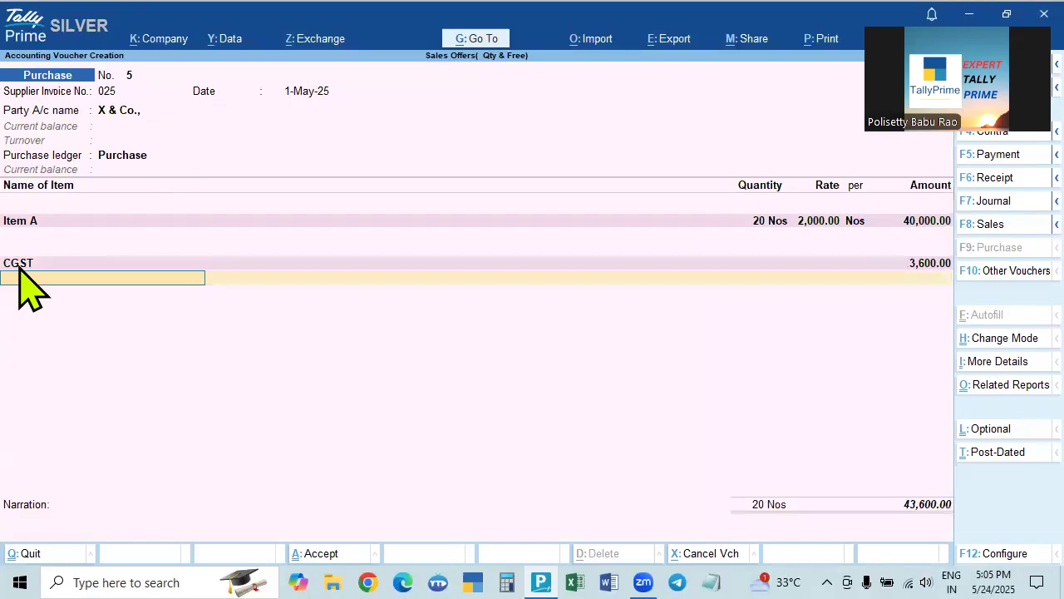
{"action": "type", "text": "s"}
{"action": "key", "text": "Return"}
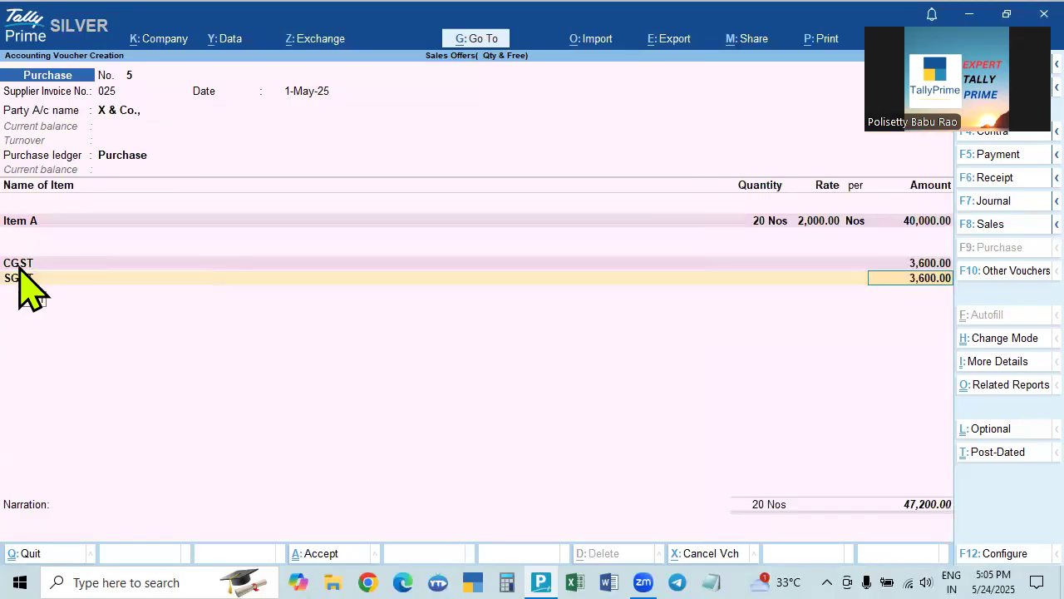
{"action": "key", "text": "Return"}
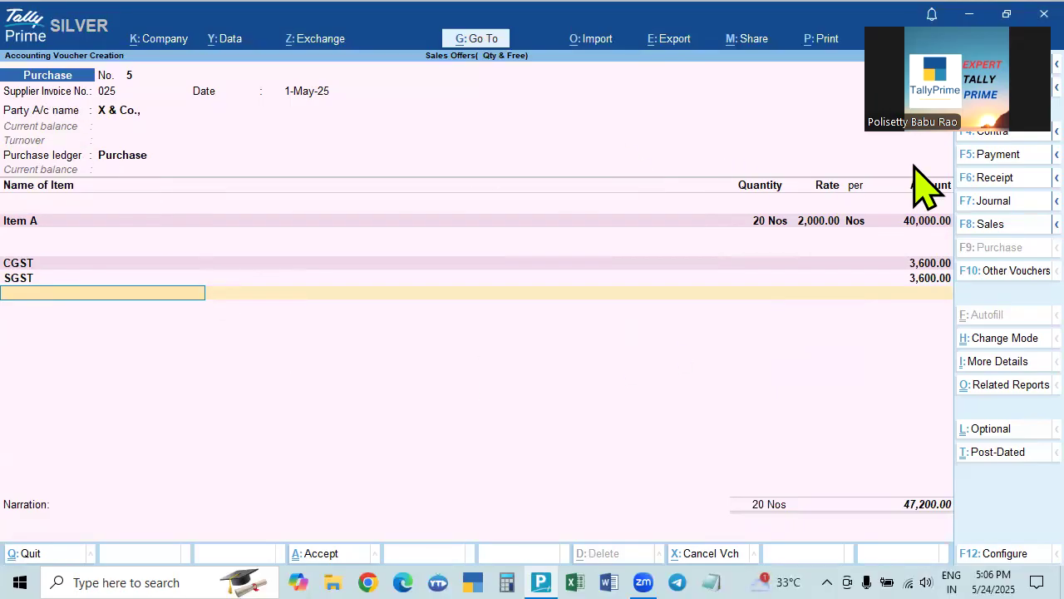
Add Item B below Item A in the purchase voucher, with 20 Nos at 2,500.00 per Nos.
{"action": "left_click", "coordinate": [768, 225]}
{"action": "key", "text": "Return"}
{"action": "key", "text": "Return"}
{"action": "key", "text": "Return"}
{"action": "key", "text": "Return"}
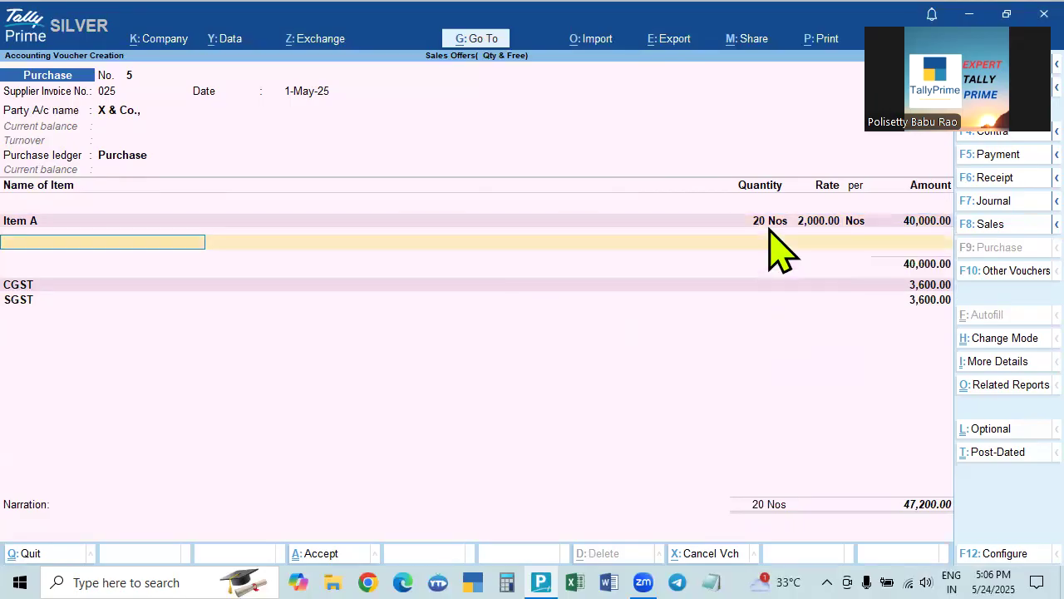
{"action": "type", "text": "Item B"}
{"action": "key", "text": "Return"}
{"action": "type", "text": "20"}
{"action": "key", "text": "Return"}
{"action": "type", "text": "2,500"}
{"action": "key", "text": "Return"}
{"action": "key", "text": "Return"}
{"action": "key", "text": "Return"}
{"action": "key", "text": "Return"}
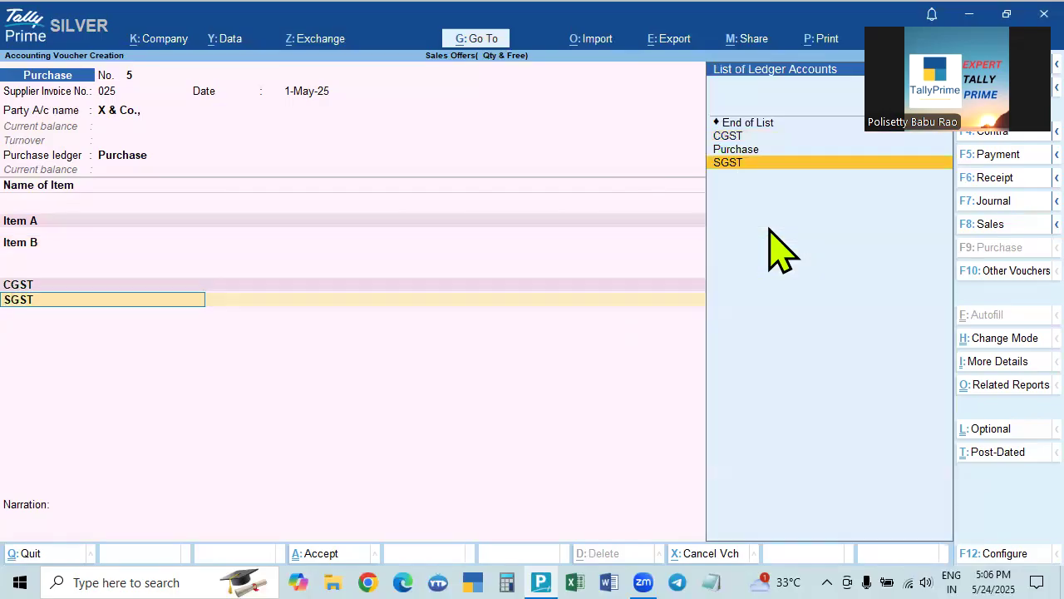
Keep the recalculated tax lines, leave the narration blank, and save the purchase voucher for X & Co.,.
{"action": "key", "text": "Return"}
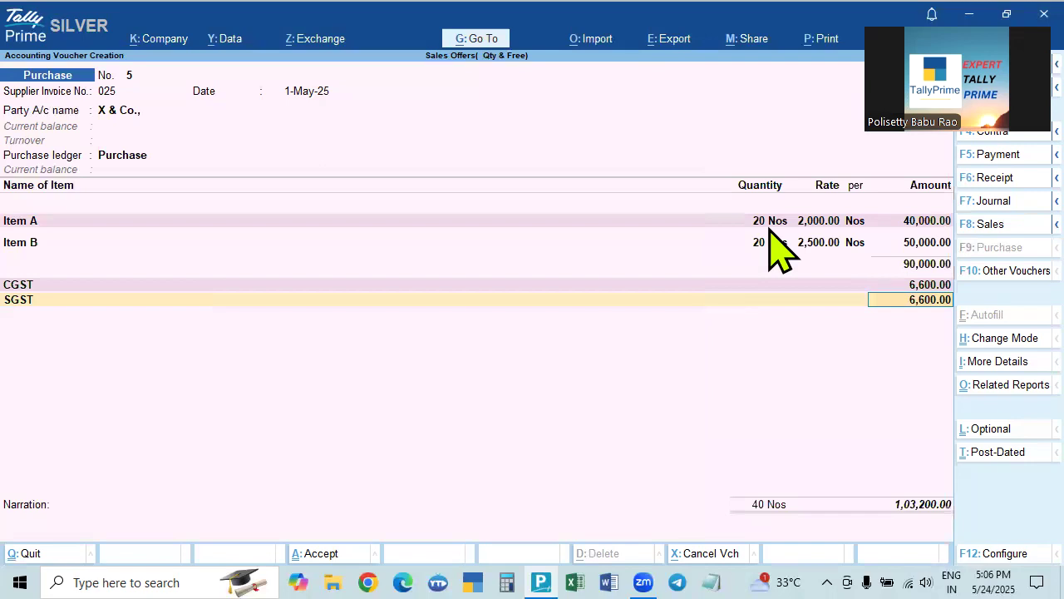
{"action": "key", "text": "Return"}
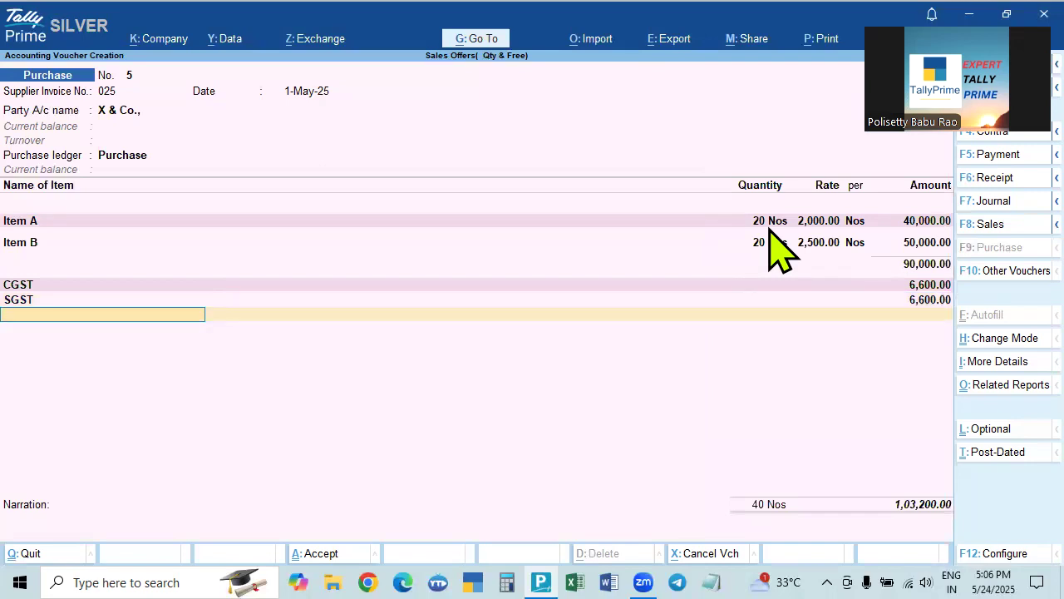
{"action": "key", "text": "Return"}
{"action": "key", "text": "Return"}
{"action": "key", "text": "Return"}
{"action": "key", "text": "Return"}
{"action": "key", "text": "Return"}
{"action": "key", "text": "Return"}
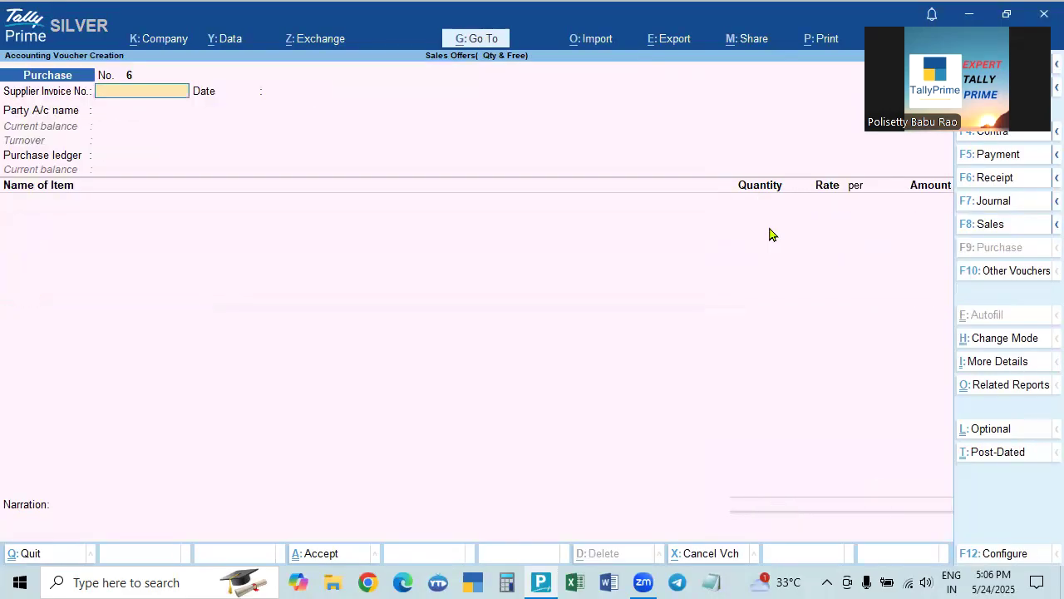
Enter supplier invoice number 558 dated 1-May-25 for the new purchase voucher.
{"action": "key", "text": "F2"}
{"action": "key", "text": "Return"}
{"action": "type", "text": "558"}
{"action": "key", "text": "Return"}
{"action": "key", "text": "Return"}
Set the party to Y & C0., with its default party details, and the purchase ledger to Purchase.
{"action": "key", "text": "Down"}
{"action": "key", "text": "Down"}
{"action": "key", "text": "Down"}
{"action": "key", "text": "Down"}
{"action": "key", "text": "Return"}
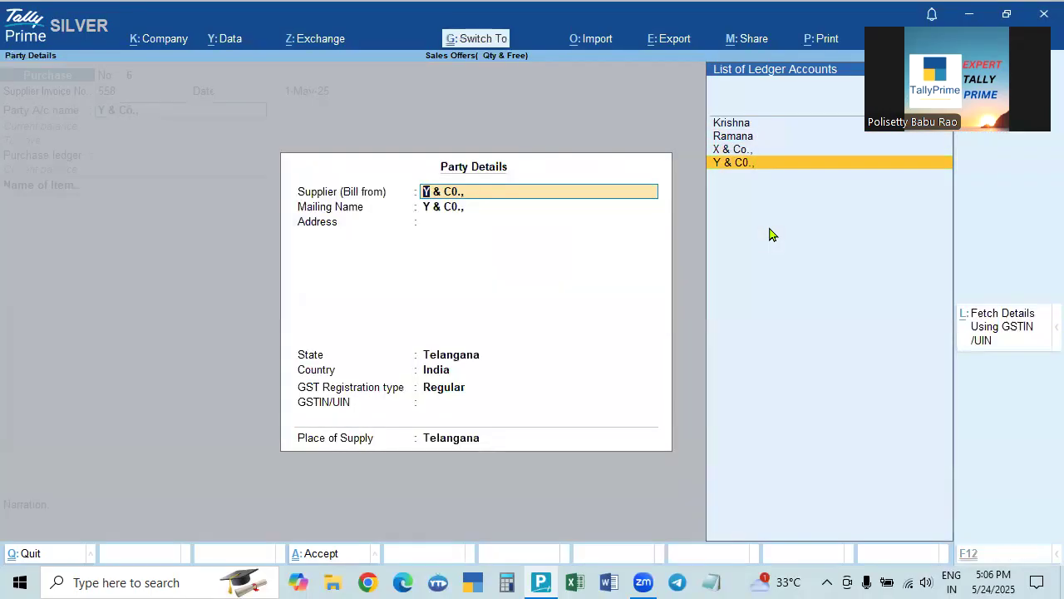
{"action": "key", "text": "ctrl+a"}
{"action": "key", "text": "Return"}
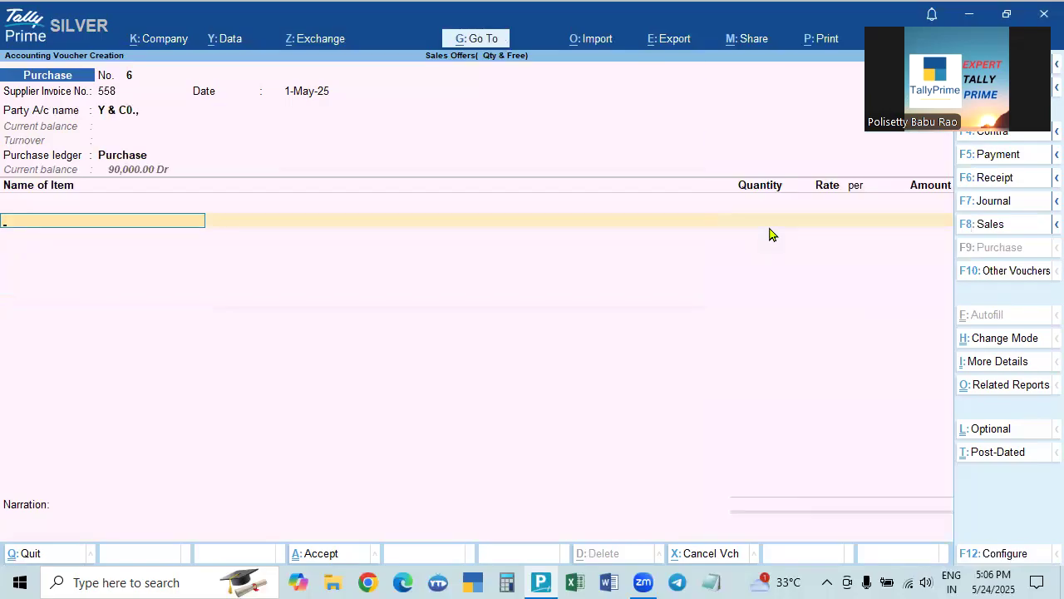
Choose Ear Phones as the first stock item of the purchase voucher for Y & C0.,.
{"action": "key", "text": "Down"}
{"action": "key", "text": "Down"}
{"action": "key", "text": "Down"}
{"action": "key", "text": "Up"}
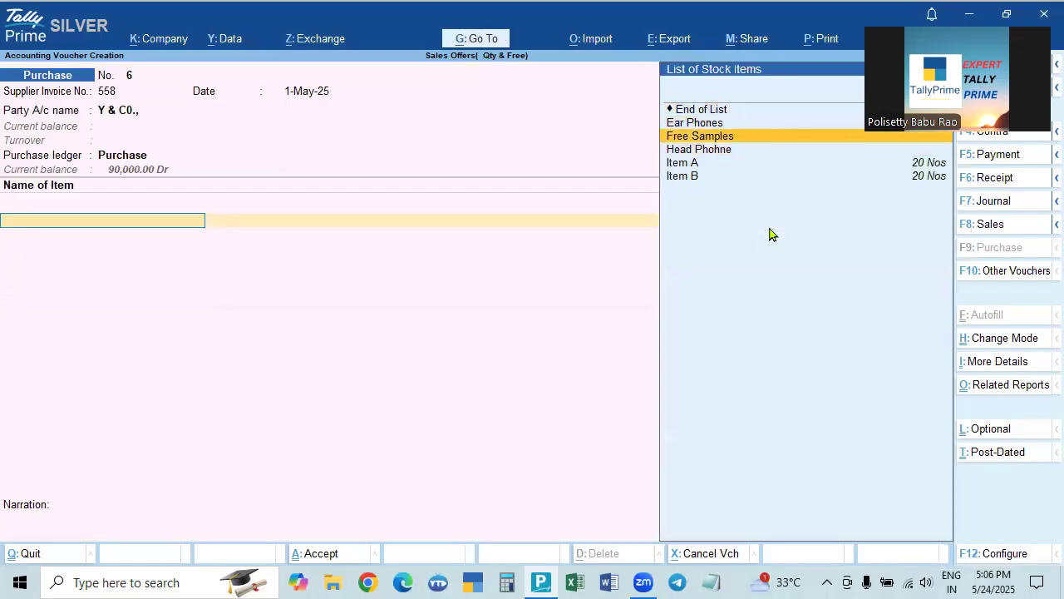
{"action": "key", "text": "Up"}
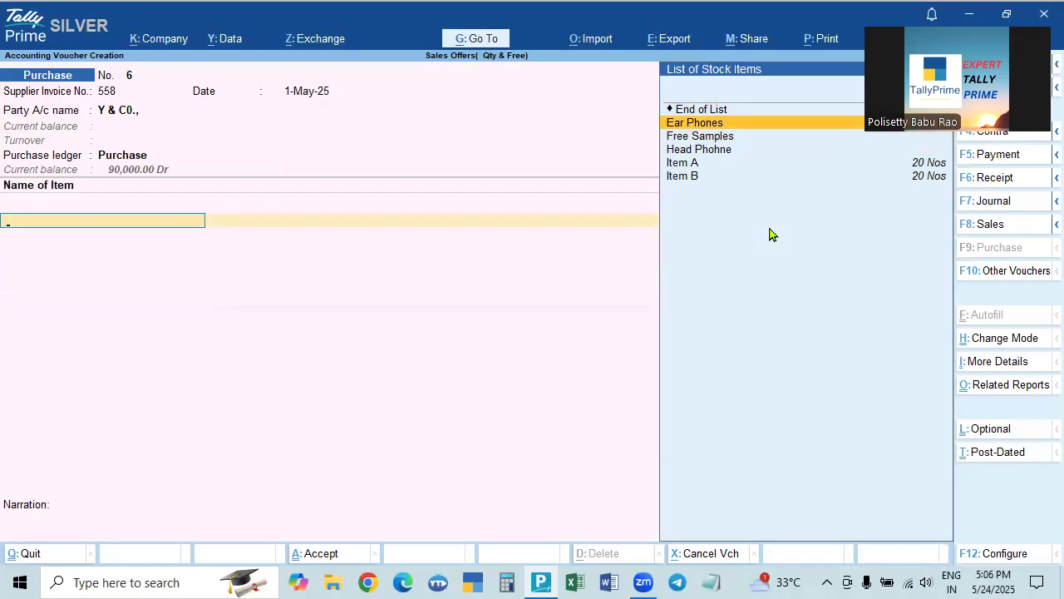
{"action": "key", "text": "Return"}
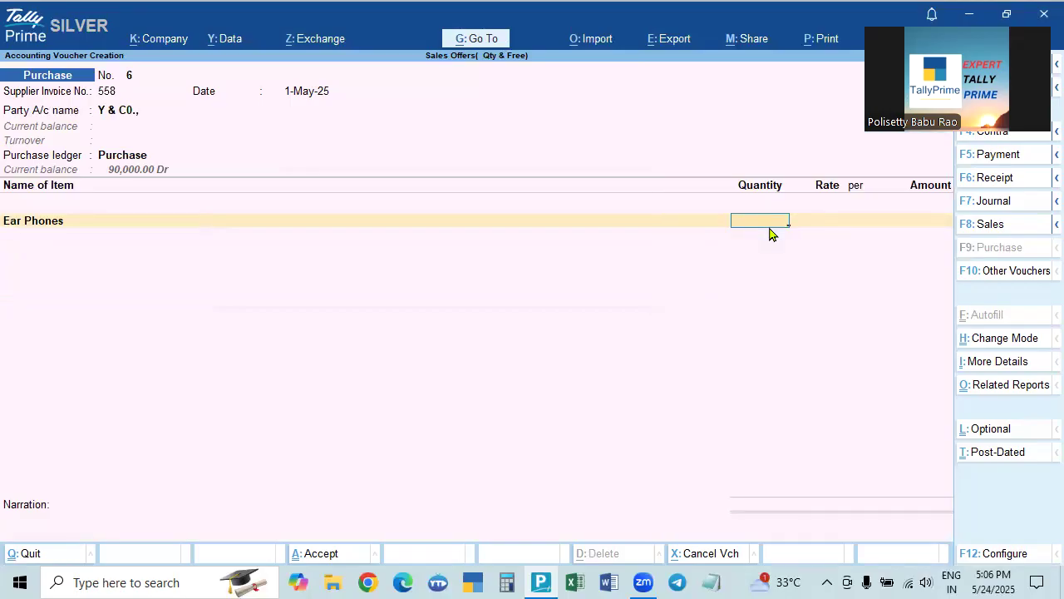
Set the Ear Phones quantity to 50 Nos and the rate to 250.00 per Nos, and complete the line.
{"action": "type", "text": "50"}
{"action": "key", "text": "Return"}
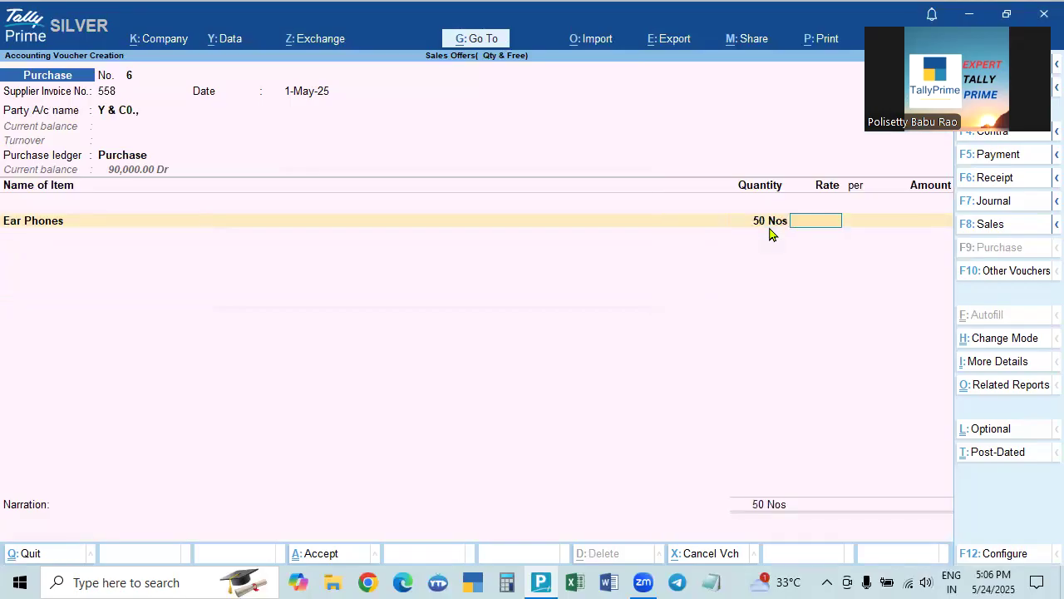
{"action": "type", "text": "50"}
{"action": "key", "text": "Return"}
{"action": "key", "text": "Return"}
{"action": "key", "text": "BackSpace"}
{"action": "key", "text": "BackSpace"}
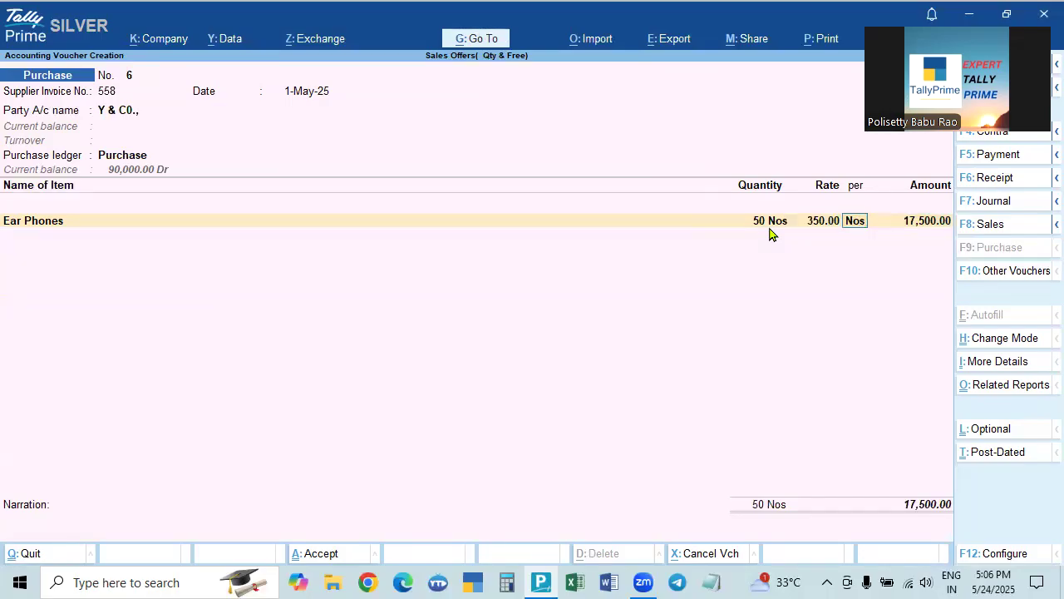
{"action": "type", "text": "250"}
{"action": "key", "text": "Return"}
{"action": "key", "text": "Return"}
{"action": "key", "text": "Return"}
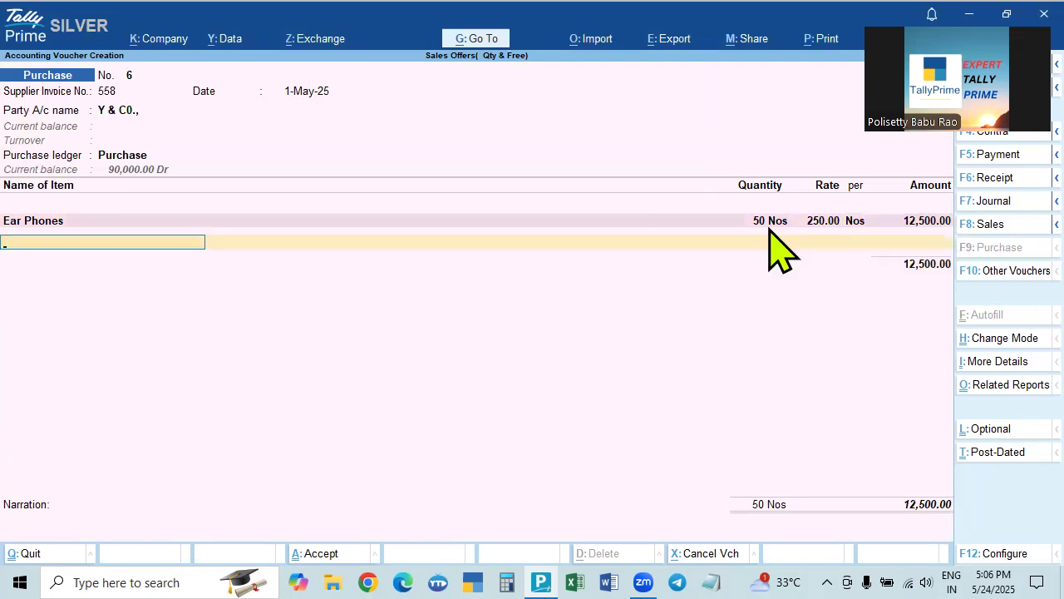
Choose Head Phohne as the second stock item of the purchase voucher.
{"action": "key", "text": "Down"}
{"action": "key", "text": "Down"}
{"action": "key", "text": "Down"}
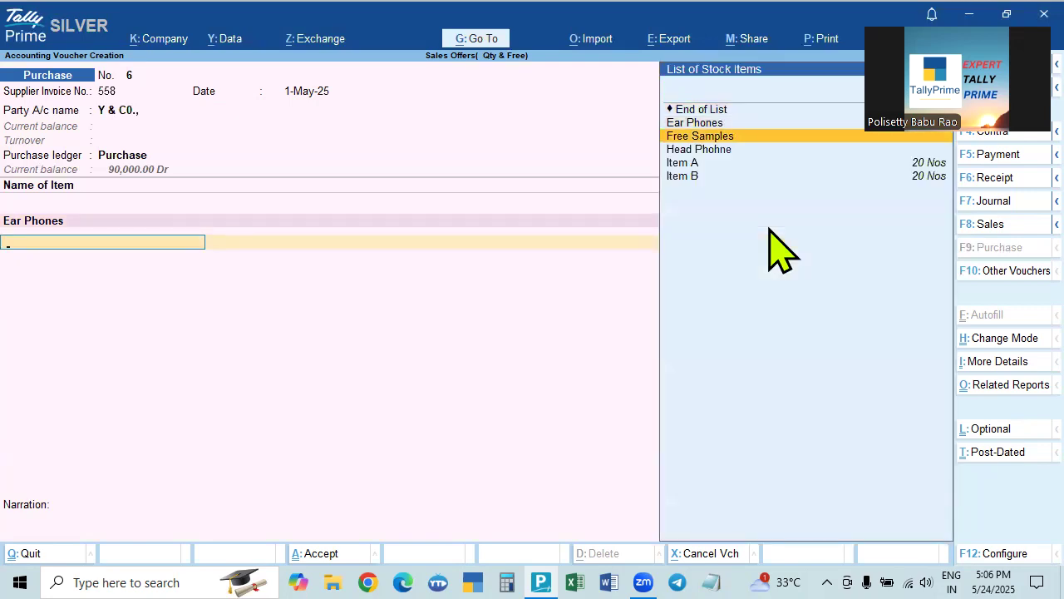
{"action": "key", "text": "Up"}
{"action": "key", "text": "Down"}
{"action": "key", "text": "Down"}
{"action": "key", "text": "Return"}
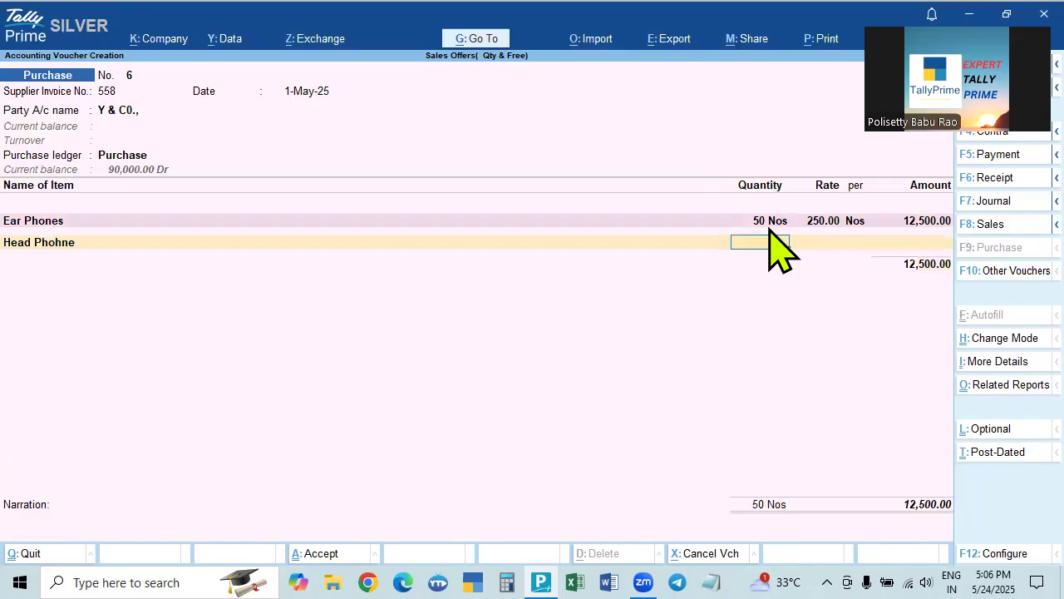
Set the Head Phohne quantity to 50 Nos and the rate to 450.00 per Nos, and finish the item list.
{"action": "type", "text": "50"}
{"action": "key", "text": "Return"}
{"action": "type", "text": "450"}
{"action": "key", "text": "BackSpace"}
{"action": "key", "text": "BackSpace"}
{"action": "key", "text": "BackSpace"}
{"action": "type", "text": "450"}
{"action": "key", "text": "BackSpace"}
{"action": "key", "text": "BackSpace"}
{"action": "key", "text": "BackSpace"}
{"action": "type", "text": "450"}
{"action": "key", "text": "Return"}
{"action": "key", "text": "Return"}
{"action": "key", "text": "Return"}
Add the CGST and SGST ledgers with their calculated amounts below the Ear Phones and Head Phohne lines.
{"action": "type", "text": "cg"}
{"action": "key", "text": "Return"}
{"action": "type", "text": "sgs"}
{"action": "key", "text": "Return"}
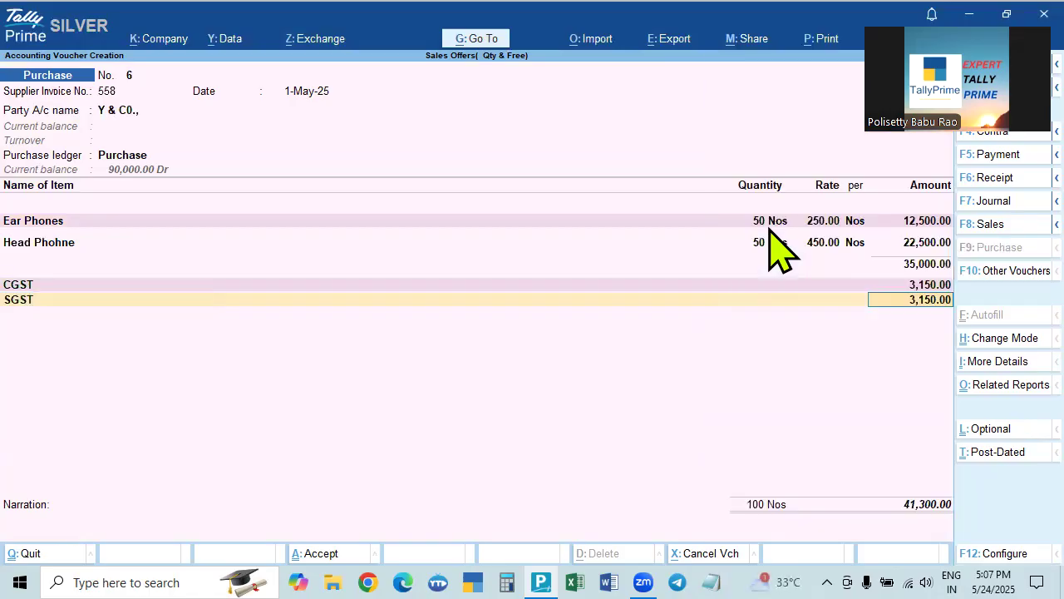
{"action": "key", "text": "Return"}
Finish the ledger entries, leave the narration blank, and save the purchase voucher for Y & C0.,.
{"action": "key", "text": "Return"}
{"action": "key", "text": "Return"}
{"action": "key", "text": "Return"}
{"action": "key", "text": "Return"}
{"action": "key", "text": "Return"}
{"action": "key", "text": "Return"}
{"action": "key", "text": "Return"}
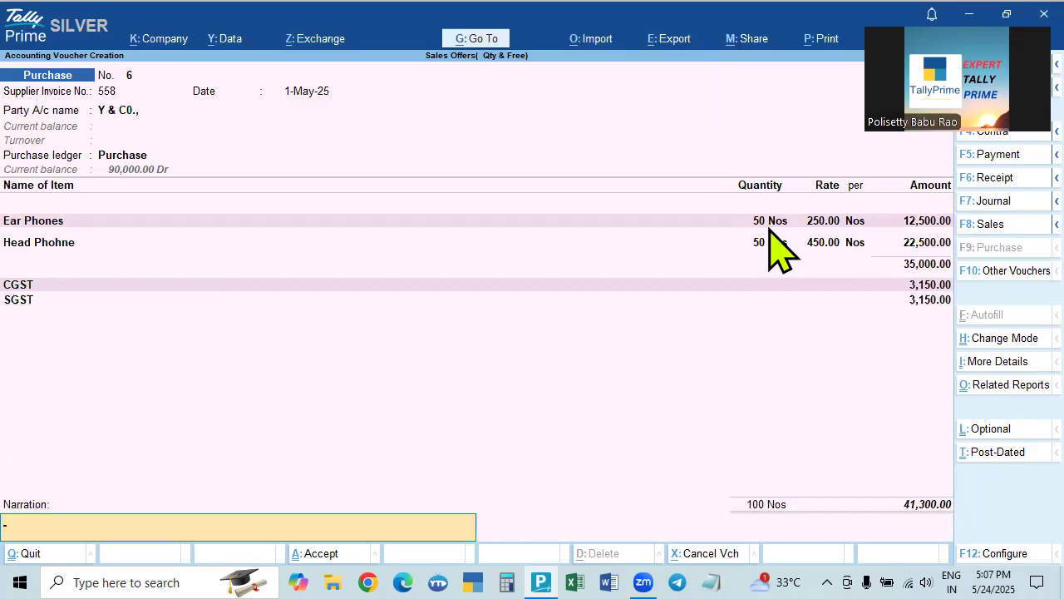
{"action": "key", "text": "Return"}
{"action": "key", "text": "Return"}
Open the Day Book for the period starting 1-Apr and examine the recorded purchase vouchers.
{"action": "key", "text": "Escape"}
{"action": "key", "text": "Return"}
{"action": "key", "text": "Down"}
{"action": "key", "text": "Return"}
{"action": "key", "text": "F2"}
{"action": "key", "text": "Return"}
{"action": "key", "text": "Down"}
{"action": "key", "text": "Up"}
{"action": "key", "text": "Down"}
{"action": "key", "text": "Up"}
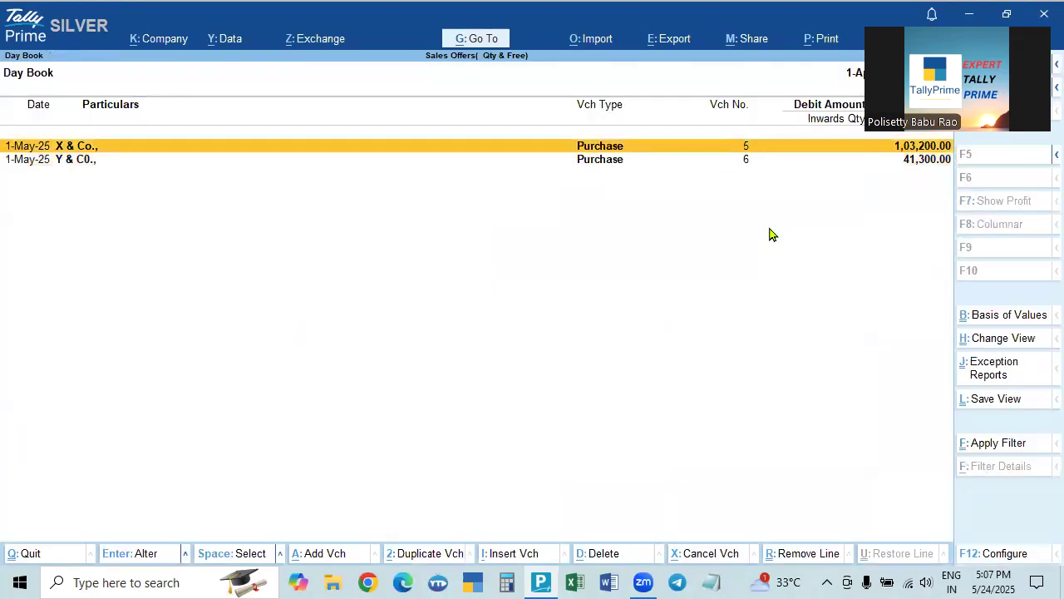
Leave the Day Book and start a sales voucher with the voucher and effective dates set to 2-5-2025.
{"action": "key", "text": "Escape"}
{"action": "key", "text": "Up"}
{"action": "key", "text": "Up"}
{"action": "key", "text": "Down"}
{"action": "key", "text": "Return"}
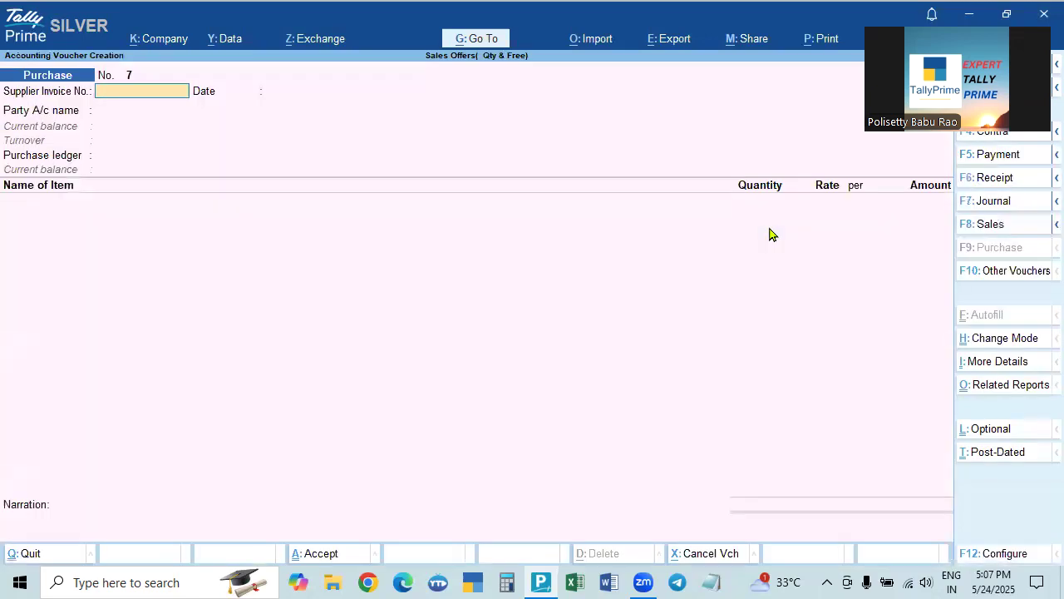
{"action": "key", "text": "F8"}
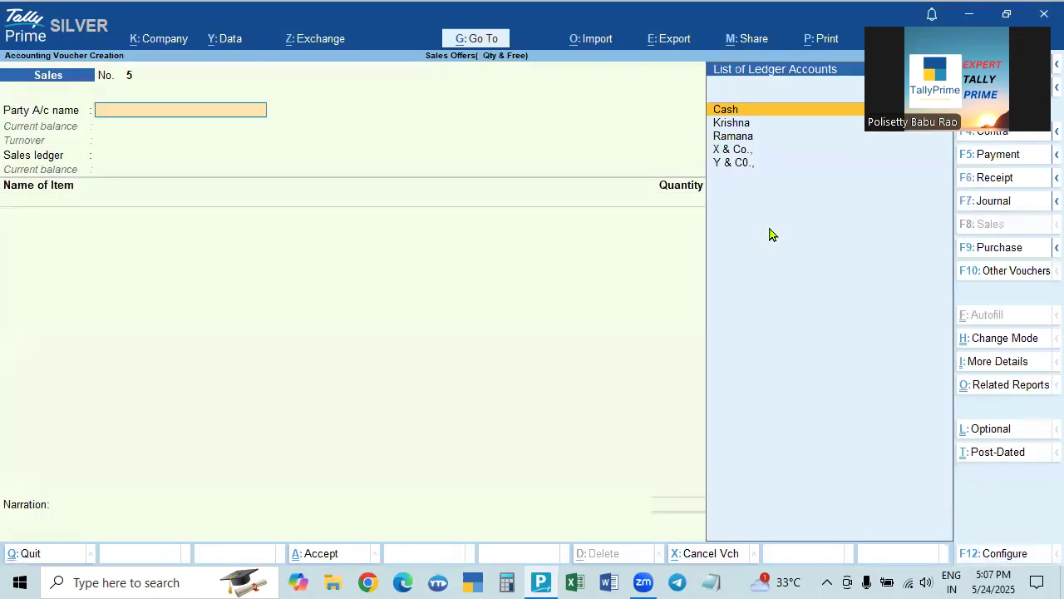
{"action": "key", "text": "F2"}
{"action": "key", "text": "Return"}
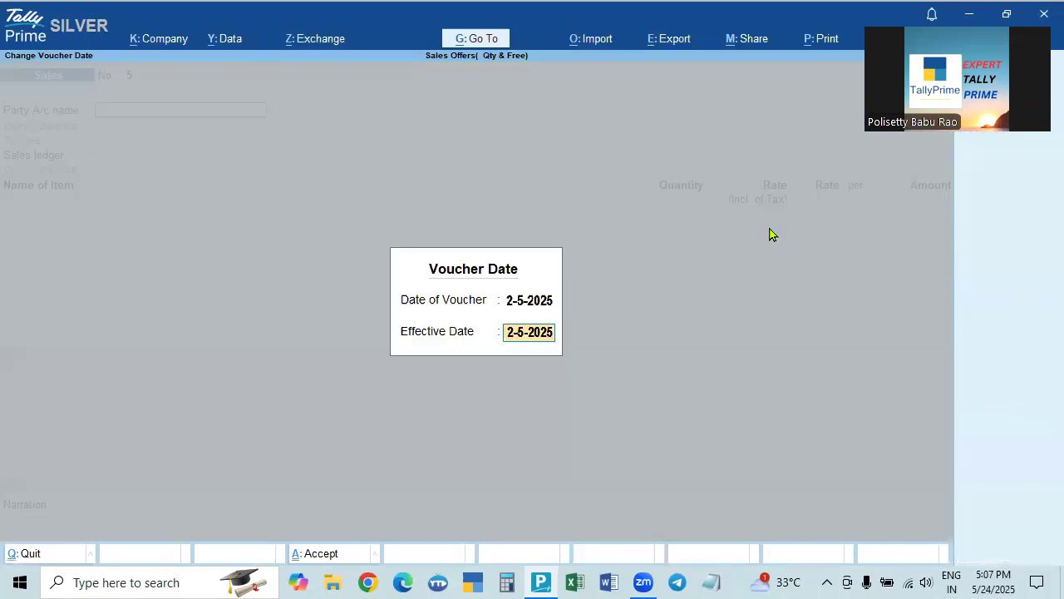
{"action": "key", "text": "Return"}
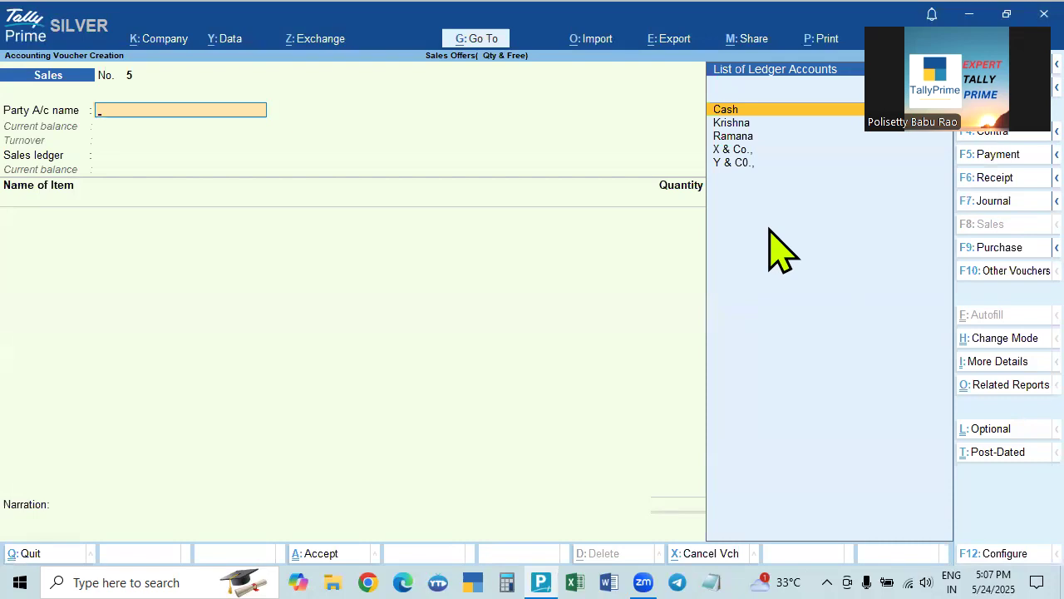
Pick the customer listed directly below Cash as the sales party, and examine its ledger details without changing them.
{"action": "key", "text": "Down"}
{"action": "key", "text": "Return"}
{"action": "key", "text": "Escape"}
{"action": "key", "text": "ctrl+Return"}
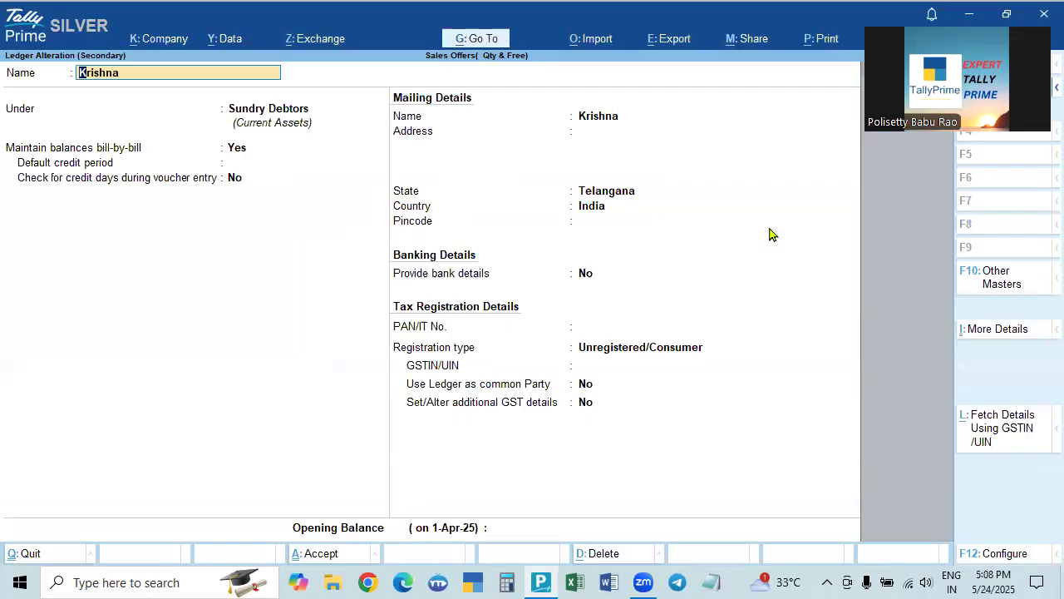
{"action": "key", "text": "ctrl+a"}
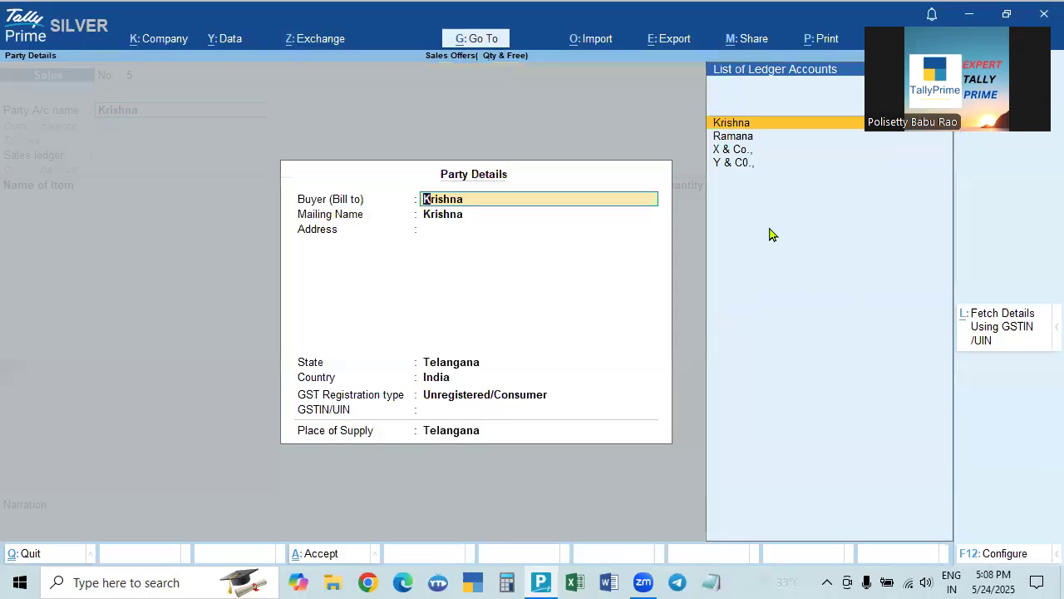
Accept the customer's party details for the sales voucher, and set the sales ledger to Sales.
{"action": "key", "text": "Return"}
{"action": "key", "text": "ctrl+a"}
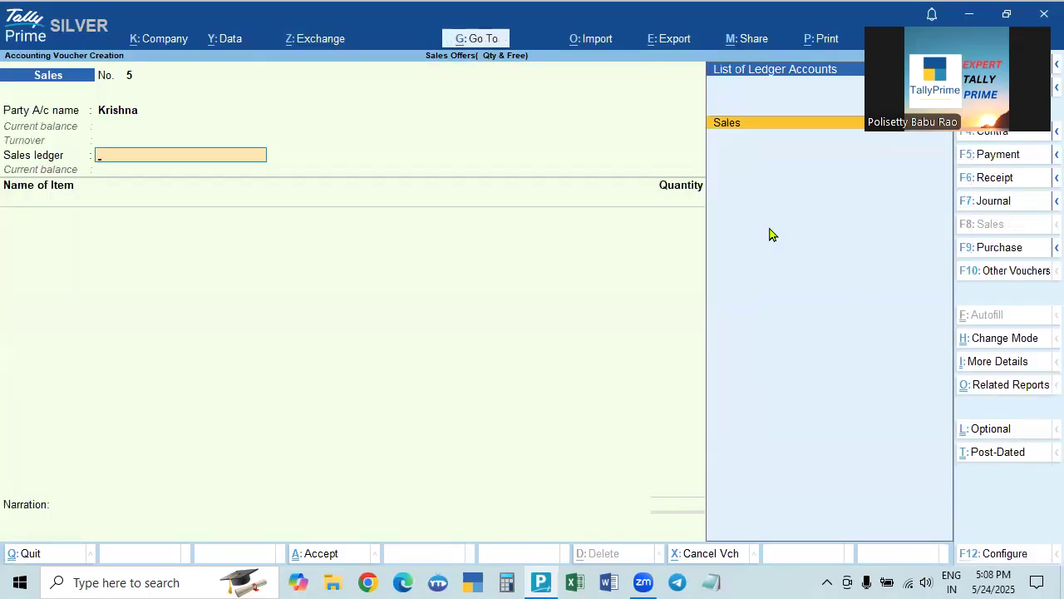
{"action": "key", "text": "Return"}
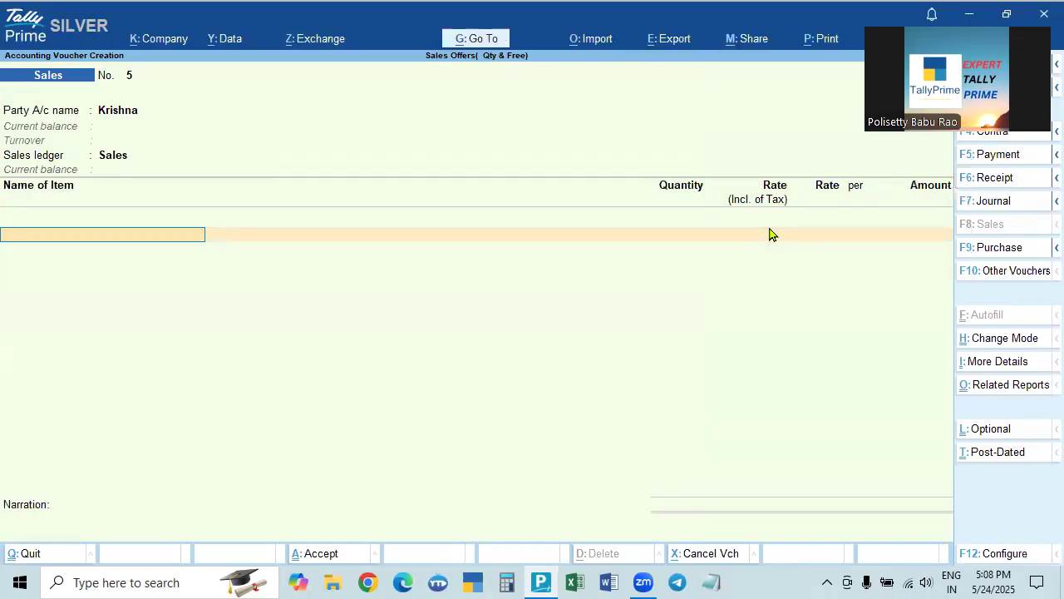
Configure the sales voucher so it does not provide a rate inclusive of tax for stock items.
{"action": "key", "text": "F12"}
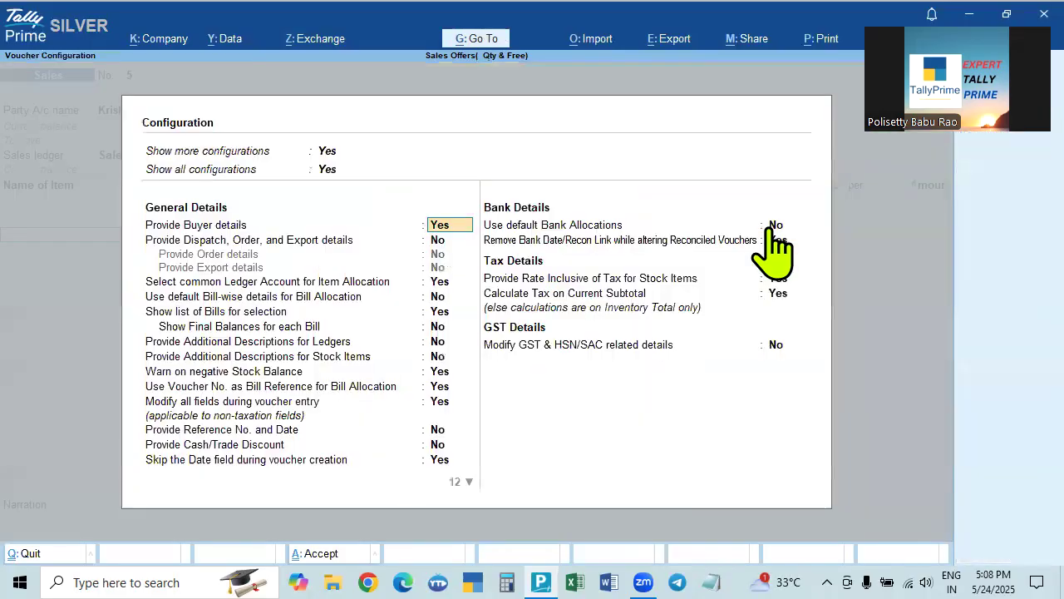
{"action": "key", "text": "ctrl+a"}
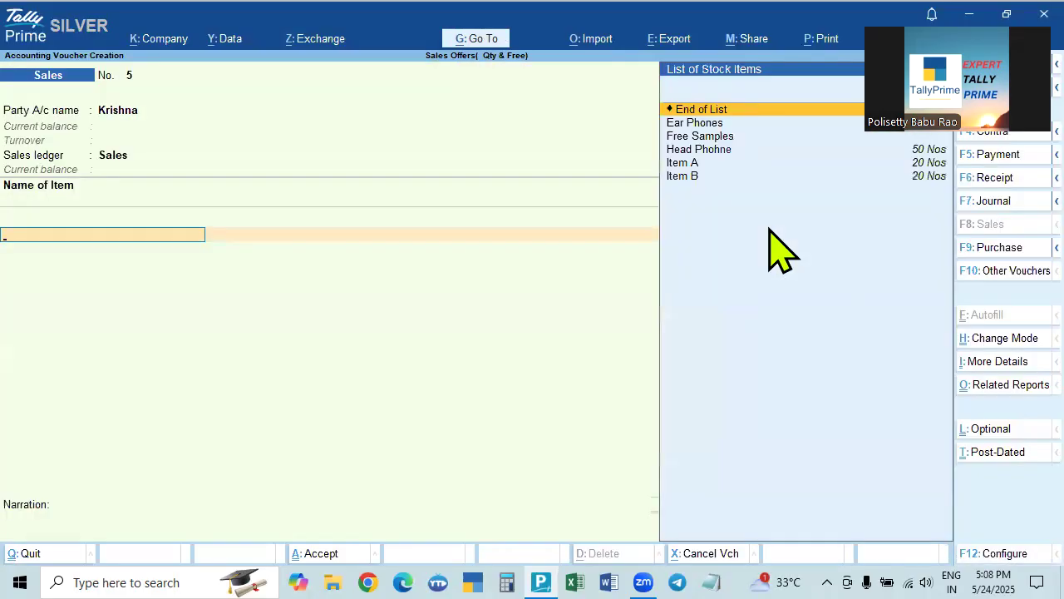
{"action": "key", "text": "F12"}
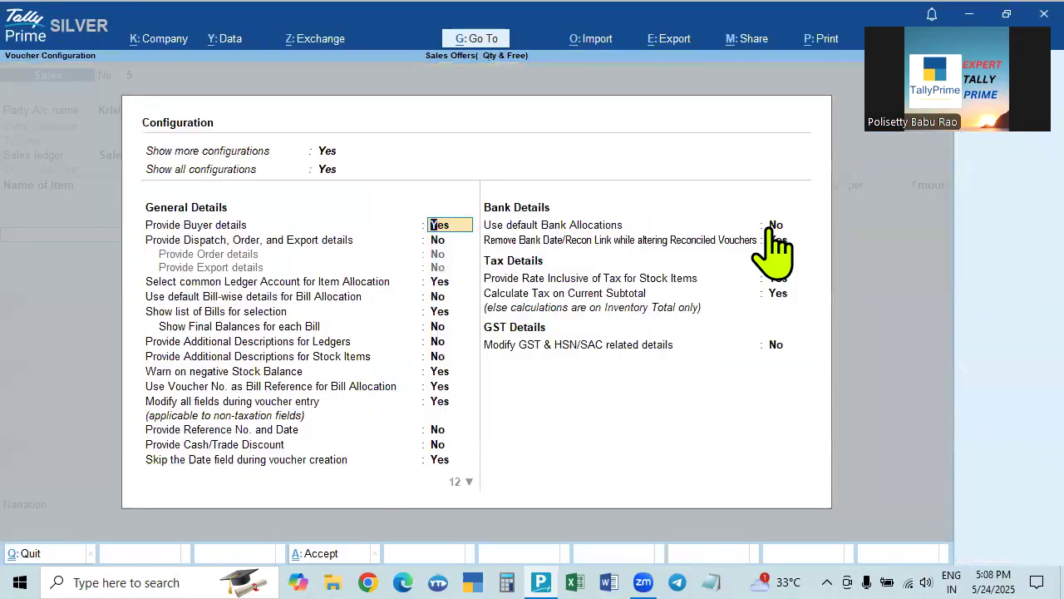
{"action": "left_click", "coordinate": [770, 279]}
{"action": "key", "text": "n"}
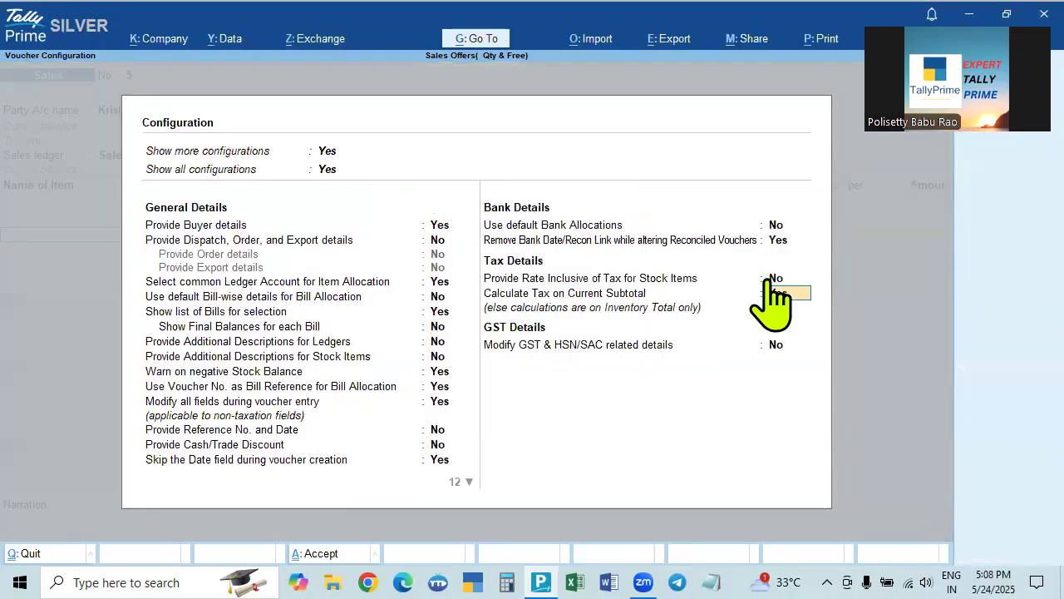
{"action": "key", "text": "ctrl+a"}
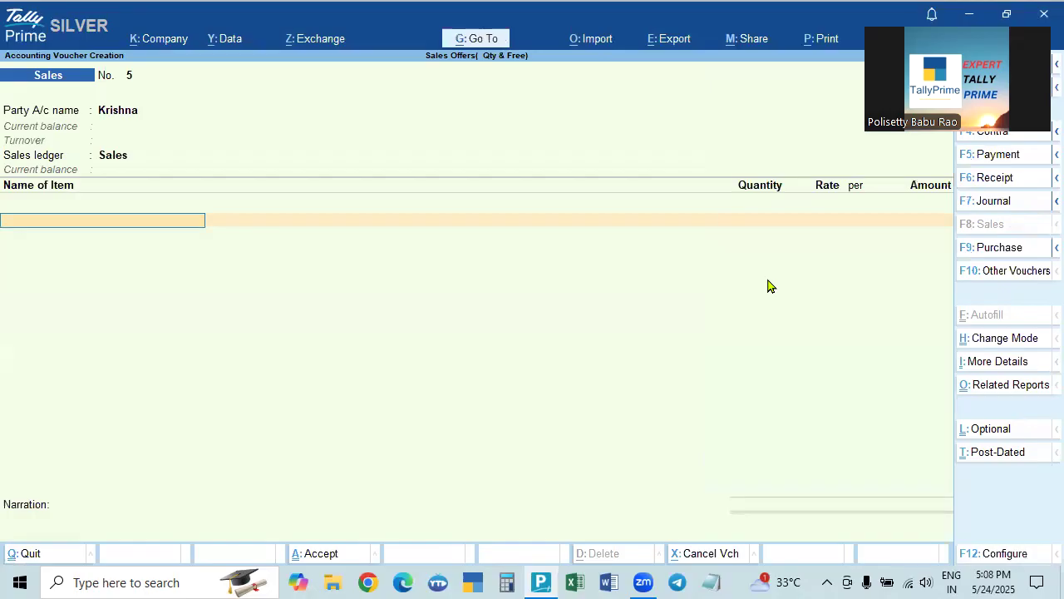
Add Item A to the sales voucher with a quantity of 1 Nos.
{"action": "key", "text": "Down"}
{"action": "key", "text": "Down"}
{"action": "key", "text": "Down"}
{"action": "key", "text": "Down"}
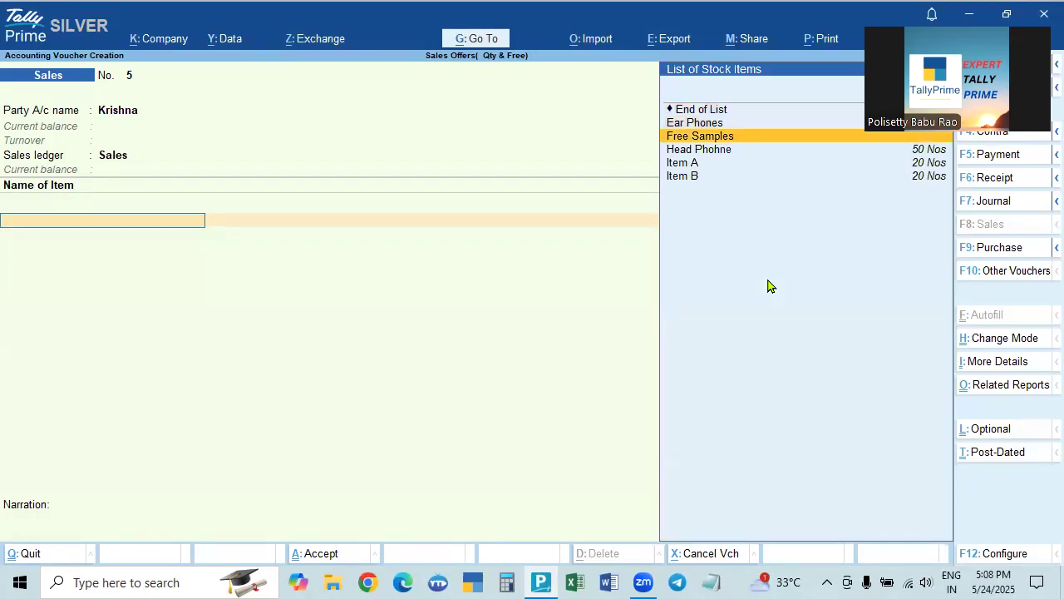
{"action": "key", "text": "Down"}
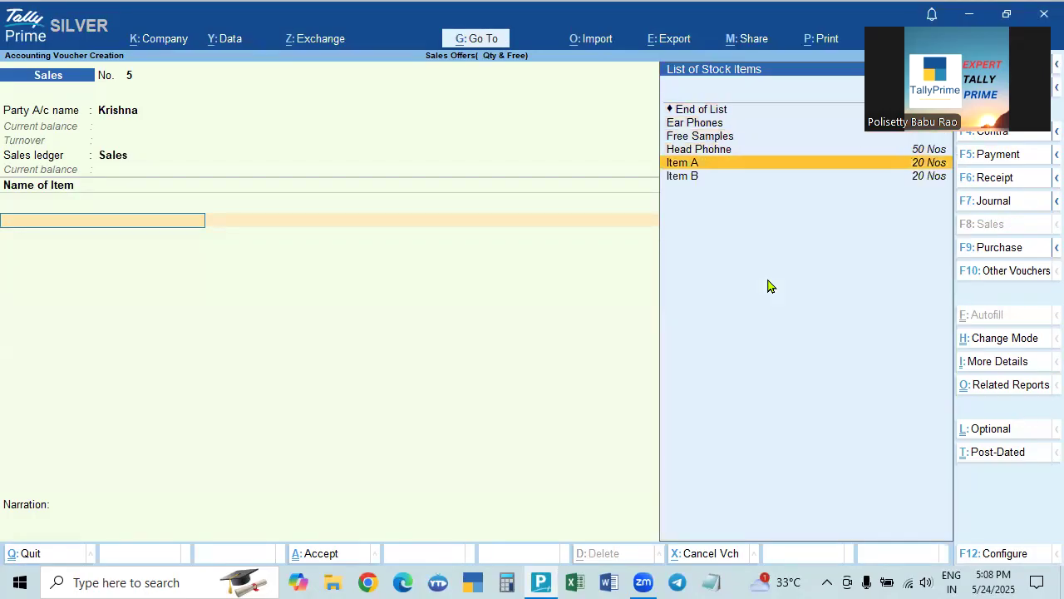
{"action": "key", "text": "Return"}
{"action": "type", "text": "1 Nos"}
{"action": "key", "text": "Return"}
Examine the voucher's GST tax analysis and Item A's stock query for past purchase rates.
{"action": "key", "text": "alt+a"}
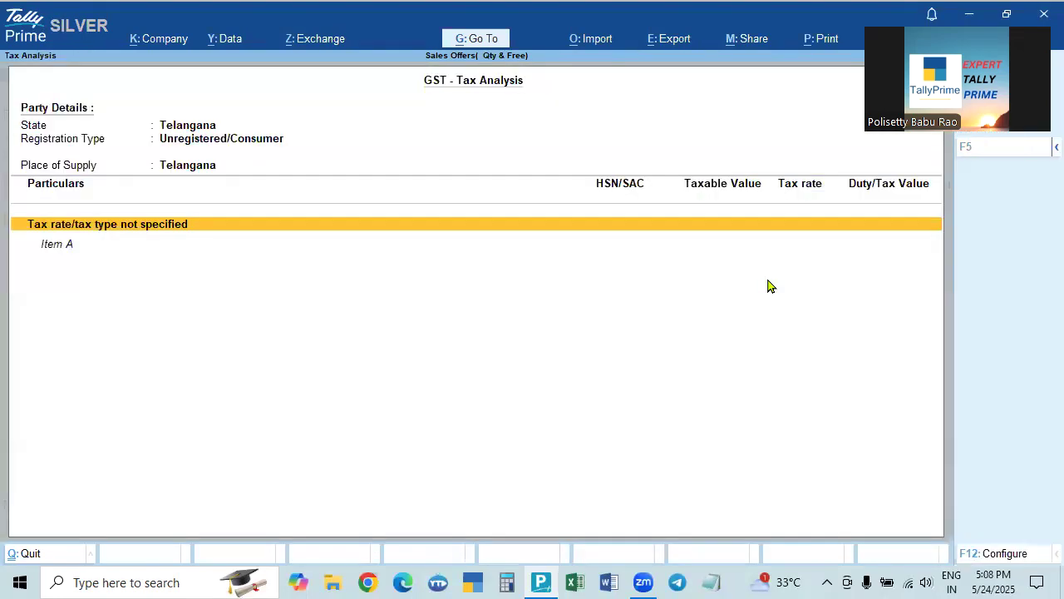
{"action": "key", "text": "Escape"}
{"action": "key", "text": "alt+s"}
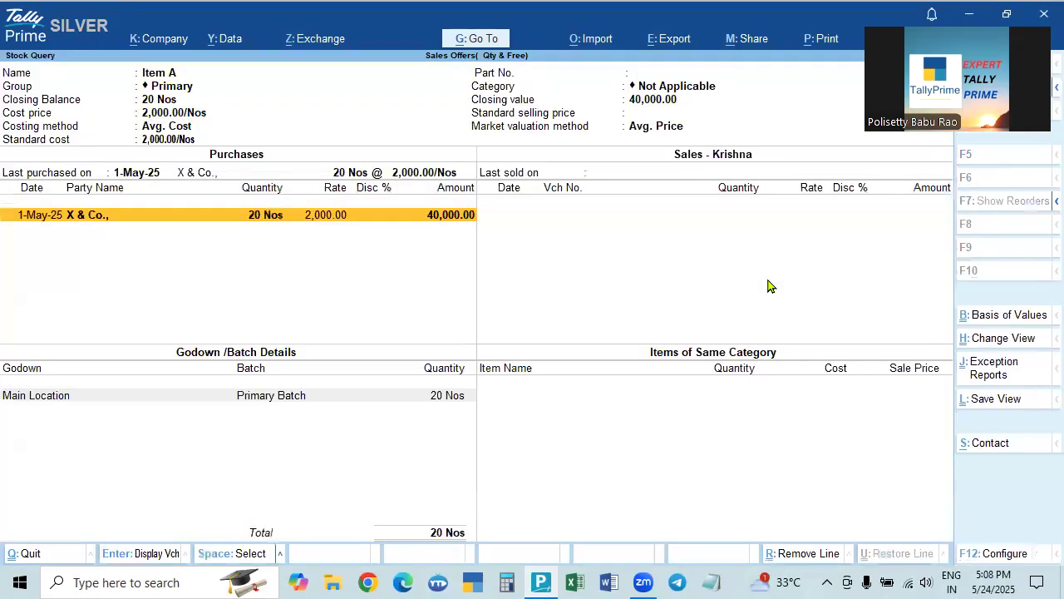
{"action": "key", "text": "Escape"}
Set Item A's rate to 2,500 per Nos and complete the item line.
{"action": "type", "text": "2500"}
{"action": "key", "text": "Return"}
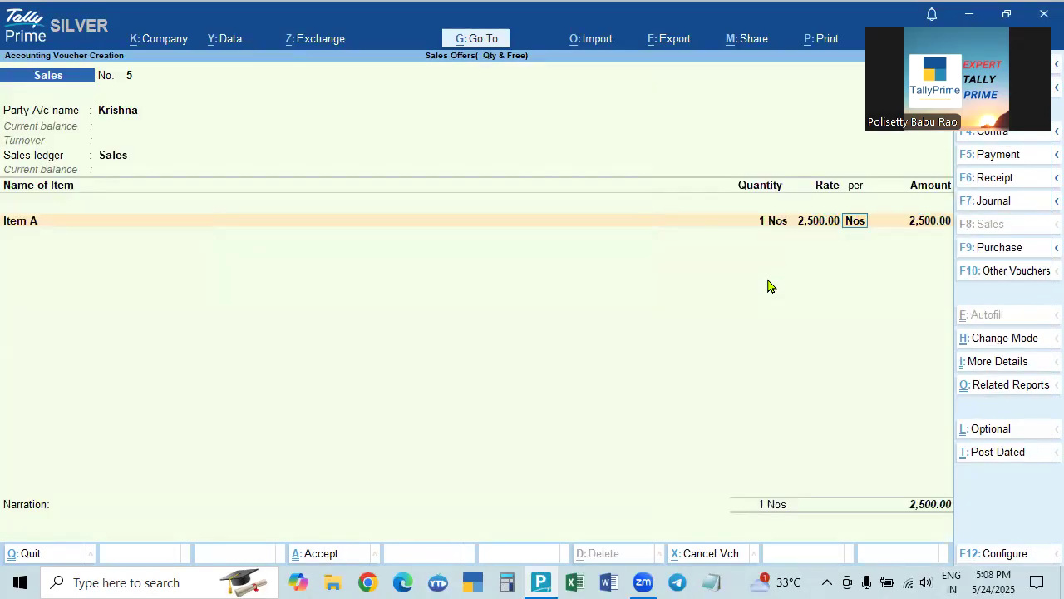
{"action": "key", "text": "Return"}
{"action": "key", "text": "Return"}
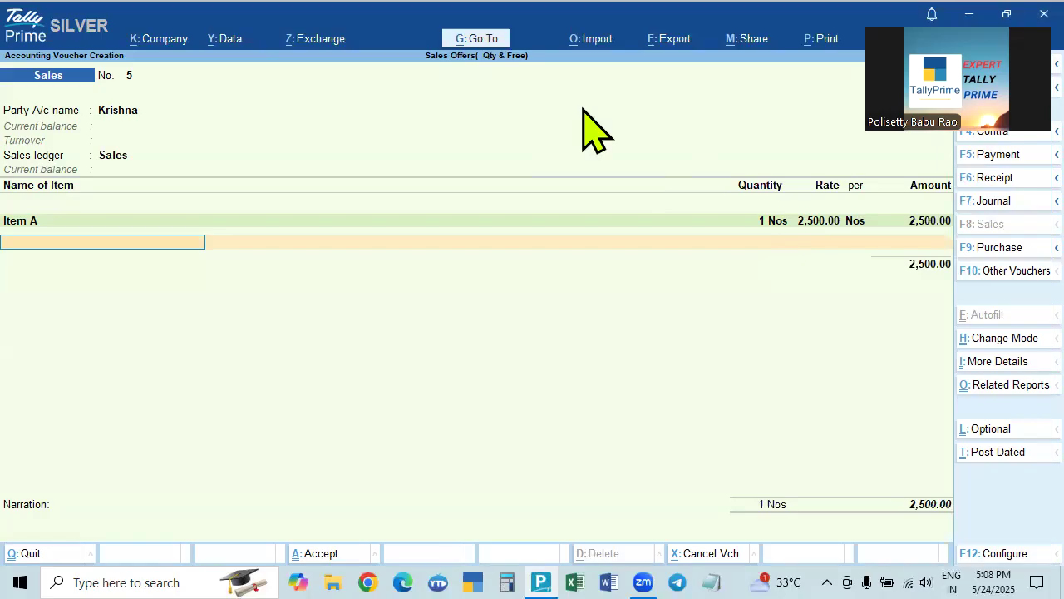
Set Item A's quantity to 2 Nos in the sales voucher.
{"action": "left_click", "coordinate": [782, 225]}
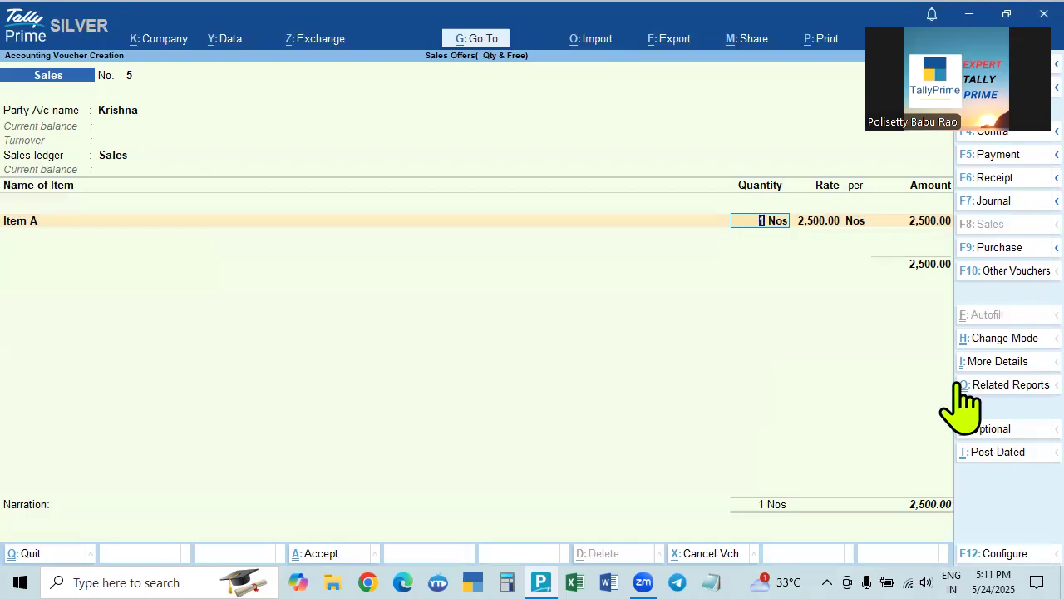
{"action": "left_click", "coordinate": [804, 224]}
{"action": "left_click", "coordinate": [775, 221]}
{"action": "left_click", "coordinate": [816, 222]}
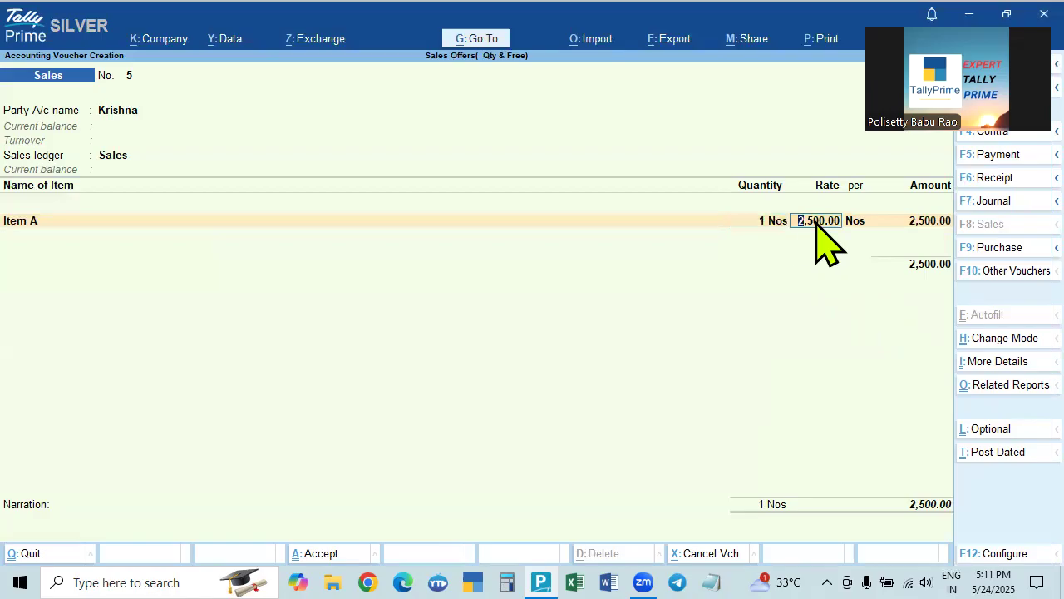
{"action": "left_click", "coordinate": [764, 222]}
{"action": "type", "text": "2"}
{"action": "key", "text": "Return"}
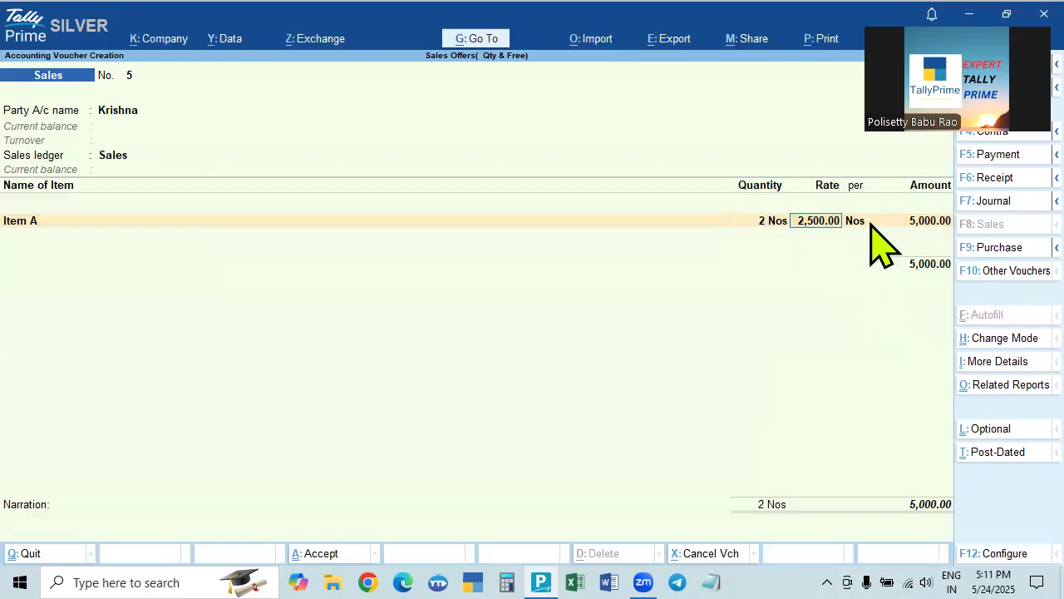
Set Item A's quantity to 3 Nos in the sales voucher.
{"action": "left_click", "coordinate": [758, 221]}
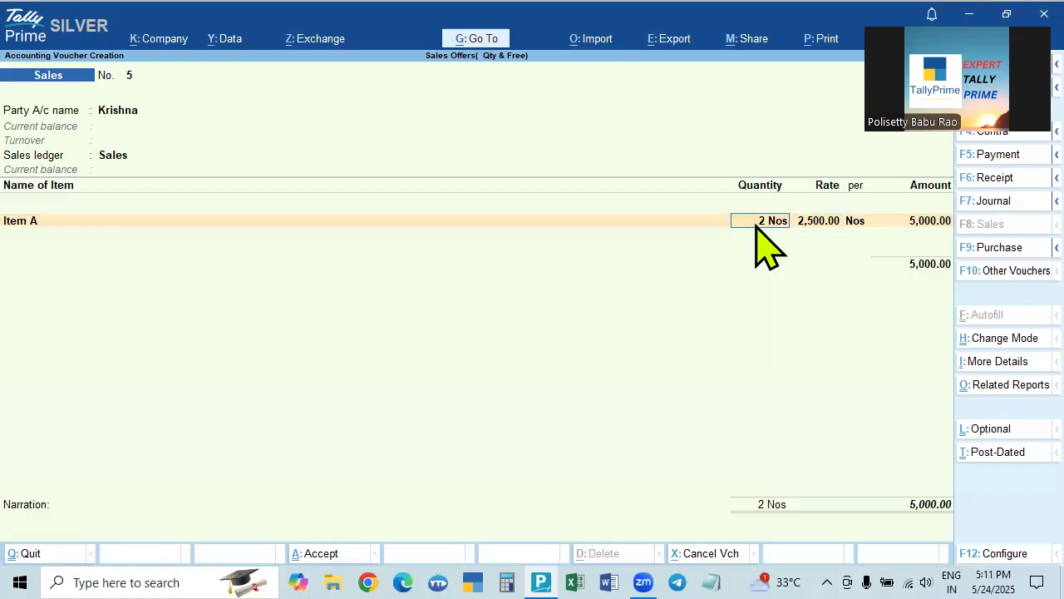
{"action": "type", "text": "3"}
{"action": "key", "text": "Return"}
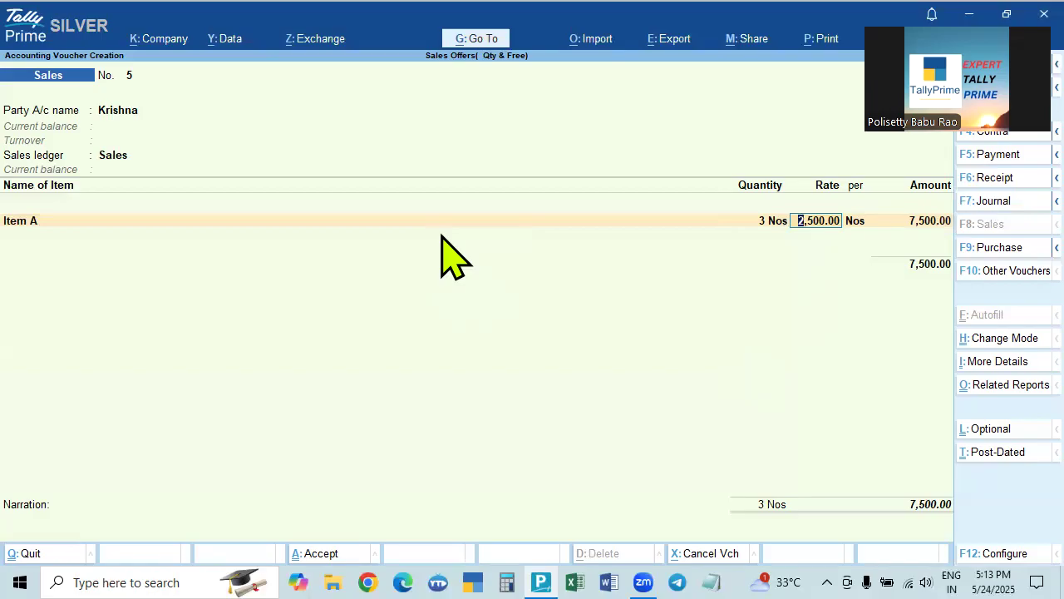
Open the company features and examine the inventory options without changing them.
{"action": "key", "text": "F11"}
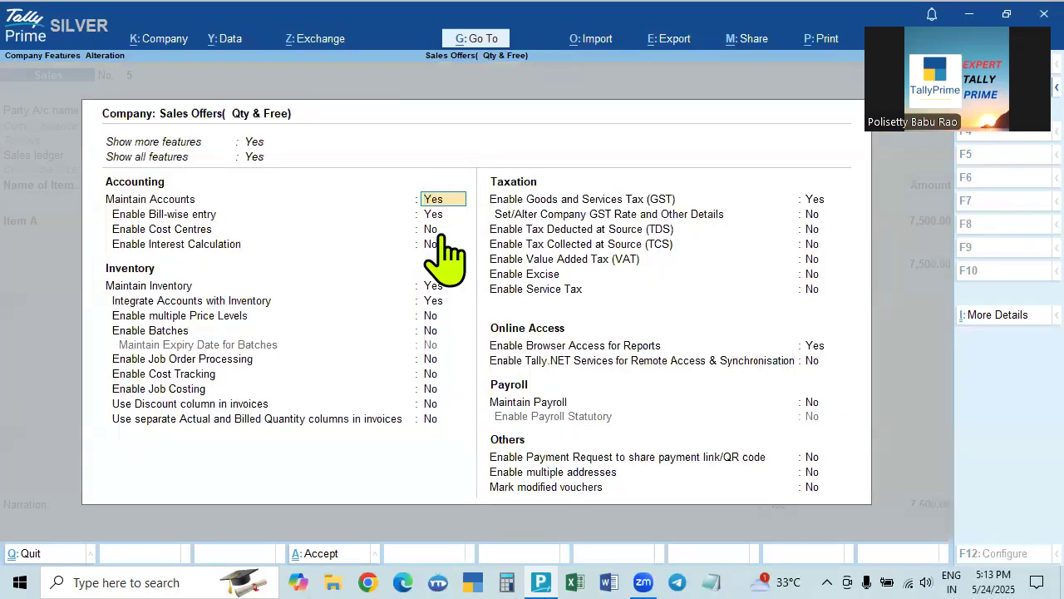
{"action": "key", "text": "Escape"}
{"action": "key", "text": "Return"}
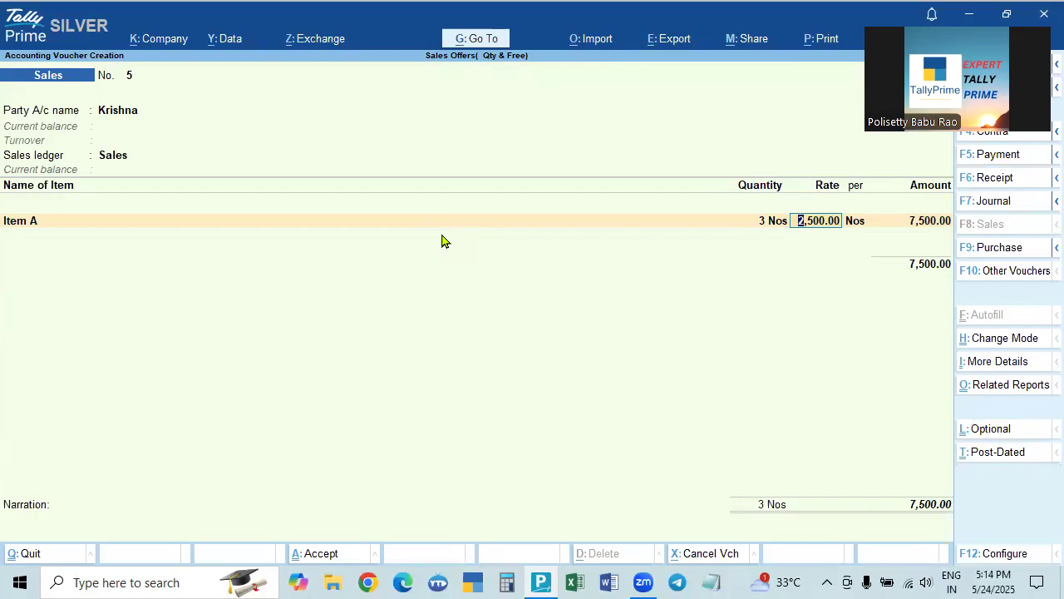
{"action": "key", "text": "F11"}
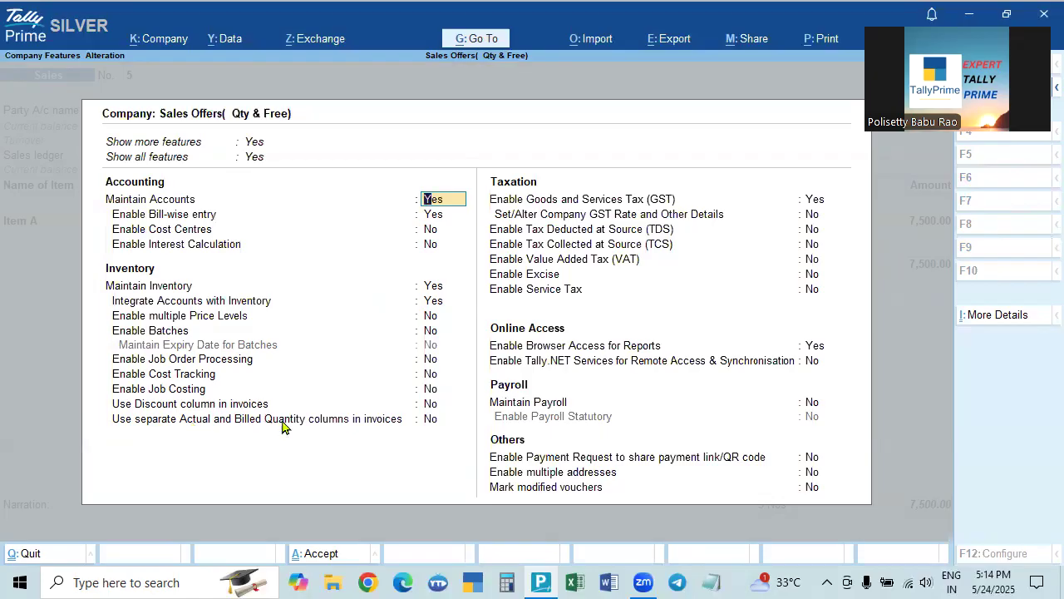
{"action": "key", "text": "BackSpace"}
{"action": "key", "text": "Escape"}
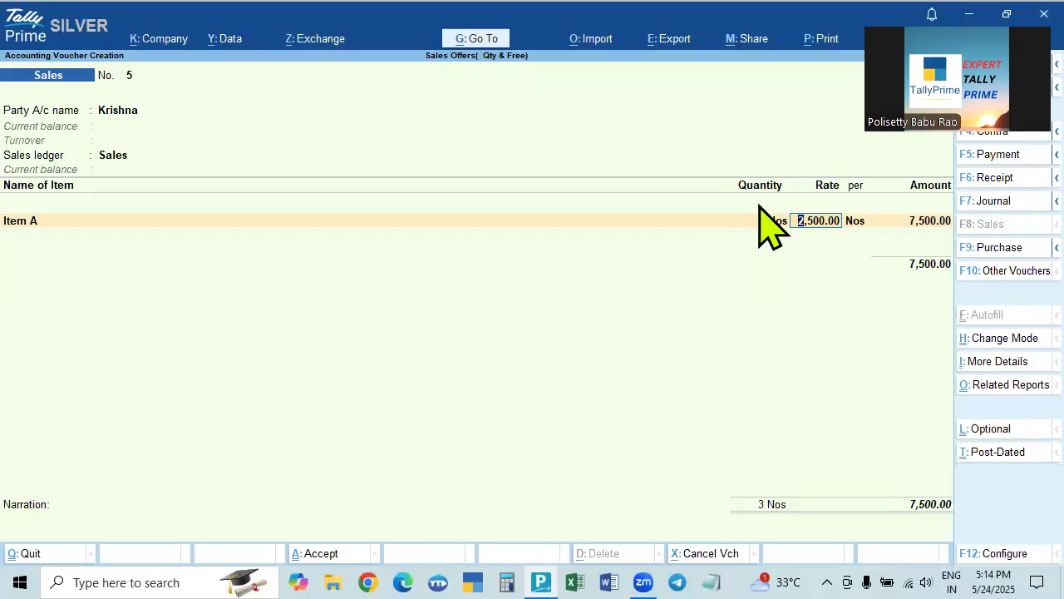
Enable separate Actual and Billed Quantity columns in invoices in the company features and save them.
{"action": "key", "text": "F11"}
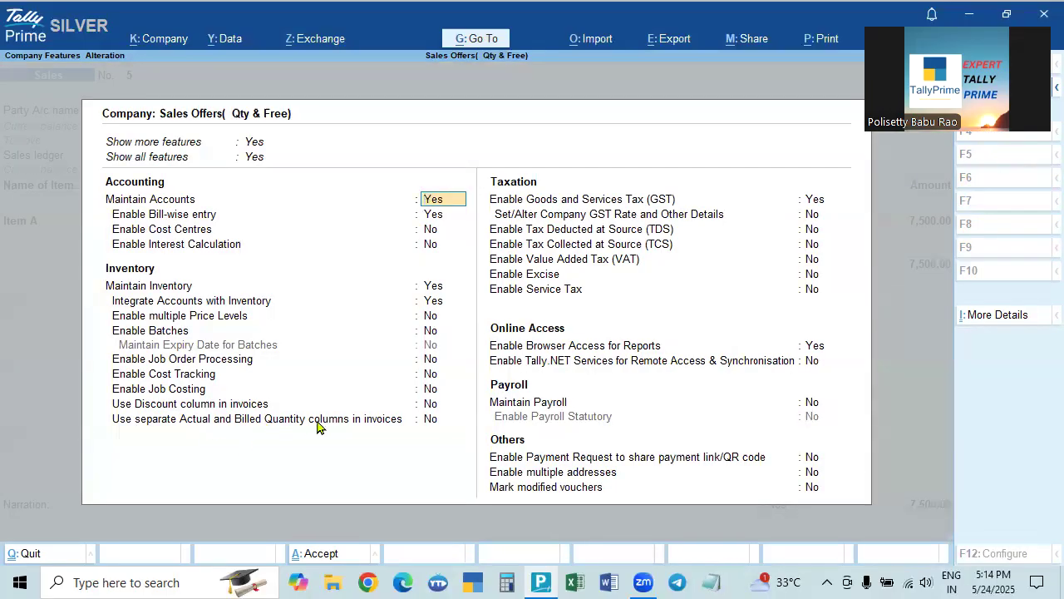
{"action": "left_click", "coordinate": [433, 425]}
{"action": "type", "text": "y"}
{"action": "key", "text": "Return"}
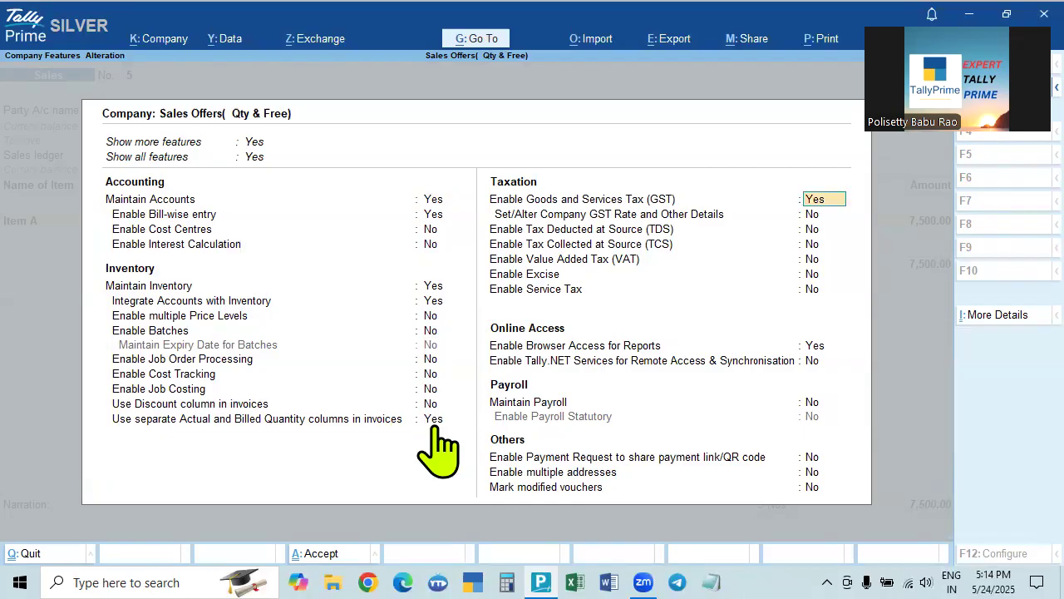
{"action": "key", "text": "ctrl+a"}
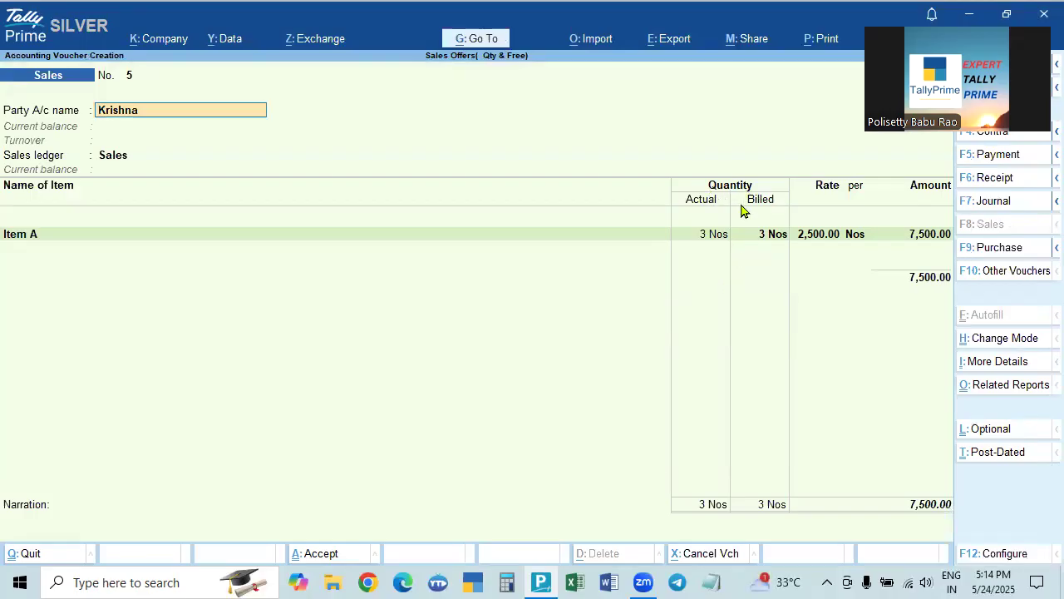
Accept the party details again and set Item A's billed quantity to 2 Nos, keeping the actual quantity at 3 Nos.
{"action": "key", "text": "Return"}
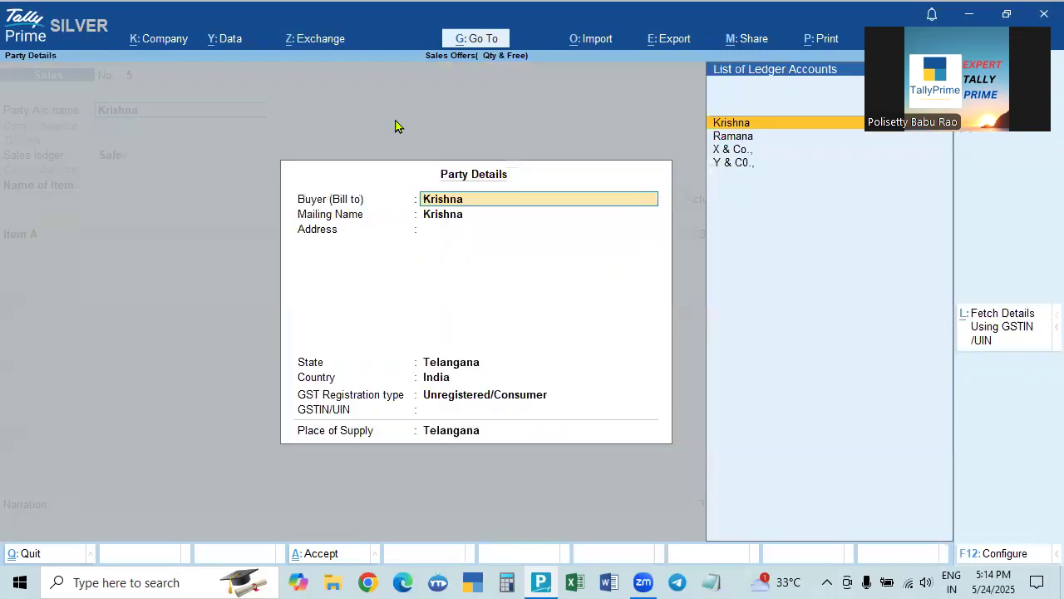
{"action": "key", "text": "Return"}
{"action": "key", "text": "ctrl+a"}
{"action": "key", "text": "Return"}
{"action": "key", "text": "Return"}
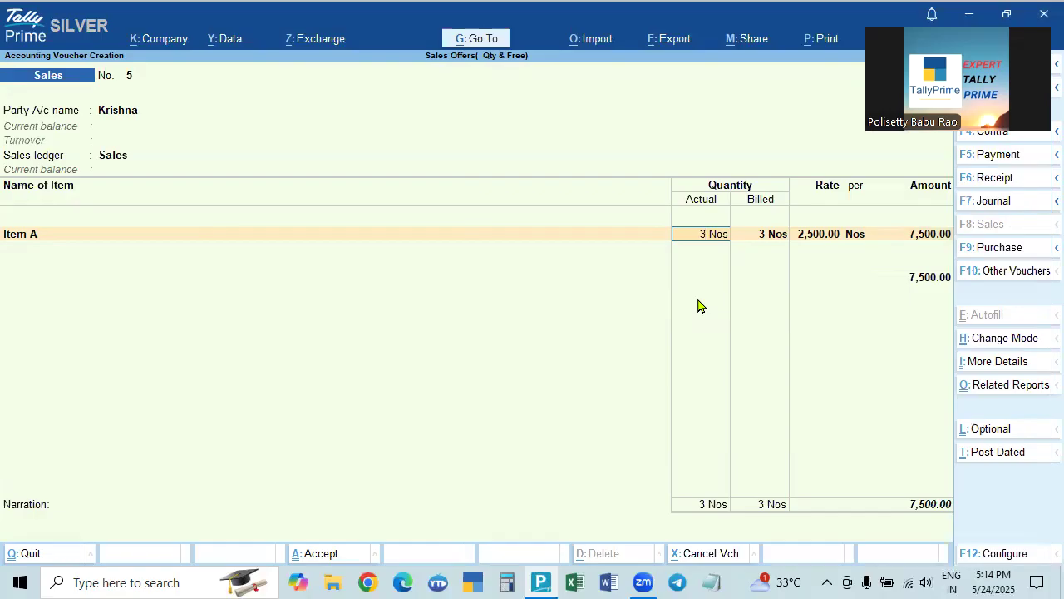
{"action": "key", "text": "Return"}
{"action": "type", "text": "2"}
{"action": "key", "text": "Return"}
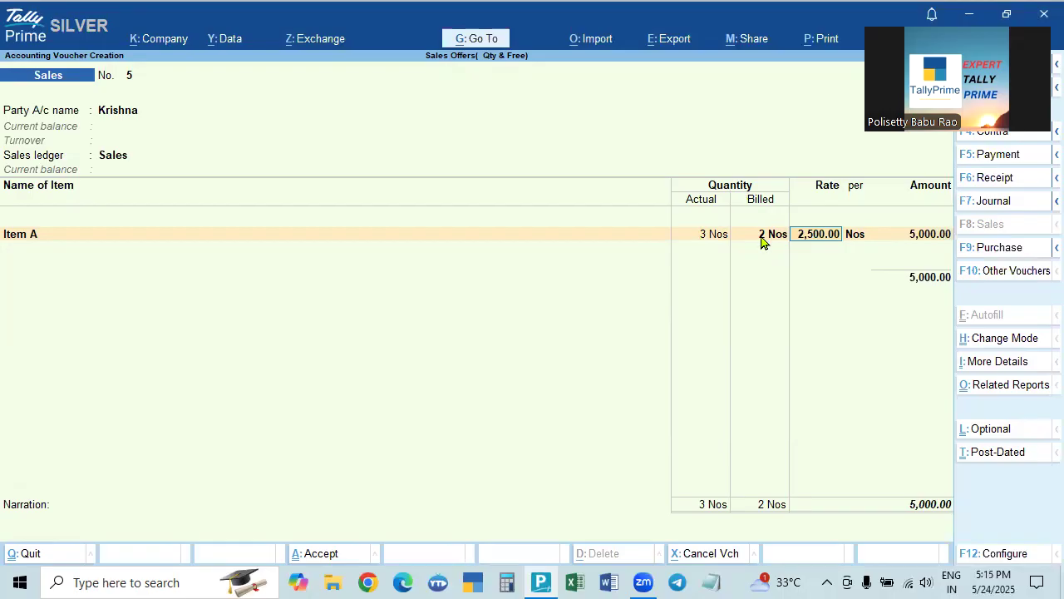
Leave the sales voucher unsaved, open the Stock Summary and examine the closing balances of the stock items.
{"action": "key", "text": "Escape"}
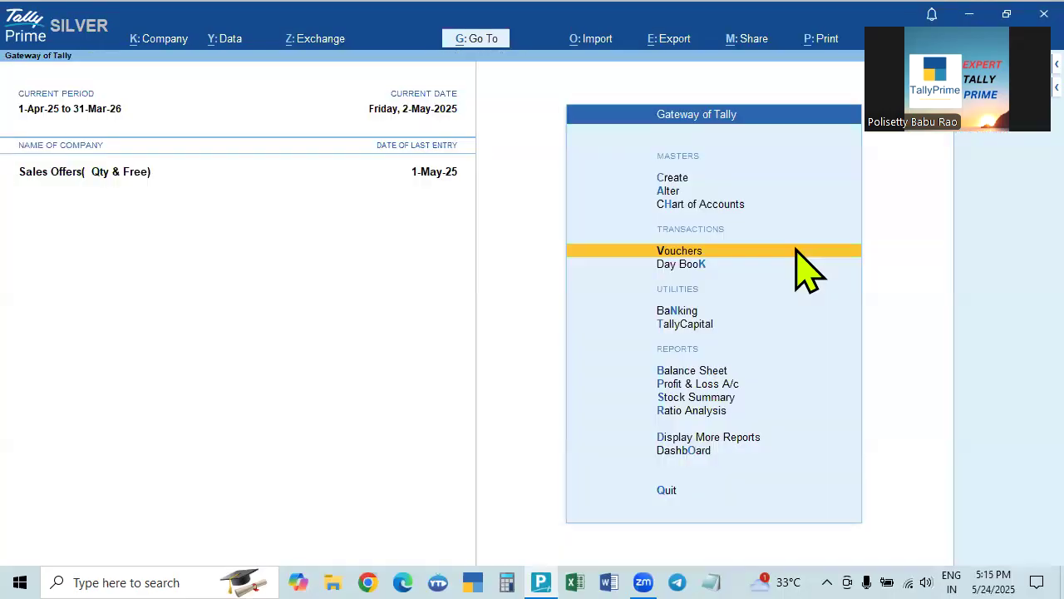
{"action": "key", "text": "Down"}
{"action": "key", "text": "Down"}
{"action": "key", "text": "Down"}
{"action": "key", "text": "Down"}
{"action": "key", "text": "Down"}
{"action": "key", "text": "Down"}
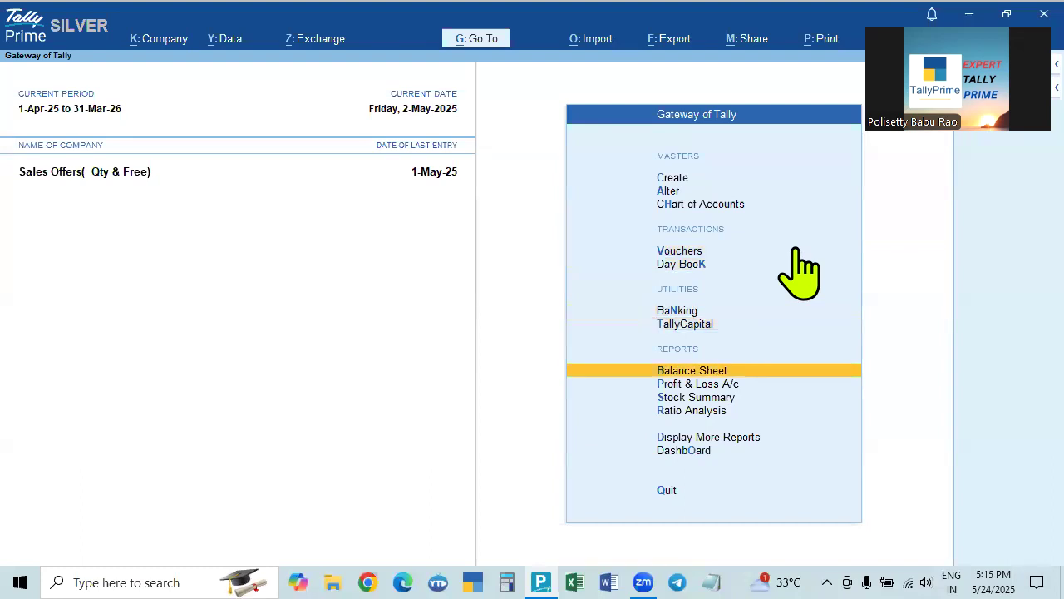
{"action": "key", "text": "Return"}
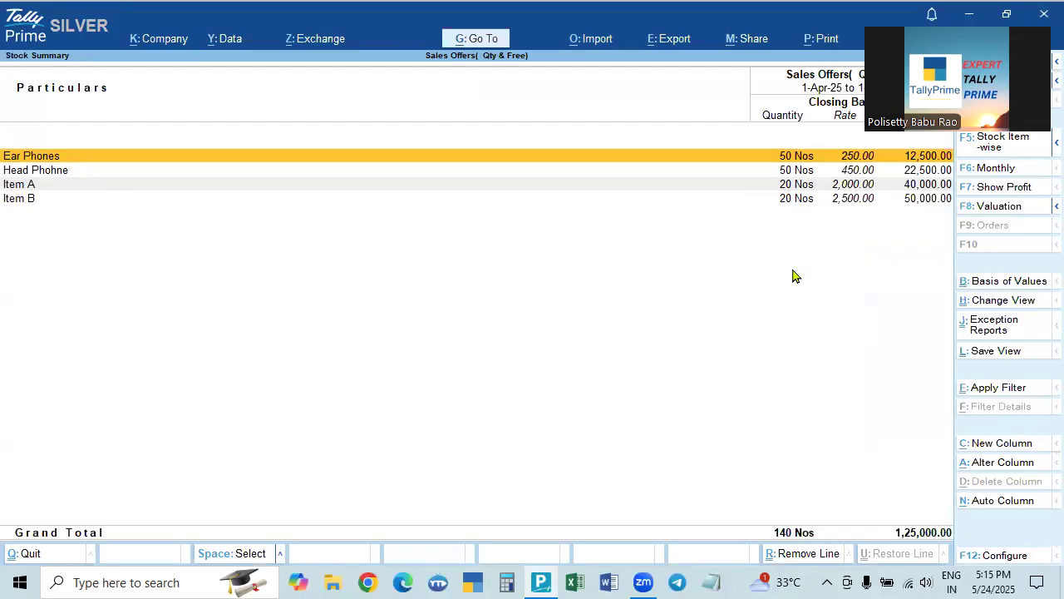
{"action": "key", "text": "Escape"}
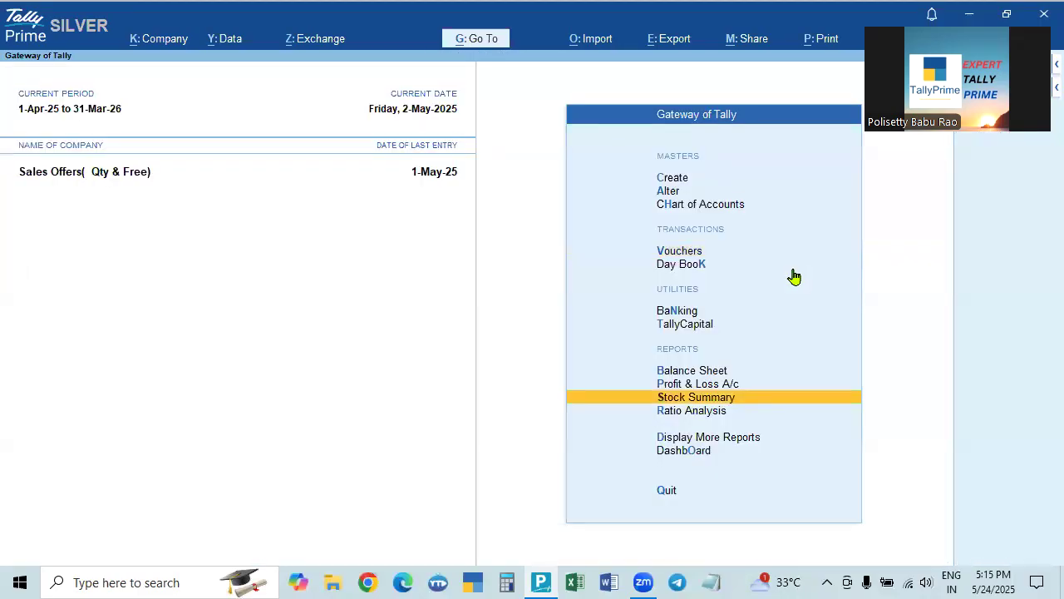
Start a new sales voucher from the Gateway of Tally.
{"action": "key", "text": "Up"}
{"action": "key", "text": "Up"}
{"action": "key", "text": "Up"}
{"action": "key", "text": "Up"}
{"action": "key", "text": "Up"}
{"action": "key", "text": "Up"}
{"action": "key", "text": "Return"}
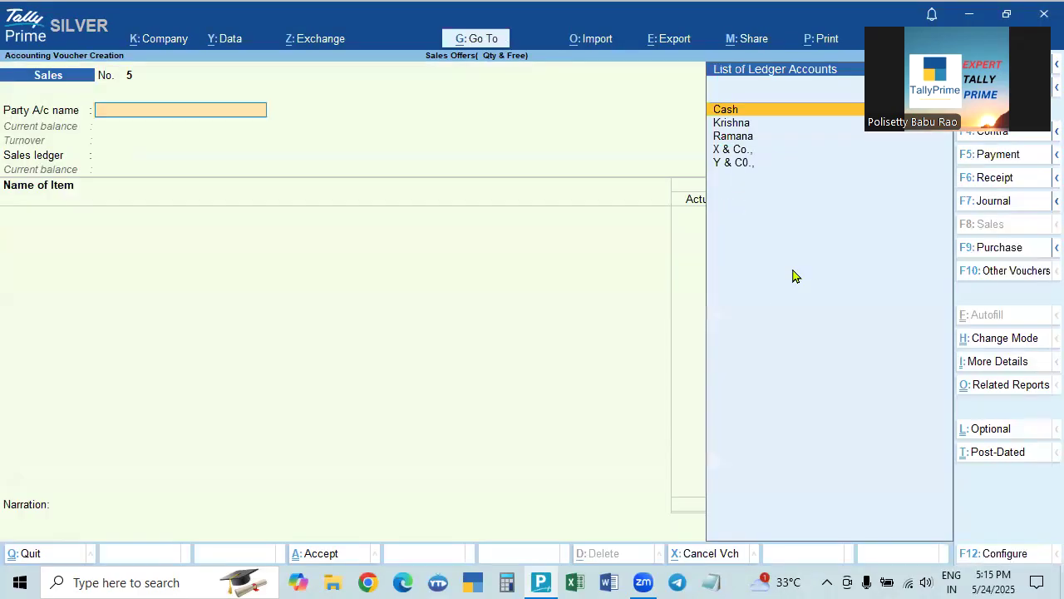
{"action": "key", "text": "Down"}
{"action": "key", "text": "Down"}
{"action": "key", "text": "Down"}
{"action": "key", "text": "Return"}
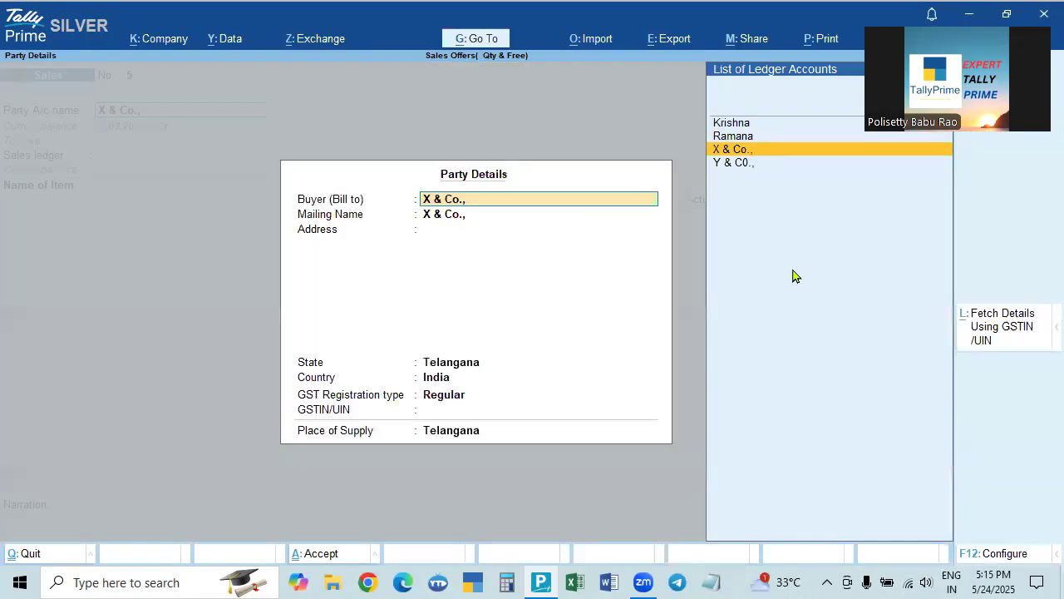
{"action": "key", "text": "Escape"}
Pick the customer listed directly below Cash as the party, accept the party details, and set the sales ledger to Sales.
{"action": "key", "text": "Up"}
{"action": "key", "text": "Up"}
{"action": "key", "text": "Return"}
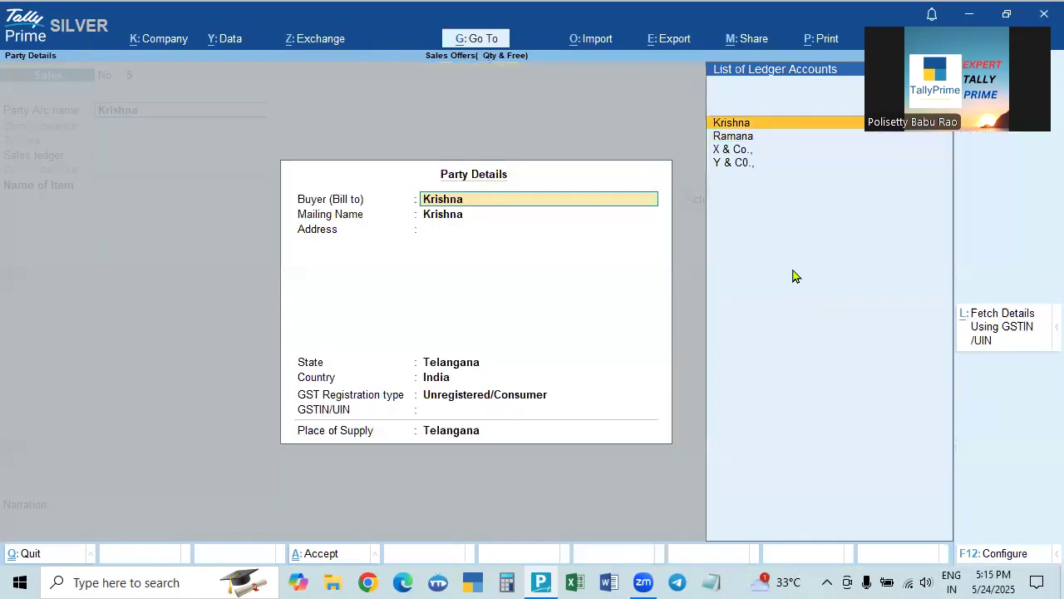
{"action": "key", "text": "ctrl+a"}
{"action": "key", "text": "Return"}
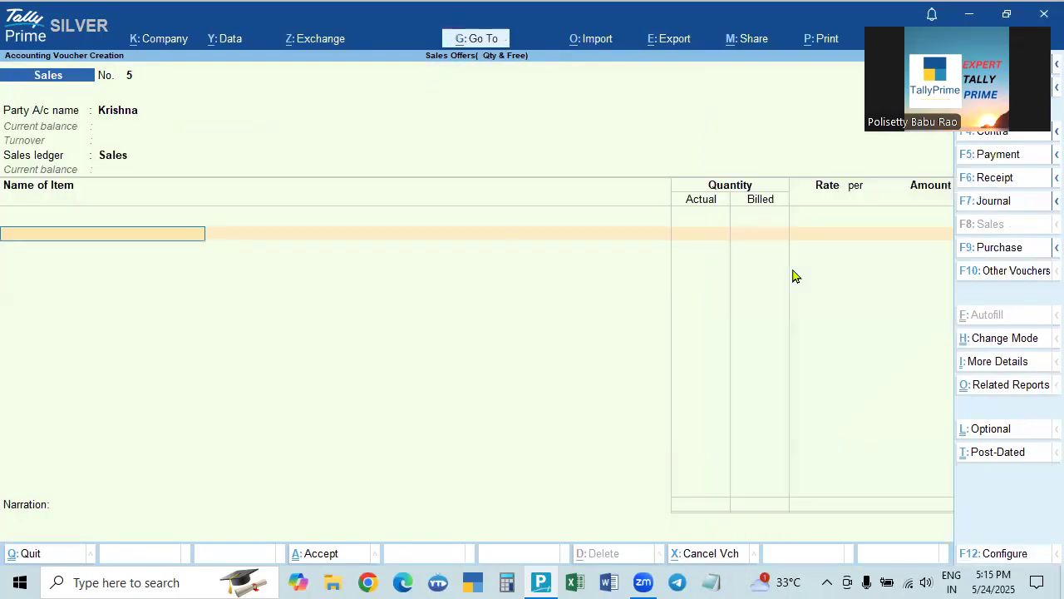
Add Item A to the sales voucher with an actual quantity of 3 Nos and a billed quantity of 2 Nos.
{"action": "key", "text": "Down"}
{"action": "key", "text": "Down"}
{"action": "key", "text": "Down"}
{"action": "key", "text": "Down"}
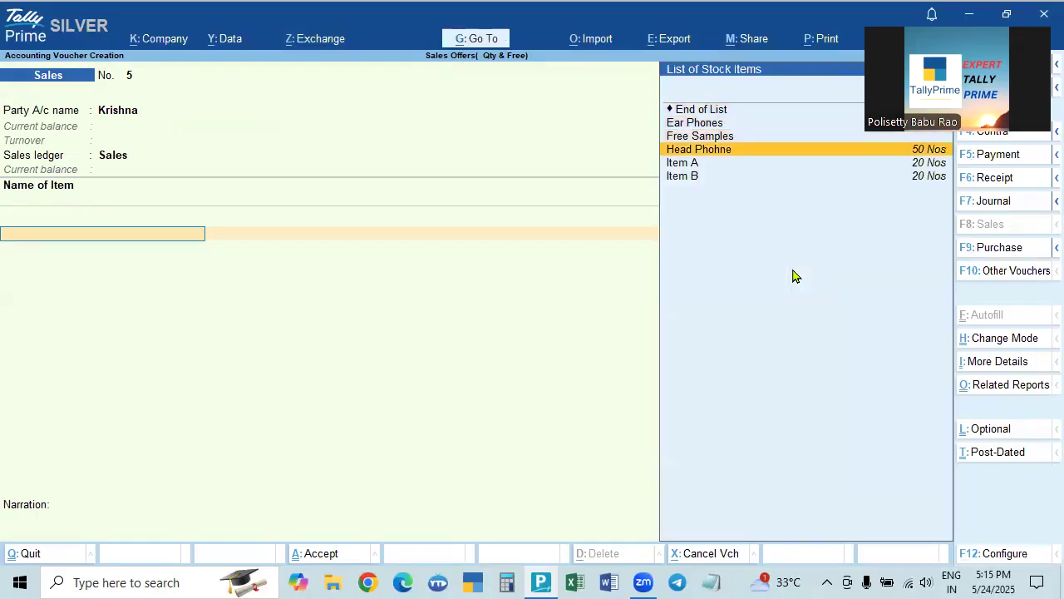
{"action": "key", "text": "Return"}
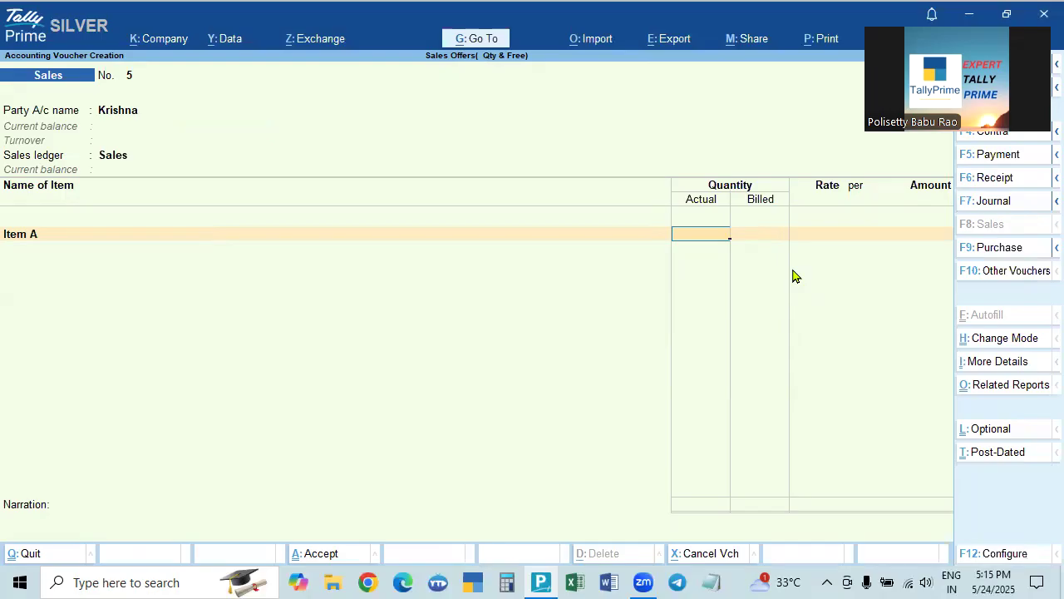
{"action": "type", "text": "3"}
{"action": "key", "text": "Return"}
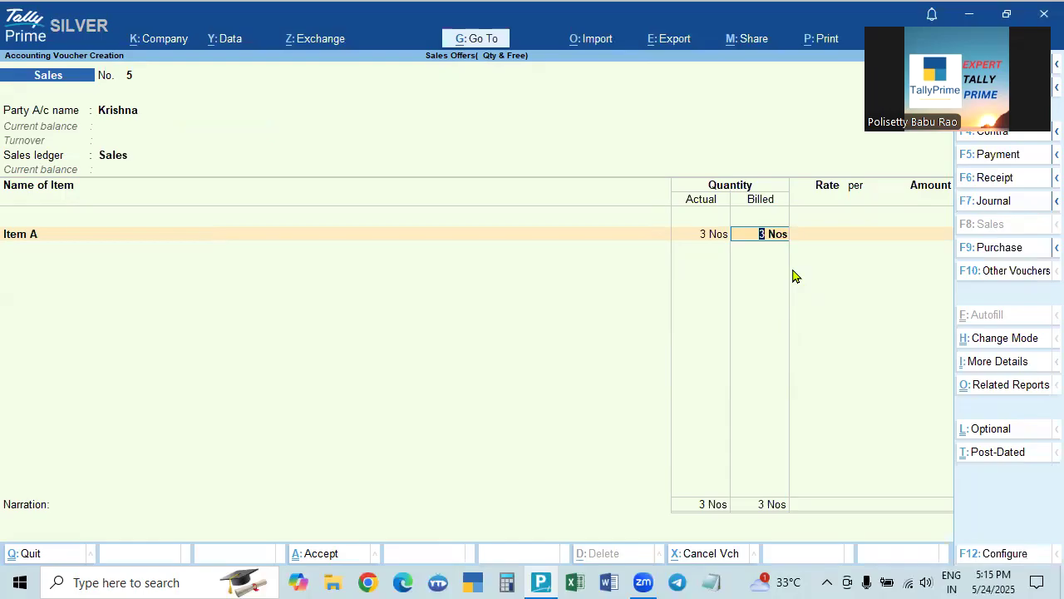
{"action": "type", "text": "2"}
{"action": "key", "text": "Return"}
Check Item A's past purchases in its stock query, then set the item's selling rate to 2,500 per Nos.
{"action": "key", "text": "ctrl"}
{"action": "key", "text": "ctrl"}
{"action": "key", "text": "alt+s"}
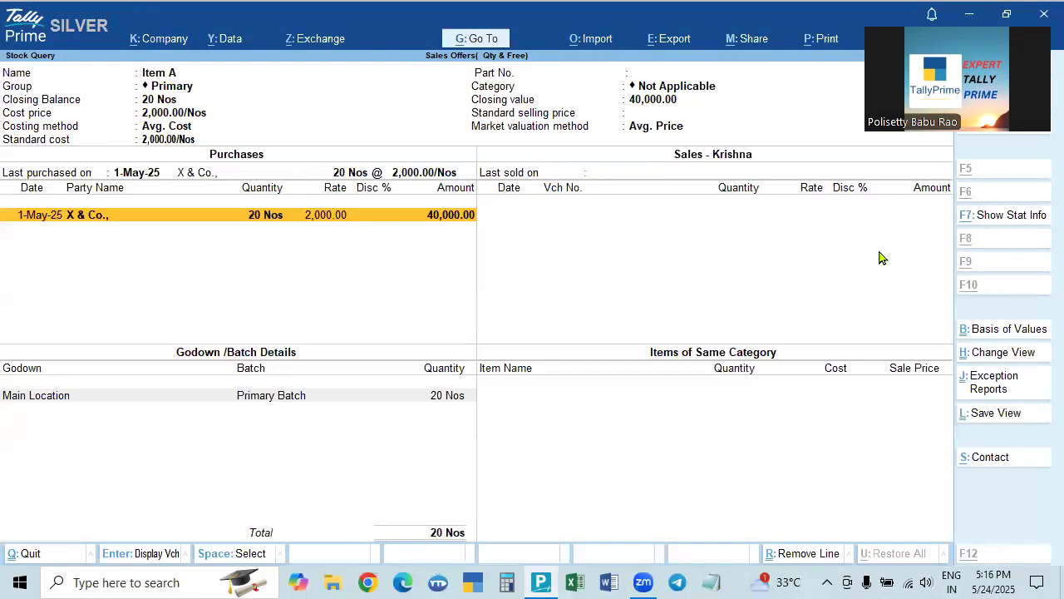
{"action": "key", "text": "Escape"}
{"action": "type", "text": "2500"}
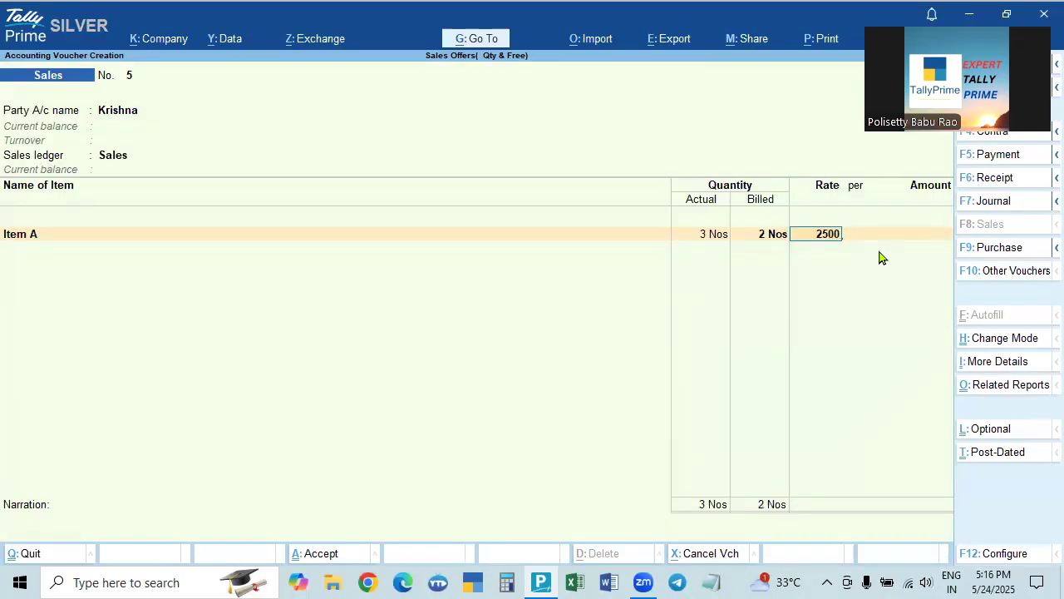
{"action": "key", "text": "Return"}
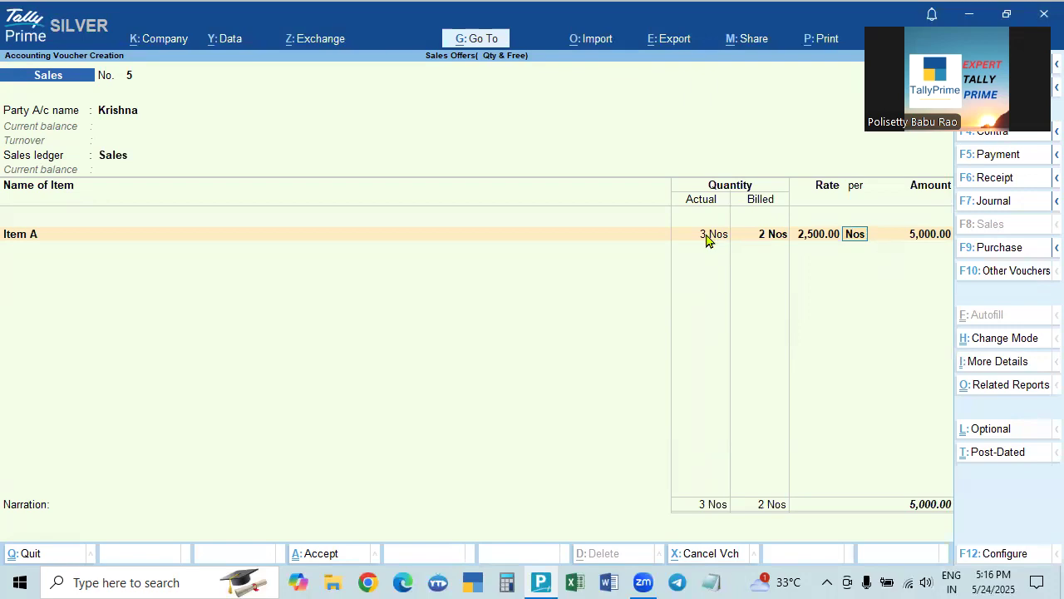
{"action": "key", "text": "Return"}
{"action": "key", "text": "Return"}
{"action": "key", "text": "Return"}
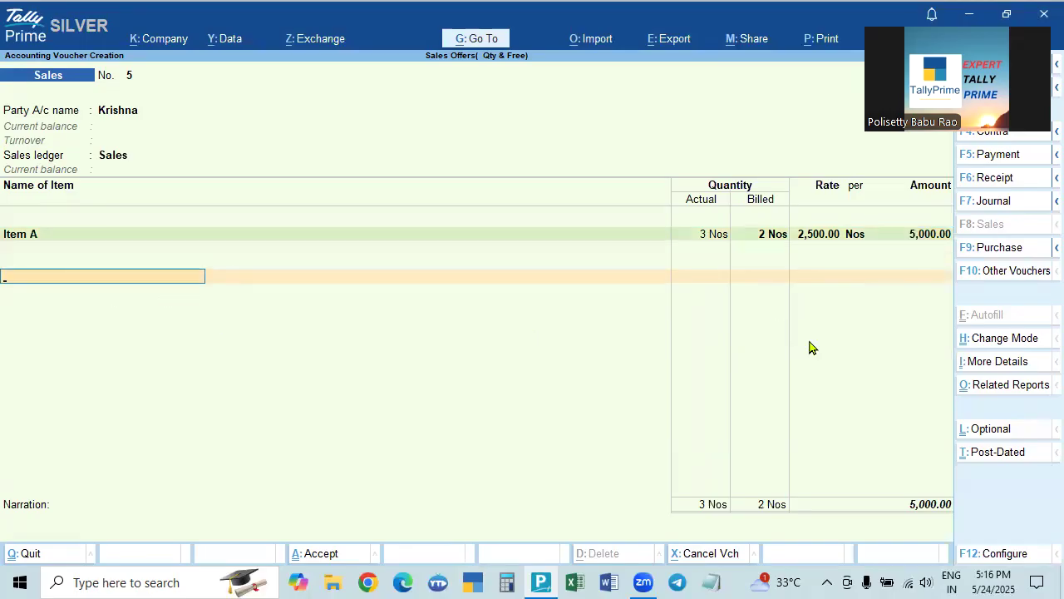
Add the CGST and SGST tax ledgers below the item line of the sales voucher.
{"action": "type", "text": "Cg"}
{"action": "key", "text": "Return"}
{"action": "key", "text": "Return"}
{"action": "type", "text": "Sgst"}
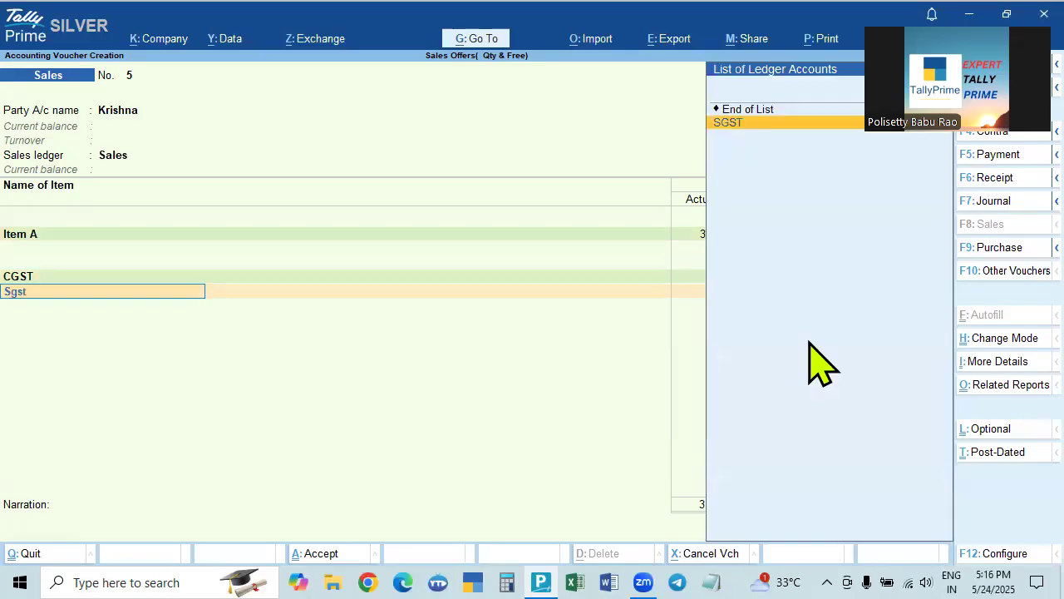
{"action": "key", "text": "Return"}
{"action": "key", "text": "Return"}
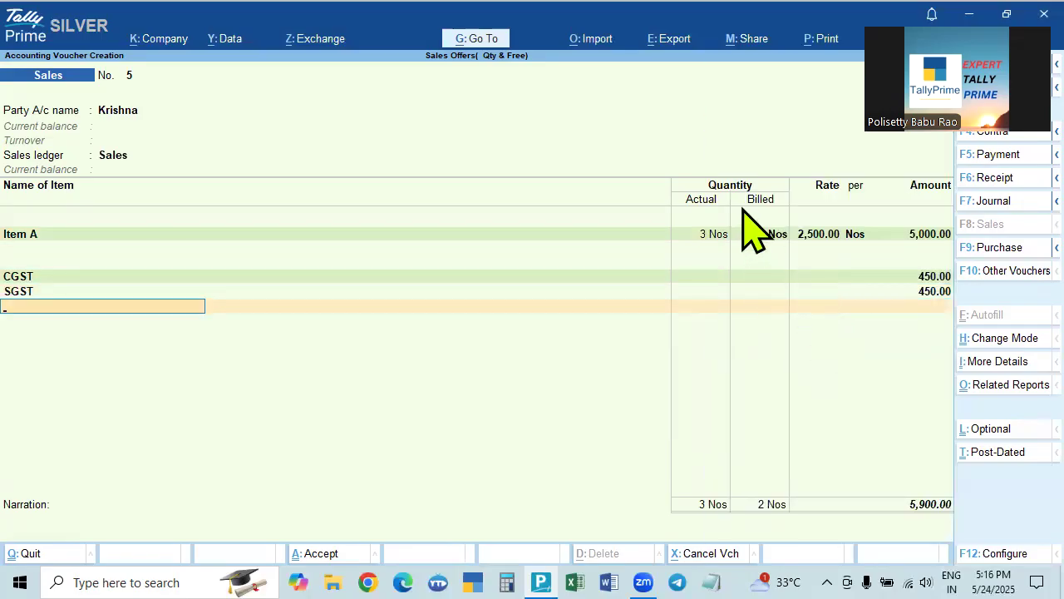
Review the separate Actual and Billed Quantity columns option in the company features, then save the sales voucher with a blank narration.
{"action": "key", "text": "F11"}
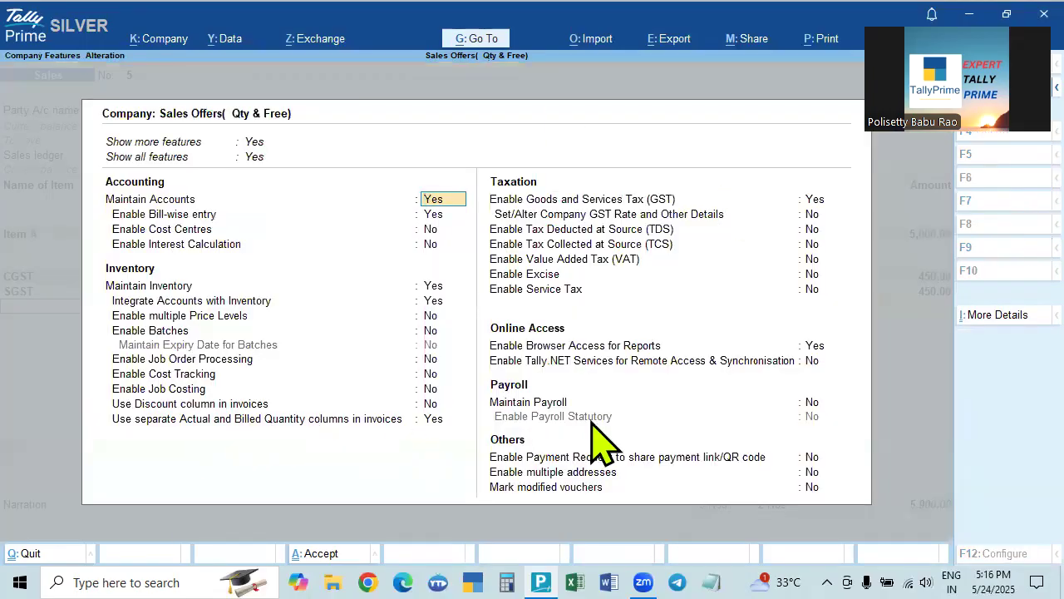
{"action": "key", "text": "Escape"}
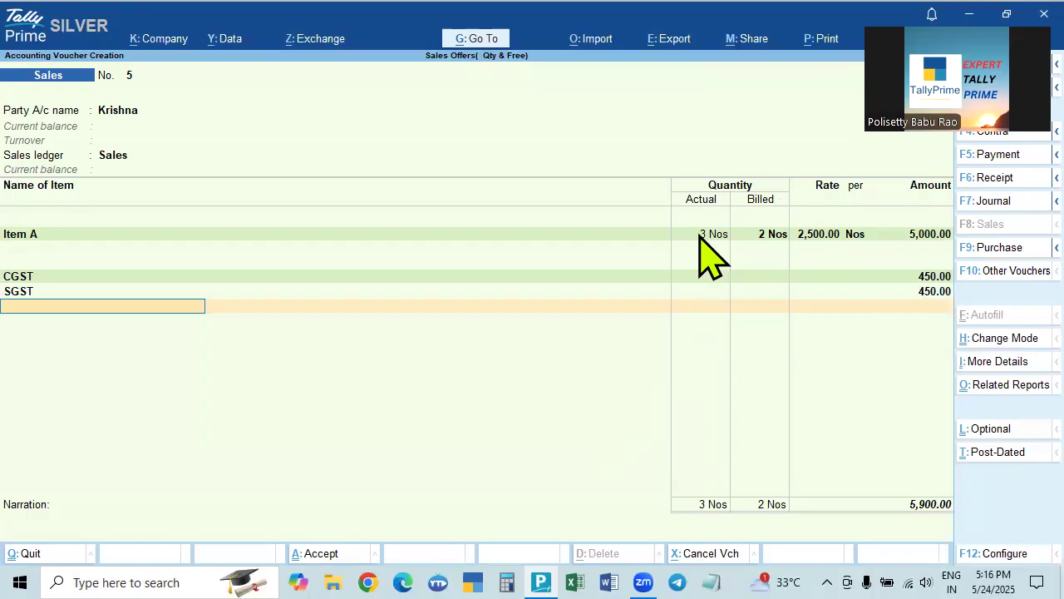
{"action": "left_click", "coordinate": [764, 234]}
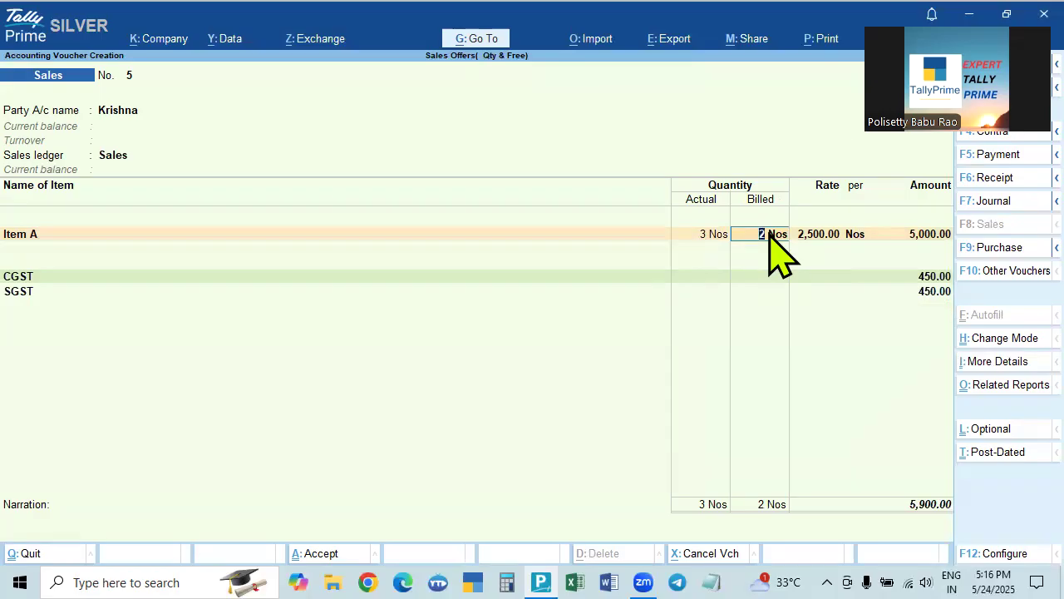
{"action": "key", "text": "Return"}
{"action": "key", "text": "Return"}
{"action": "key", "text": "Return"}
{"action": "key", "text": "Return"}
{"action": "key", "text": "Return"}
{"action": "key", "text": "Return"}
{"action": "key", "text": "Return"}
{"action": "key", "text": "Return"}
{"action": "key", "text": "Return"}
{"action": "key", "text": "Return"}
{"action": "key", "text": "Return"}
{"action": "key", "text": "Return"}
{"action": "key", "text": "Return"}
{"action": "key", "text": "Return"}
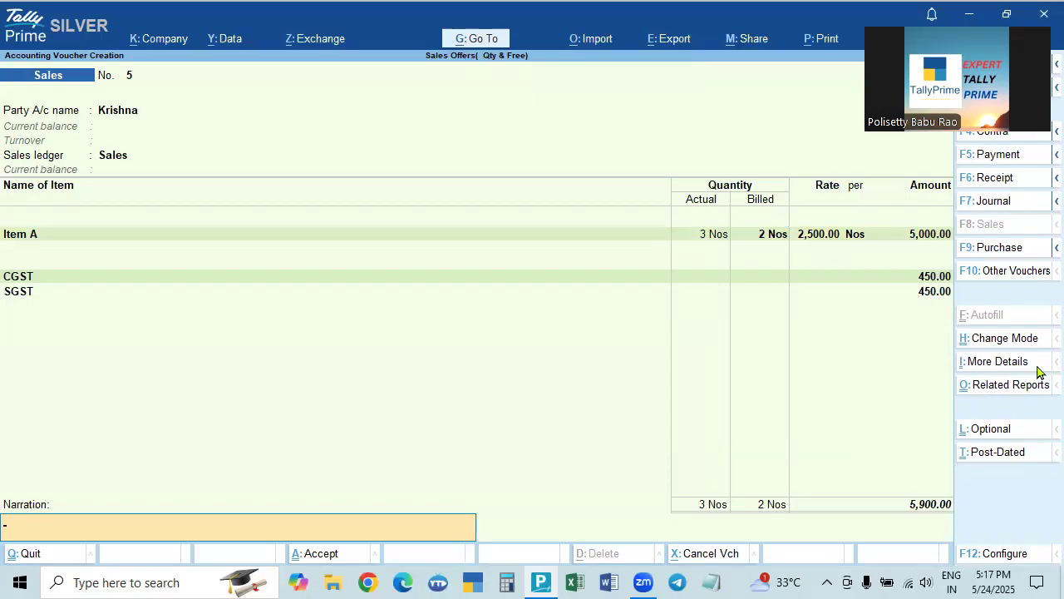
{"action": "key", "text": "Return"}
{"action": "key", "text": "Return"}
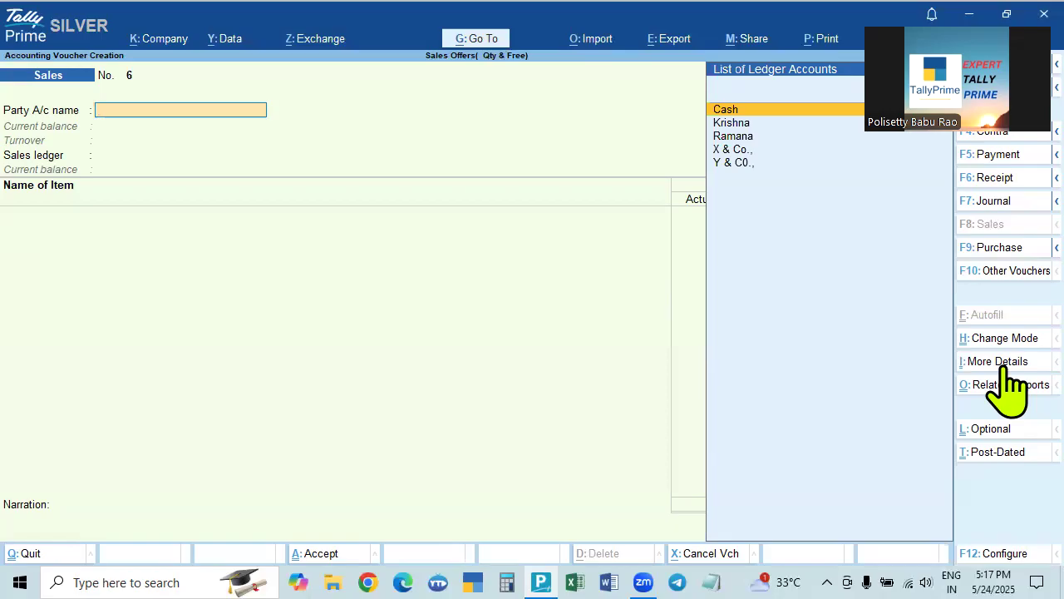
Reopen the sales voucher just saved, review its entries, accept it without changes and return to the Gateway of Tally.
{"action": "key", "text": "Page_Up"}
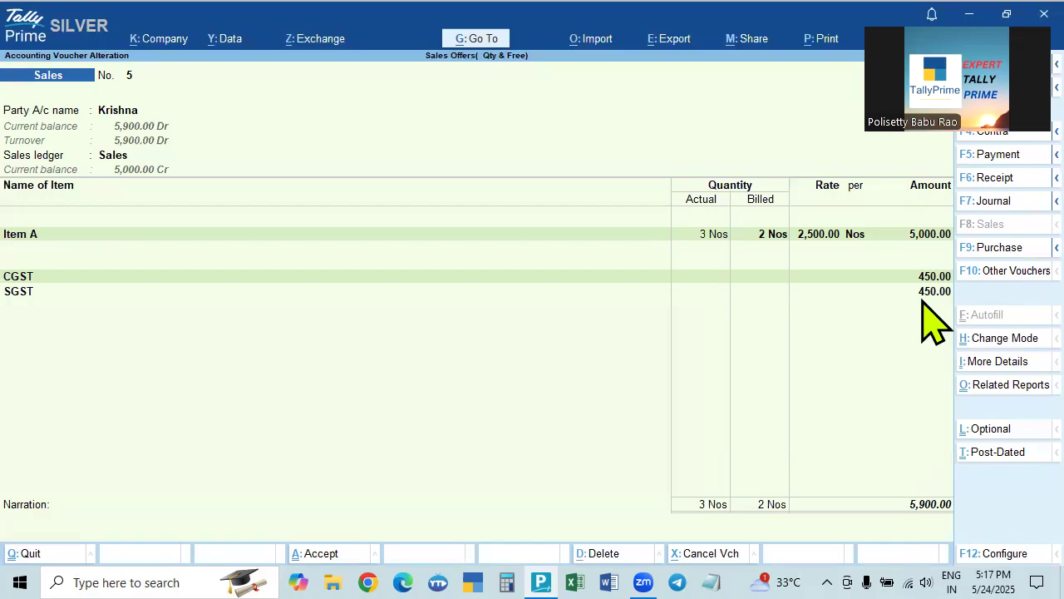
{"action": "key", "text": "ctrl+a"}
{"action": "key", "text": "Escape"}
Open the customer's ledger account from the account books and view the sales voucher recorded in it.
{"action": "key", "text": "d"}
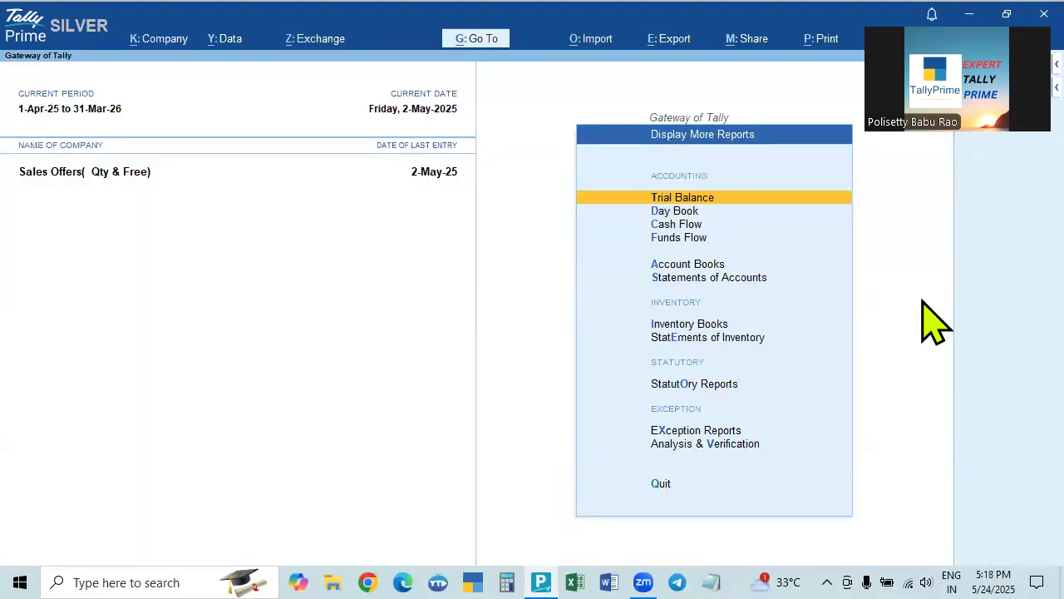
{"action": "key", "text": "a"}
{"action": "key", "text": "l"}
{"action": "key", "text": "Down"}
{"action": "key", "text": "Down"}
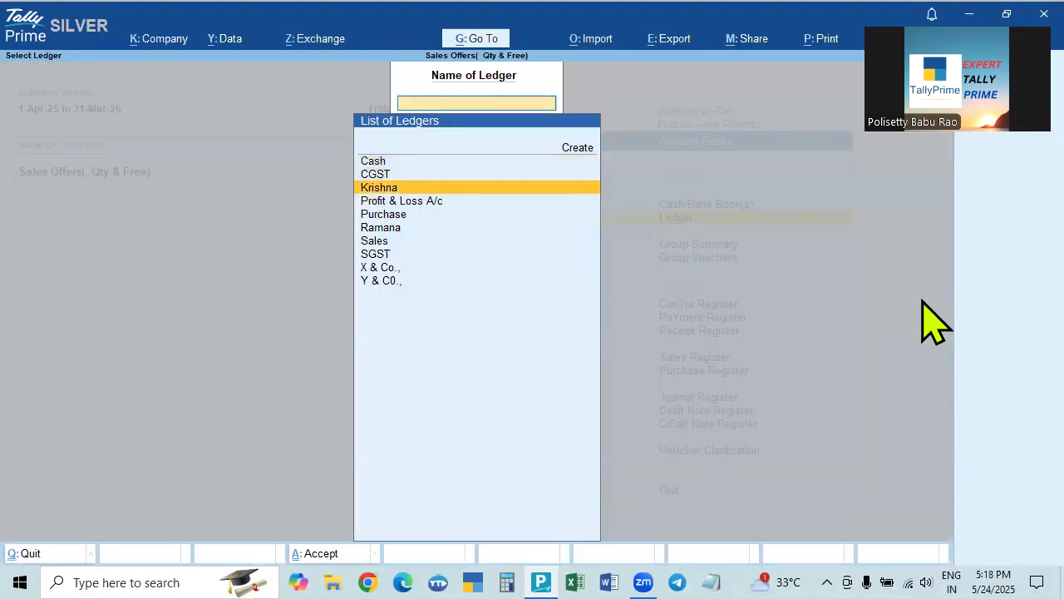
{"action": "key", "text": "Down"}
{"action": "key", "text": "Down"}
{"action": "key", "text": "Up"}
{"action": "key", "text": "Up"}
{"action": "key", "text": "Return"}
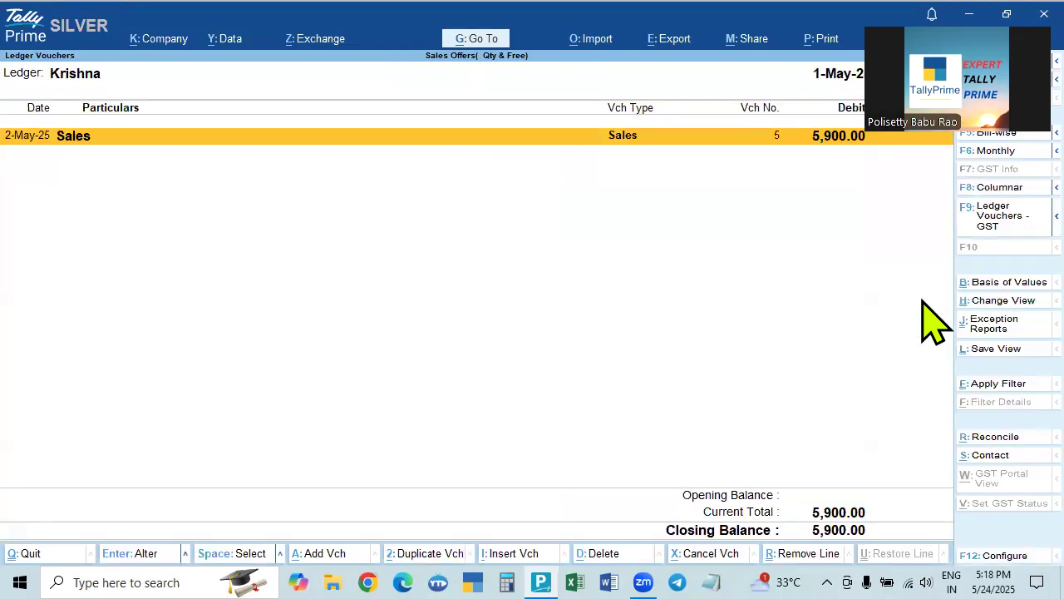
{"action": "key", "text": "Return"}
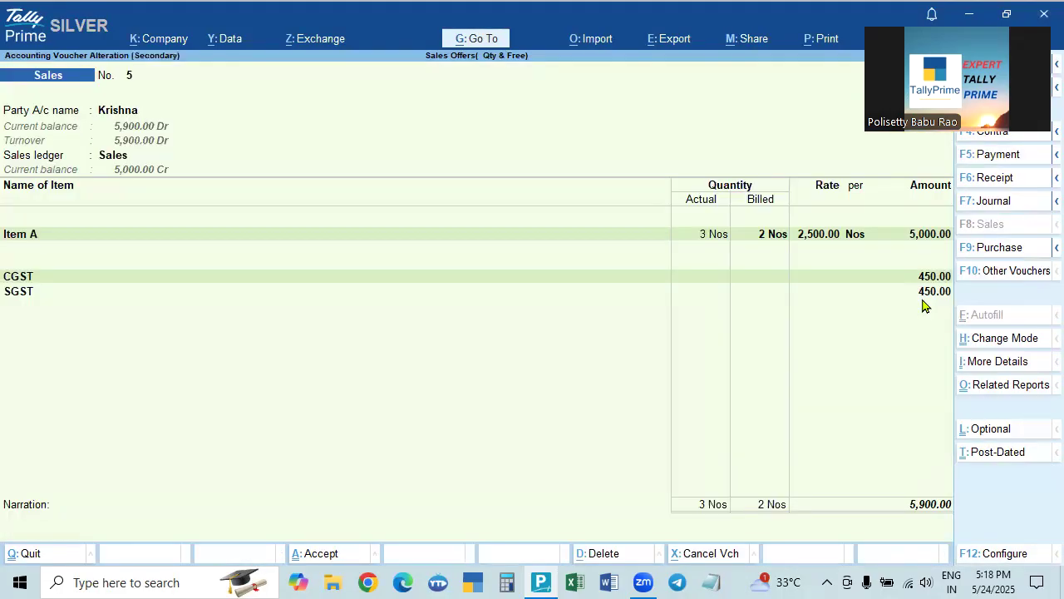
{"action": "key", "text": "Escape"}
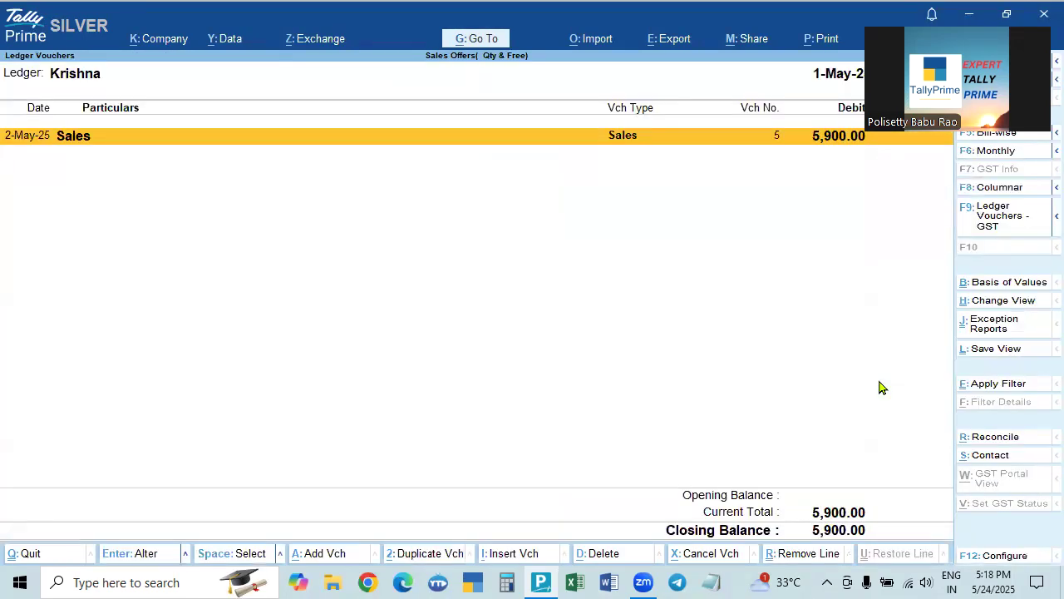
Open the Sales ledger, look into its sales voucher, and return to the list of ledgers without changing anything.
{"action": "key", "text": "Escape"}
{"action": "key", "text": "Down"}
{"action": "key", "text": "Down"}
{"action": "key", "text": "Down"}
{"action": "key", "text": "Down"}
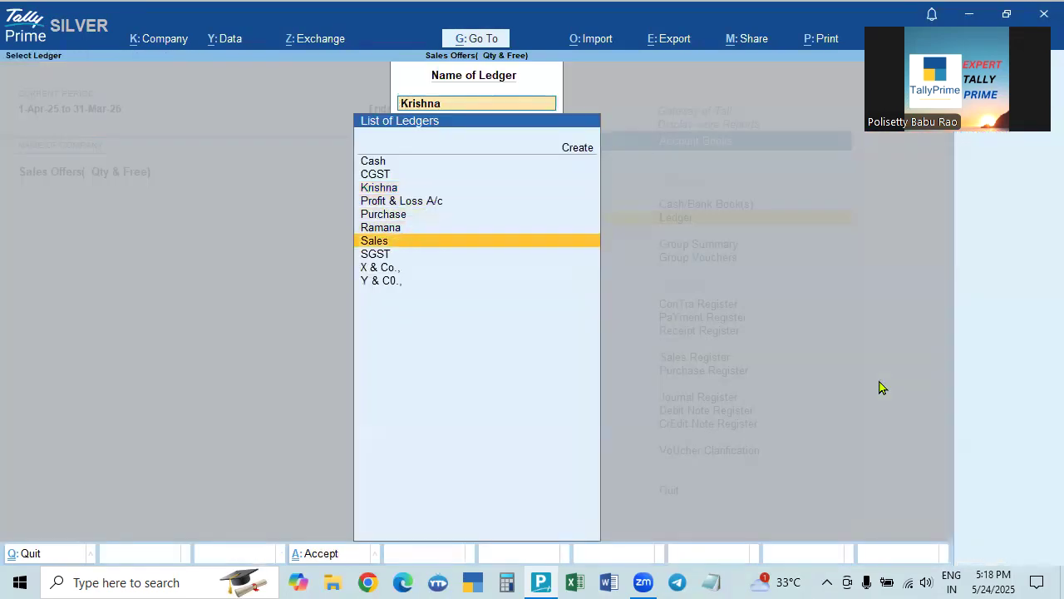
{"action": "key", "text": "Return"}
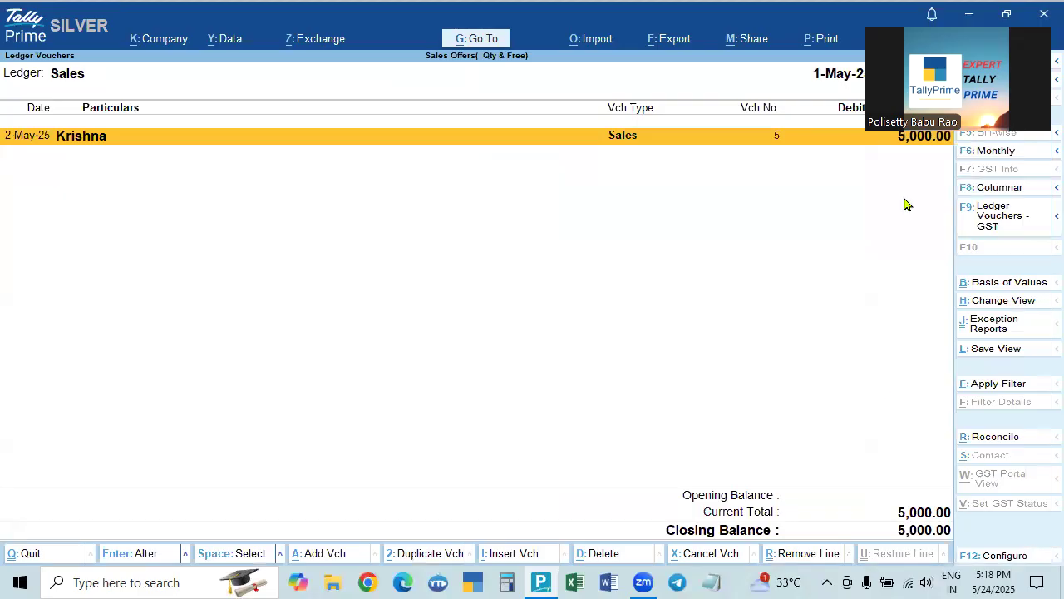
{"action": "key", "text": "Return"}
{"action": "key", "text": "Escape"}
{"action": "key", "text": "y"}
{"action": "key", "text": "Escape"}
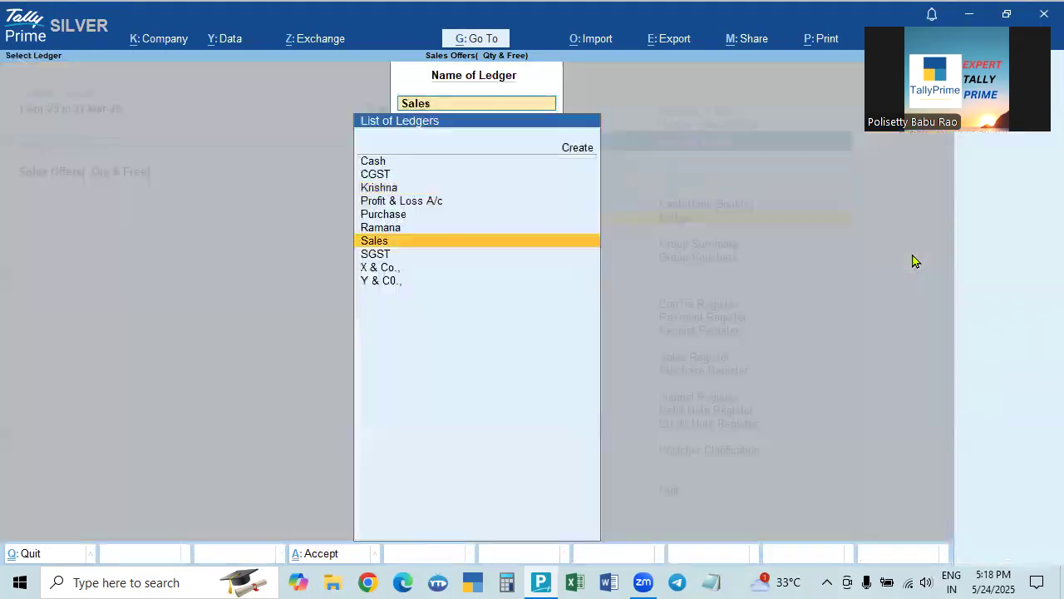
Open the CGST ledger, examine its purchase and sales entries, and return to the account books.
{"action": "key", "text": "Down"}
{"action": "key", "text": "Up"}
{"action": "key", "text": "Up"}
{"action": "key", "text": "Up"}
{"action": "key", "text": "Up"}
{"action": "key", "text": "Up"}
{"action": "key", "text": "Up"}
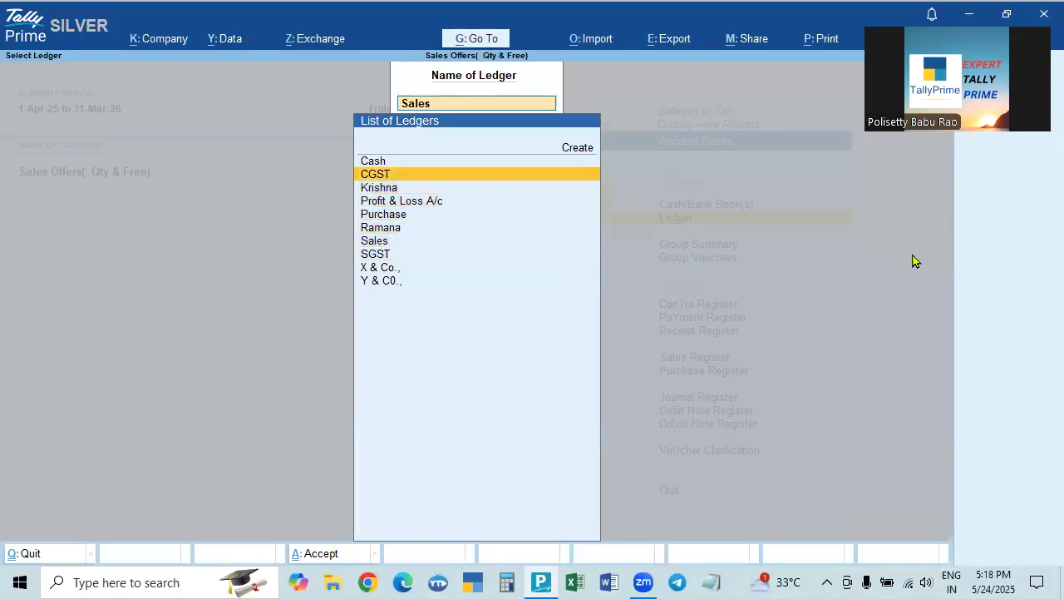
{"action": "key", "text": "Return"}
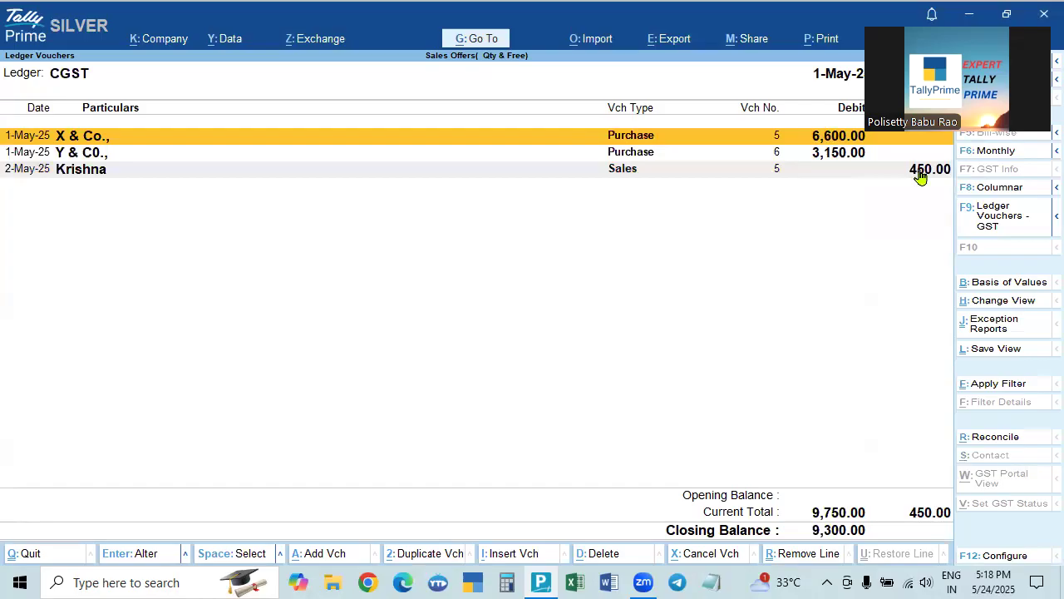
{"action": "key", "text": "Escape"}
{"action": "key", "text": "Escape"}
Open the SGST ledger, examine its purchase and sales entries, and return to the account books.
{"action": "key", "text": "Down"}
{"action": "key", "text": "Up"}
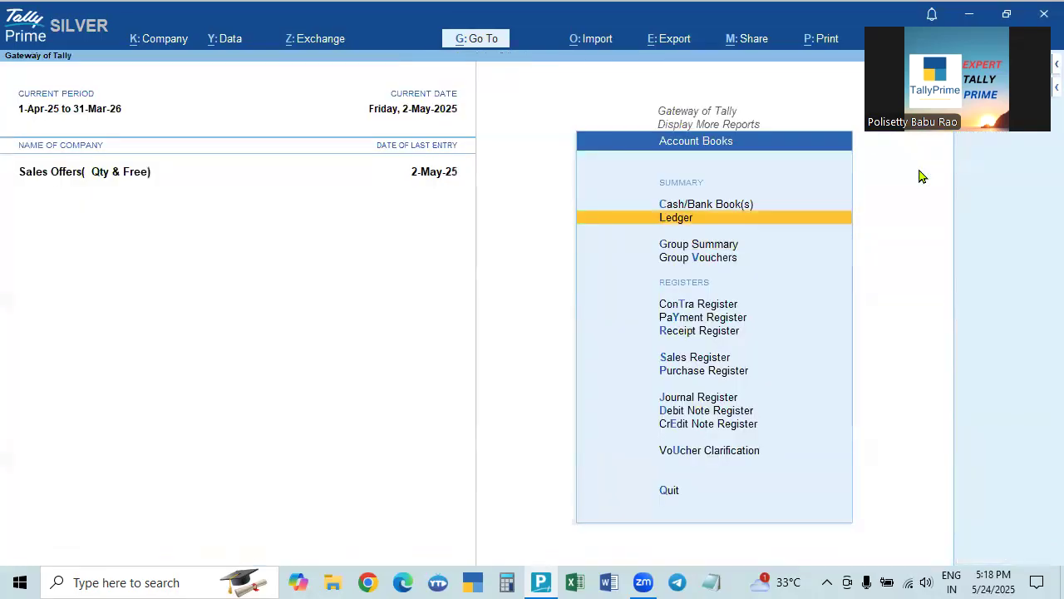
{"action": "key", "text": "Return"}
{"action": "key", "text": "Down"}
{"action": "key", "text": "Down"}
{"action": "key", "text": "Down"}
{"action": "key", "text": "Down"}
{"action": "key", "text": "Down"}
{"action": "key", "text": "Down"}
{"action": "key", "text": "Down"}
{"action": "key", "text": "Return"}
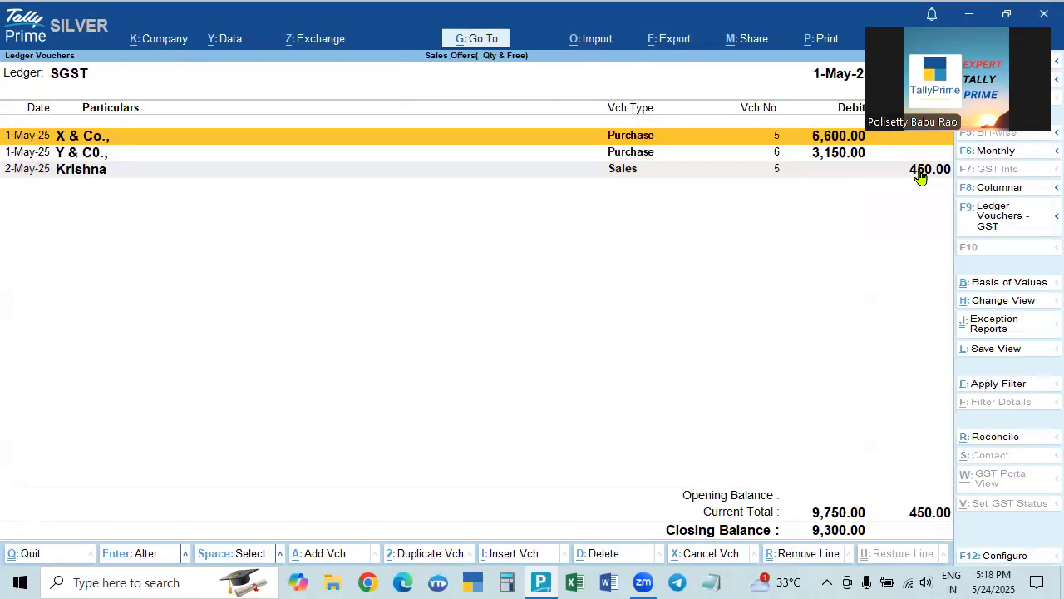
{"action": "key", "text": "Escape"}
{"action": "key", "text": "Escape"}
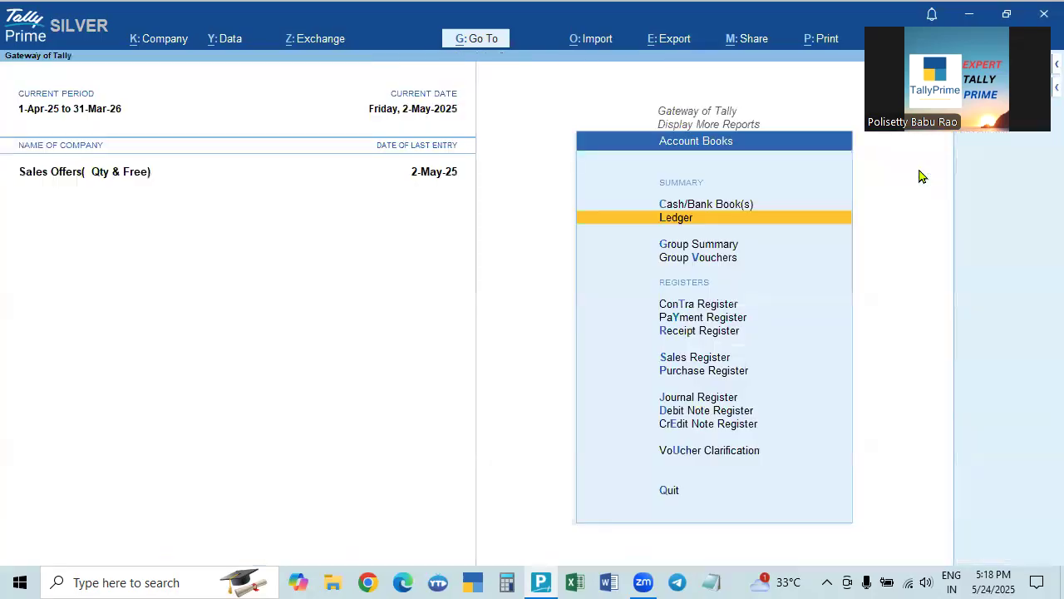
Return to the Gateway of Tally and open the Stock Summary to examine the items' closing quantities.
{"action": "key", "text": "Down"}
{"action": "key", "text": "Down"}
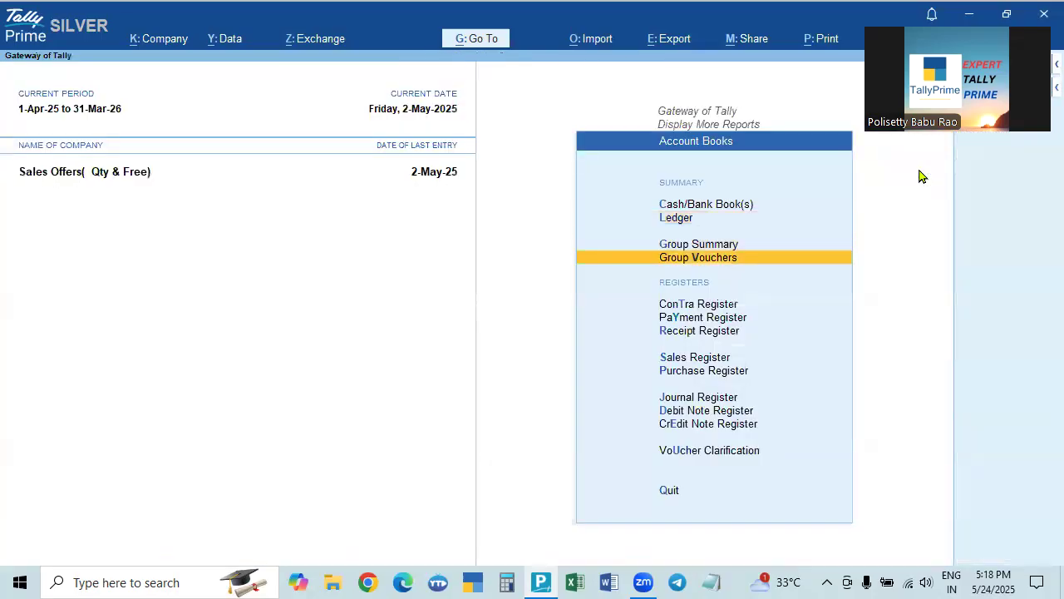
{"action": "key", "text": "Escape"}
{"action": "key", "text": "Down"}
{"action": "key", "text": "Down"}
{"action": "key", "text": "Escape"}
{"action": "key", "text": "Up"}
{"action": "key", "text": "Up"}
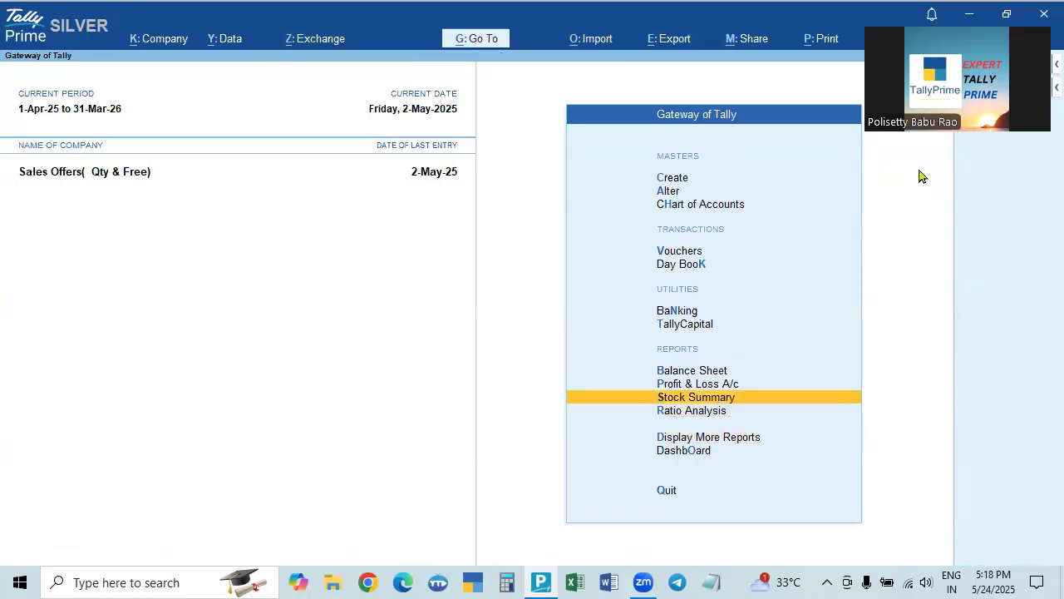
{"action": "key", "text": "Return"}
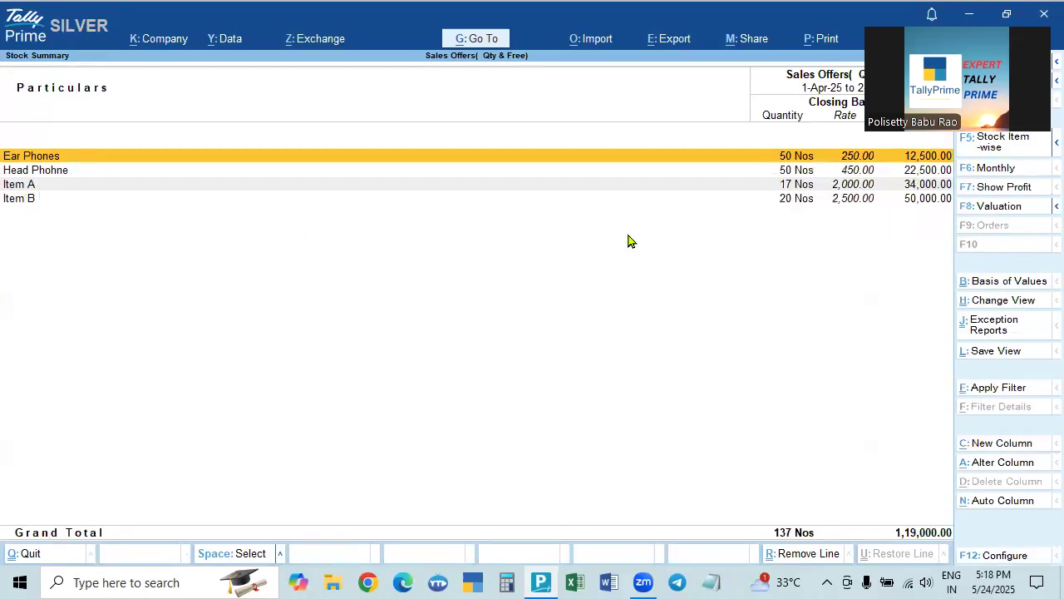
Drill into Item A's May stock vouchers, examine its purchase voucher, and return to the item's monthly summary without changing anything.
{"action": "left_click", "coordinate": [786, 188]}
{"action": "left_click", "coordinate": [786, 188]}
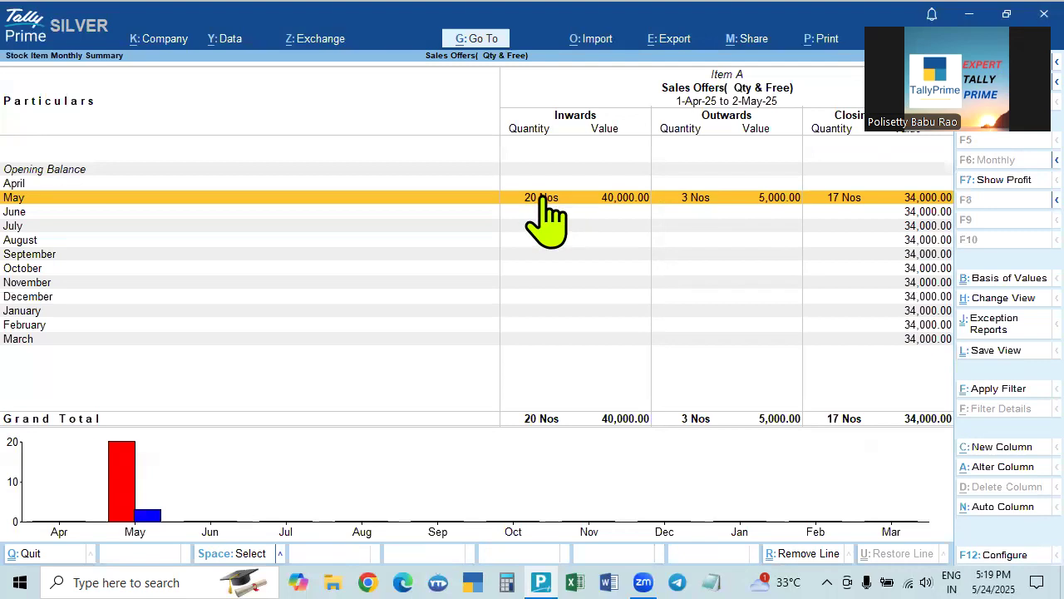
{"action": "left_click", "coordinate": [578, 200]}
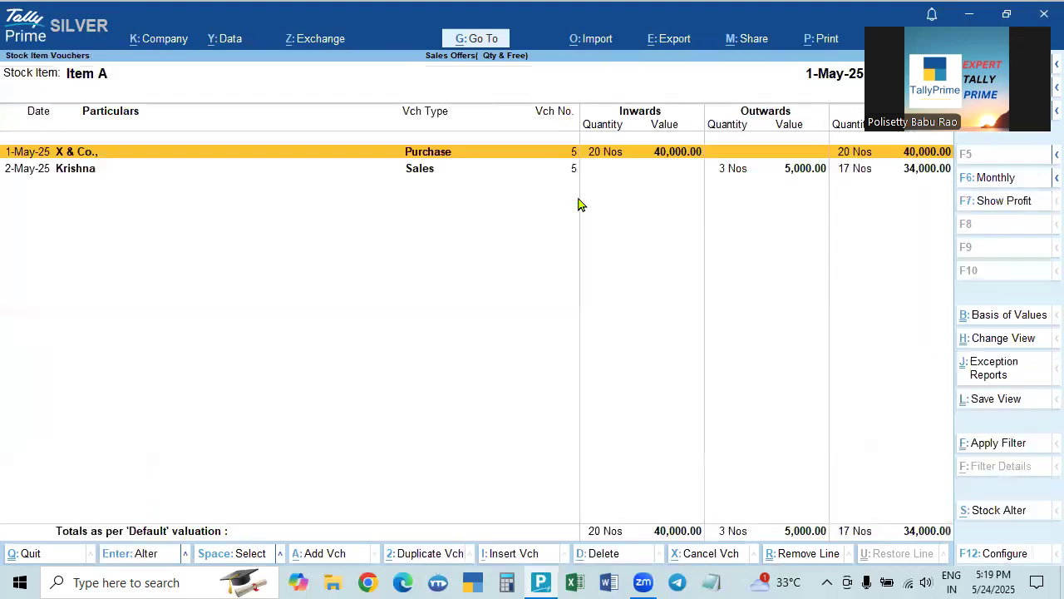
{"action": "key", "text": "Return"}
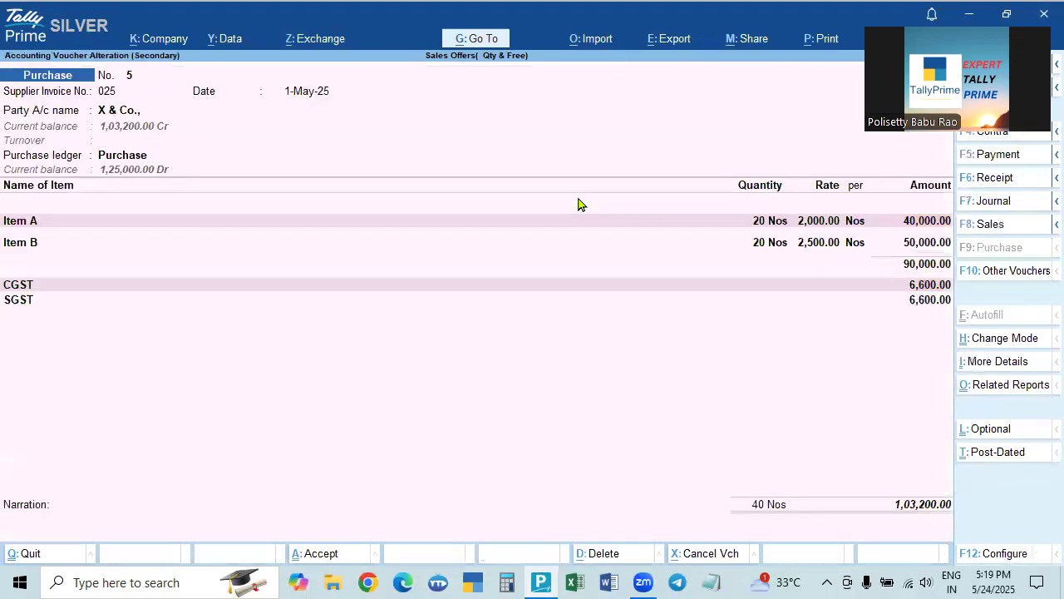
{"action": "key", "text": "Escape"}
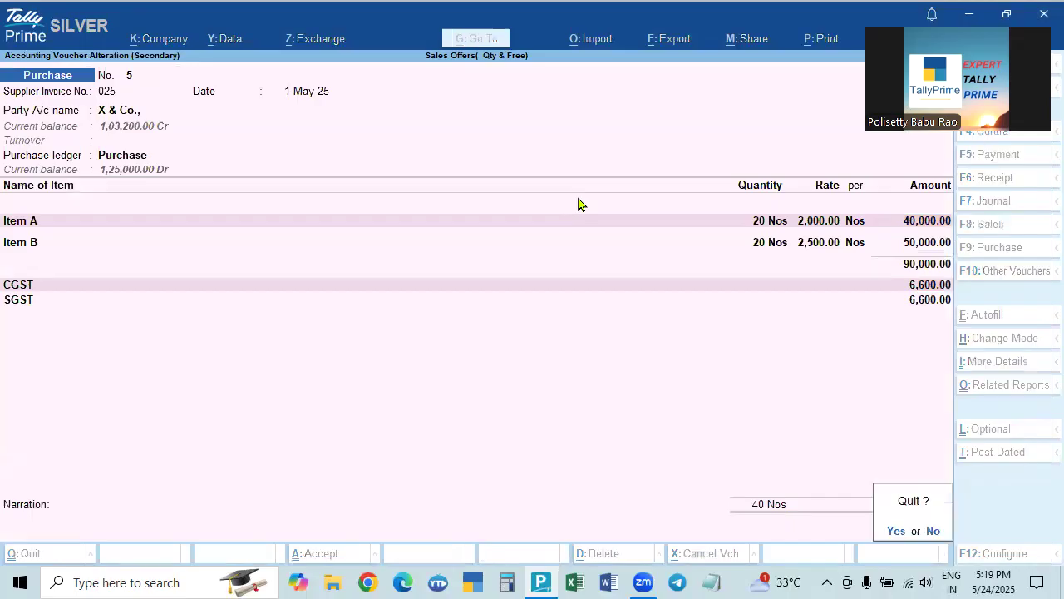
{"action": "key", "text": "y"}
{"action": "key", "text": "Escape"}
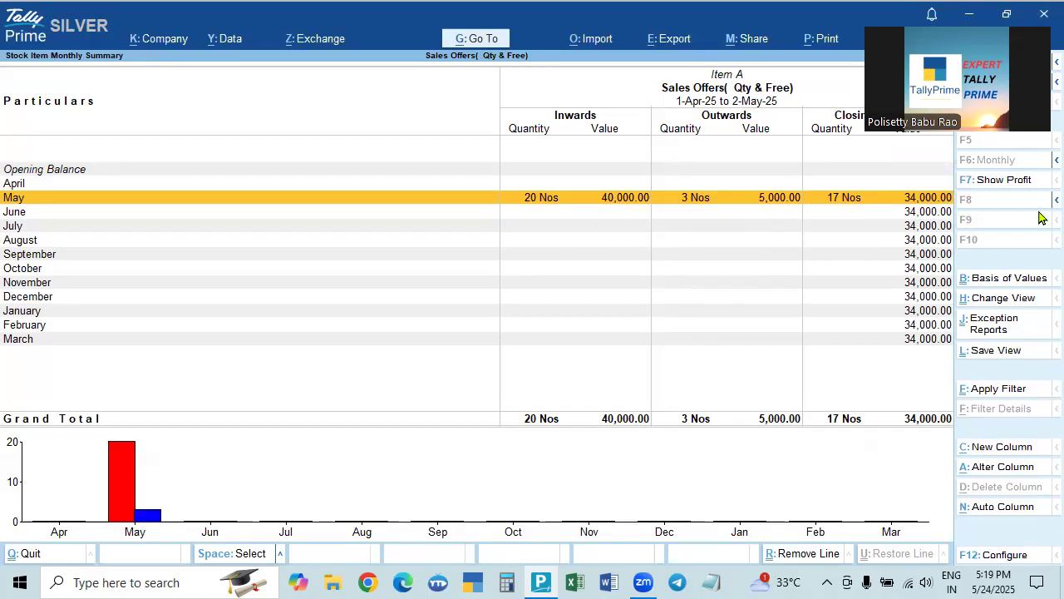
Leave the Stock Summary for the Gateway of Tally and open voucher creation.
{"action": "key", "text": "Escape"}
{"action": "key", "text": "Escape"}
{"action": "key", "text": "Up"}
{"action": "key", "text": "Up"}
{"action": "key", "text": "Up"}
{"action": "key", "text": "Up"}
{"action": "key", "text": "Up"}
{"action": "key", "text": "Up"}
{"action": "key", "text": "Return"}
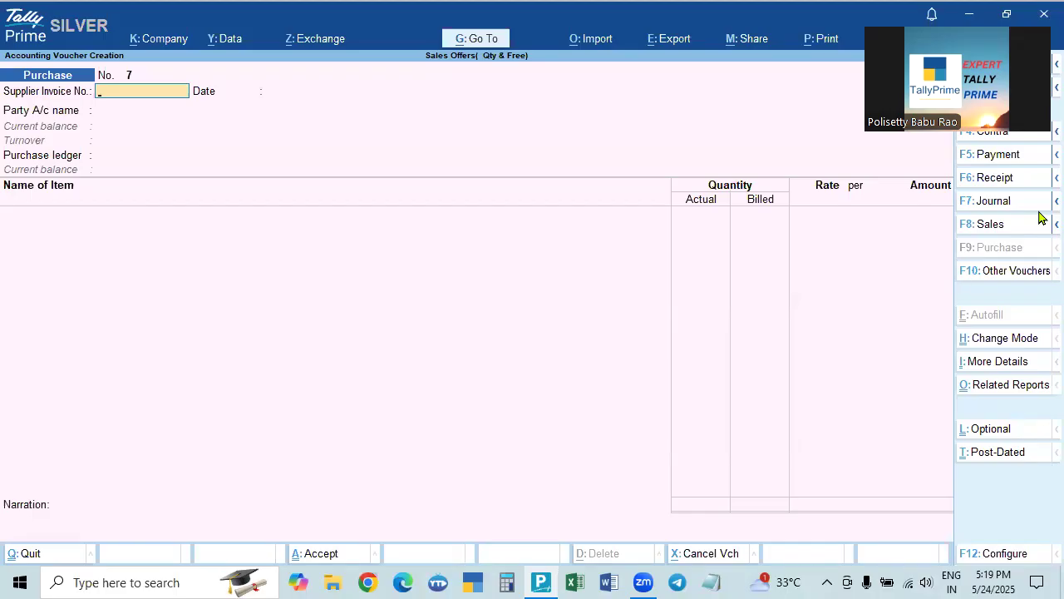
Close the voucher entry, look at the Day Book, and return to the Gateway of Tally.
{"action": "key", "text": "Escape"}
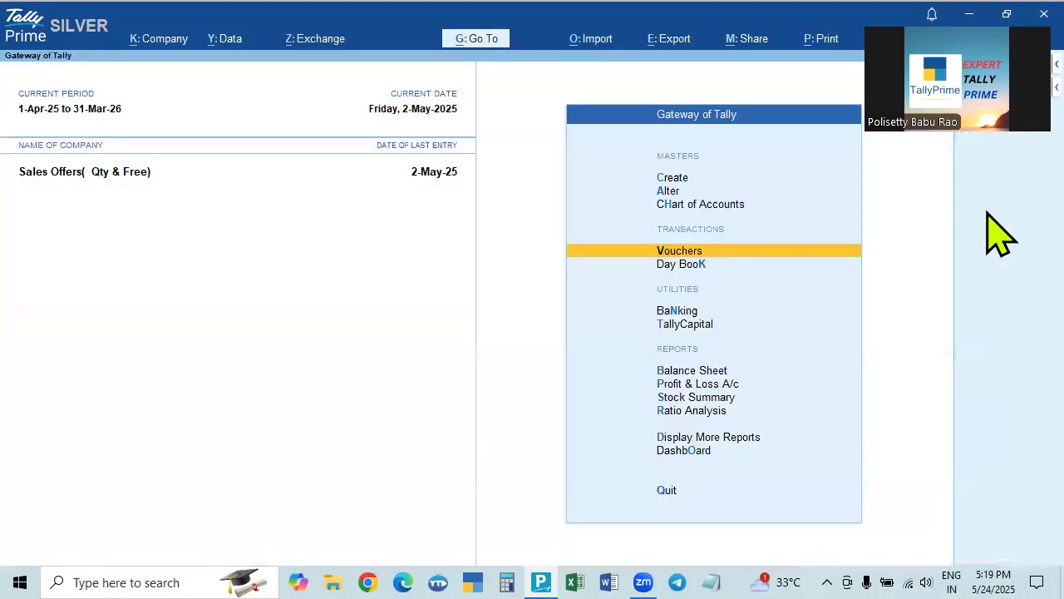
{"action": "key", "text": "Down"}
{"action": "key", "text": "Return"}
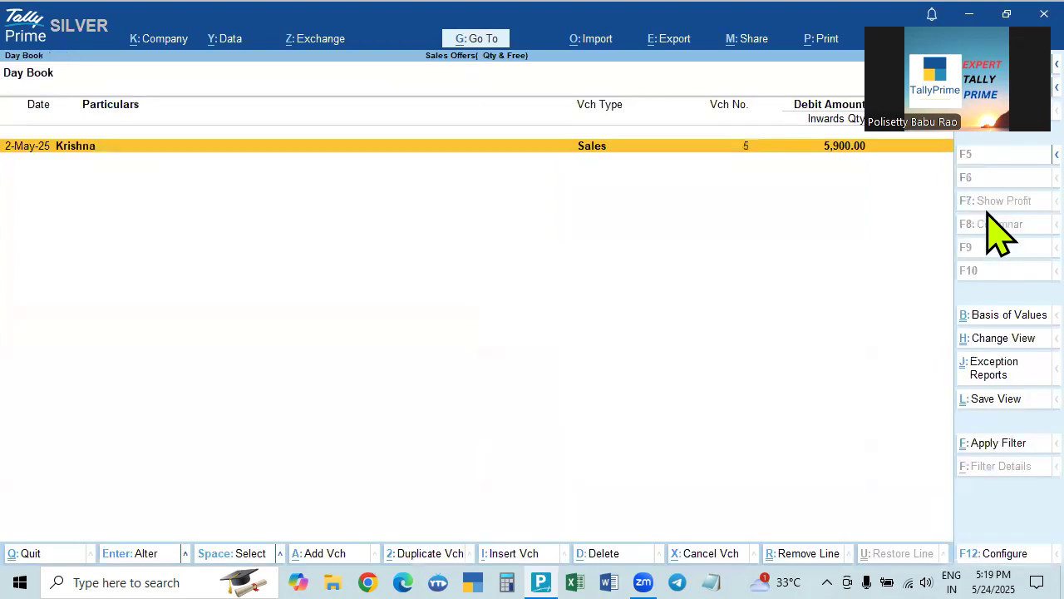
{"action": "key", "text": "Escape"}
Open voucher creation and switch the voucher type to Sales.
{"action": "key", "text": "Up"}
{"action": "key", "text": "Return"}
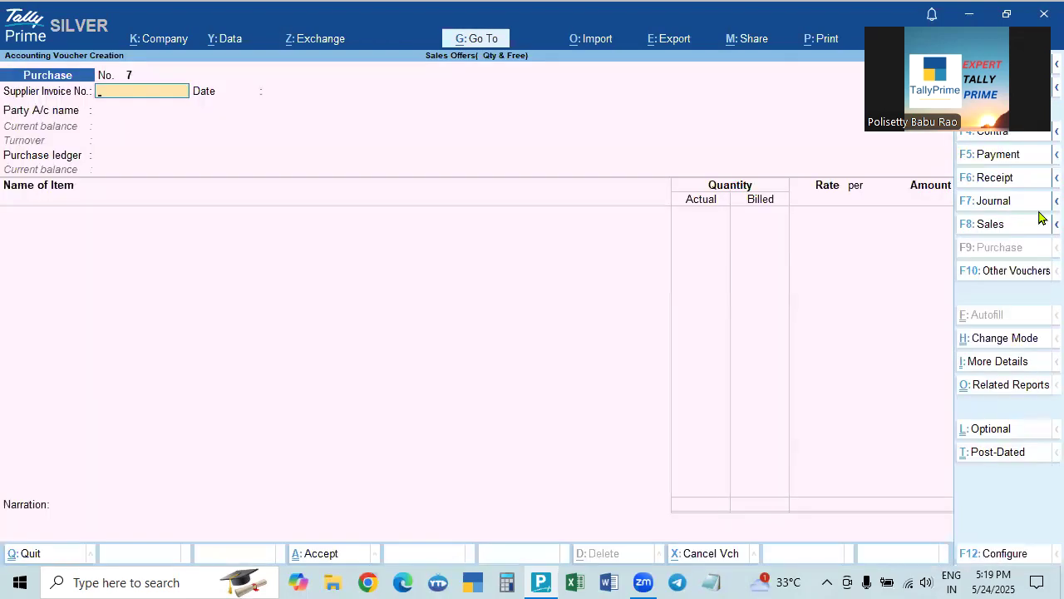
{"action": "key", "text": "F8"}
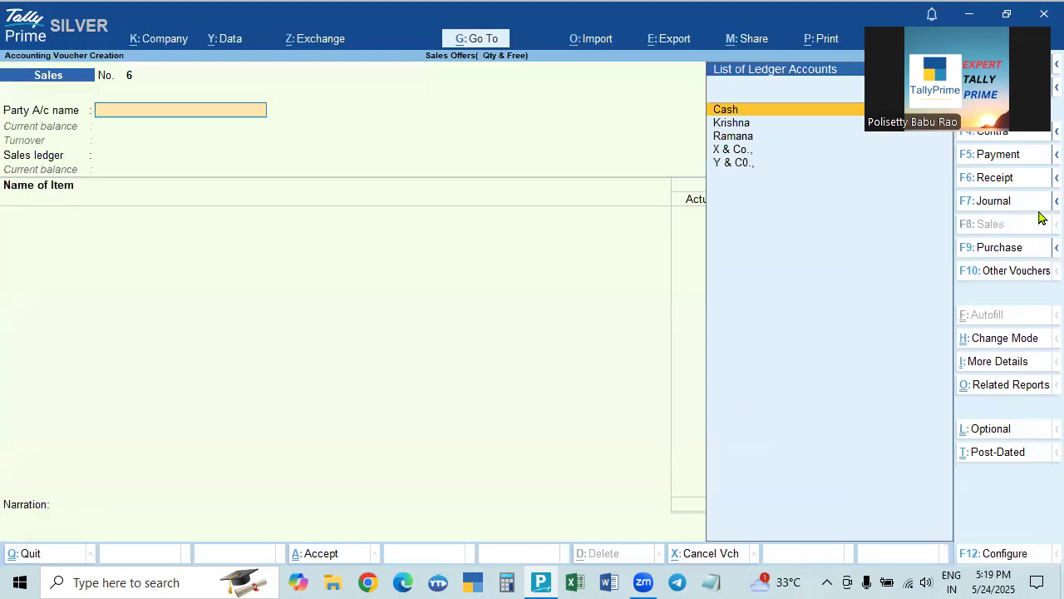
{"action": "key", "text": "Down"}
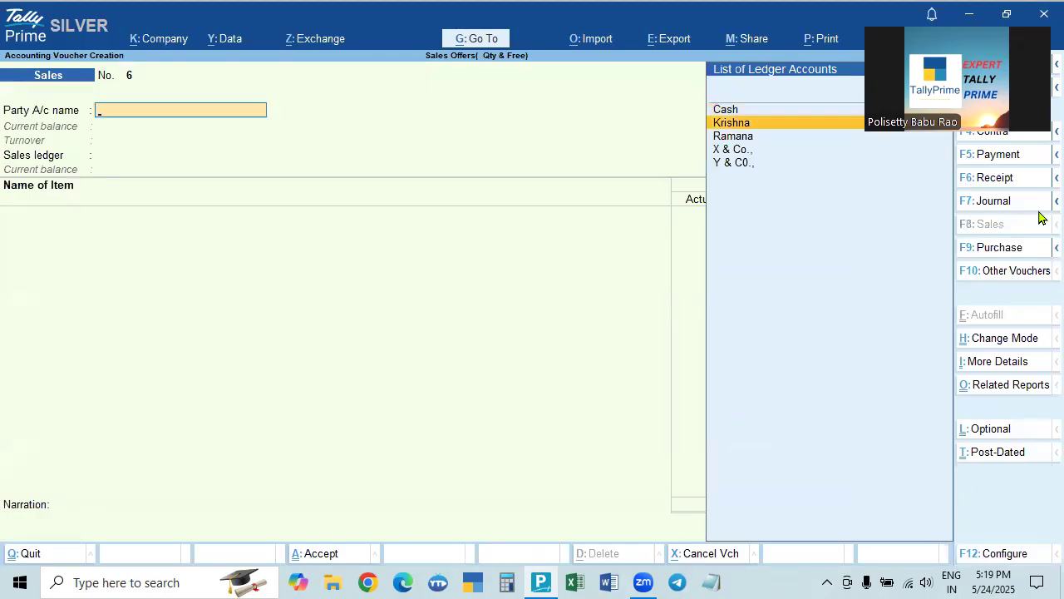
{"action": "key", "text": "Return"}
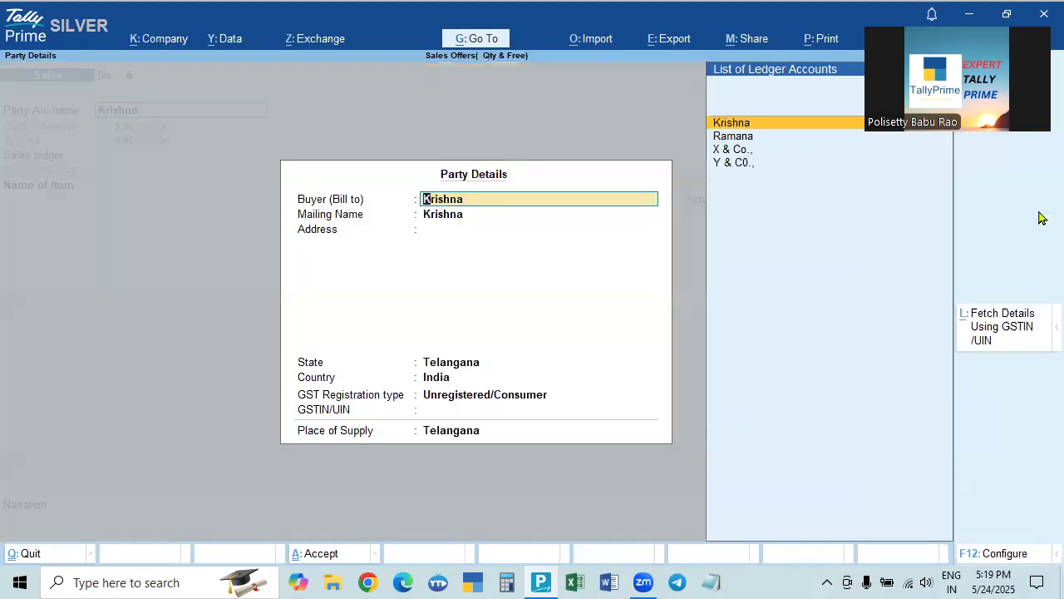
{"action": "key", "text": "ctrl+a"}
{"action": "key", "text": "Return"}
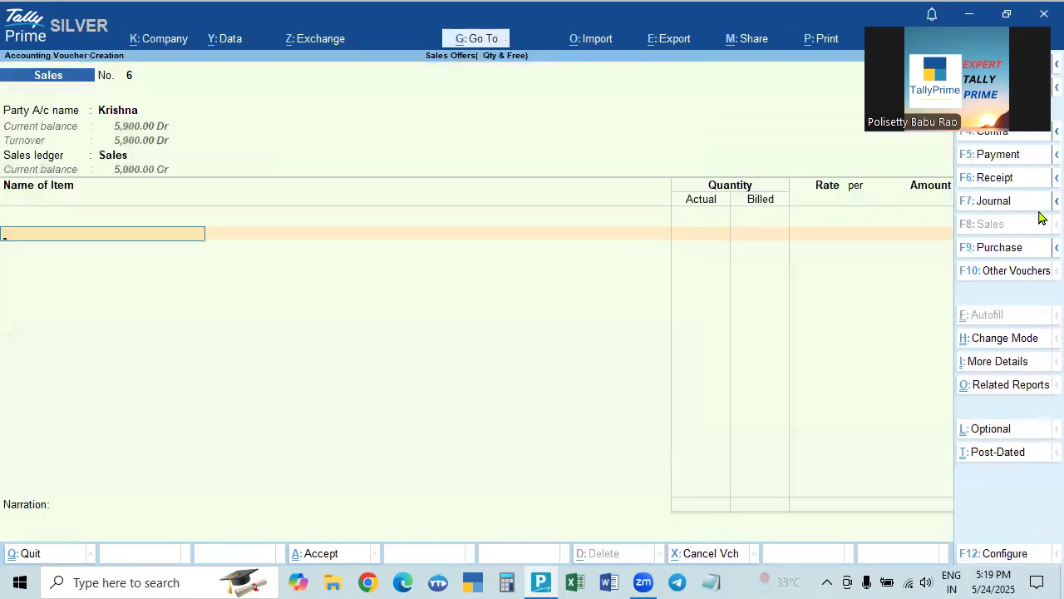
{"action": "key", "text": "Down"}
{"action": "key", "text": "Down"}
{"action": "key", "text": "Down"}
{"action": "key", "text": "Down"}
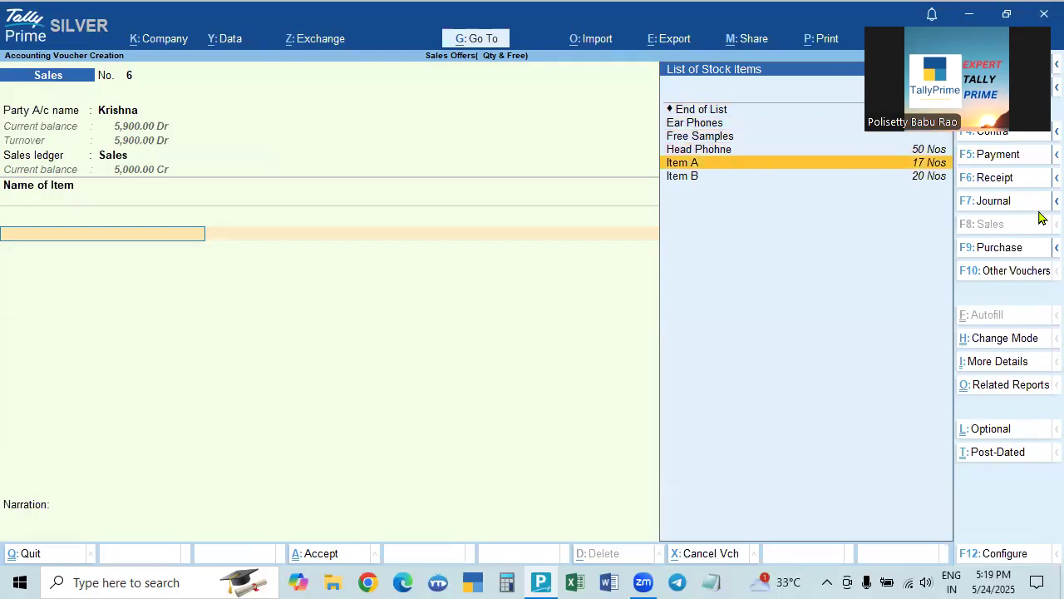
{"action": "key", "text": "Down"}
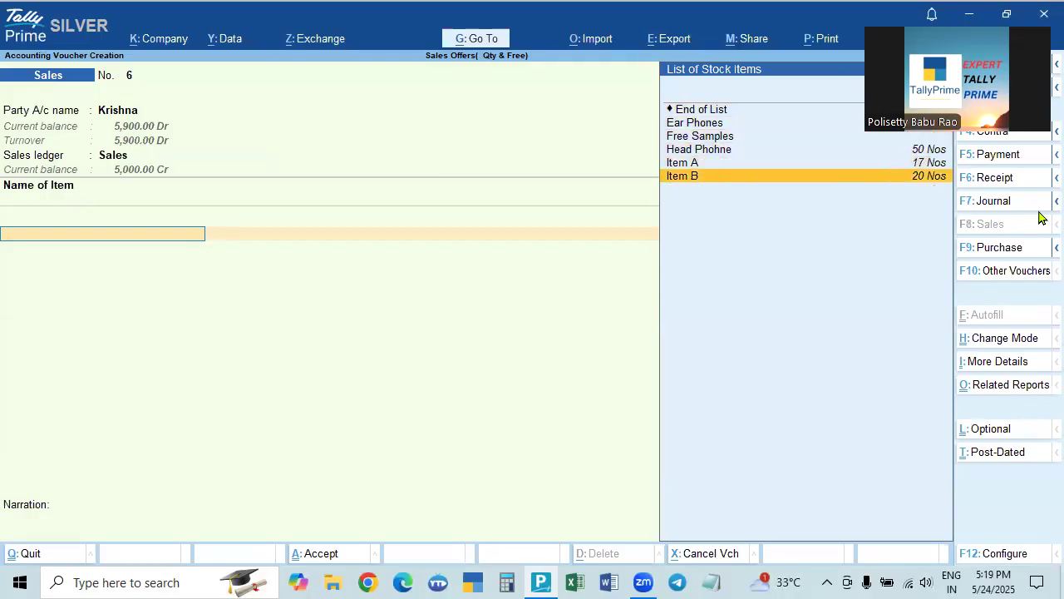
{"action": "key", "text": "Return"}
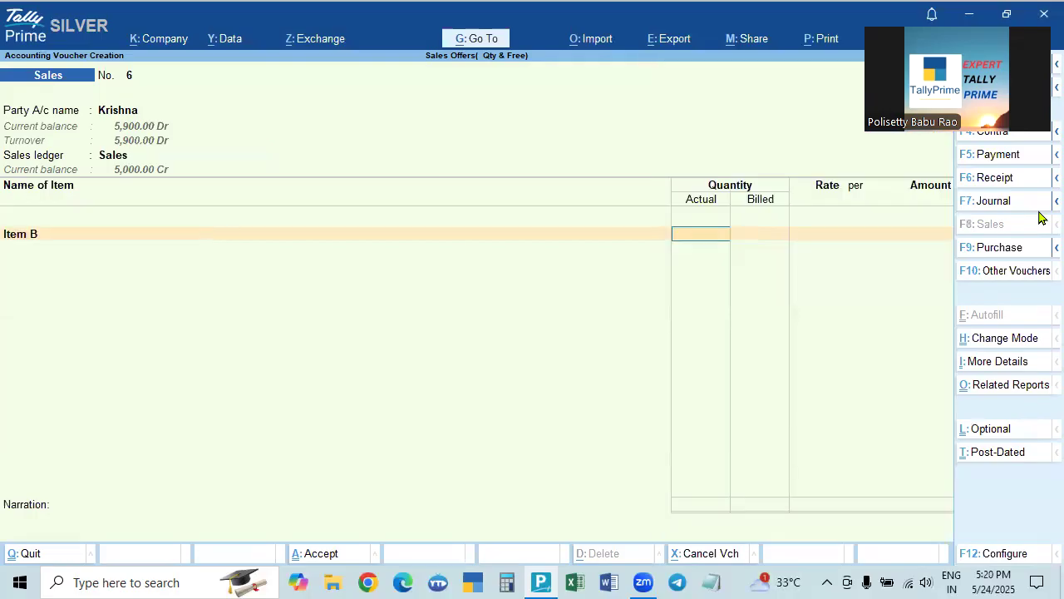
{"action": "key", "text": "BackSpace"}
{"action": "key", "text": "Up"}
{"action": "key", "text": "Return"}
{"action": "type", "text": "3 Nos"}
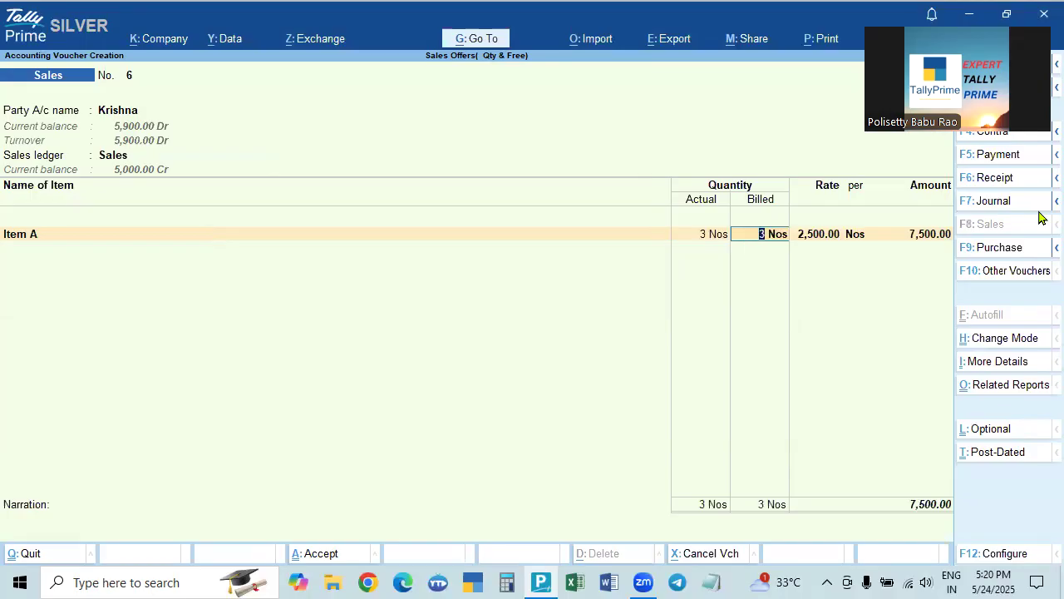
{"action": "type", "text": "2"}
{"action": "key", "text": "Return"}
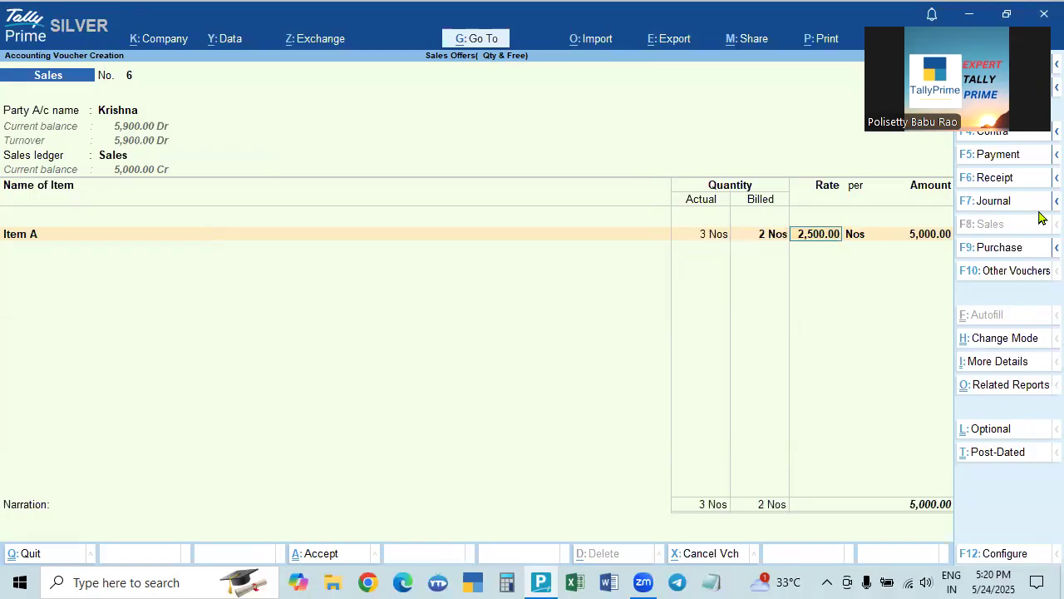
{"action": "key", "text": "Return"}
{"action": "key", "text": "Return"}
{"action": "key", "text": "BackSpace"}
{"action": "key", "text": "BackSpace"}
{"action": "key", "text": "BackSpace"}
{"action": "key", "text": "Escape"}
{"action": "key", "text": "Escape"}
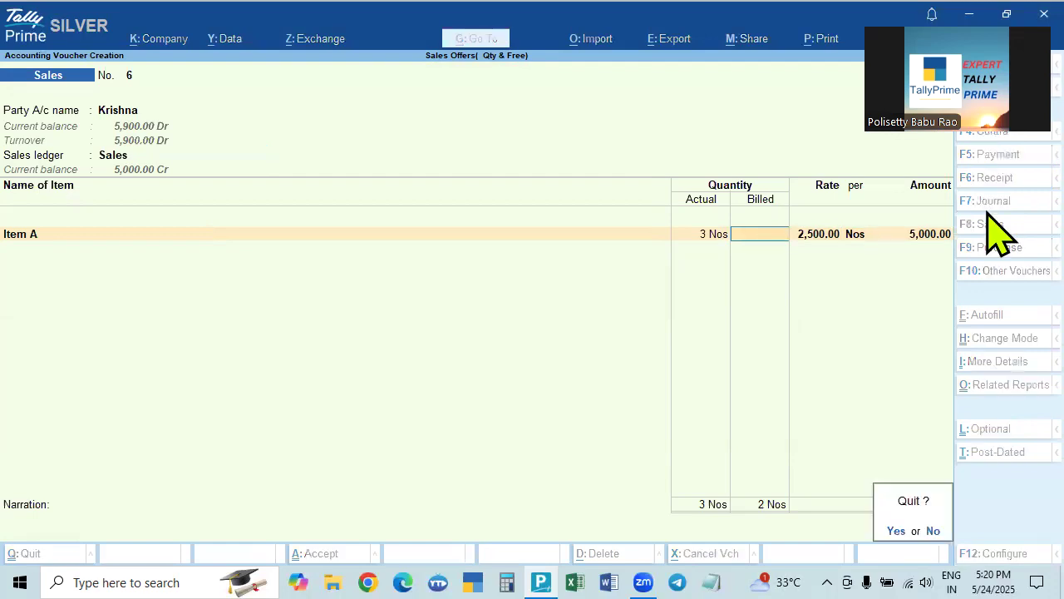
{"action": "key", "text": "Return"}
Start a new sales voucher with the second customer's ledger as the party, accept the party details, and use the Sales ledger.
{"action": "key", "text": "Return"}
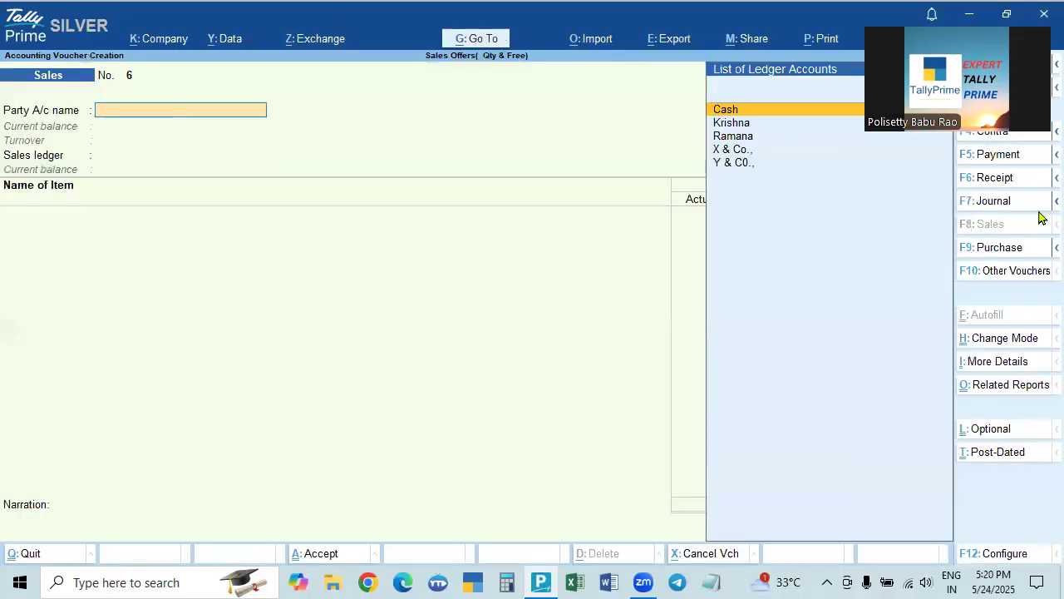
{"action": "key", "text": "Down"}
{"action": "key", "text": "Down"}
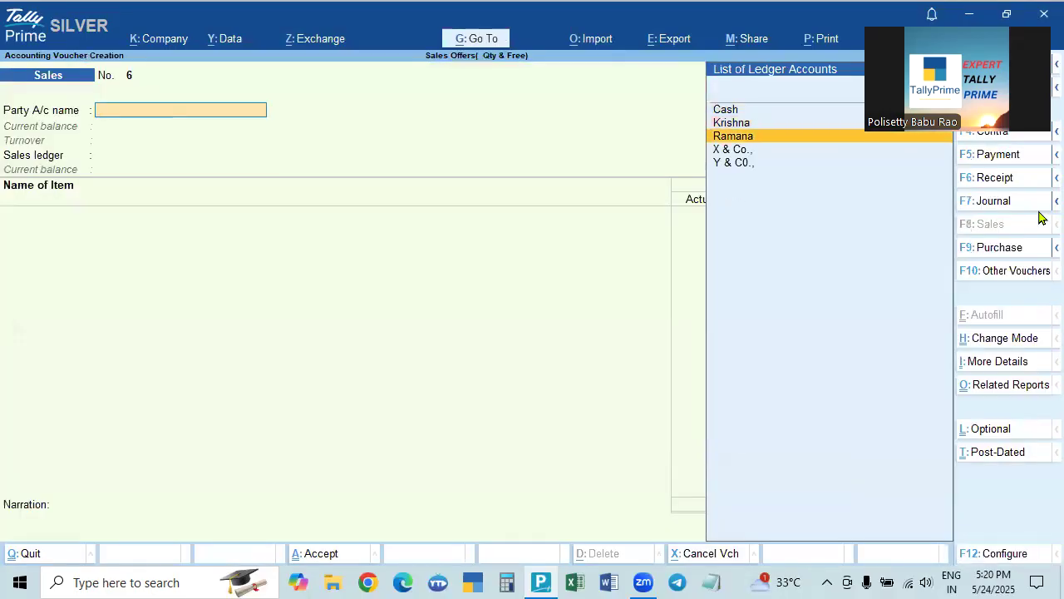
{"action": "key", "text": "Return"}
{"action": "key", "text": "ctrl+a"}
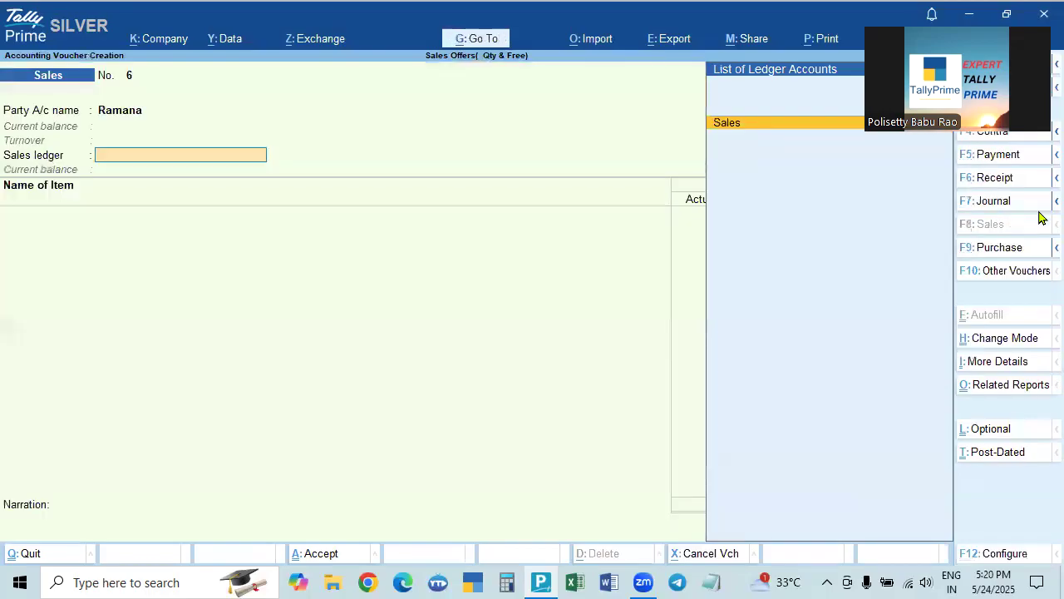
{"action": "key", "text": "Return"}
Select Item B as the first stock item of the sales voucher.
{"action": "key", "text": "Down"}
{"action": "key", "text": "Down"}
{"action": "key", "text": "Down"}
{"action": "key", "text": "Down"}
{"action": "key", "text": "Down"}
{"action": "key", "text": "Return"}
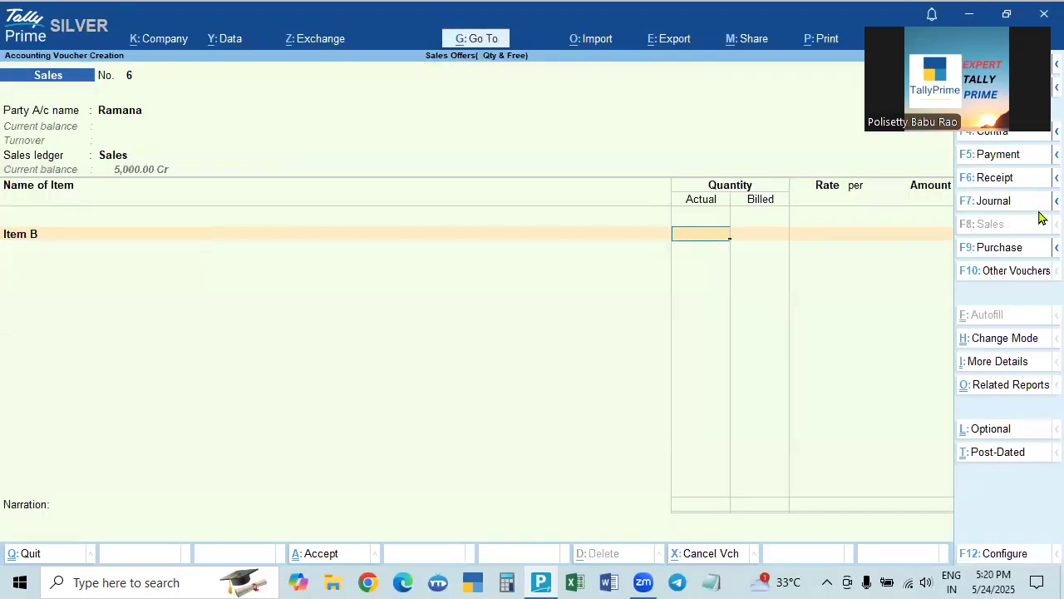
{"action": "key", "text": "BackSpace"}
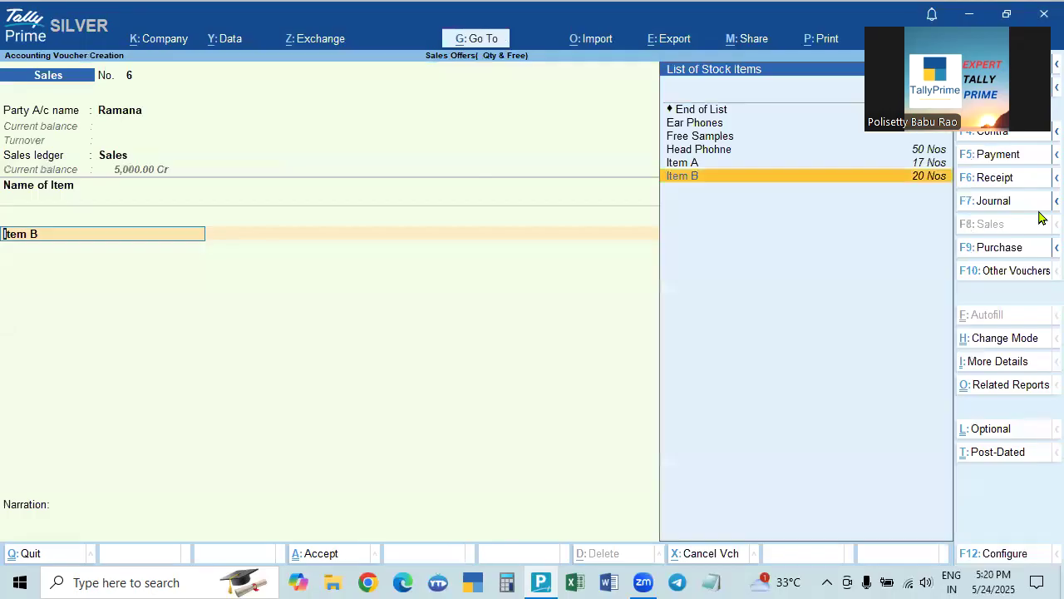
{"action": "key", "text": "Return"}
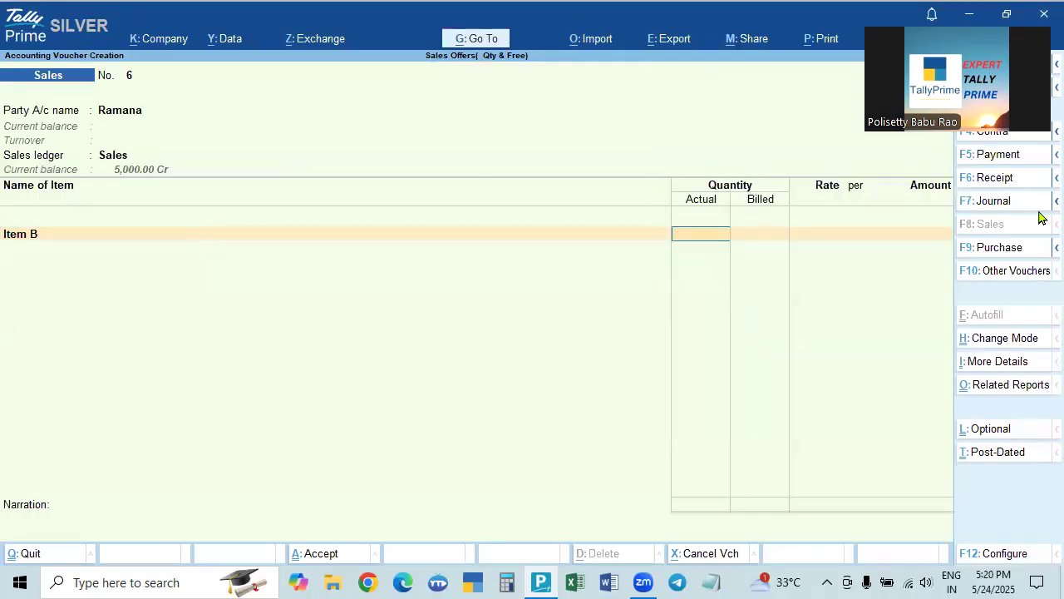
Examine the Stock Query for Item B's purchase rate and stock, and return to the sales voucher without quitting it.
{"action": "key", "text": "alt+s"}
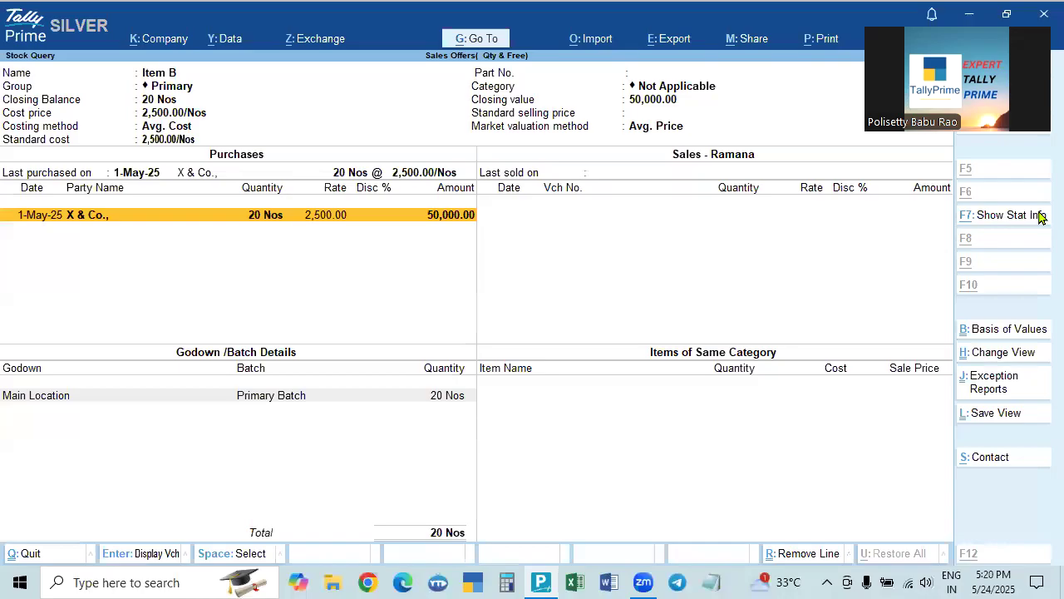
{"action": "key", "text": "Escape"}
{"action": "key", "text": "Escape"}
{"action": "key", "text": "n"}
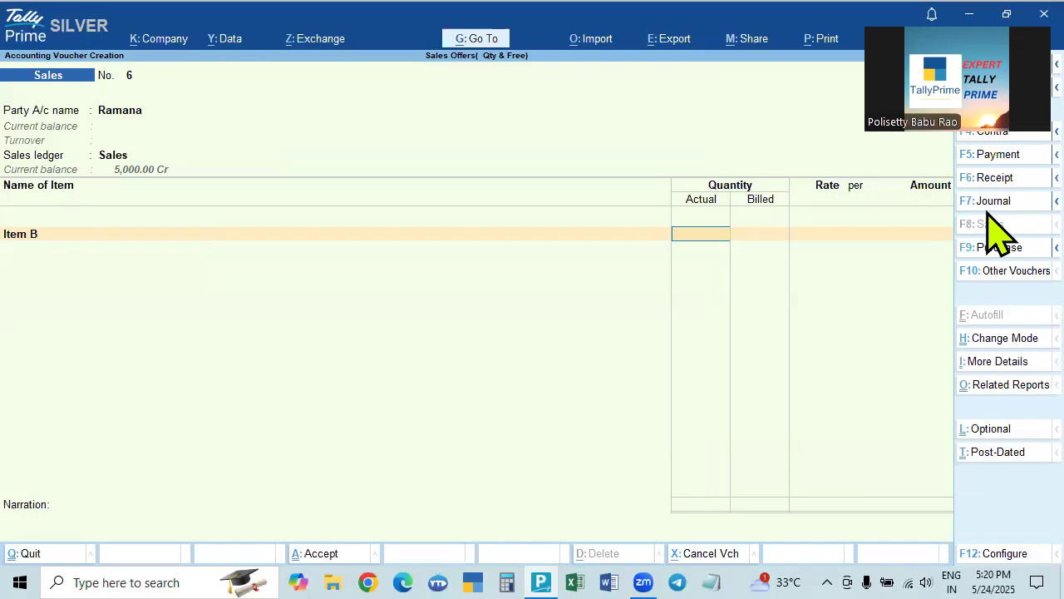
Set Item B's Actual and Billed quantities to 2 Nos and its rate to 3,200 per Nos.
{"action": "type", "text": "2"}
{"action": "key", "text": "Return"}
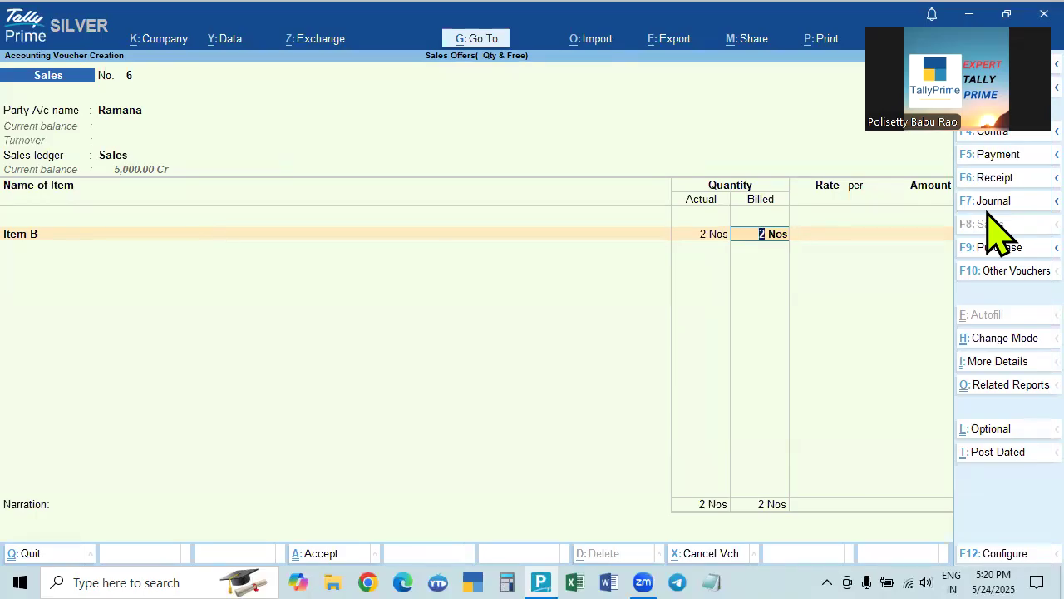
{"action": "key", "text": "Return"}
{"action": "key", "text": "alt+s"}
{"action": "key", "text": "Escape"}
{"action": "type", "text": "3200"}
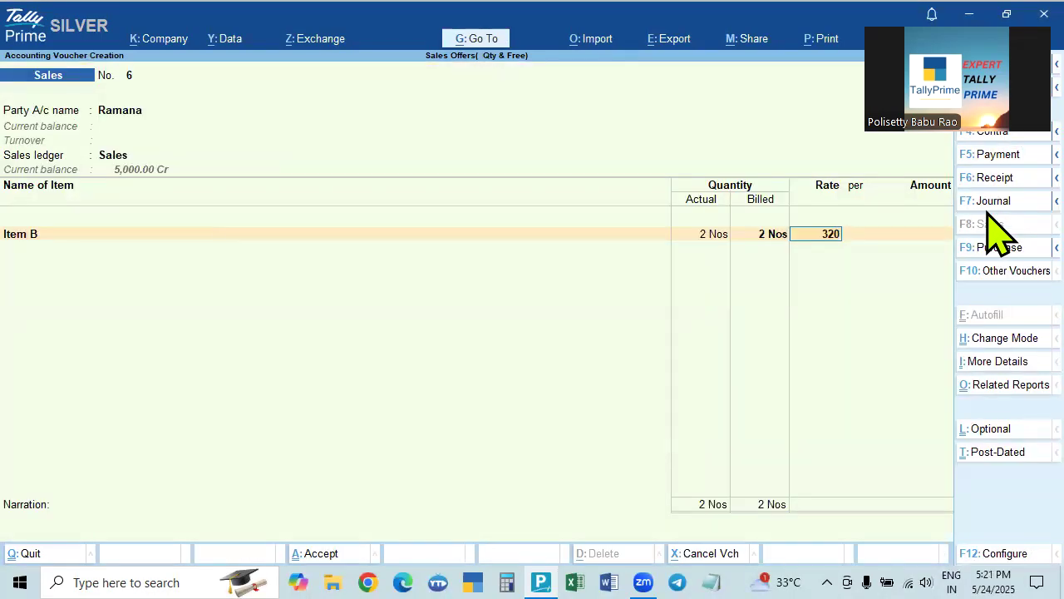
{"action": "key", "text": "Return"}
{"action": "key", "text": "Return"}
{"action": "key", "text": "Return"}
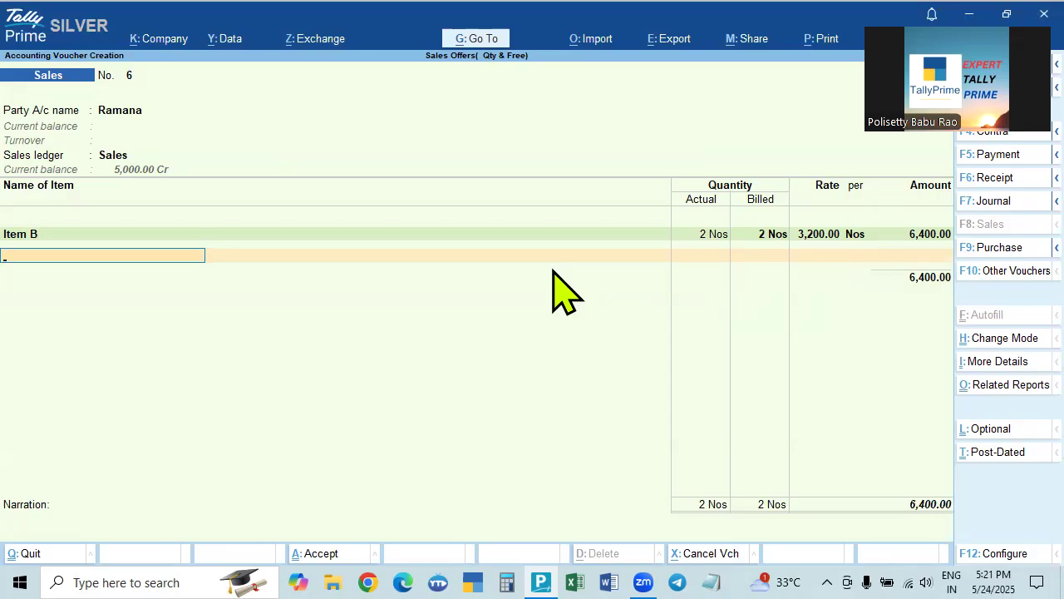
Add Ear Phones as a free item with an Actual quantity of 1 Nos, leaving the Billed quantity and amount blank.
{"action": "key", "text": "Down"}
{"action": "key", "text": "Down"}
{"action": "key", "text": "Down"}
{"action": "key", "text": "Down"}
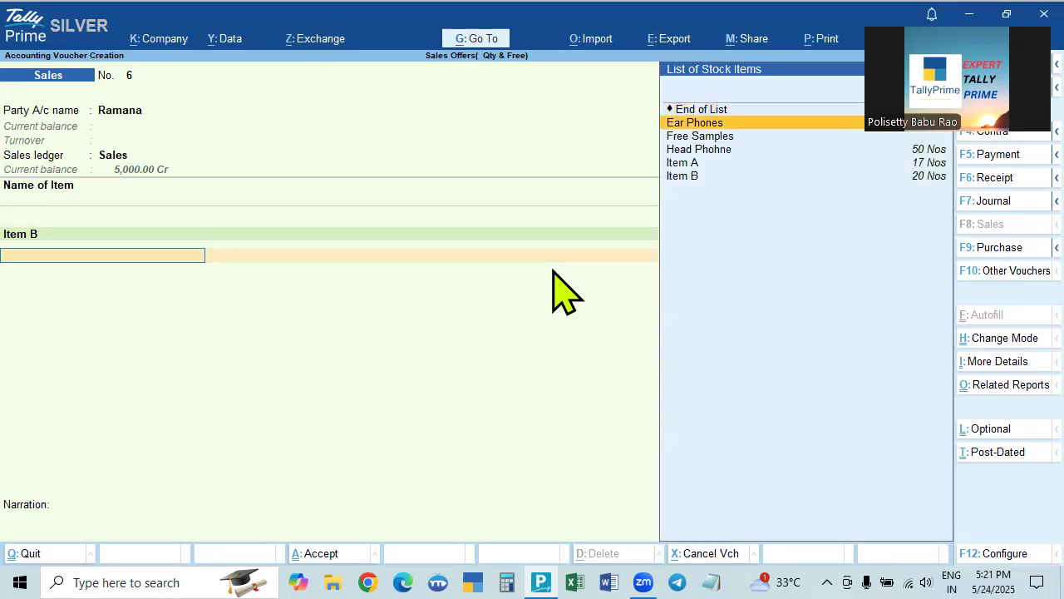
{"action": "key", "text": "Down"}
{"action": "key", "text": "Down"}
{"action": "key", "text": "Down"}
{"action": "key", "text": "Up"}
{"action": "key", "text": "Up"}
{"action": "key", "text": "Up"}
{"action": "key", "text": "Return"}
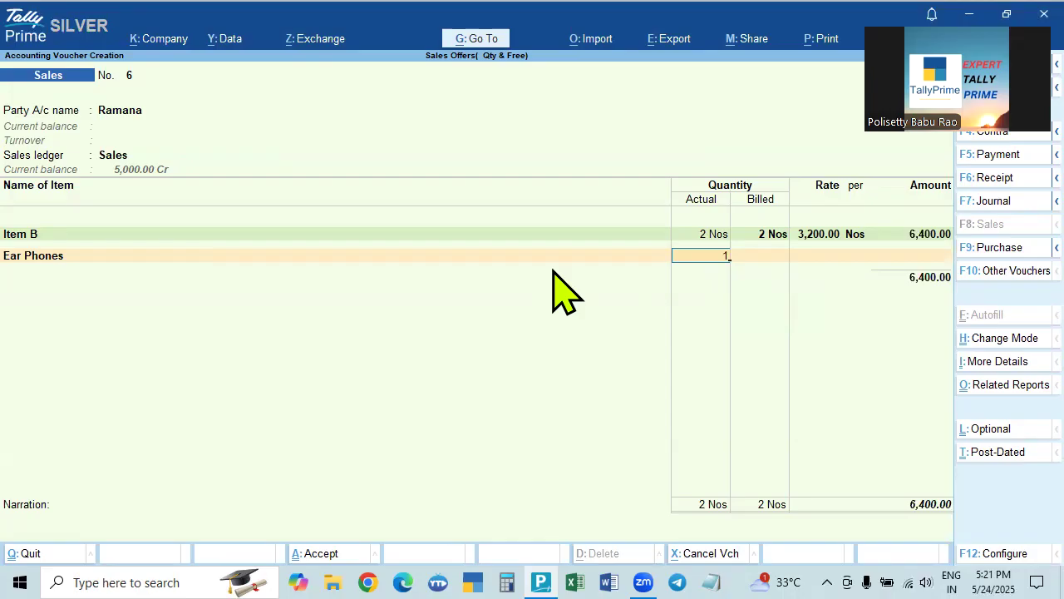
{"action": "key", "text": "Return"}
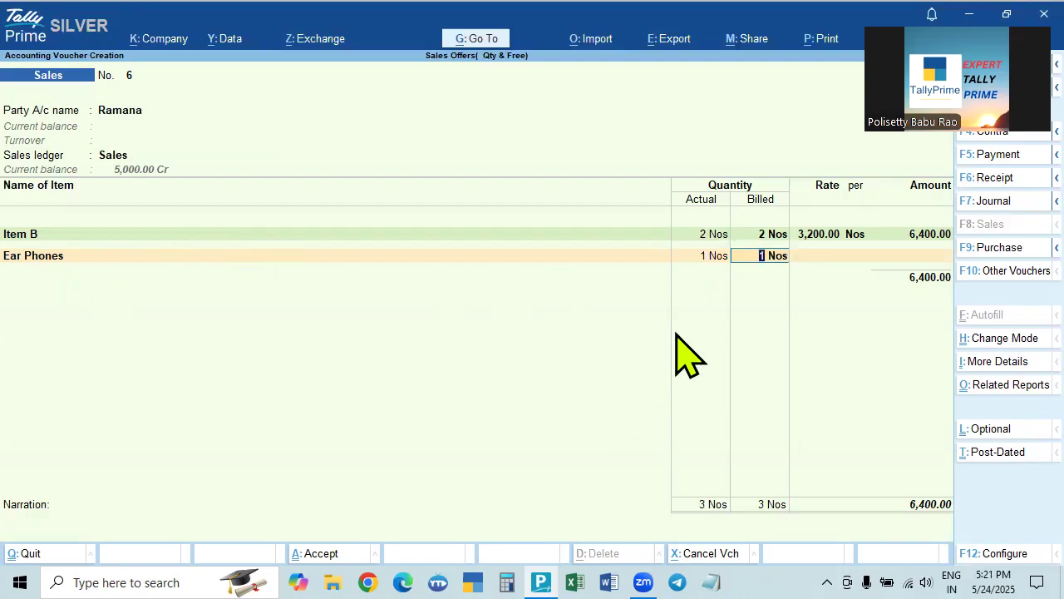
{"action": "key", "text": "BackSpace"}
{"action": "key", "text": "Return"}
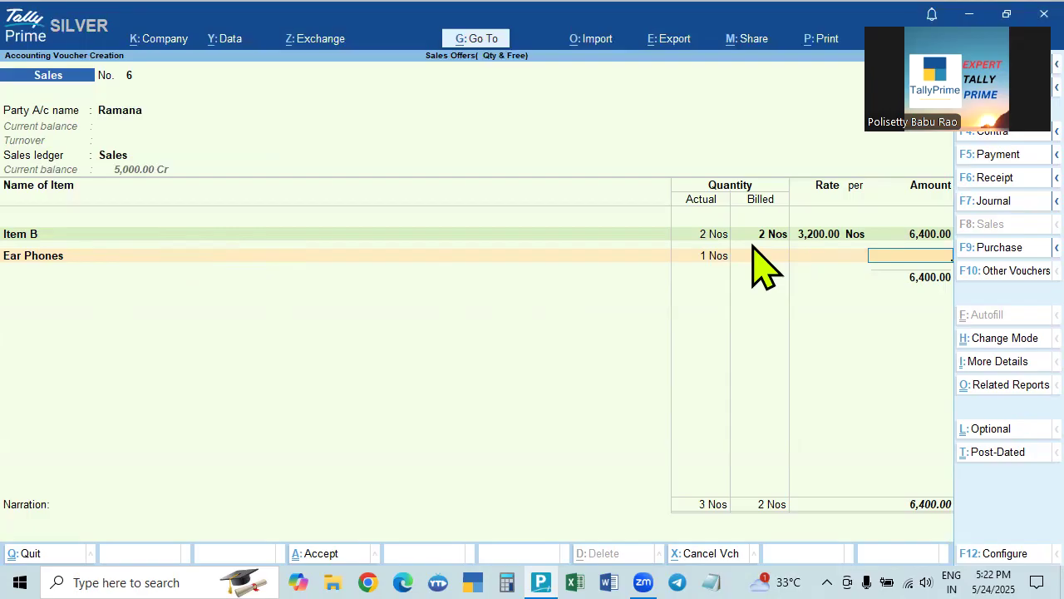
{"action": "key", "text": "Return"}
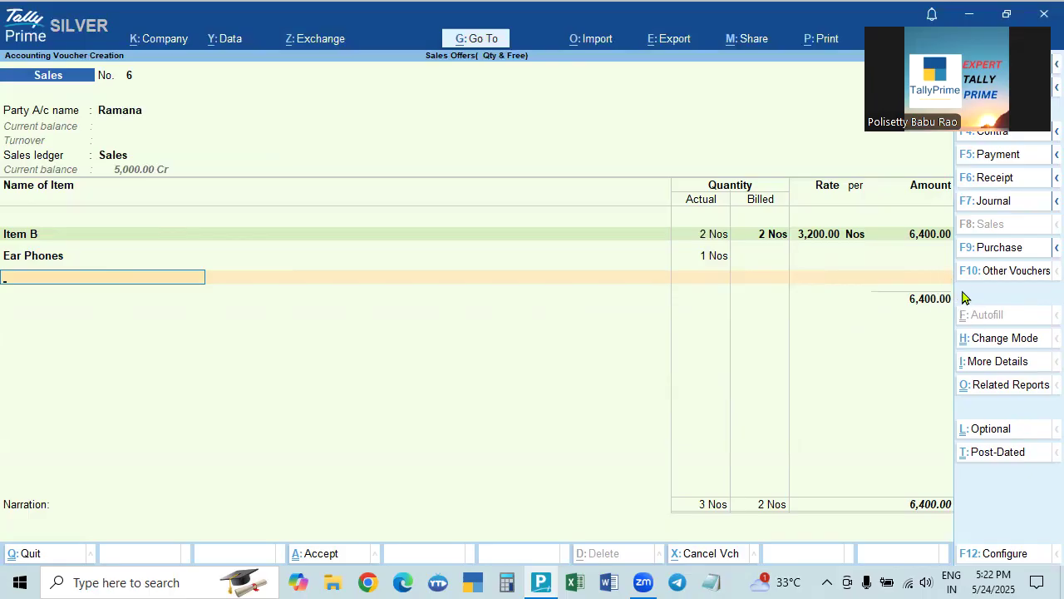
Finish the item list and add the CGST and SGST ledgers to the sales voucher with their calculated amounts.
{"action": "key", "text": "Return"}
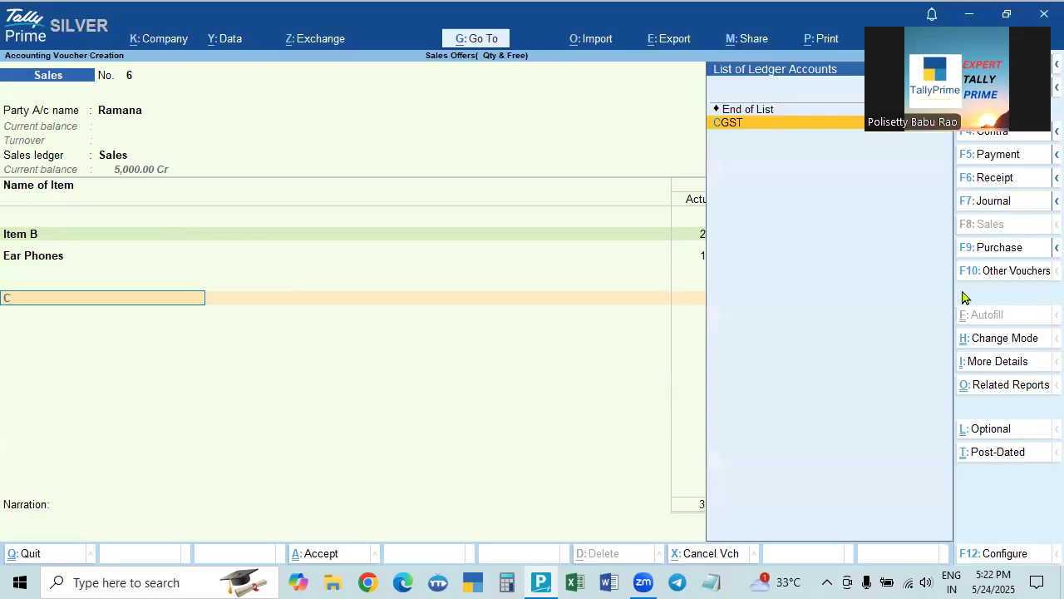
{"action": "type", "text": "c"}
{"action": "key", "text": "Return"}
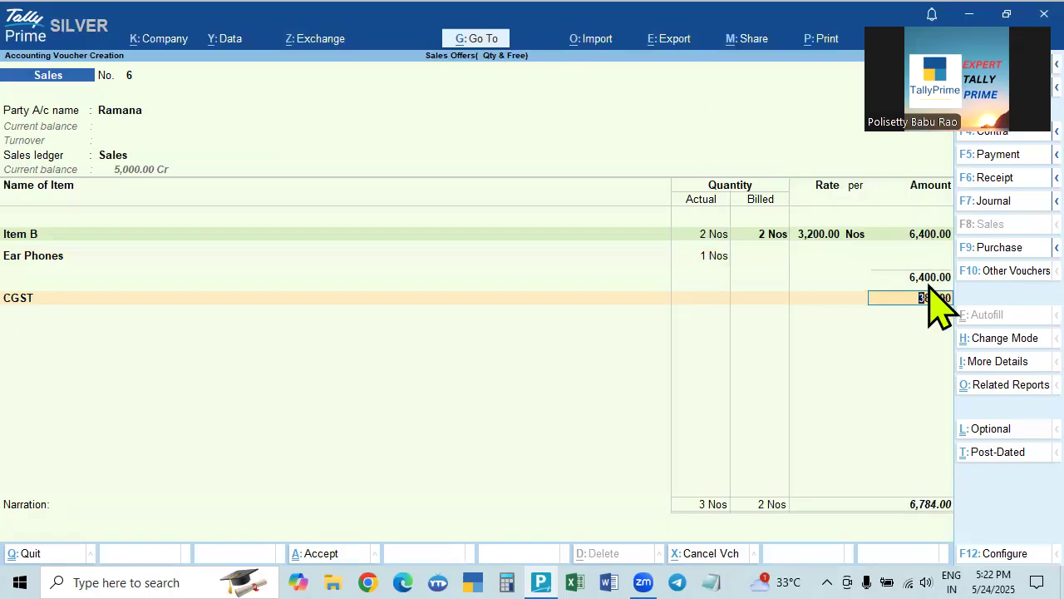
{"action": "key", "text": "Return"}
{"action": "type", "text": "s"}
{"action": "key", "text": "Return"}
{"action": "key", "text": "Return"}
{"action": "key", "text": "Return"}
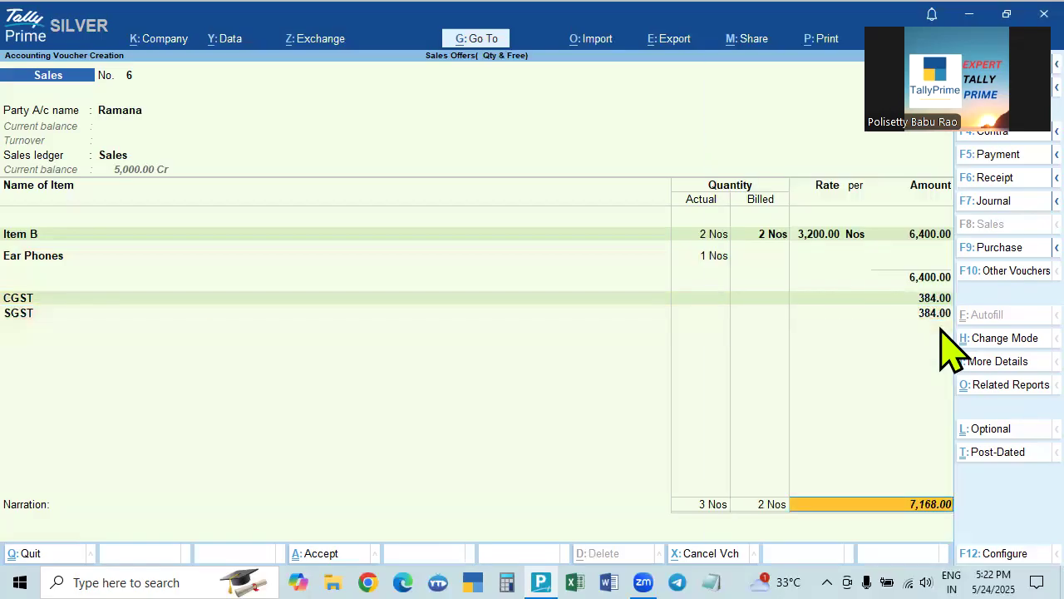
Accept the bill-wise details, leave the narration blank and save the sales voucher.
{"action": "key", "text": "Return"}
{"action": "key", "text": "Return"}
{"action": "key", "text": "Return"}
{"action": "key", "text": "Return"}
{"action": "key", "text": "Return"}
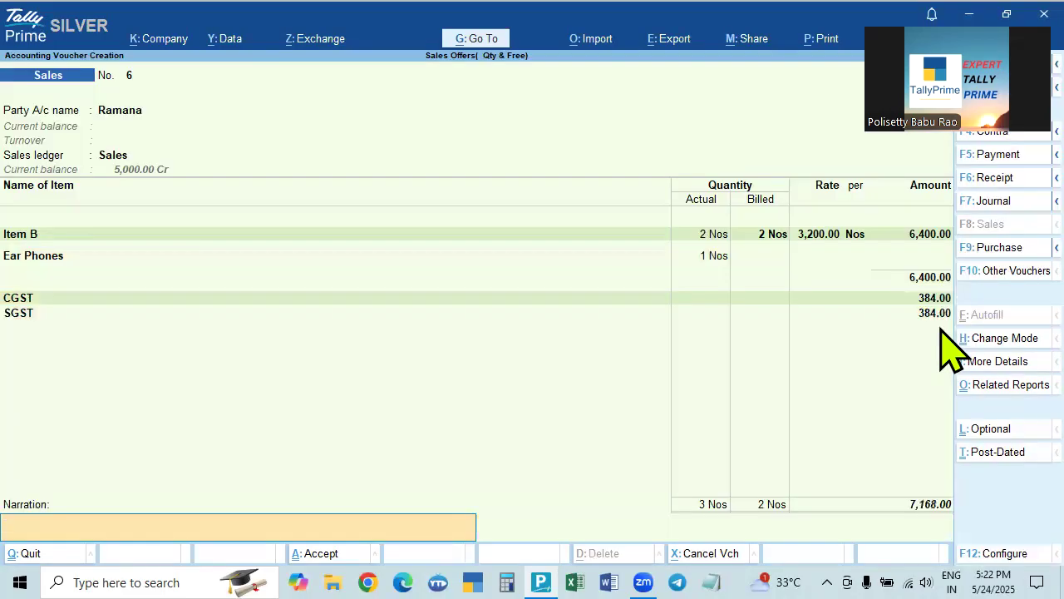
{"action": "key", "text": "Return"}
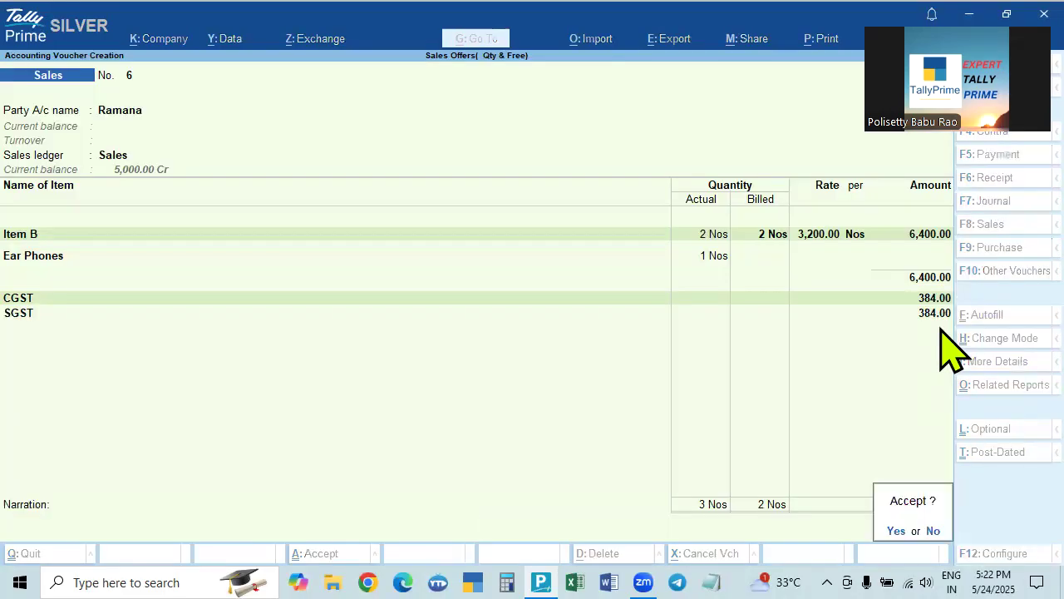
{"action": "key", "text": "Escape"}
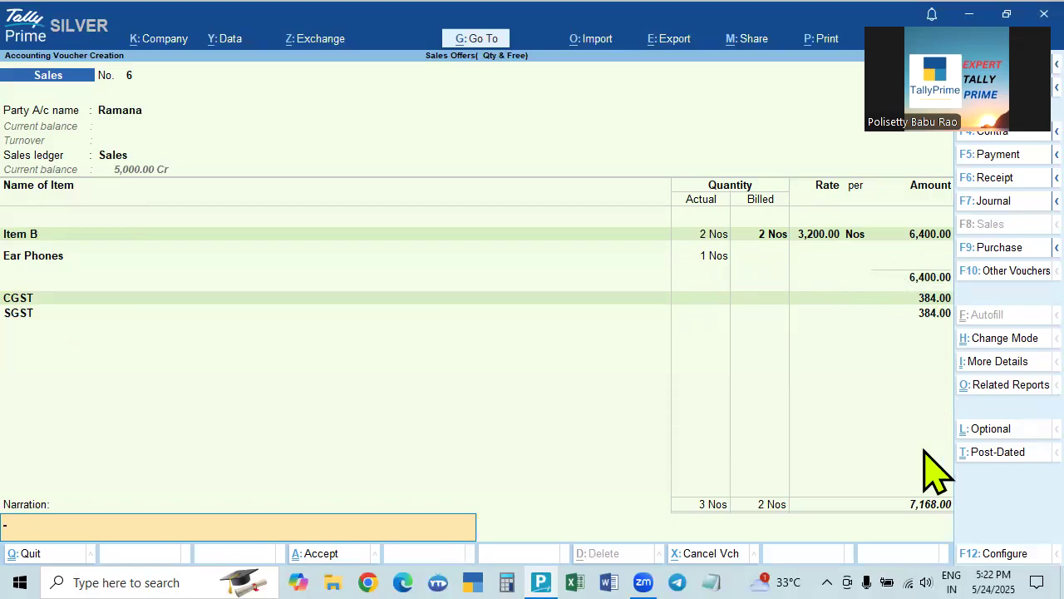
{"action": "key", "text": "Return"}
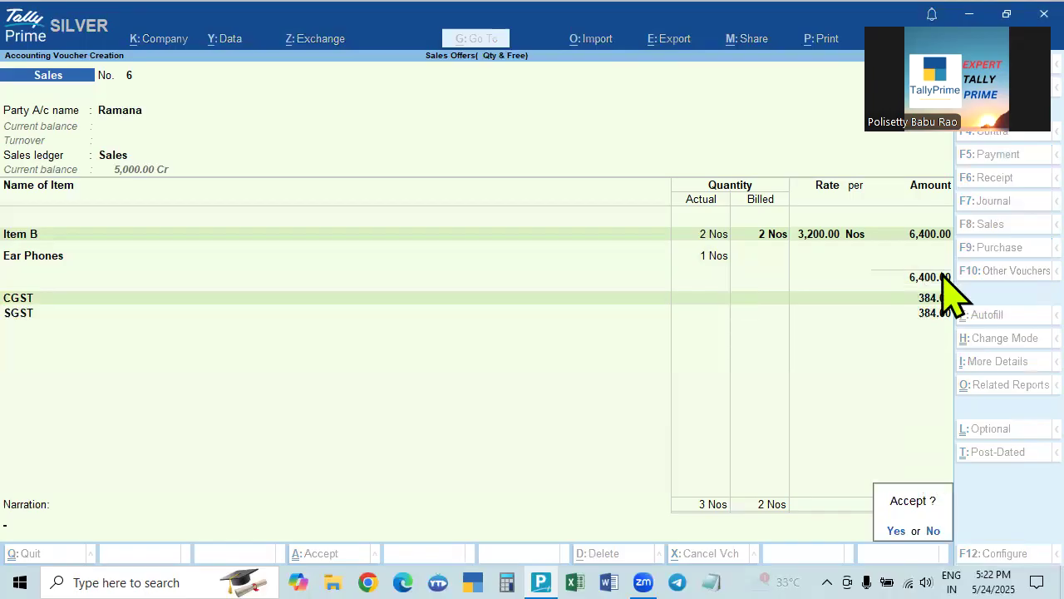
{"action": "key", "text": "Return"}
Reopen the saved sales voucher and review the voucher configuration and company features without changing anything.
{"action": "key", "text": "Page_Up"}
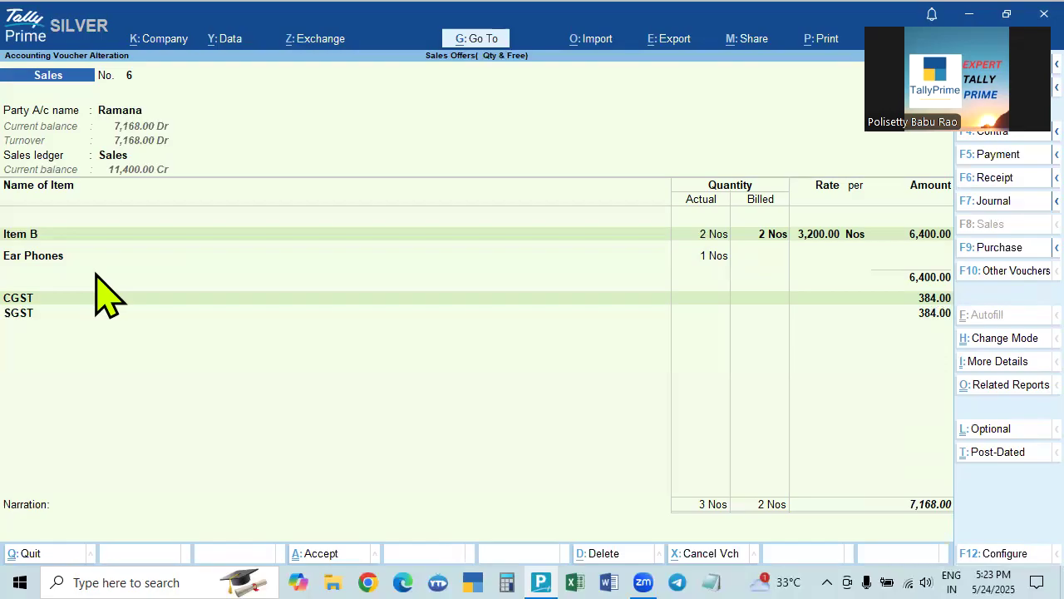
{"action": "key", "text": "F12"}
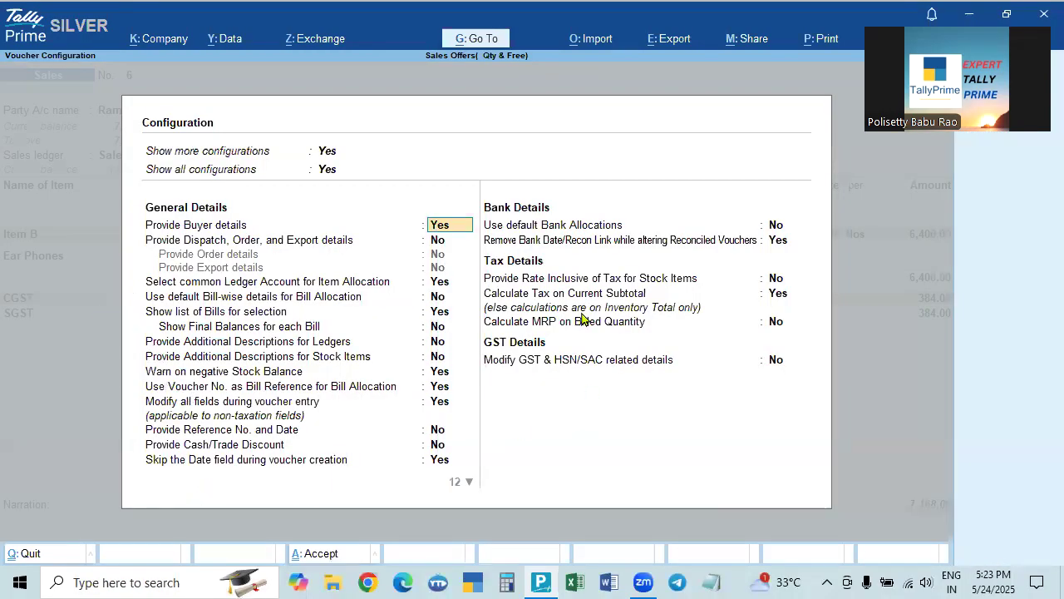
{"action": "key", "text": "Escape"}
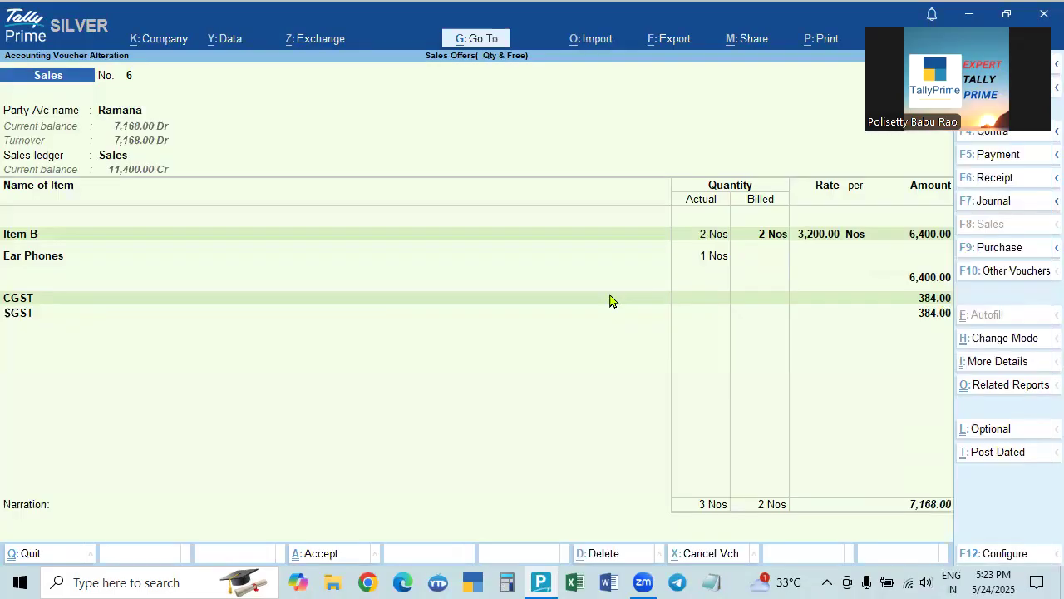
{"action": "key", "text": "F11"}
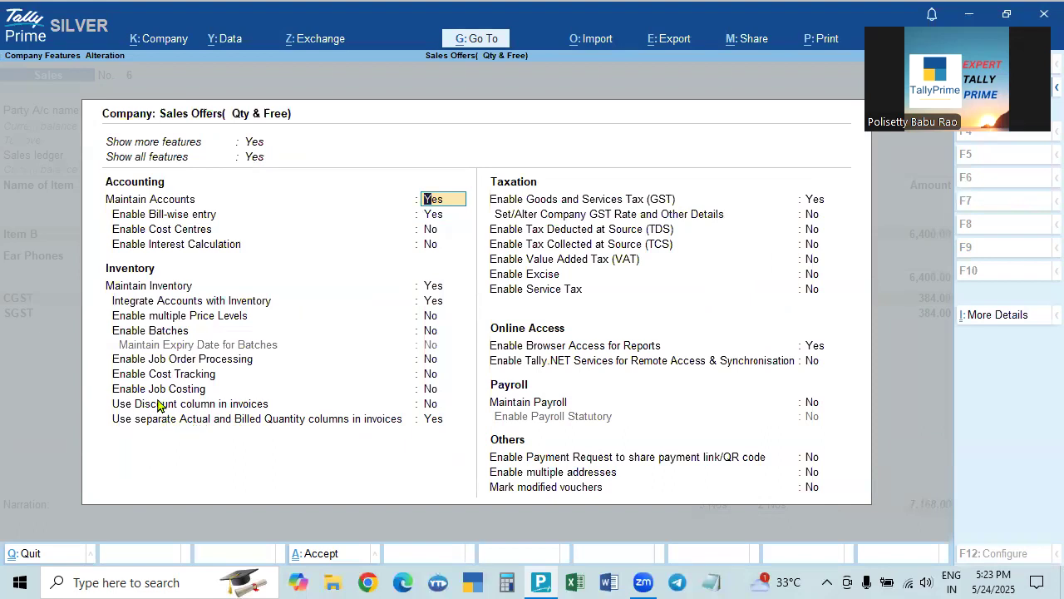
{"action": "key", "text": "Escape"}
{"action": "key", "text": "y"}
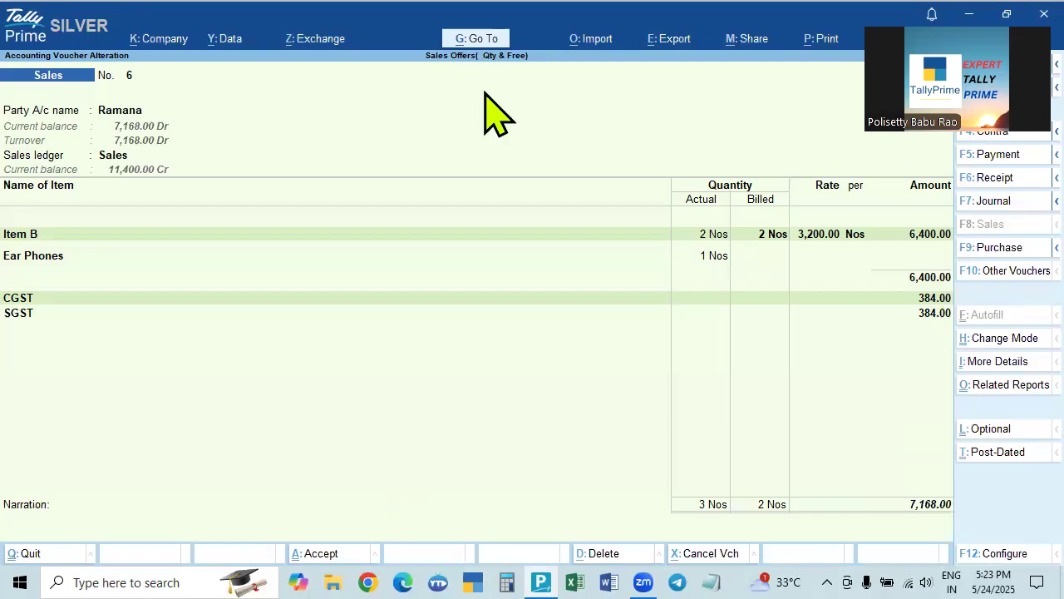
Open the Sales voucher type for alteration.
{"action": "left_click", "coordinate": [480, 42]}
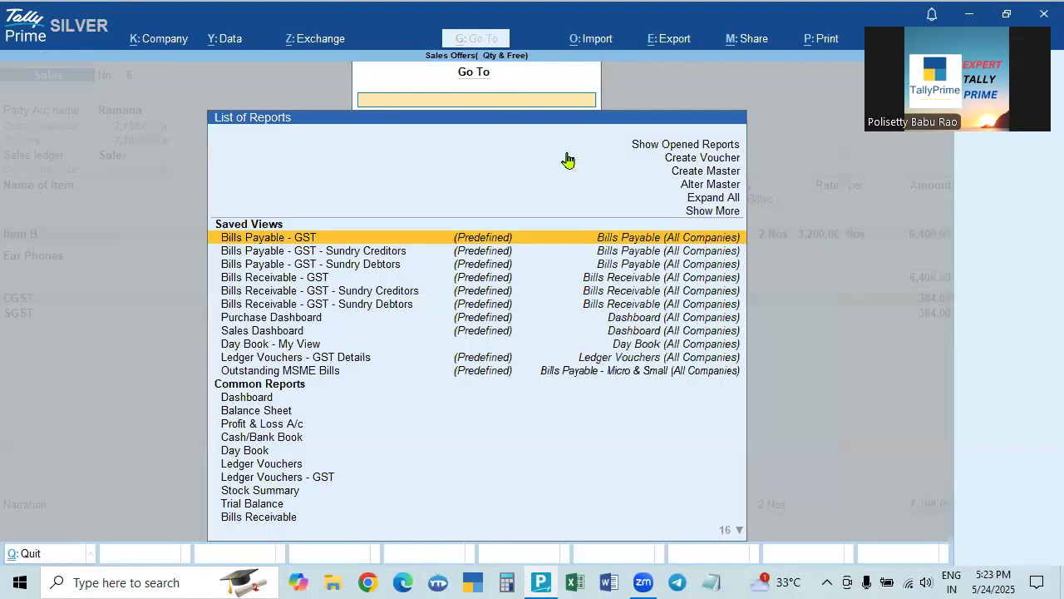
{"action": "left_click", "coordinate": [701, 184]}
{"action": "key", "text": "Down"}
{"action": "key", "text": "Down"}
{"action": "key", "text": "Down"}
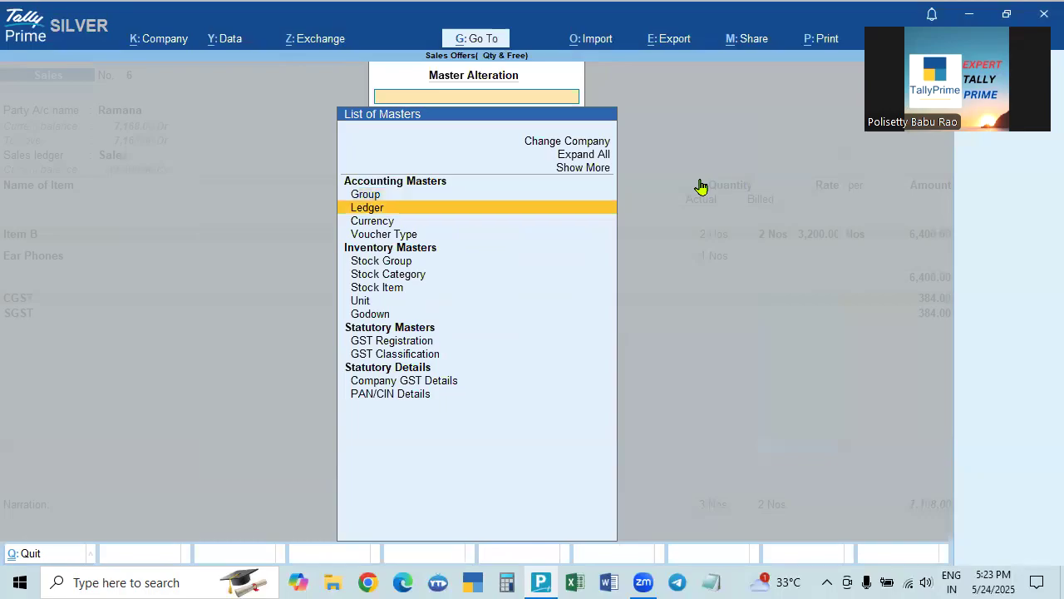
{"action": "key", "text": "Return"}
{"action": "key", "text": "Down"}
{"action": "key", "text": "Down"}
{"action": "key", "text": "Down"}
{"action": "key", "text": "Down"}
{"action": "key", "text": "Down"}
{"action": "key", "text": "Down"}
{"action": "key", "text": "Down"}
{"action": "key", "text": "Down"}
{"action": "key", "text": "Down"}
{"action": "key", "text": "Down"}
{"action": "key", "text": "Down"}
{"action": "key", "text": "Down"}
{"action": "key", "text": "Down"}
{"action": "key", "text": "Down"}
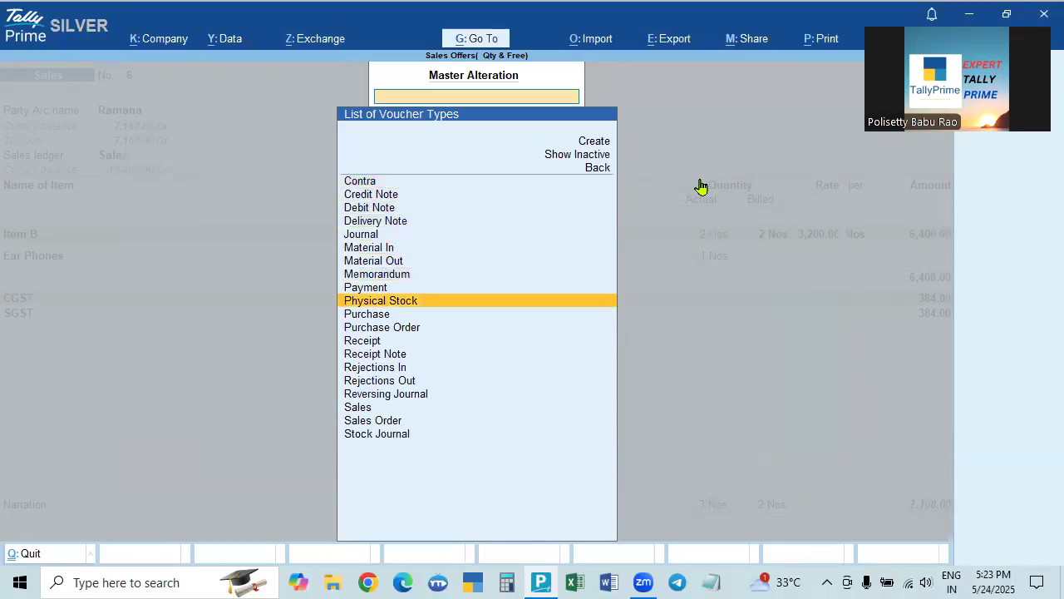
{"action": "key", "text": "Return"}
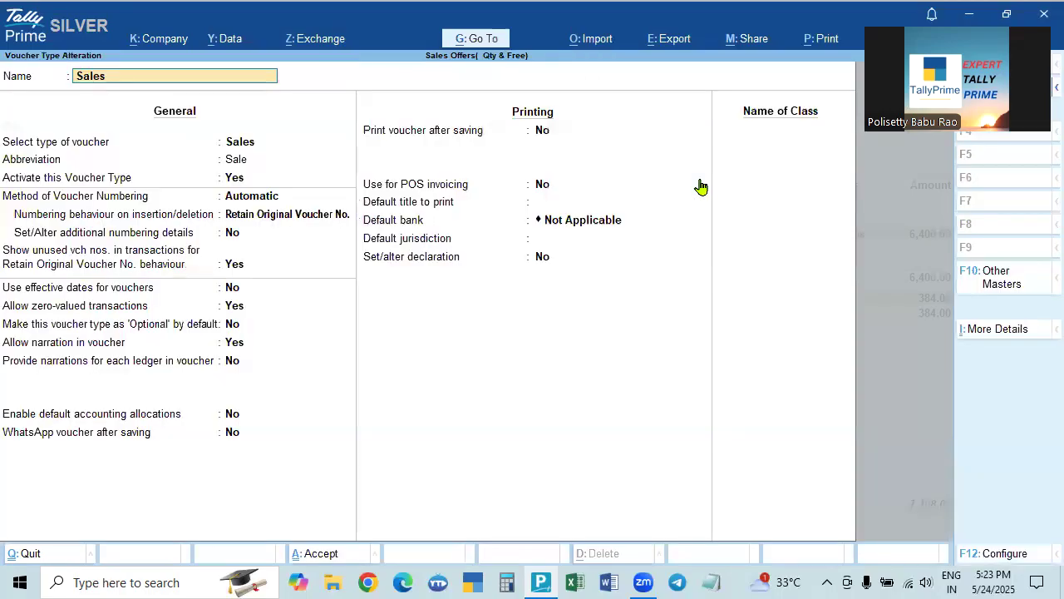
Set Allow zero-valued transactions to No, save the Sales voucher type, check the setting and return to the voucher.
{"action": "left_click", "coordinate": [237, 307]}
{"action": "key", "text": "n"}
{"action": "key", "text": "ctrl+a"}
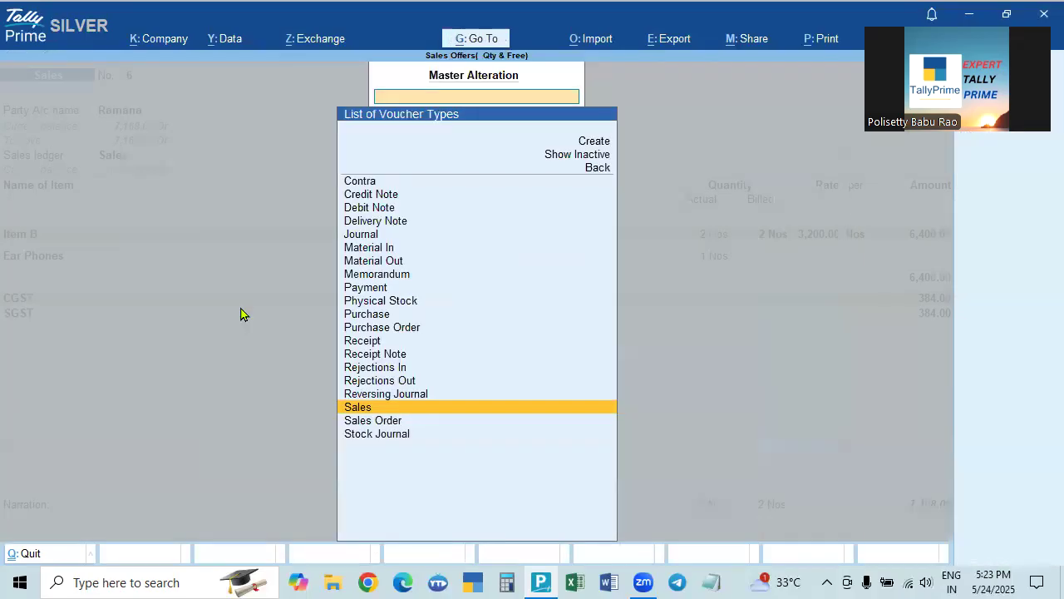
{"action": "key", "text": "Return"}
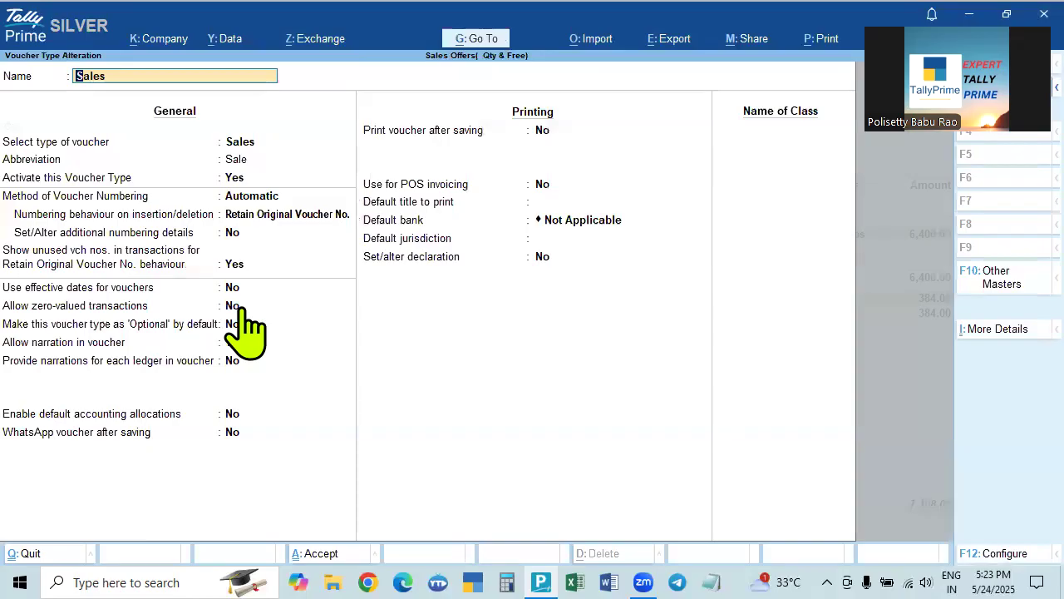
{"action": "key", "text": "Escape"}
{"action": "key", "text": "Escape"}
{"action": "key", "text": "Escape"}
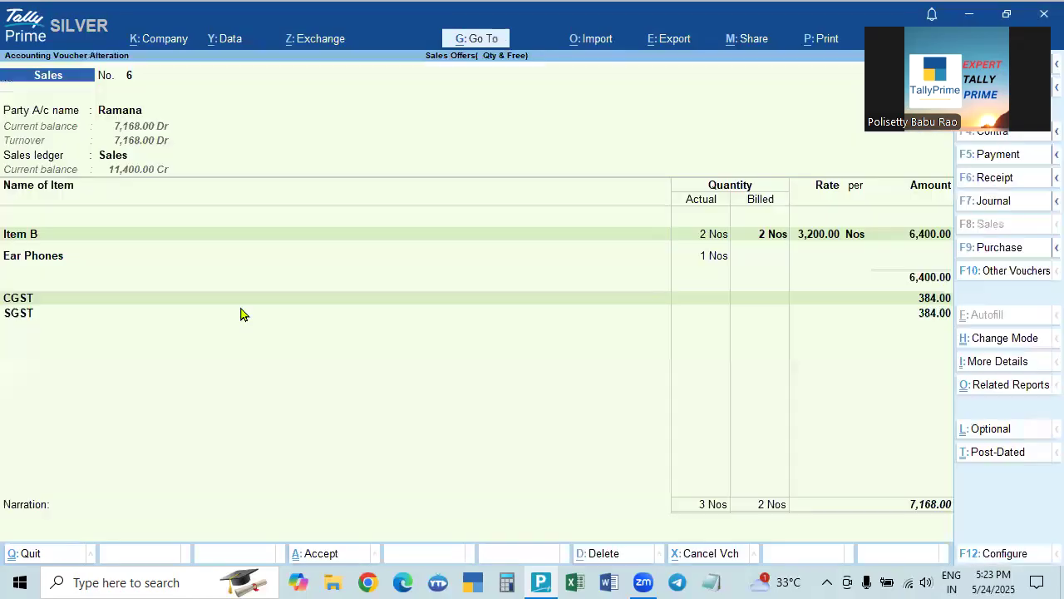
Save sales voucher No. 6 again with its bill-wise details unchanged.
{"action": "left_click", "coordinate": [925, 505]}
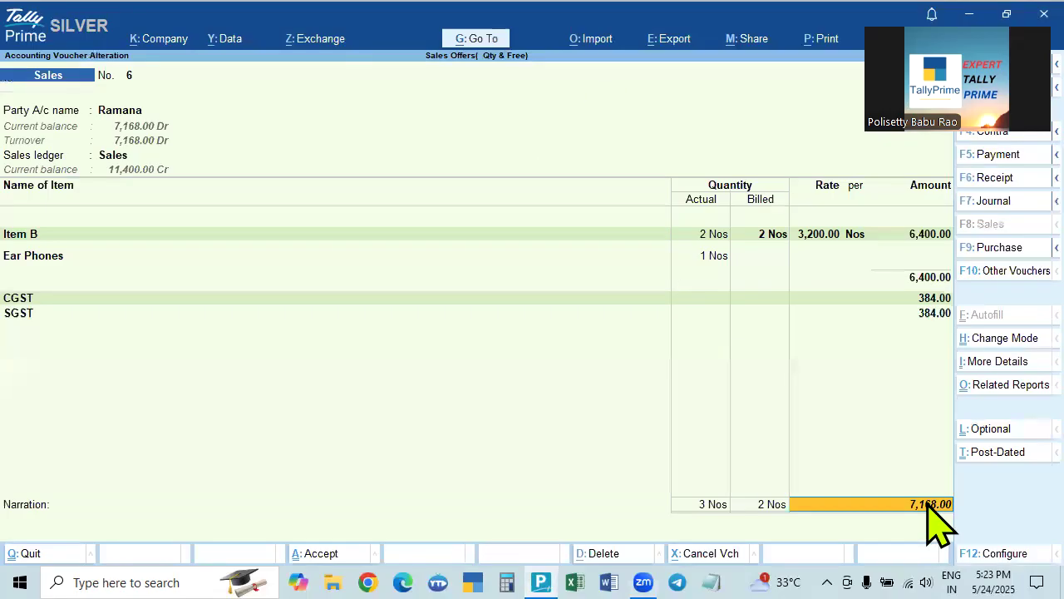
{"action": "key", "text": "Return"}
{"action": "key", "text": "Return"}
{"action": "key", "text": "Return"}
{"action": "key", "text": "Return"}
{"action": "key", "text": "Return"}
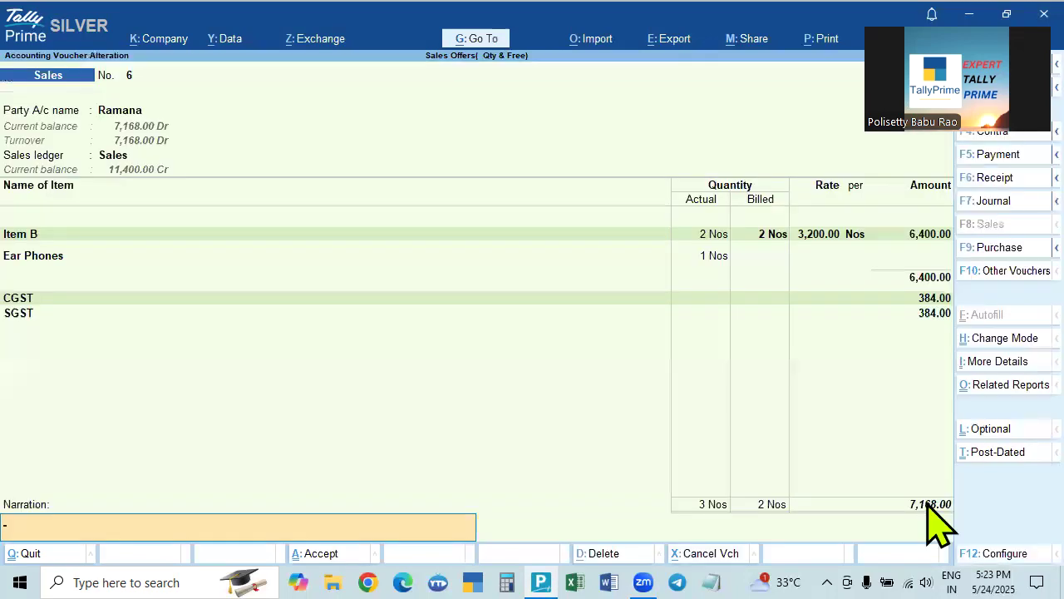
{"action": "key", "text": "Return"}
{"action": "key", "text": "Return"}
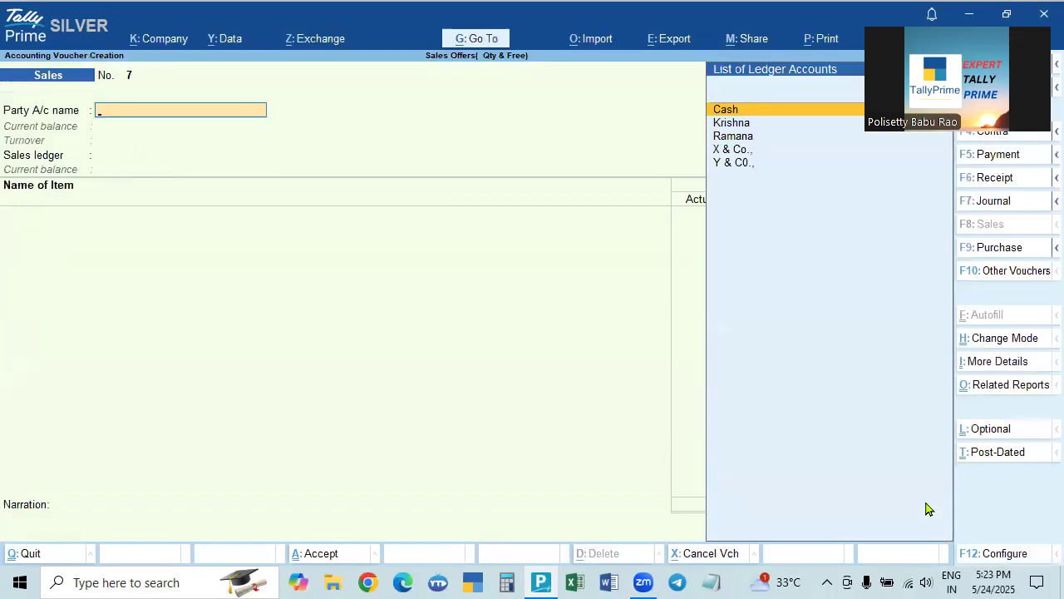
Reopen sales voucher No. 6 and add Ear Phones below Item B with an Actual quantity of 1 Nos.
{"action": "key", "text": "Page_Up"}
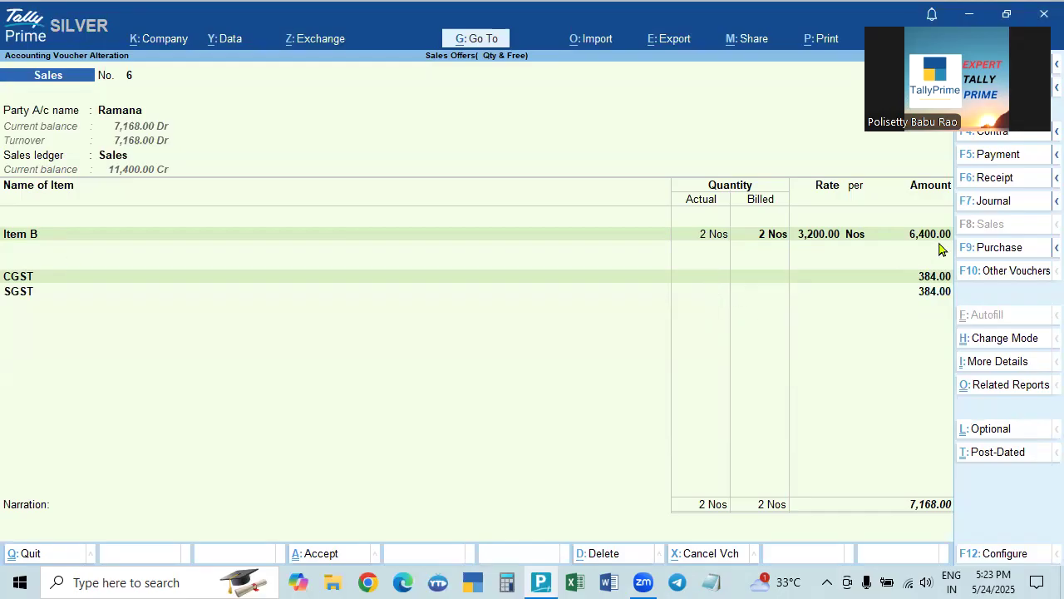
{"action": "left_click", "coordinate": [36, 248]}
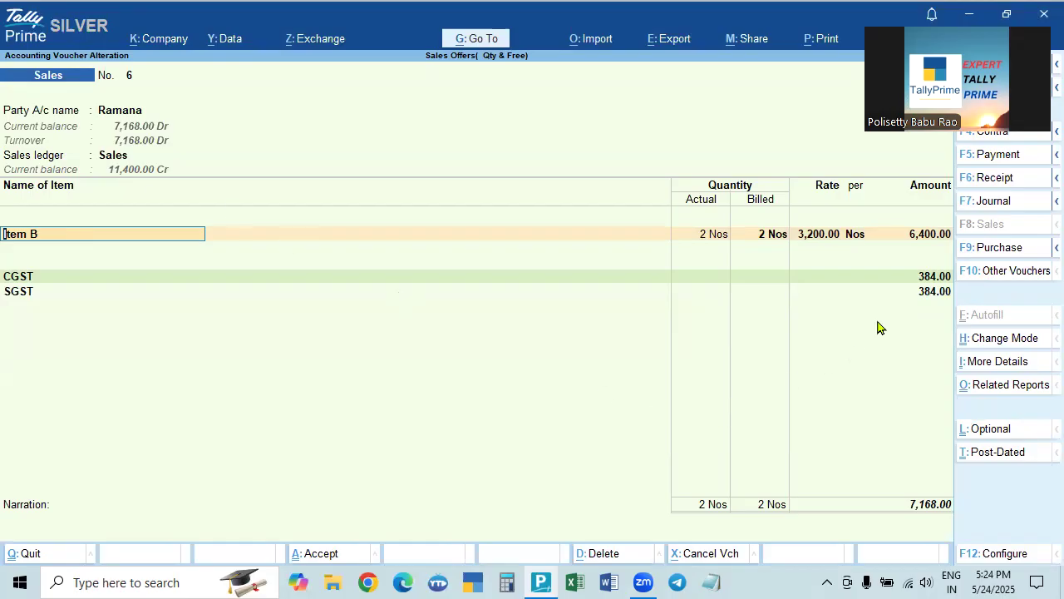
{"action": "left_click", "coordinate": [929, 234]}
{"action": "key", "text": "Return"}
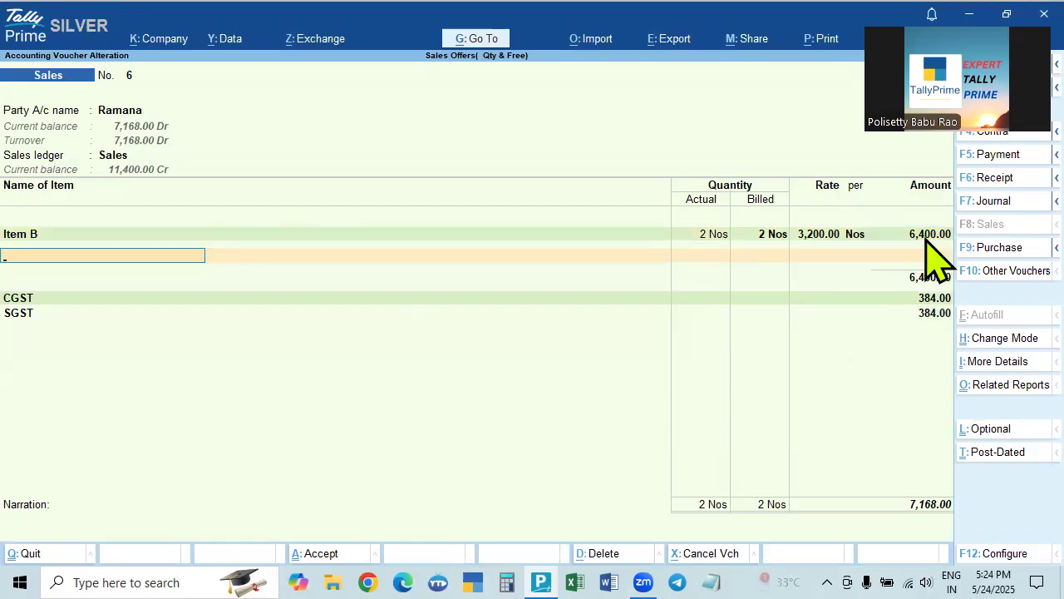
{"action": "type", "text": "E"}
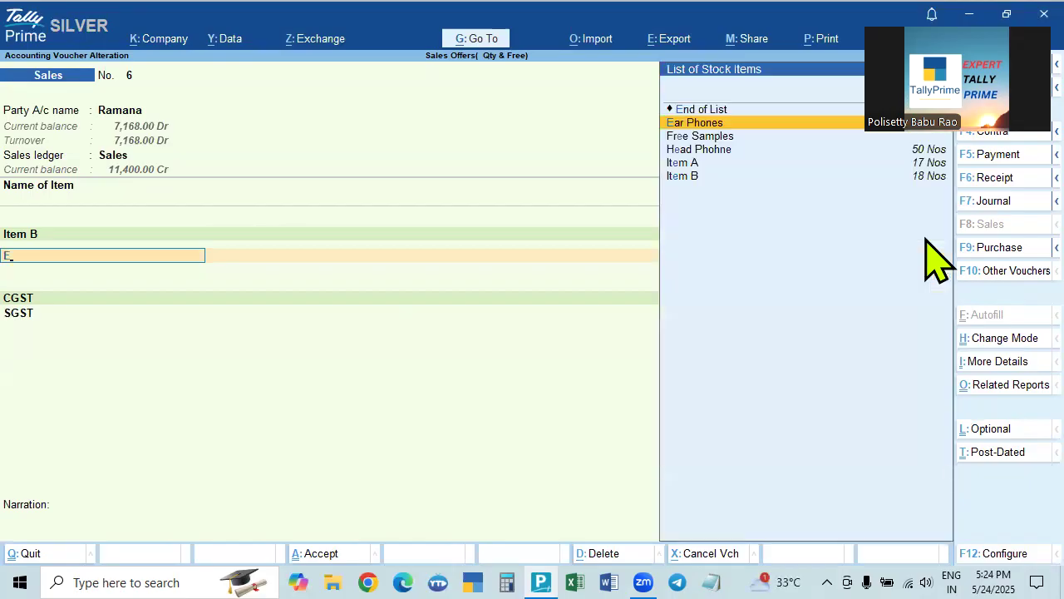
{"action": "key", "text": "Return"}
{"action": "key", "text": "Return"}
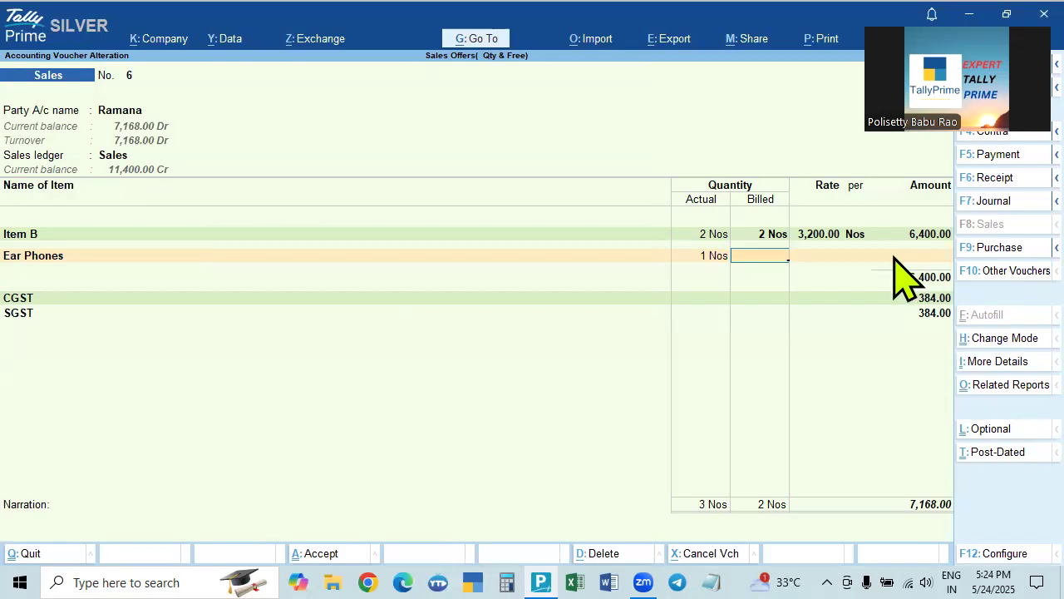
Set the Ear Phones' Billed quantity to 1 Nos and its rate to 0.01 per Nos.
{"action": "key", "text": "Return"}
{"action": "key", "text": "BackSpace"}
{"action": "type", "text": "1"}
{"action": "key", "text": "Return"}
{"action": "type", "text": "0.01"}
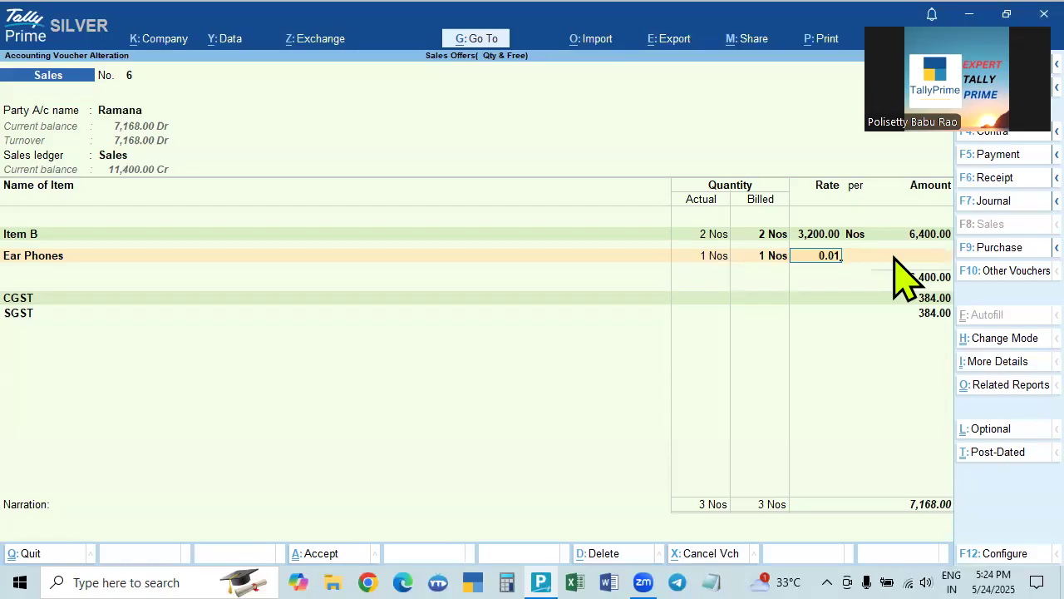
{"action": "key", "text": "Return"}
{"action": "key", "text": "Return"}
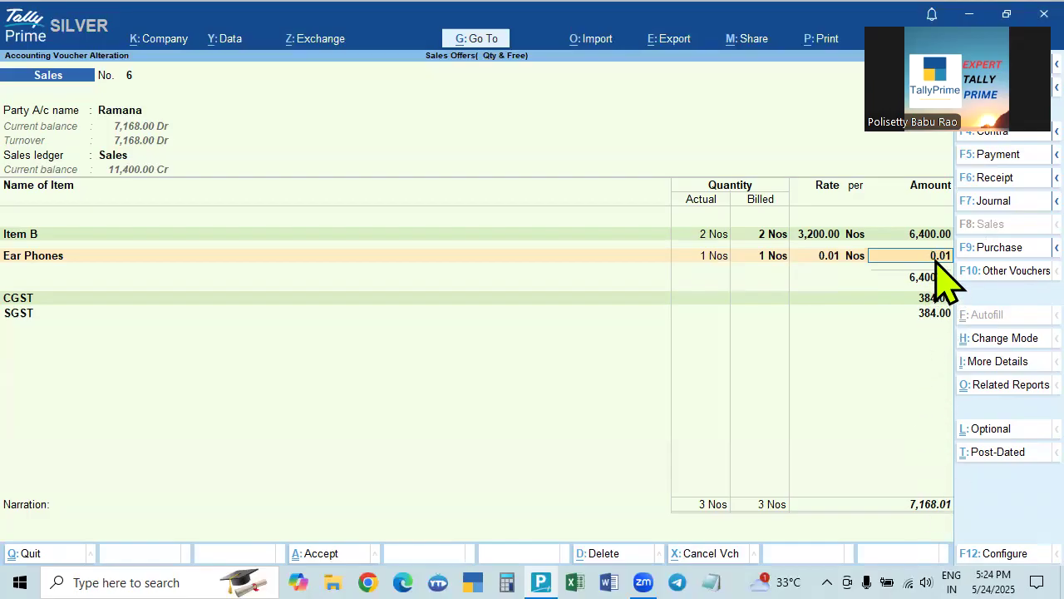
Accept the remaining voucher lines and the New Ref bill-wise details, and save the altered sales voucher.
{"action": "key", "text": "Return"}
{"action": "key", "text": "Return"}
{"action": "key", "text": "Return"}
{"action": "key", "text": "Return"}
{"action": "key", "text": "Return"}
{"action": "key", "text": "Return"}
{"action": "key", "text": "Return"}
{"action": "key", "text": "Return"}
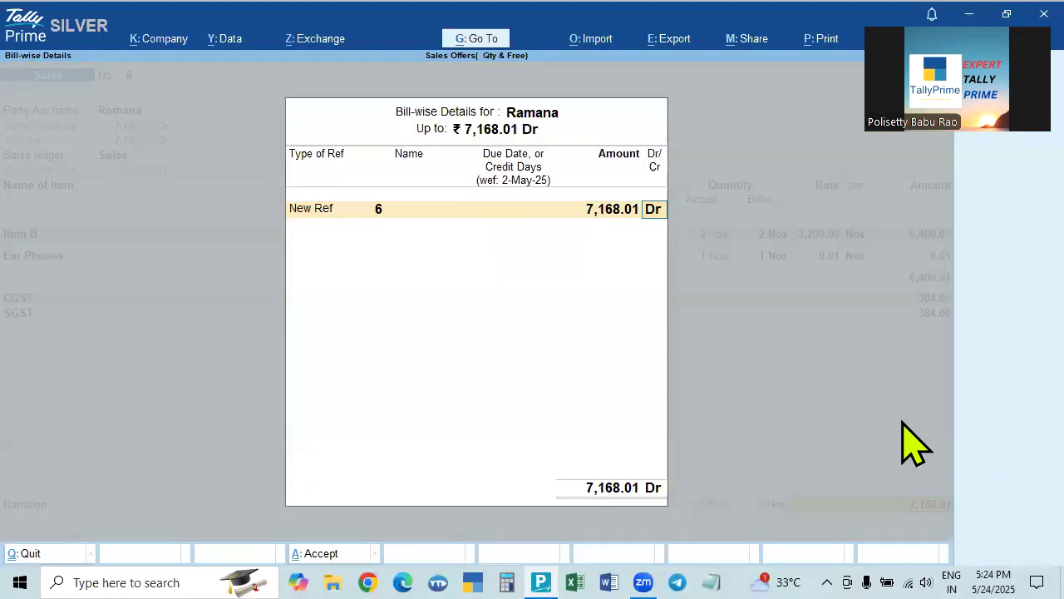
{"action": "key", "text": "Return"}
{"action": "key", "text": "Return"}
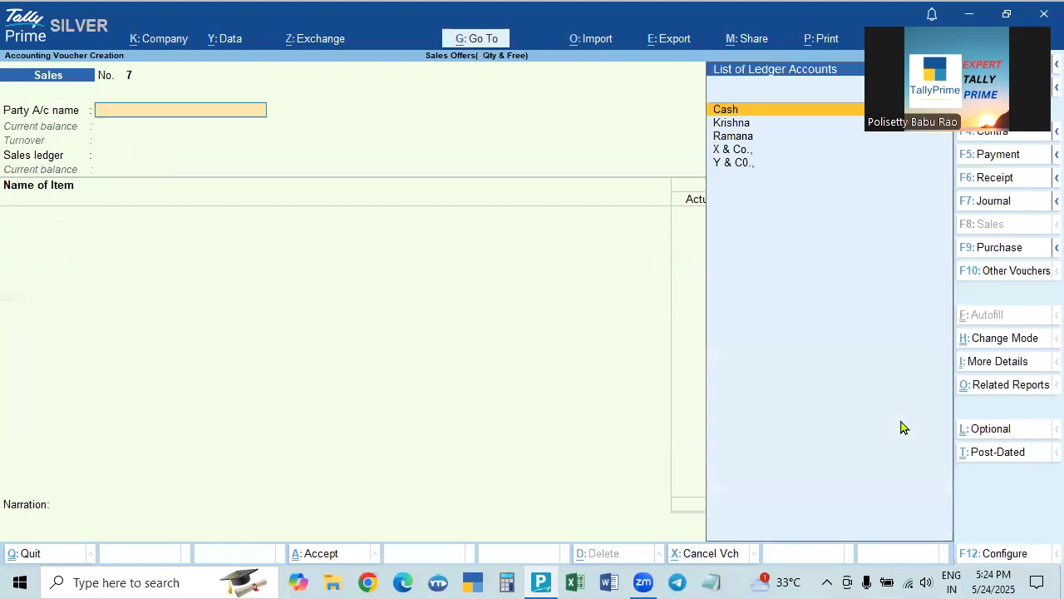
Reopen sales voucher No. 6 and clear the Ear Phones' rate and Billed quantity.
{"action": "key", "text": "Page_Up"}
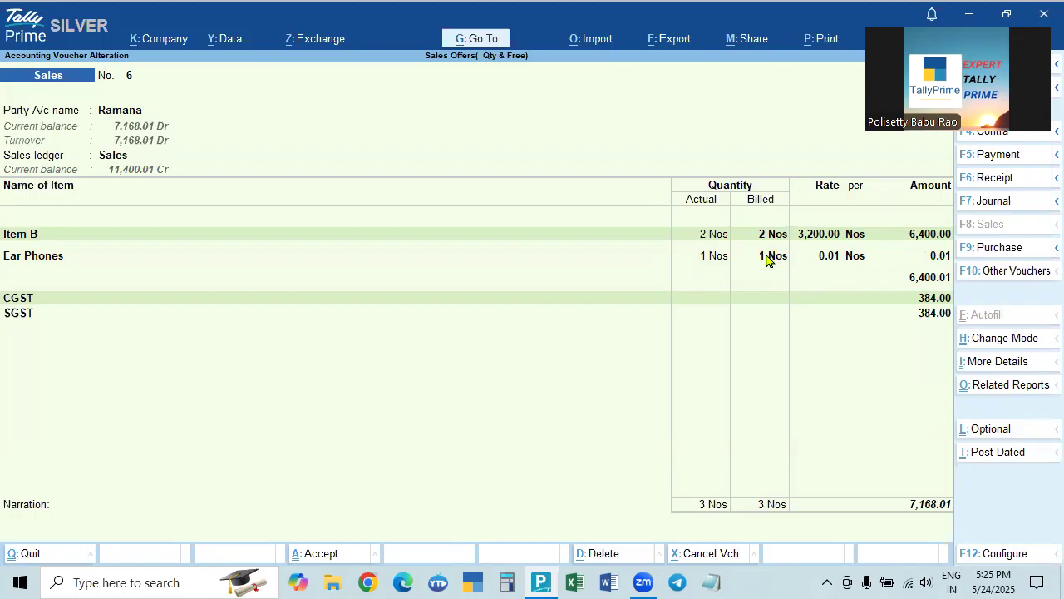
{"action": "left_click", "coordinate": [940, 260]}
{"action": "left_click", "coordinate": [847, 259]}
{"action": "key", "text": "BackSpace"}
{"action": "key", "text": "BackSpace"}
{"action": "key", "text": "BackSpace"}
{"action": "key", "text": "BackSpace"}
{"action": "key", "text": "BackSpace"}
{"action": "key", "text": "BackSpace"}
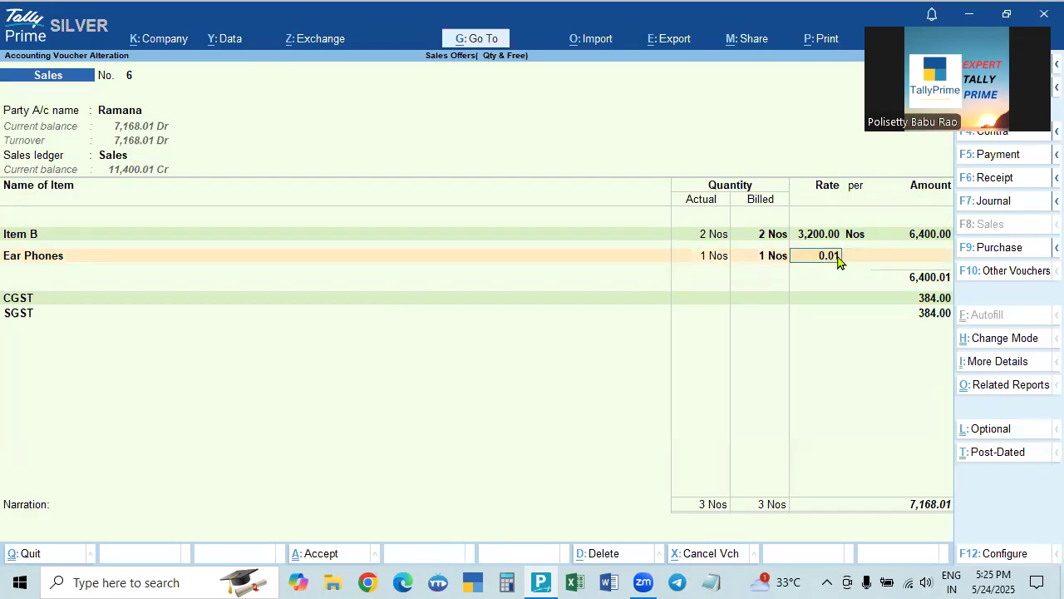
{"action": "key", "text": "BackSpace"}
{"action": "key", "text": "BackSpace"}
{"action": "key", "text": "BackSpace"}
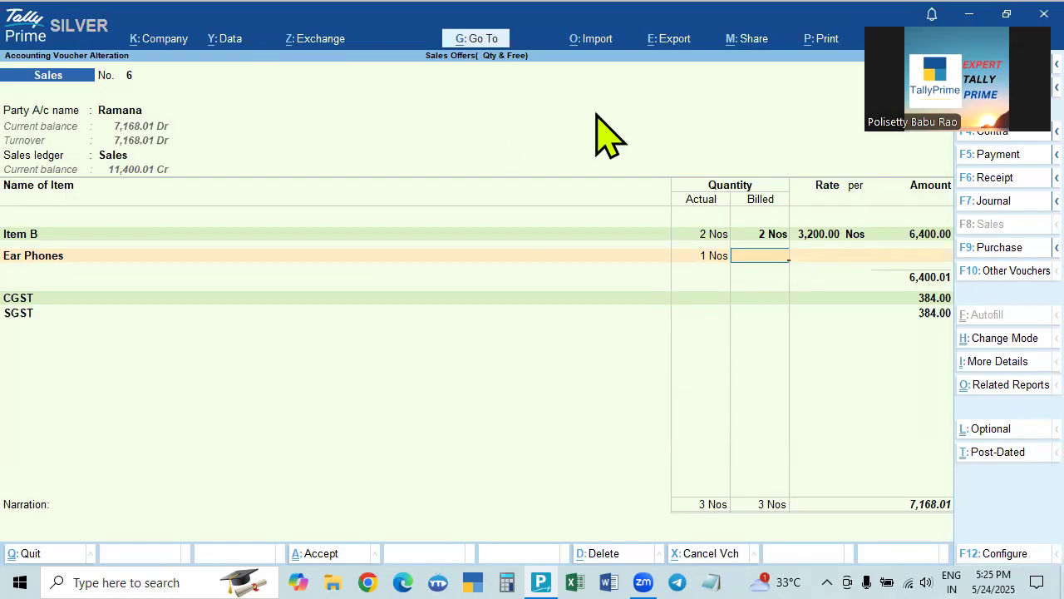
Open the Sales voucher type for alteration from within sales voucher No. 6.
{"action": "left_click", "coordinate": [480, 39]}
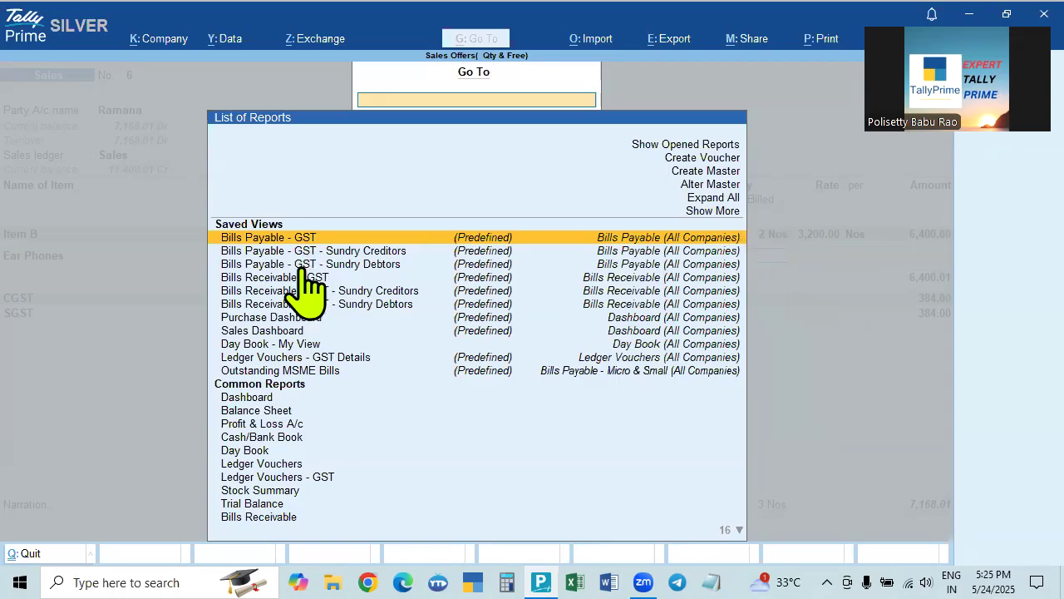
{"action": "left_click", "coordinate": [719, 186]}
{"action": "left_click", "coordinate": [719, 187]}
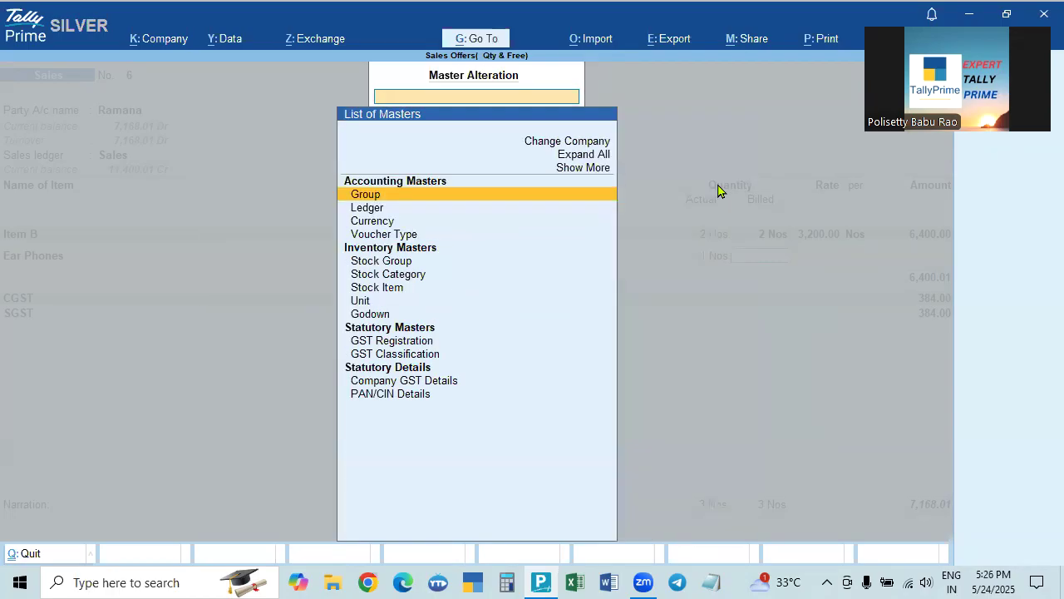
{"action": "key", "text": "Down"}
{"action": "key", "text": "Down"}
{"action": "key", "text": "Down"}
{"action": "key", "text": "Return"}
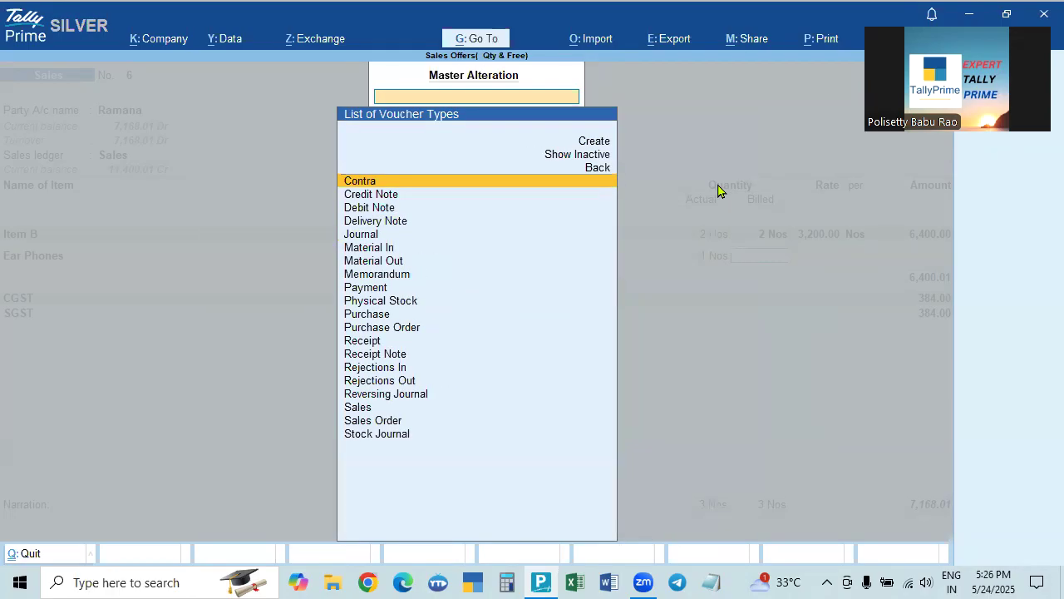
{"action": "key", "text": "Down"}
{"action": "key", "text": "Down"}
{"action": "key", "text": "Down"}
{"action": "key", "text": "Down"}
{"action": "key", "text": "Down"}
{"action": "key", "text": "Down"}
{"action": "key", "text": "Down"}
{"action": "key", "text": "Down"}
{"action": "key", "text": "Down"}
{"action": "key", "text": "Down"}
{"action": "key", "text": "Down"}
{"action": "key", "text": "Down"}
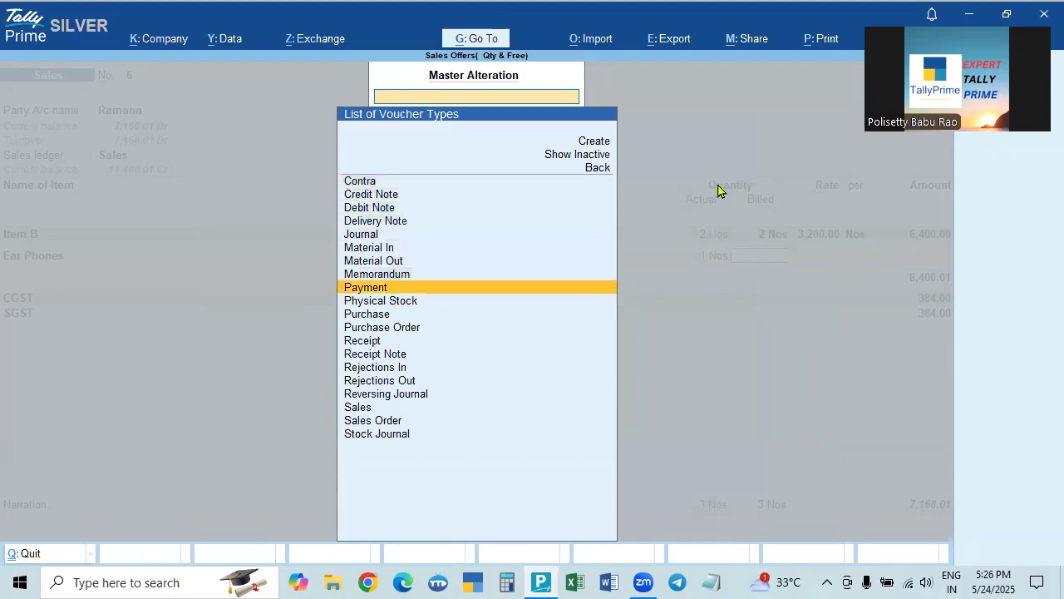
{"action": "key", "text": "Down"}
{"action": "key", "text": "Down"}
{"action": "key", "text": "Down"}
{"action": "key", "text": "Down"}
{"action": "key", "text": "Down"}
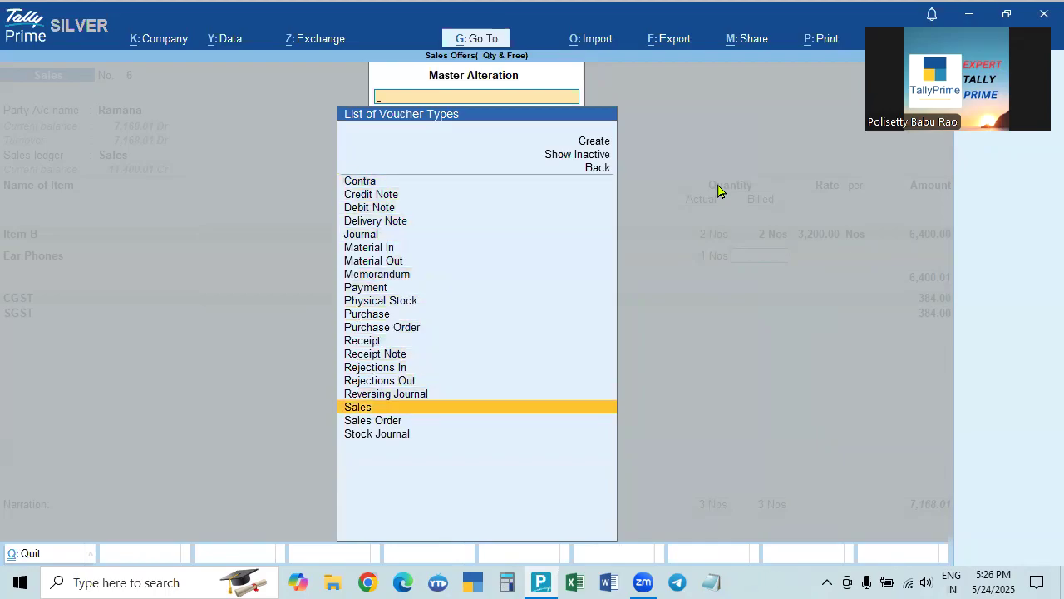
{"action": "key", "text": "Return"}
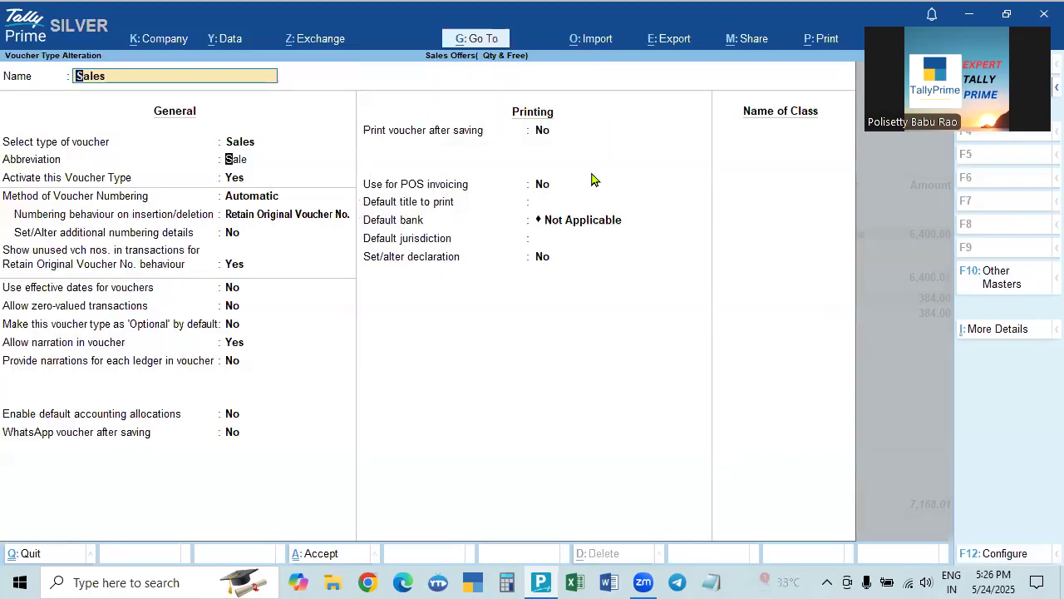
Set Allow zero-valued transactions to Yes for the Sales voucher type and save it.
{"action": "key", "text": "Return"}
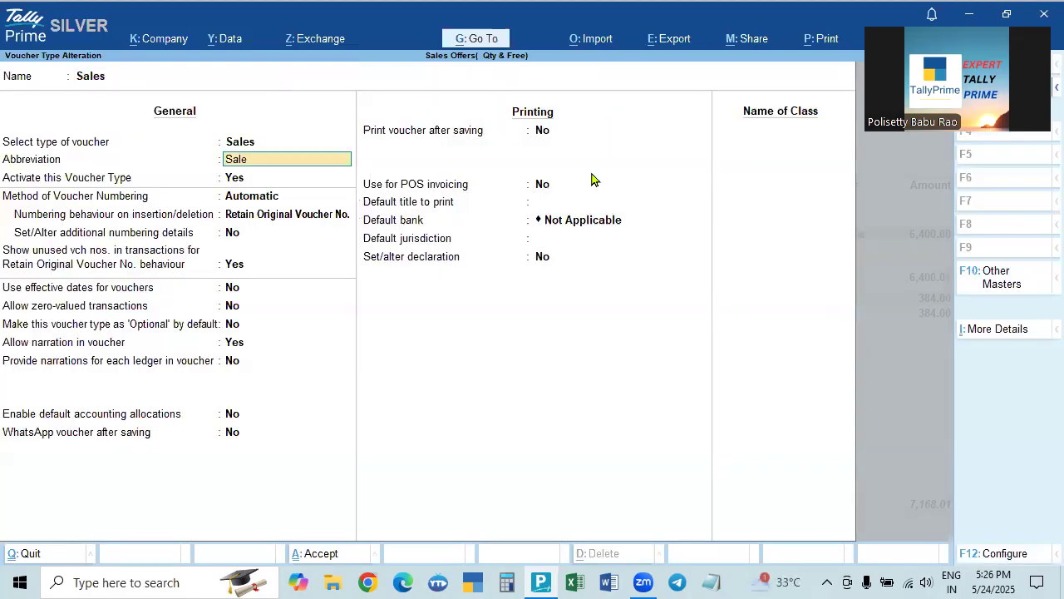
{"action": "left_click", "coordinate": [233, 233]}
{"action": "left_click", "coordinate": [234, 263]}
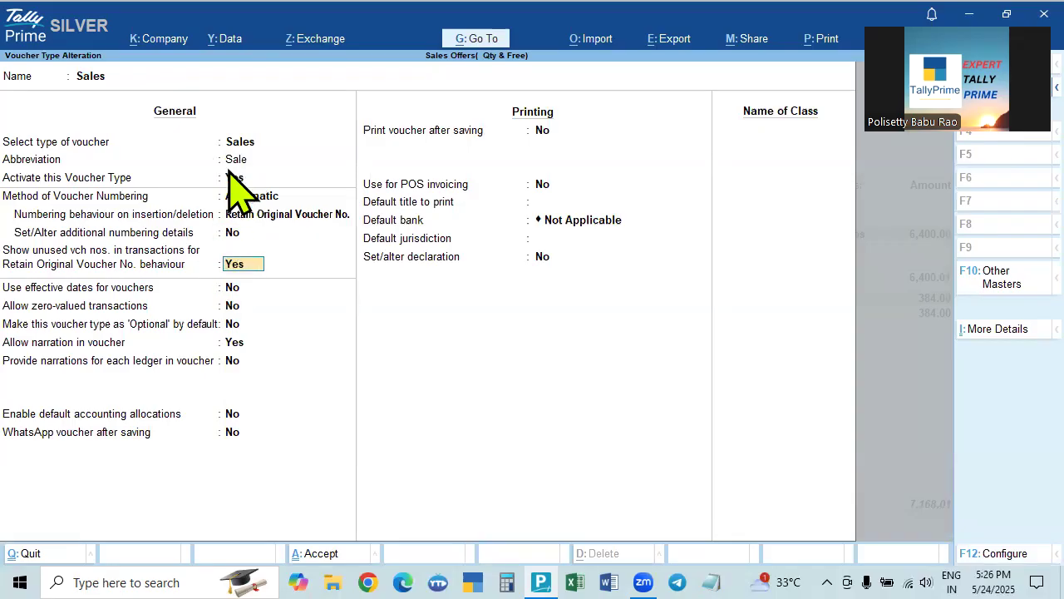
{"action": "left_click", "coordinate": [232, 289]}
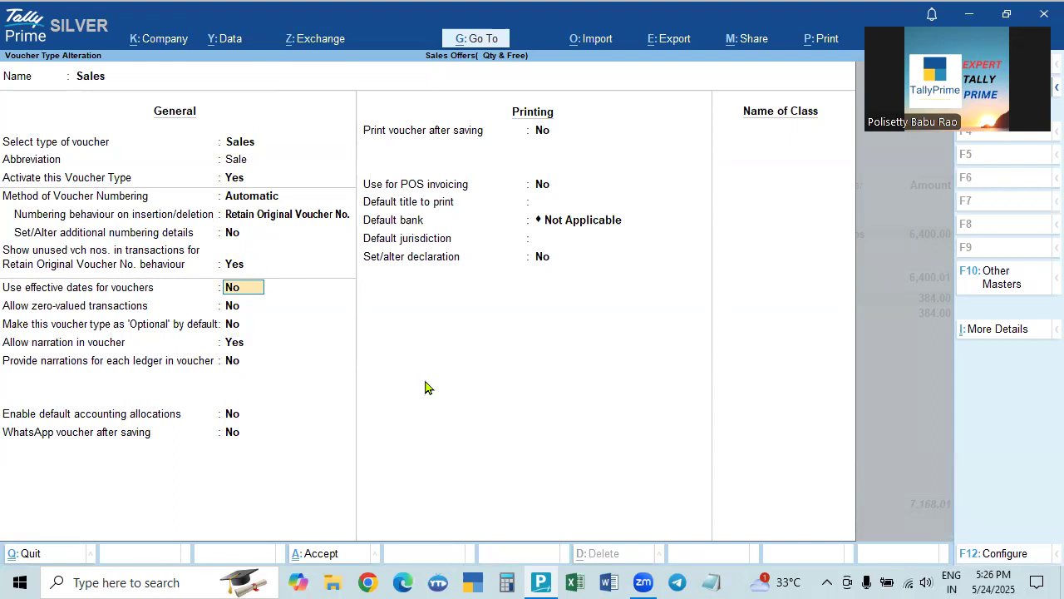
{"action": "key", "text": "Return"}
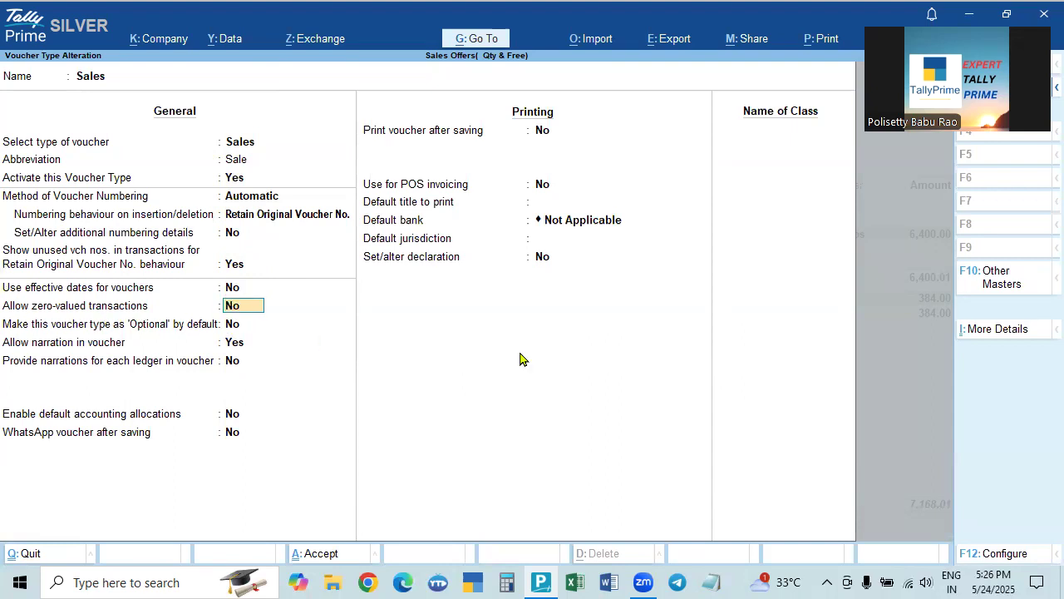
{"action": "type", "text": "y"}
{"action": "key", "text": "Return"}
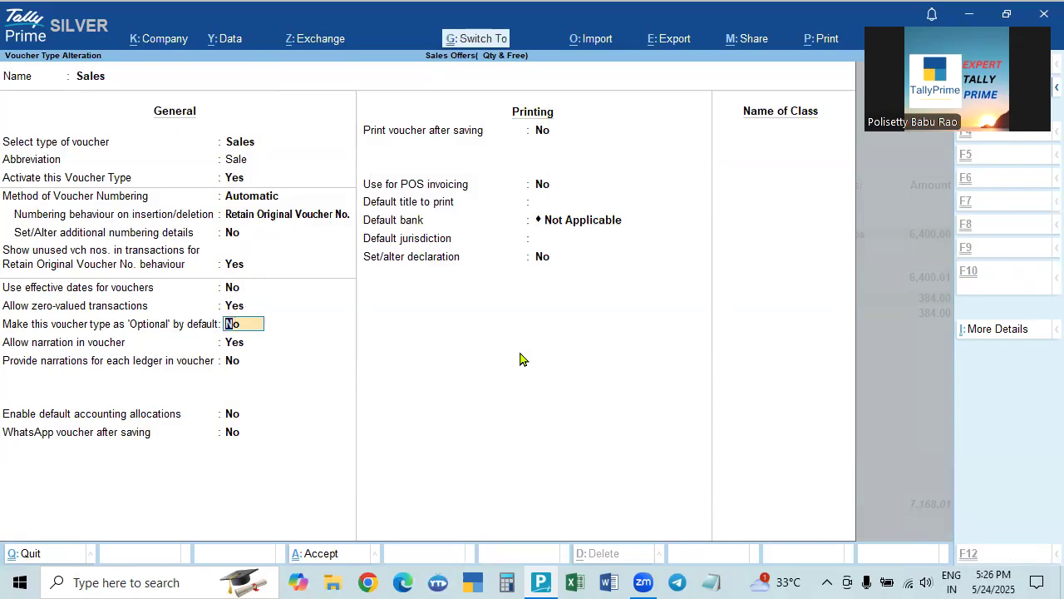
{"action": "key", "text": "ctrl+a"}
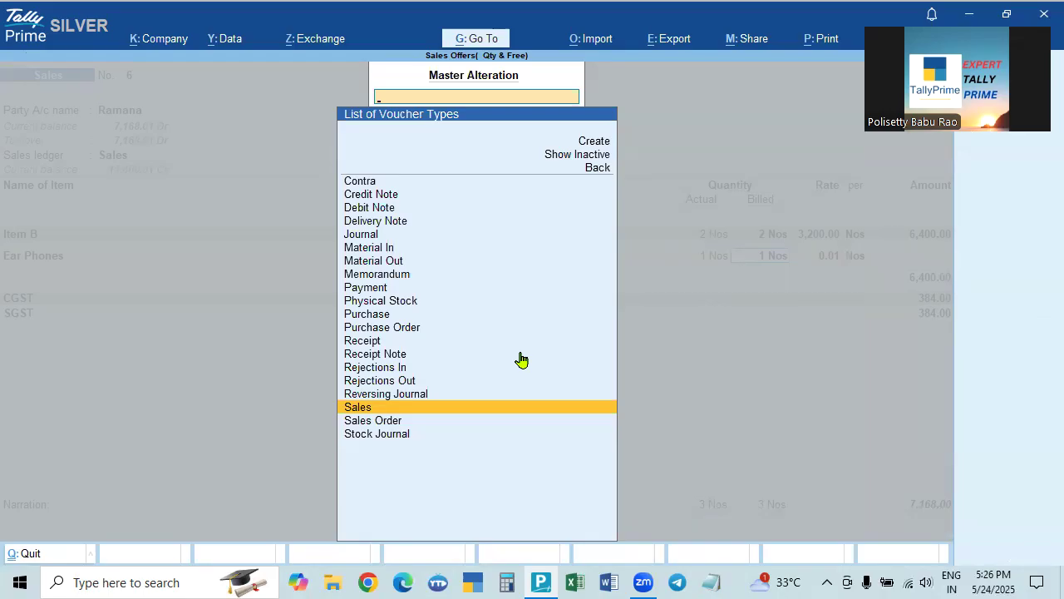
Reopen the Sales voucher type to check its settings, and return to sales voucher No. 6.
{"action": "key", "text": "Return"}
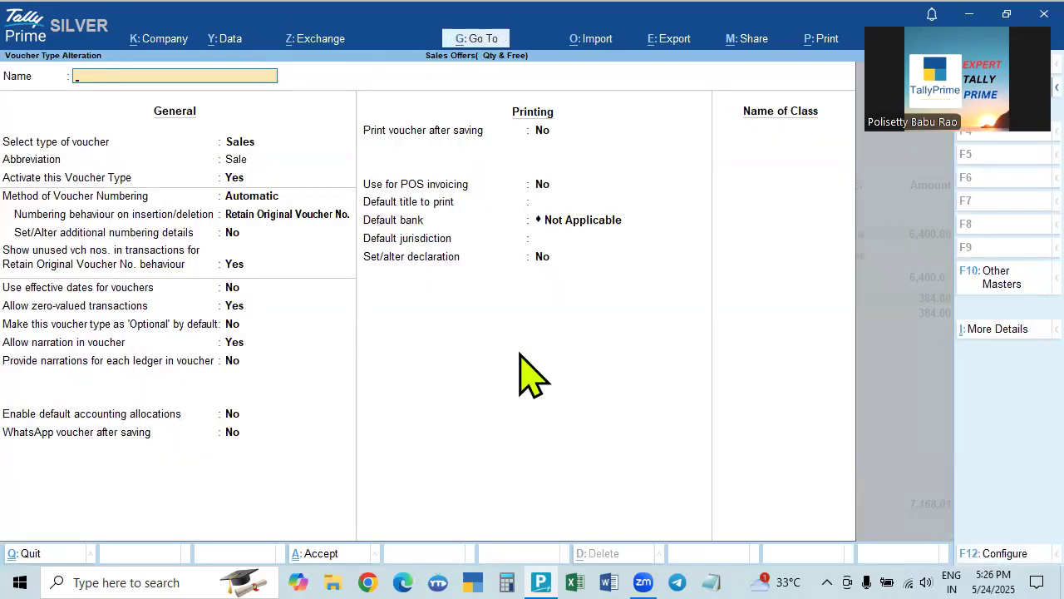
{"action": "key", "text": "Escape"}
{"action": "key", "text": "Escape"}
{"action": "key", "text": "Escape"}
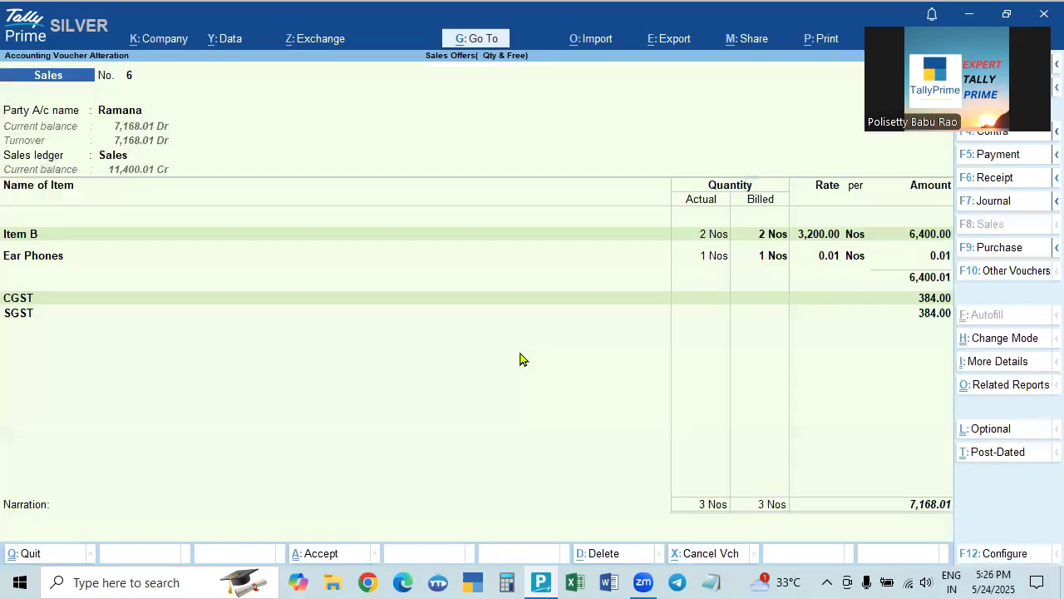
Clear the Ear Phones' Billed quantity and amount in sales voucher No. 6.
{"action": "left_click", "coordinate": [770, 255]}
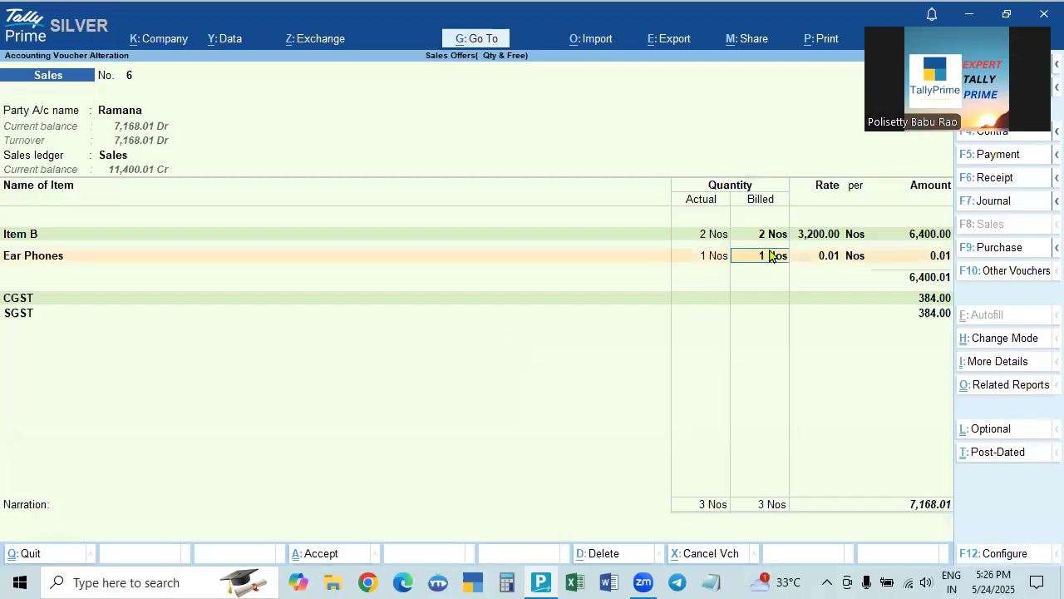
{"action": "key", "text": "BackSpace"}
{"action": "key", "text": "Return"}
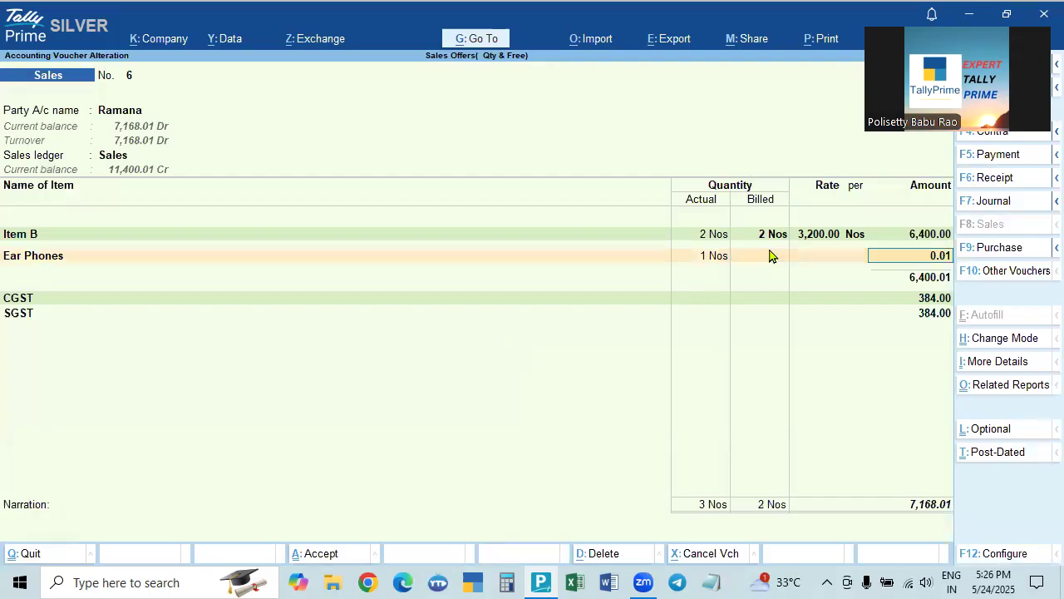
{"action": "key", "text": "BackSpace"}
{"action": "key", "text": "Return"}
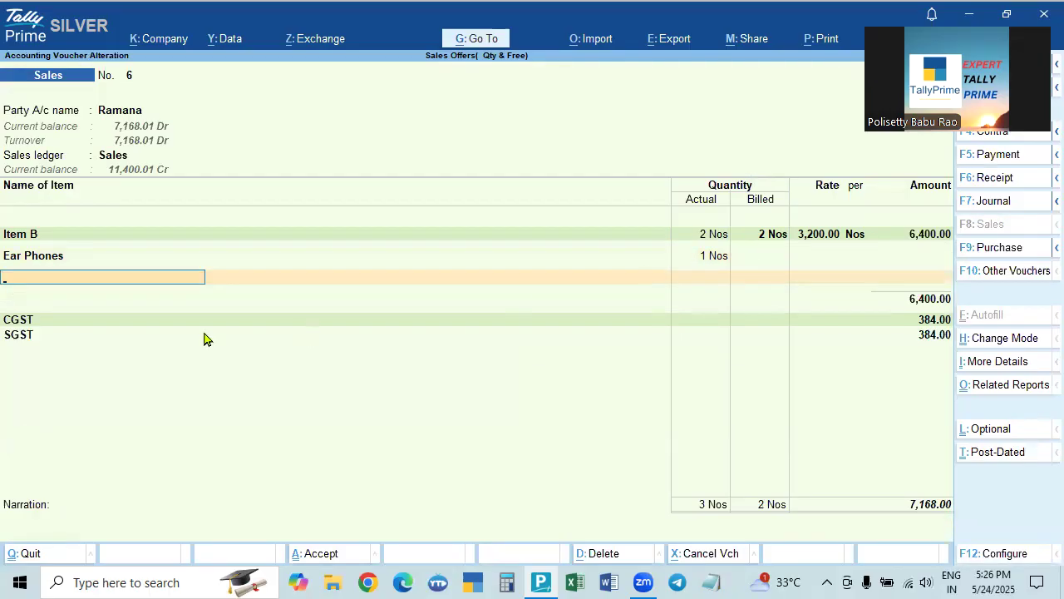
Keep the Ear Phones' Actual quantity at 1 Nos with Billed blank, and accept the remaining voucher lines.
{"action": "left_click", "coordinate": [704, 260]}
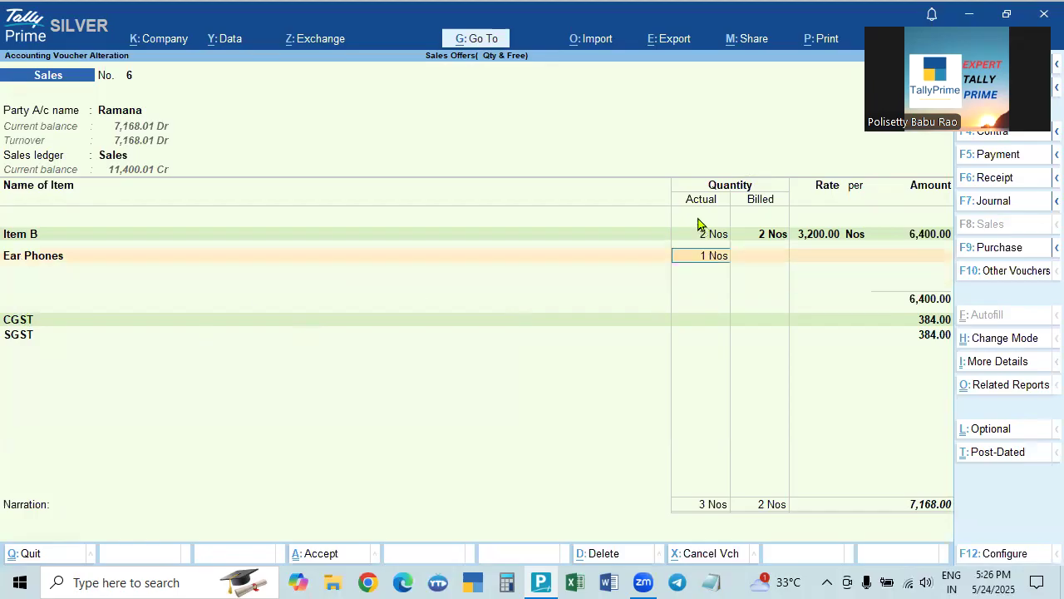
{"action": "left_click", "coordinate": [757, 261]}
{"action": "key", "text": "Return"}
{"action": "key", "text": "Return"}
{"action": "key", "text": "Return"}
{"action": "key", "text": "Return"}
{"action": "key", "text": "Return"}
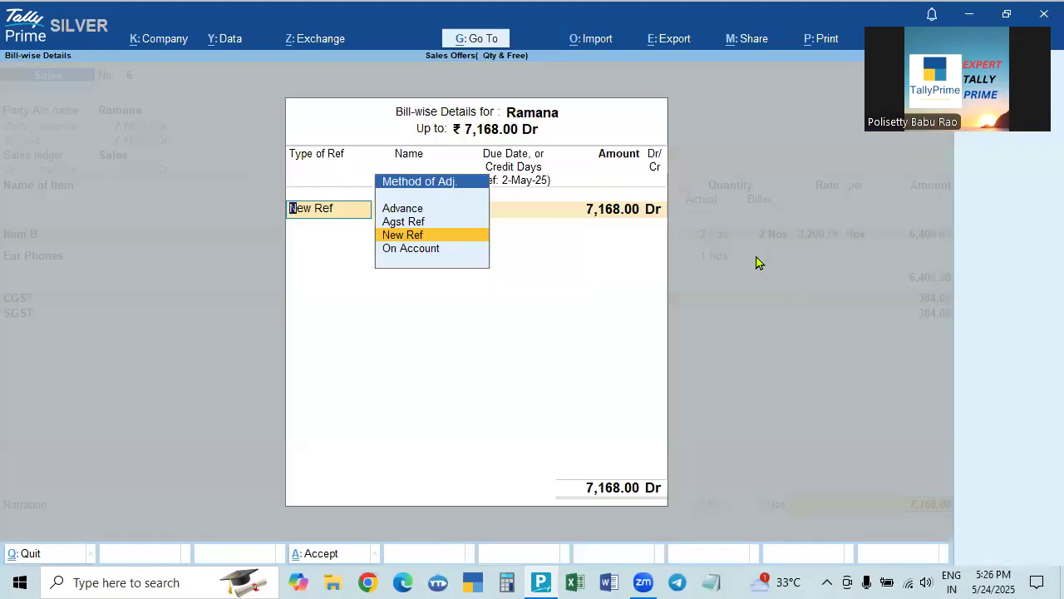
Accept the New Ref bill-wise details, save sales voucher No. 6, and reopen it to check the saved entry.
{"action": "key", "text": "Return"}
{"action": "key", "text": "Return"}
{"action": "key", "text": "Return"}
{"action": "key", "text": "Return"}
{"action": "key", "text": "Return"}
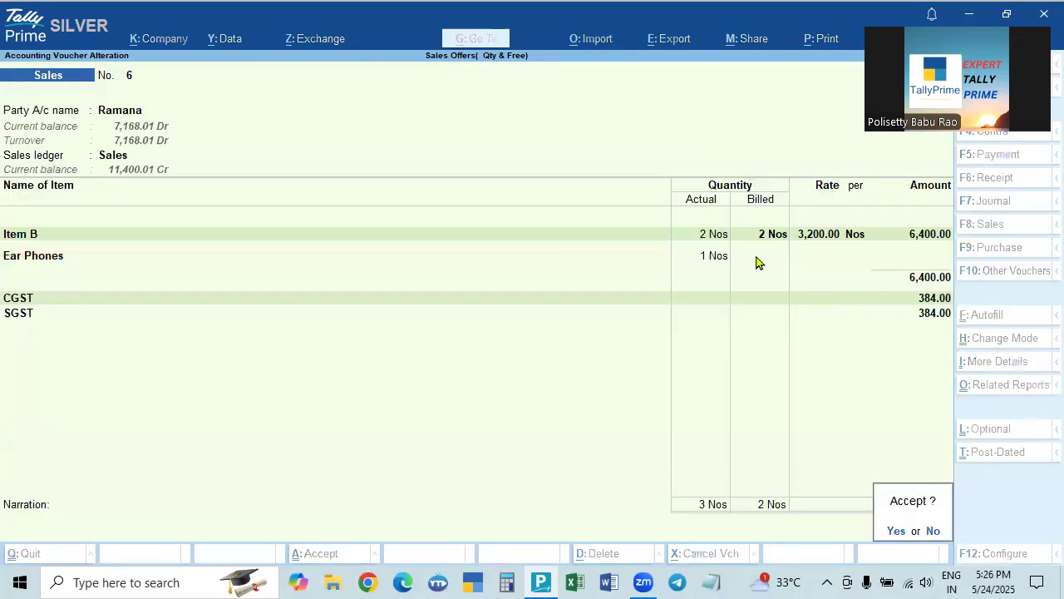
{"action": "key", "text": "Return"}
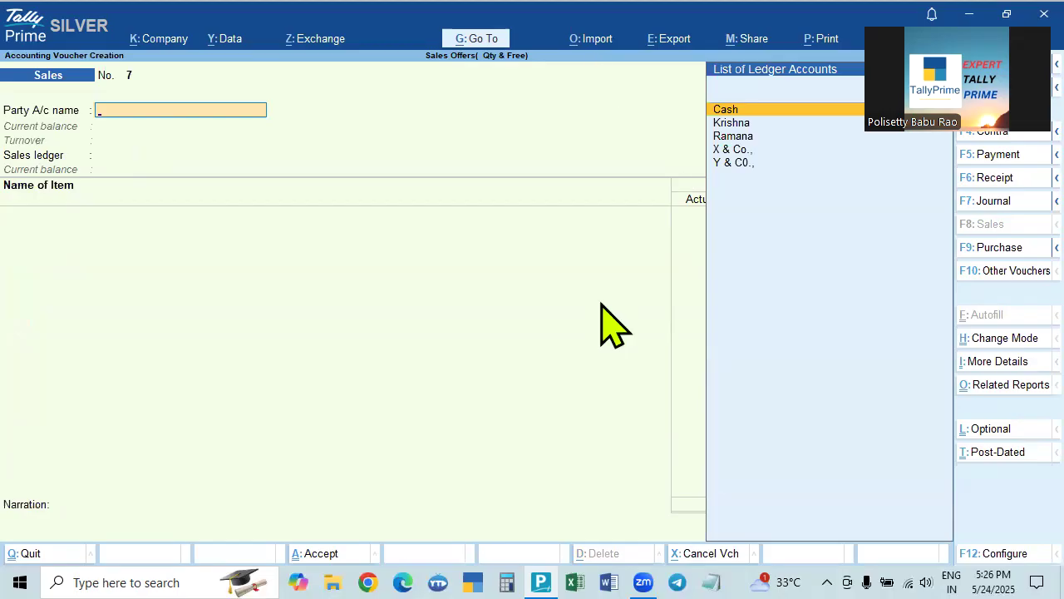
{"action": "key", "text": "Page_Up"}
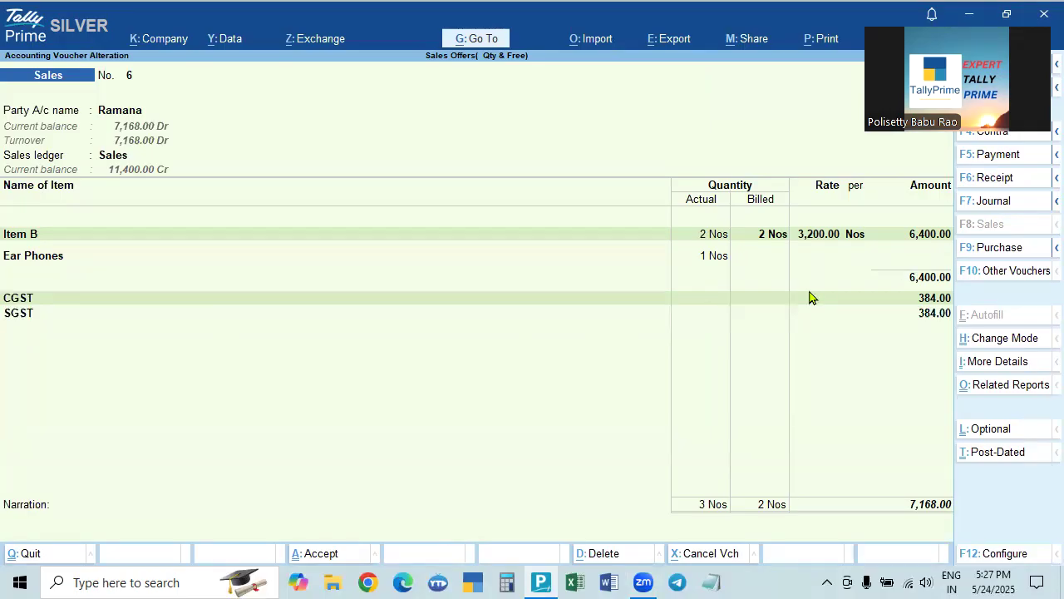
{"action": "key", "text": "ctrl+a"}
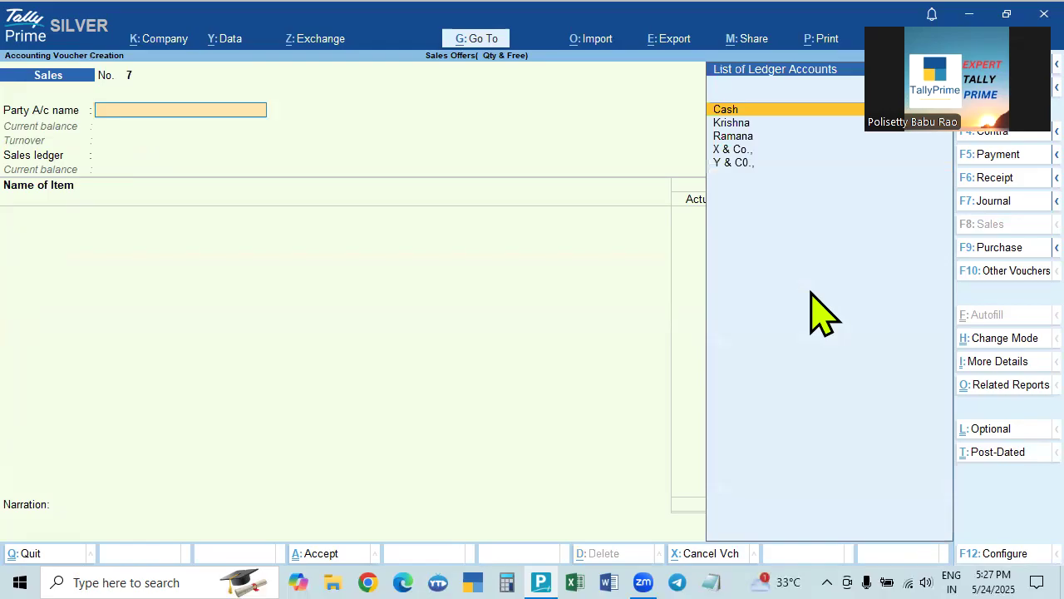
Date sales voucher No. 7 on the 4th, choose the same customer as in voucher No. 6, and use the Sales ledger.
{"action": "key", "text": "F2"}
{"action": "type", "text": "4"}
{"action": "key", "text": "Return"}
{"action": "key", "text": "Down"}
{"action": "key", "text": "Down"}
{"action": "key", "text": "Return"}
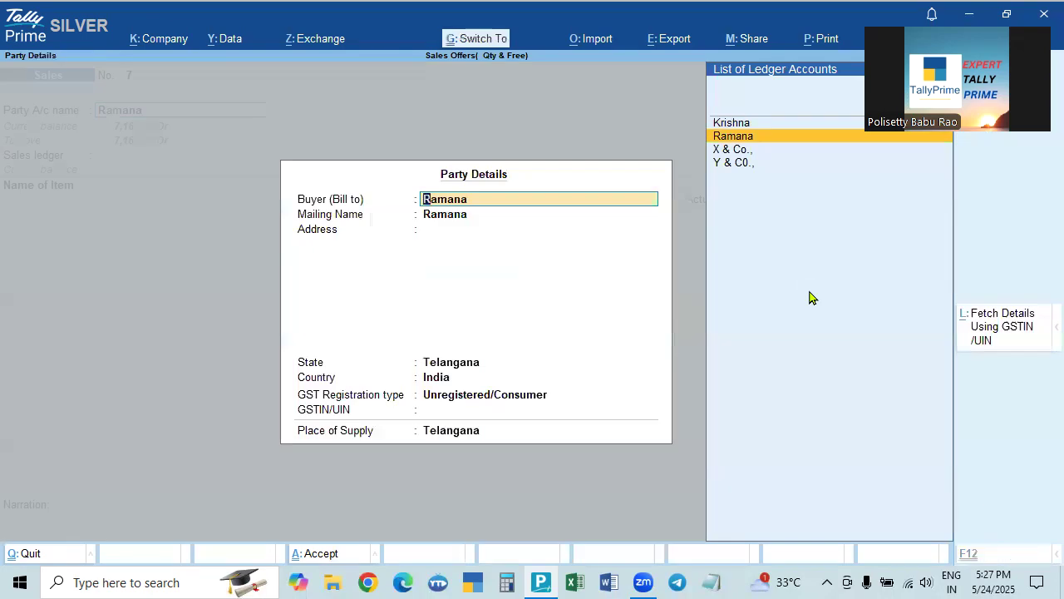
{"action": "key", "text": "ctrl+a"}
{"action": "key", "text": "Return"}
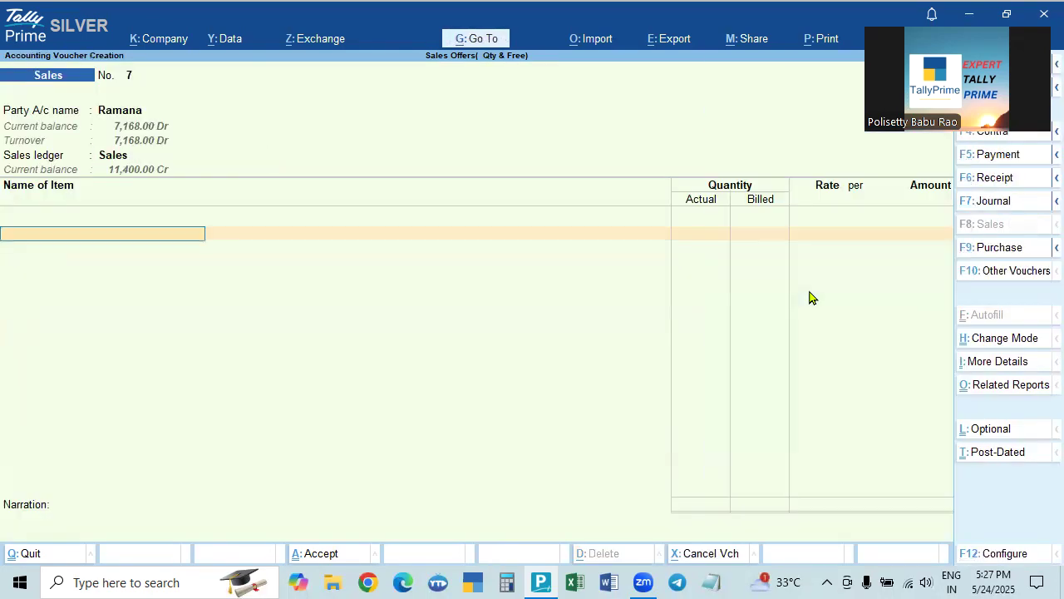
Add Item B with Actual and Billed quantities of 2 Nos at a rate of 3,200.00 per Nos.
{"action": "key", "text": "Down"}
{"action": "key", "text": "Down"}
{"action": "key", "text": "Down"}
{"action": "key", "text": "Down"}
{"action": "key", "text": "Down"}
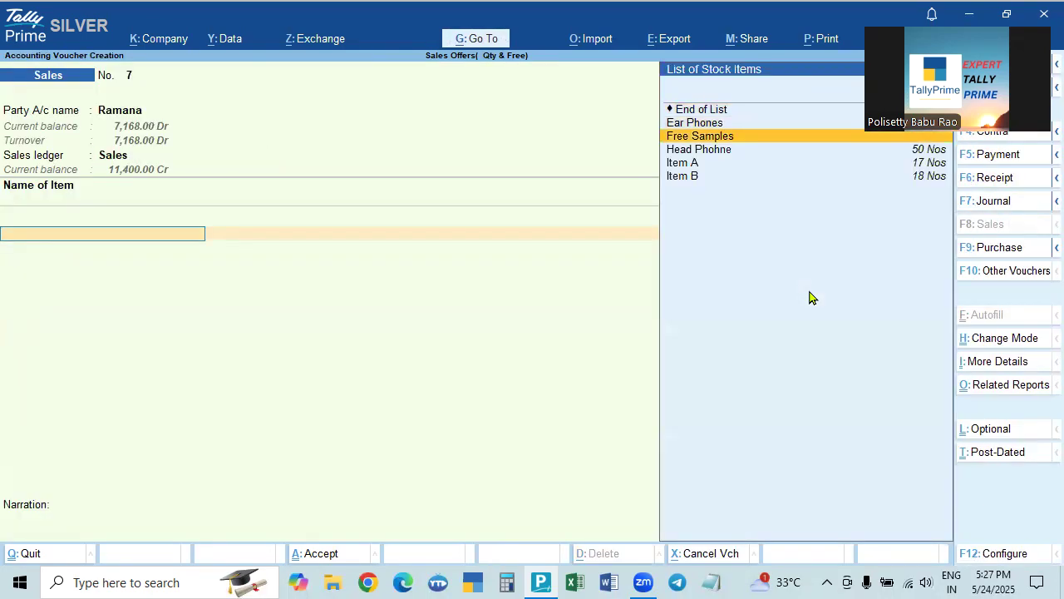
{"action": "key", "text": "Return"}
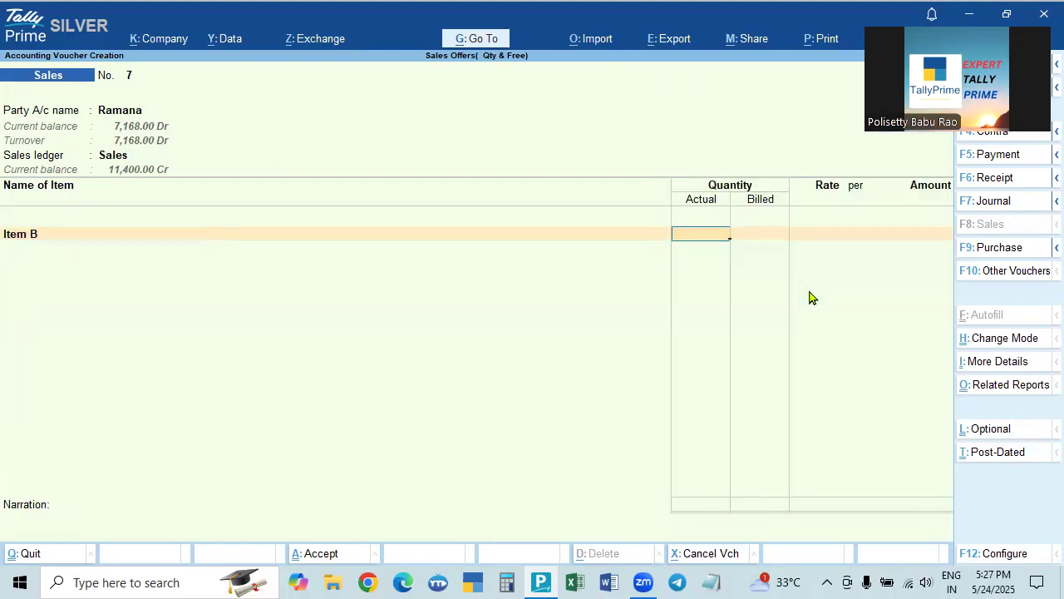
{"action": "type", "text": "2"}
{"action": "key", "text": "Return"}
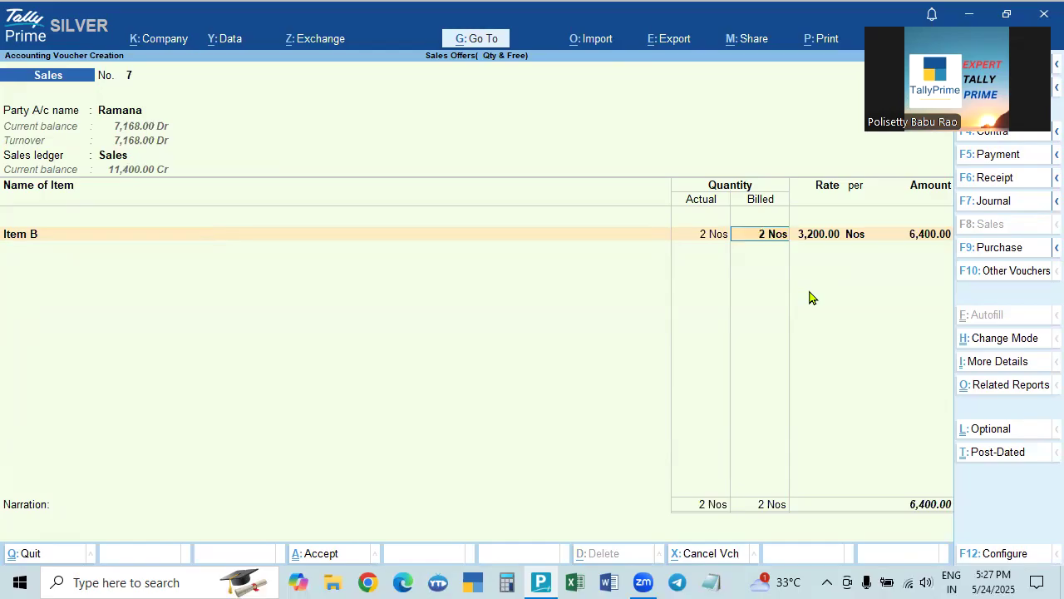
{"action": "key", "text": "Return"}
{"action": "key", "text": "Return"}
{"action": "key", "text": "Return"}
{"action": "key", "text": "Return"}
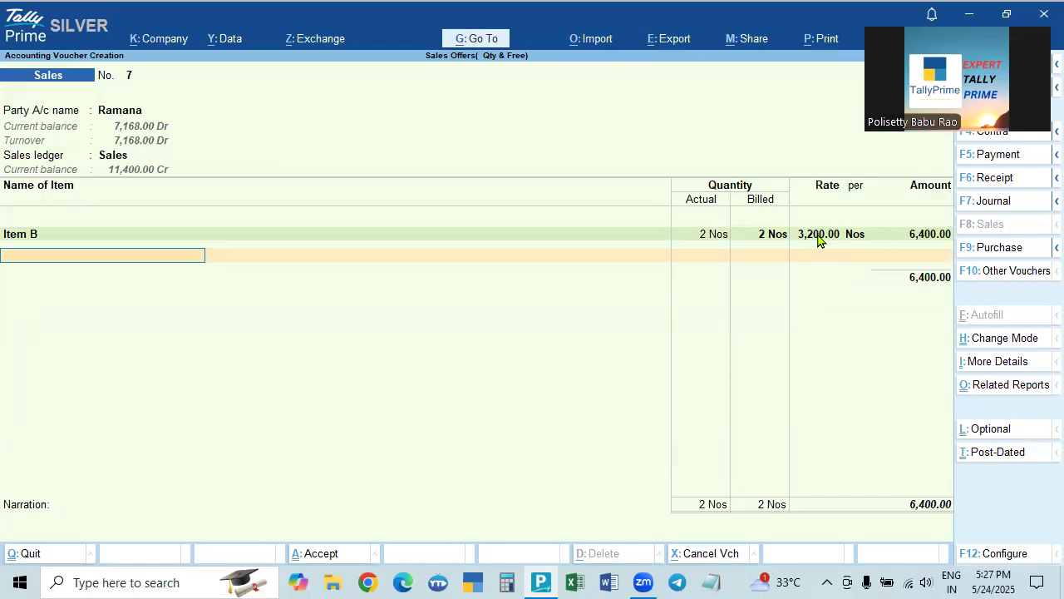
{"action": "left_click", "coordinate": [704, 236]}
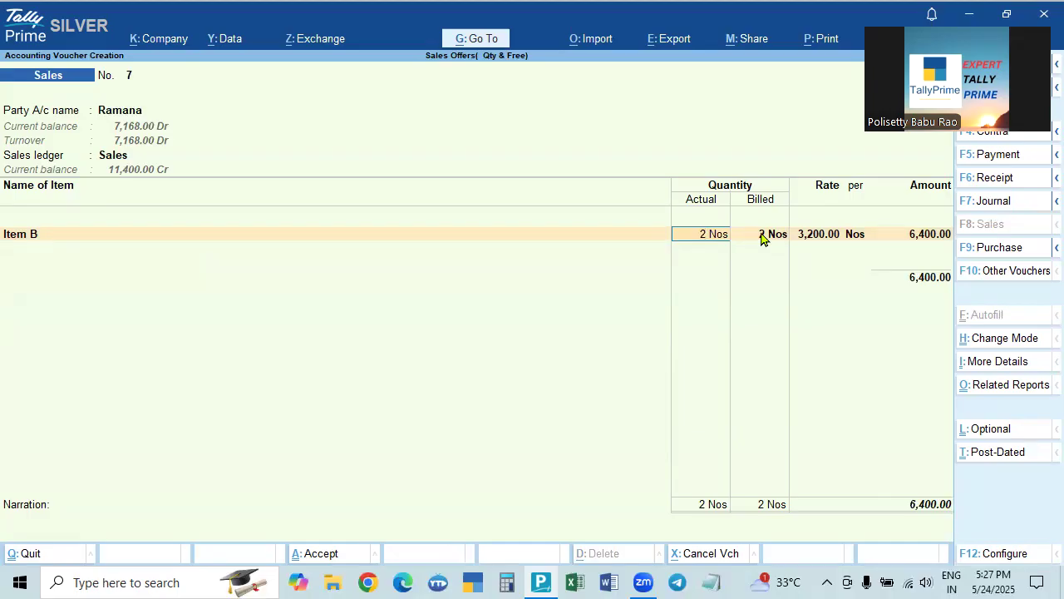
{"action": "key", "text": "Return"}
{"action": "key", "text": "Return"}
{"action": "key", "text": "Return"}
{"action": "key", "text": "Return"}
{"action": "key", "text": "Return"}
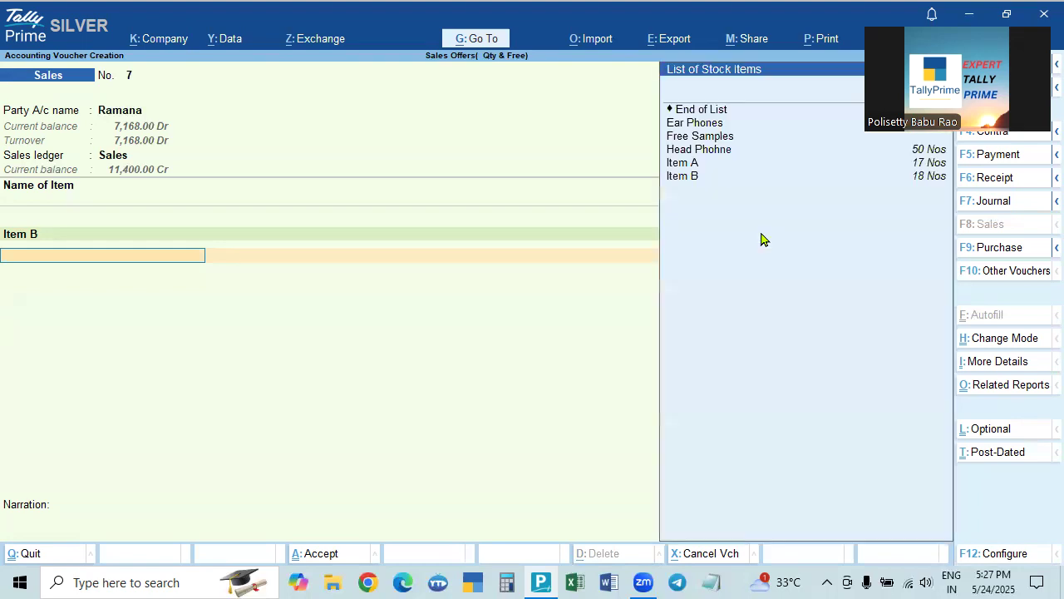
Add Ear Phones below Item B with an Actual quantity of 1 Nos, leaving its Billed quantity, rate and amount blank.
{"action": "key", "text": "Down"}
{"action": "key", "text": "Down"}
{"action": "key", "text": "Up"}
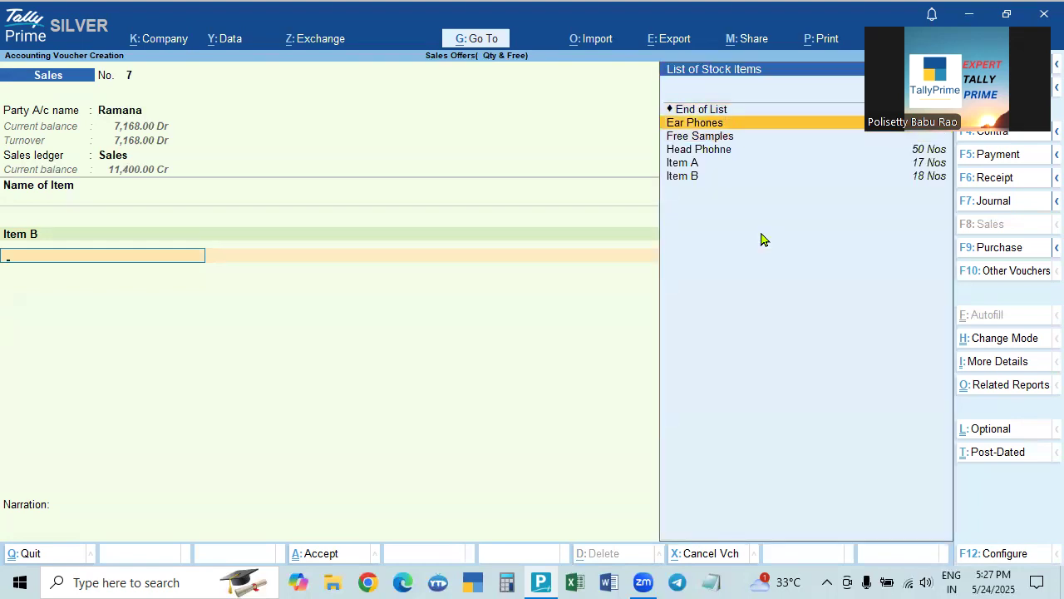
{"action": "key", "text": "Return"}
{"action": "type", "text": "1"}
{"action": "key", "text": "Return"}
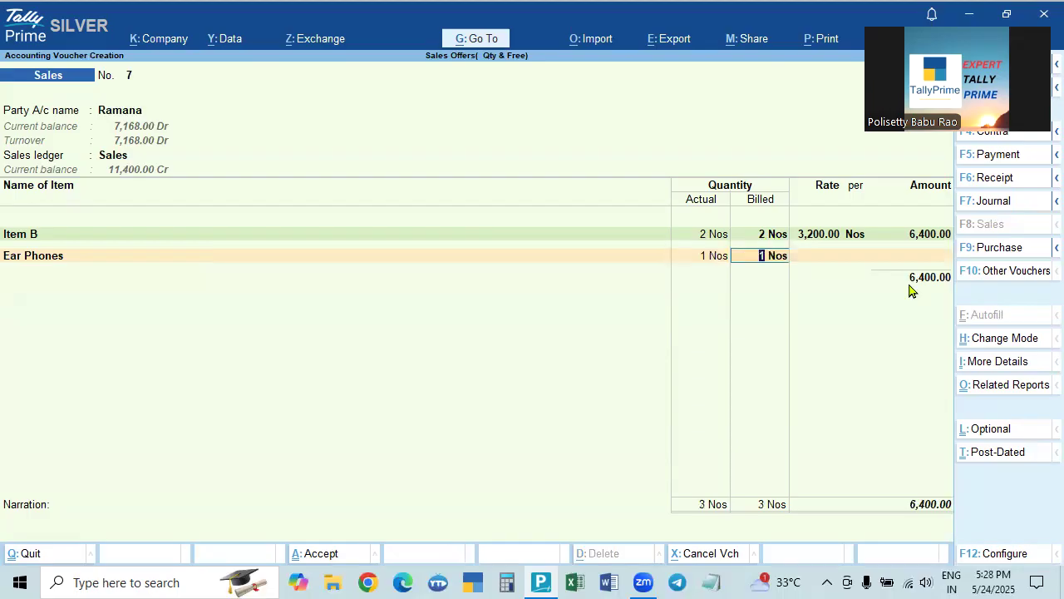
{"action": "key", "text": "BackSpace"}
{"action": "key", "text": "Return"}
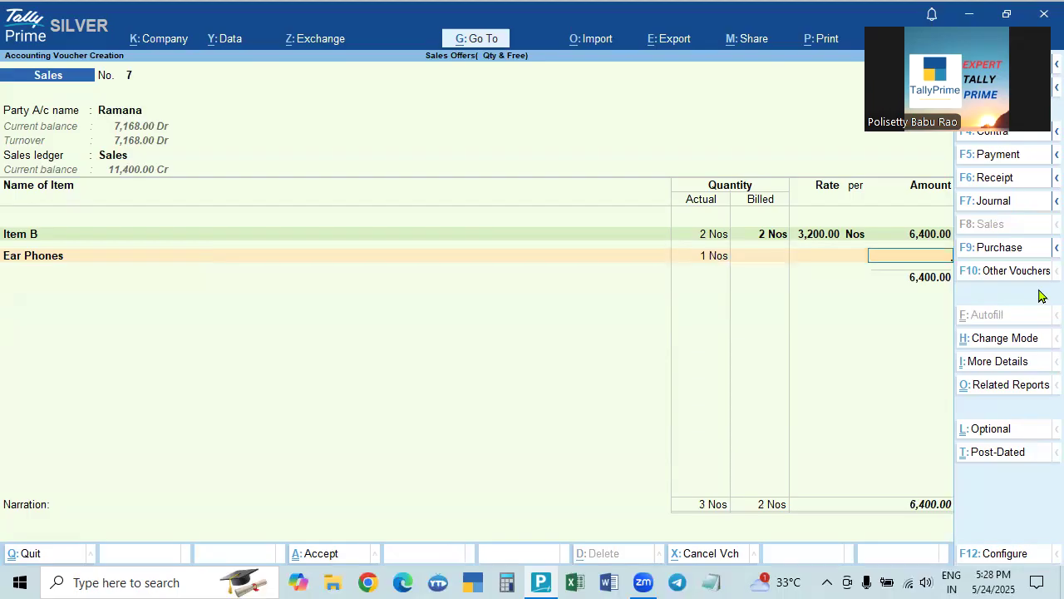
{"action": "key", "text": "Return"}
Add Head Phohne below Ear Phones with an Actual quantity of 1 Nos, leaving its Billed quantity, rate and amount blank.
{"action": "key", "text": "Down"}
{"action": "key", "text": "Down"}
{"action": "key", "text": "Down"}
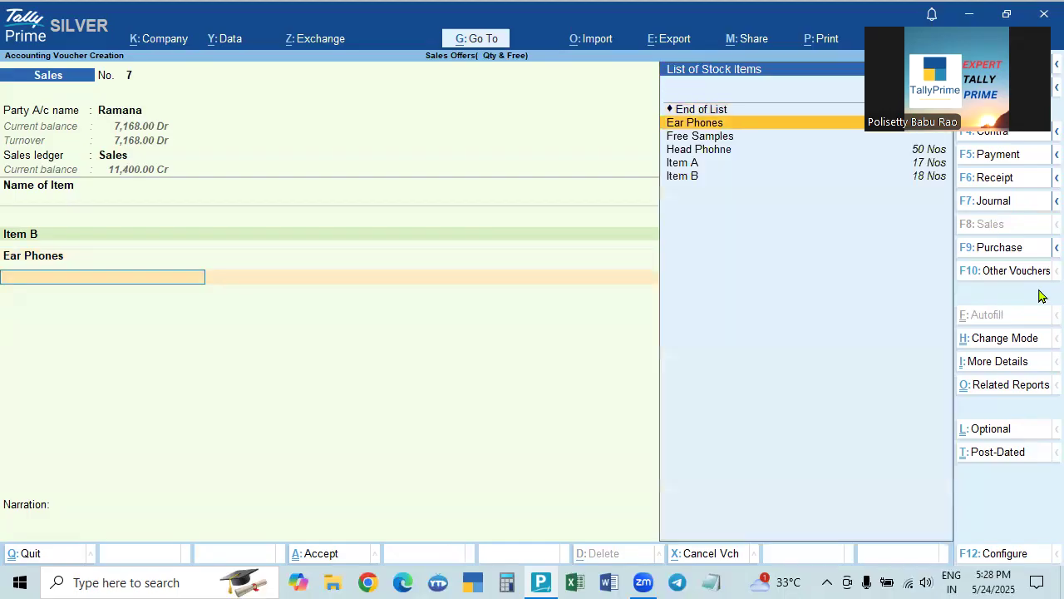
{"action": "key", "text": "Return"}
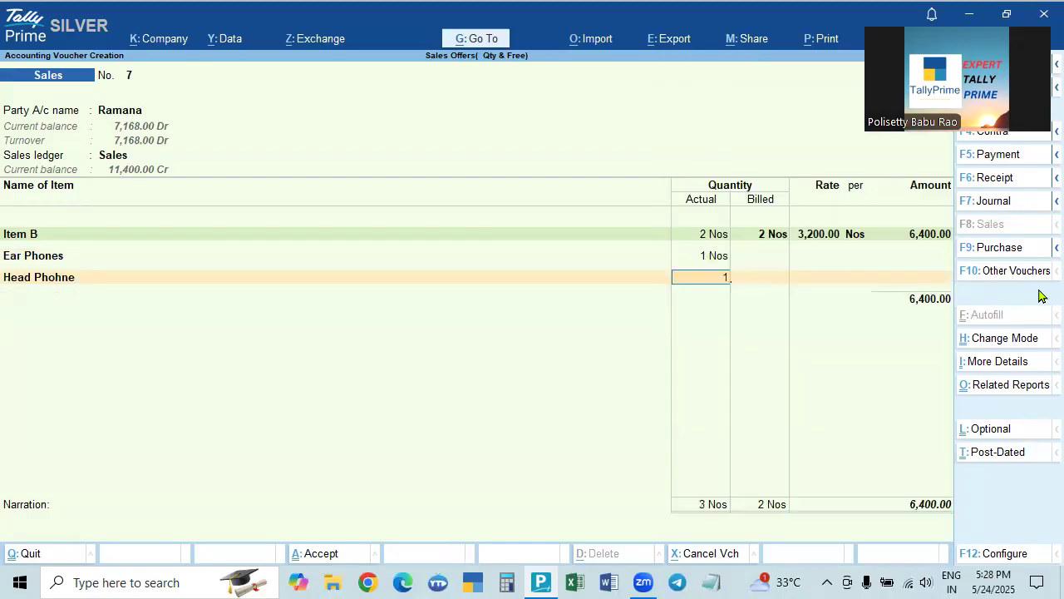
{"action": "key", "text": "Return"}
{"action": "key", "text": "BackSpace"}
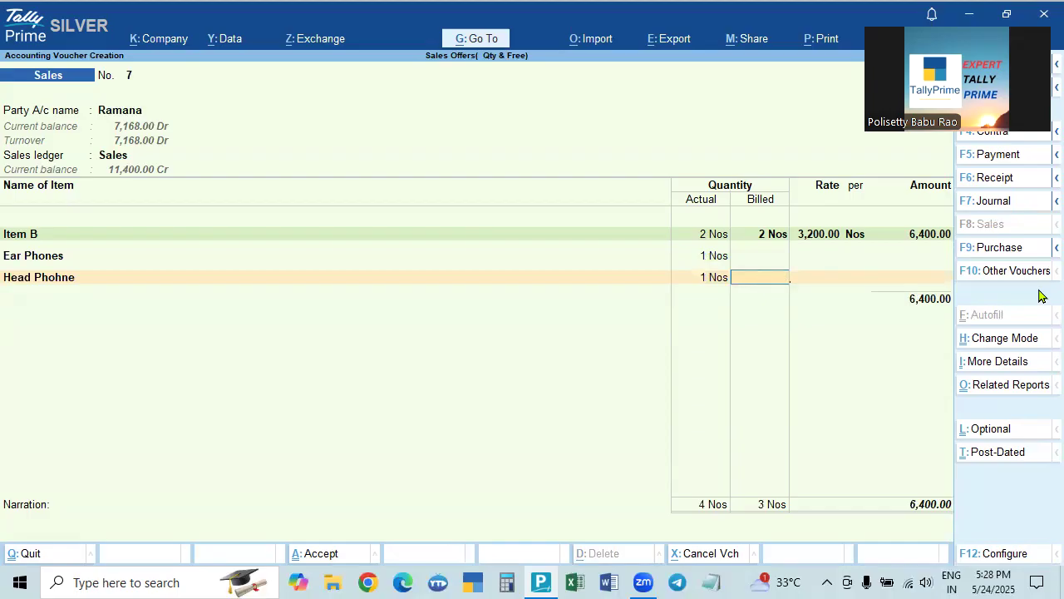
{"action": "key", "text": "Return"}
{"action": "key", "text": "Return"}
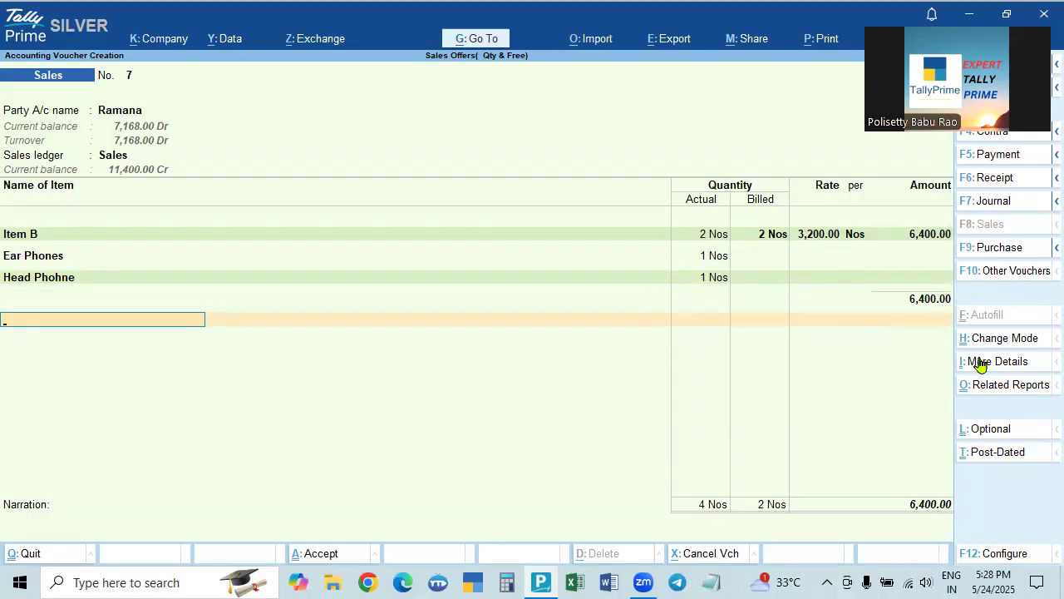
Add the CGST and SGST ledgers below the items in sales voucher No. 7.
{"action": "type", "text": "Cgst"}
{"action": "key", "text": "Return"}
{"action": "type", "text": "Sgst"}
{"action": "key", "text": "Return"}
{"action": "key", "text": "Return"}
{"action": "key", "text": "Return"}
{"action": "key", "text": "Return"}
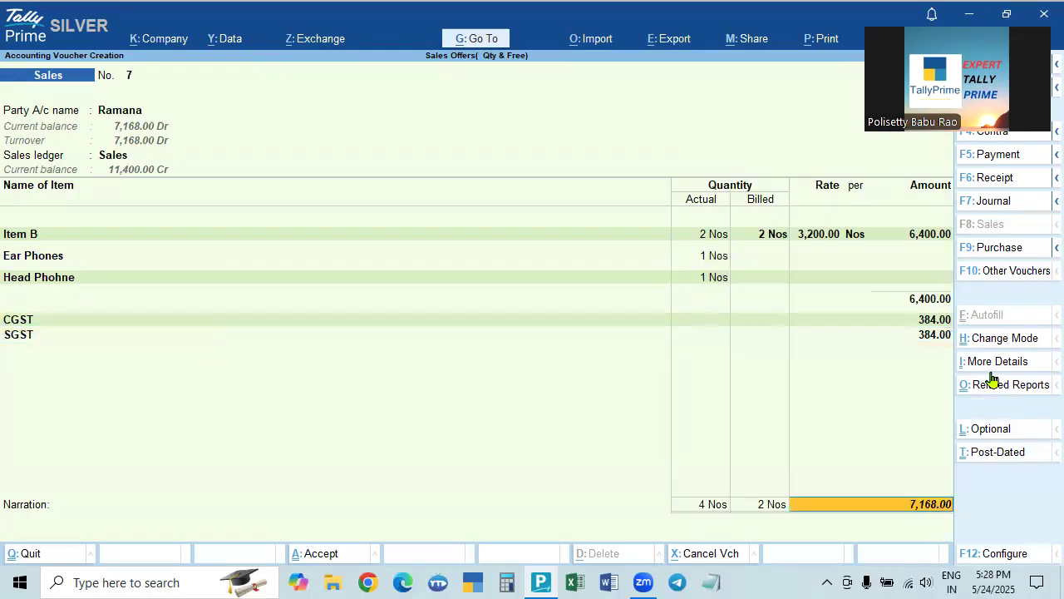
Accept the bill-wise details, save sales voucher No. 7, and reopen it to check the saved entry.
{"action": "key", "text": "Return"}
{"action": "key", "text": "Return"}
{"action": "key", "text": "Return"}
{"action": "key", "text": "Return"}
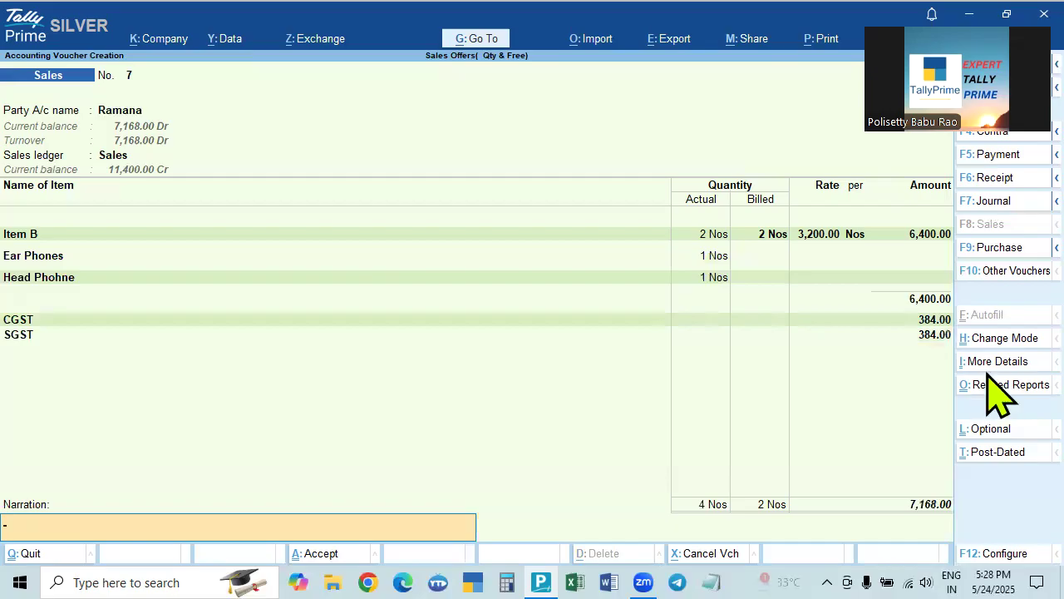
{"action": "key", "text": "Return"}
{"action": "key", "text": "Return"}
{"action": "key", "text": "Page_Up"}
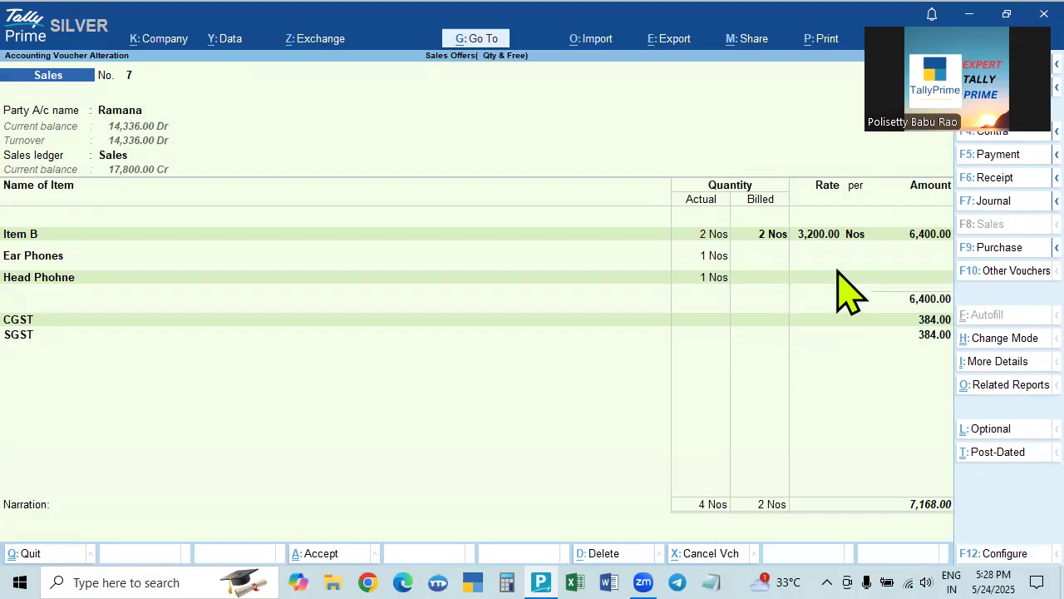
{"action": "key", "text": "ctrl+a"}
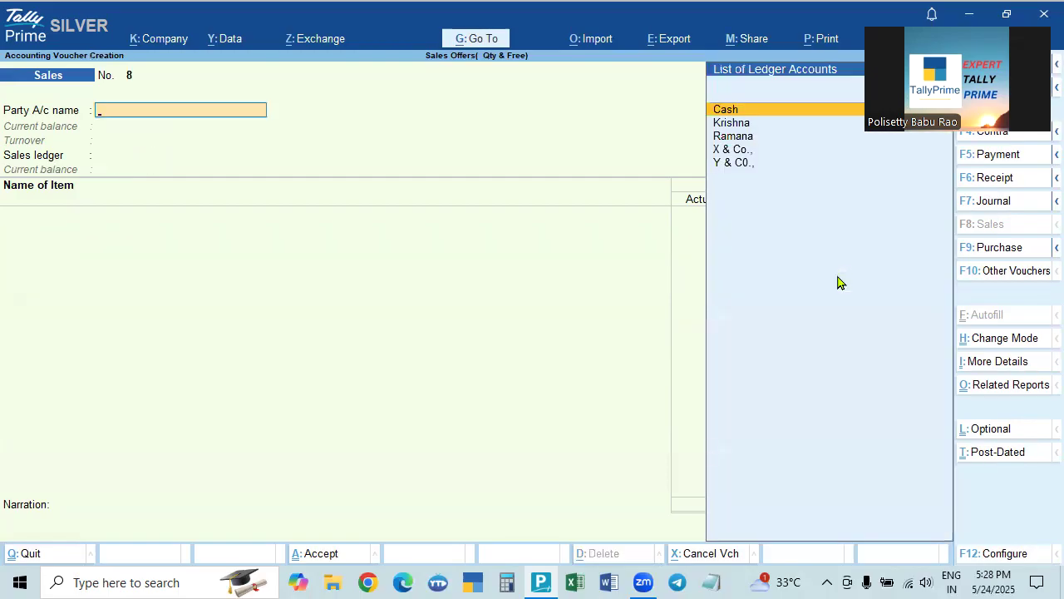
Open the Stock Summary to examine the closing quantities of the sold and free items.
{"action": "key", "text": "Escape"}
{"action": "key", "text": "Down"}
{"action": "key", "text": "Down"}
{"action": "key", "text": "Down"}
{"action": "key", "text": "Down"}
{"action": "key", "text": "Down"}
{"action": "key", "text": "Down"}
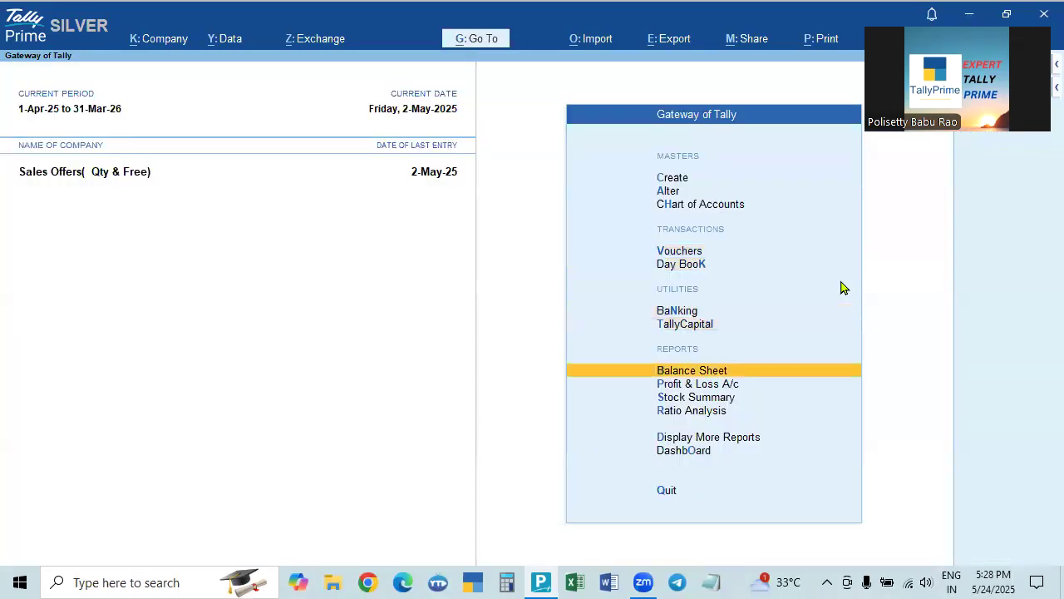
{"action": "key", "text": "Return"}
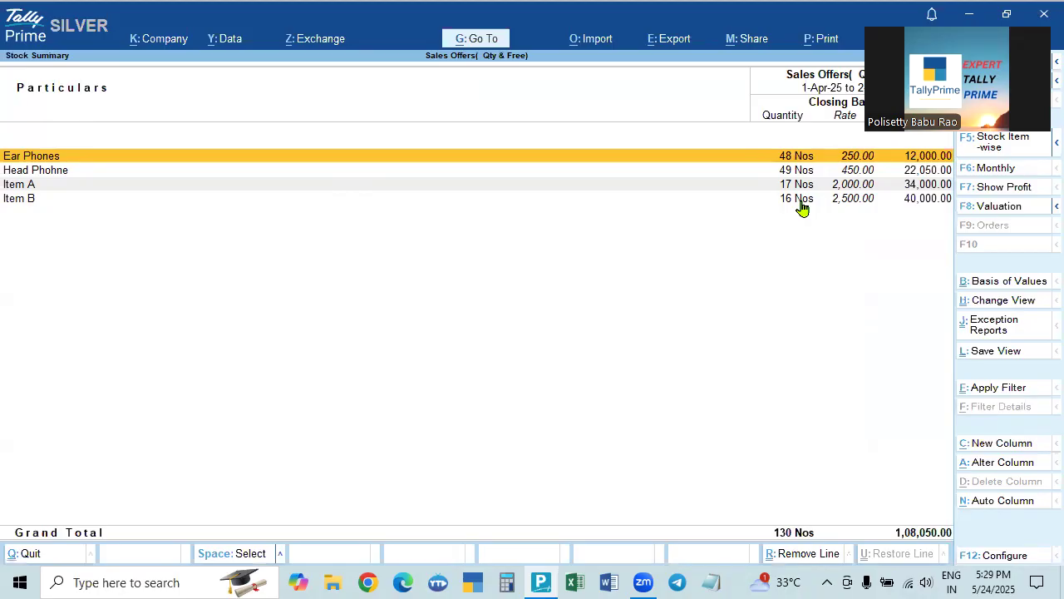
Open the Day Book with its period starting 1-4-25 to list all recorded purchase and sales vouchers.
{"action": "key", "text": "Escape"}
{"action": "key", "text": "Up"}
{"action": "key", "text": "Up"}
{"action": "key", "text": "Up"}
{"action": "key", "text": "Up"}
{"action": "key", "text": "Up"}
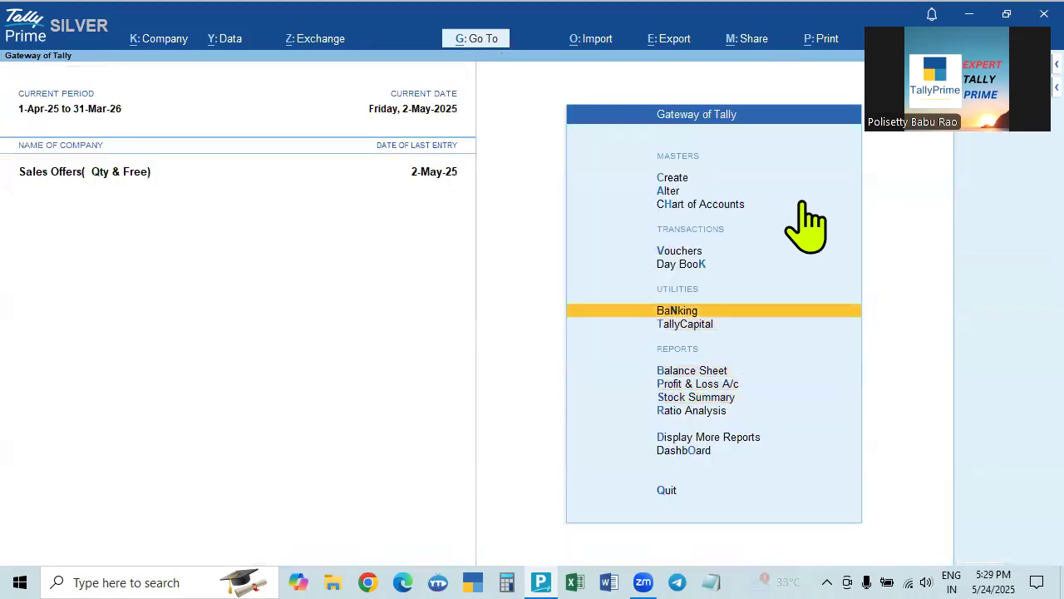
{"action": "key", "text": "Return"}
{"action": "key", "text": "F2"}
{"action": "type", "text": "1-4-25"}
{"action": "key", "text": "Return"}
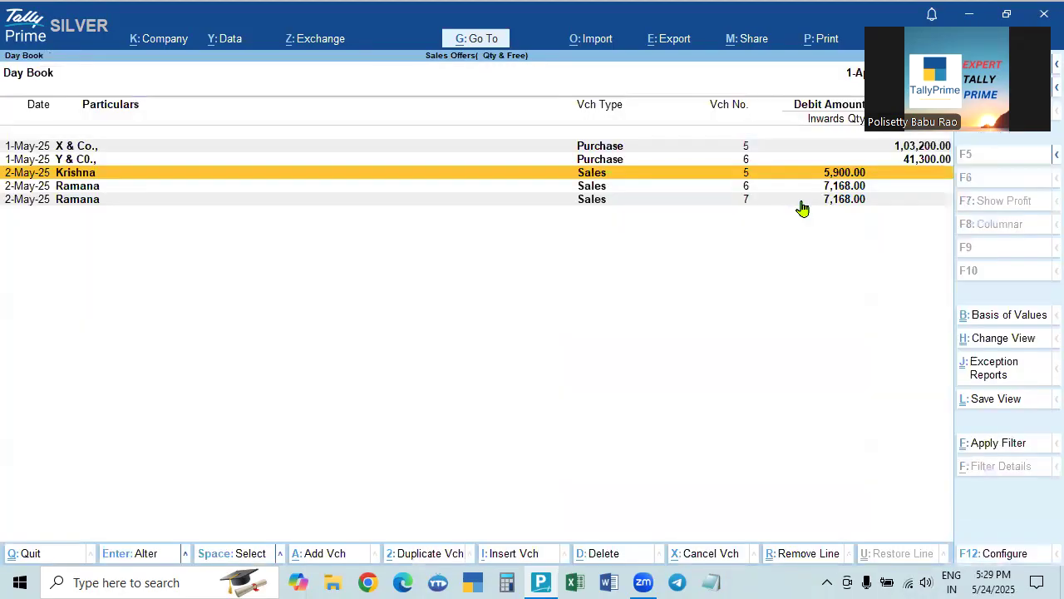
Open sales vouchers No. 5 and No. 6 from the Day Book to examine their quantities.
{"action": "key", "text": "Up"}
{"action": "key", "text": "Up"}
{"action": "key", "text": "Down"}
{"action": "key", "text": "Down"}
{"action": "key", "text": "Return"}
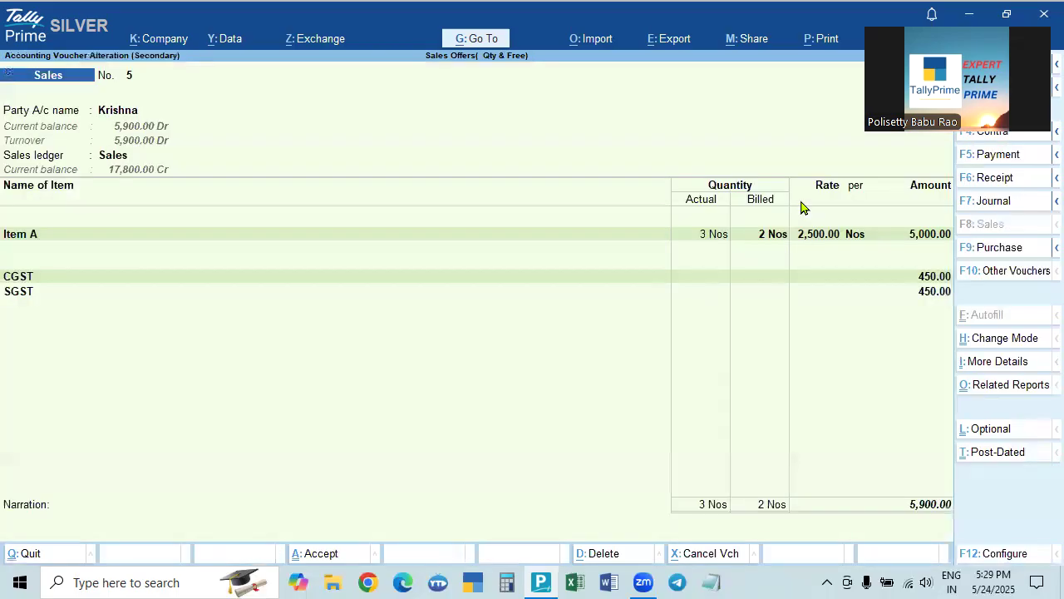
{"action": "key", "text": "ctrl+a"}
{"action": "key", "text": "Return"}
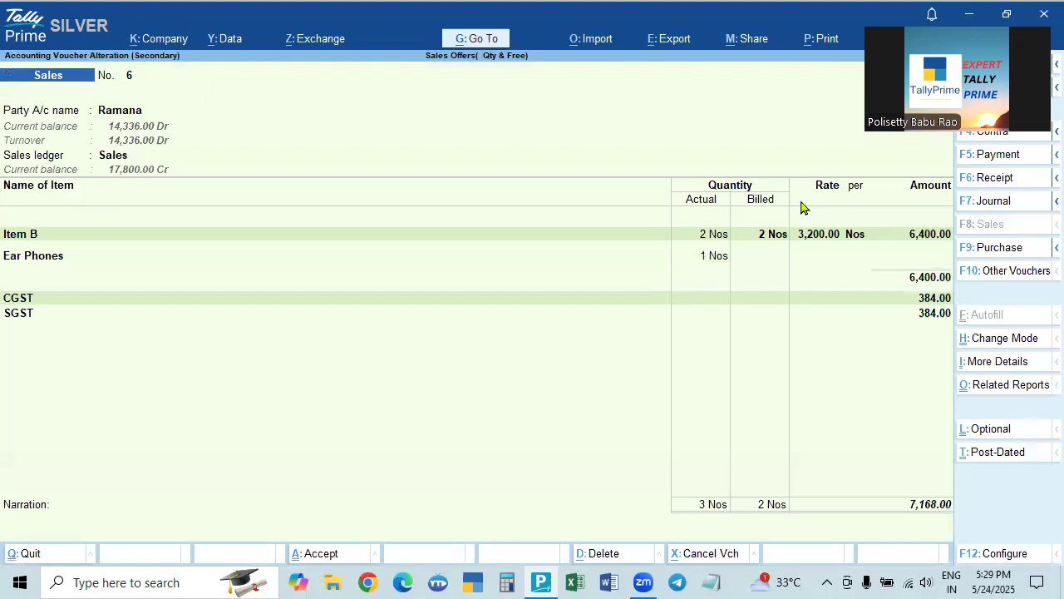
{"action": "key", "text": "Escape"}
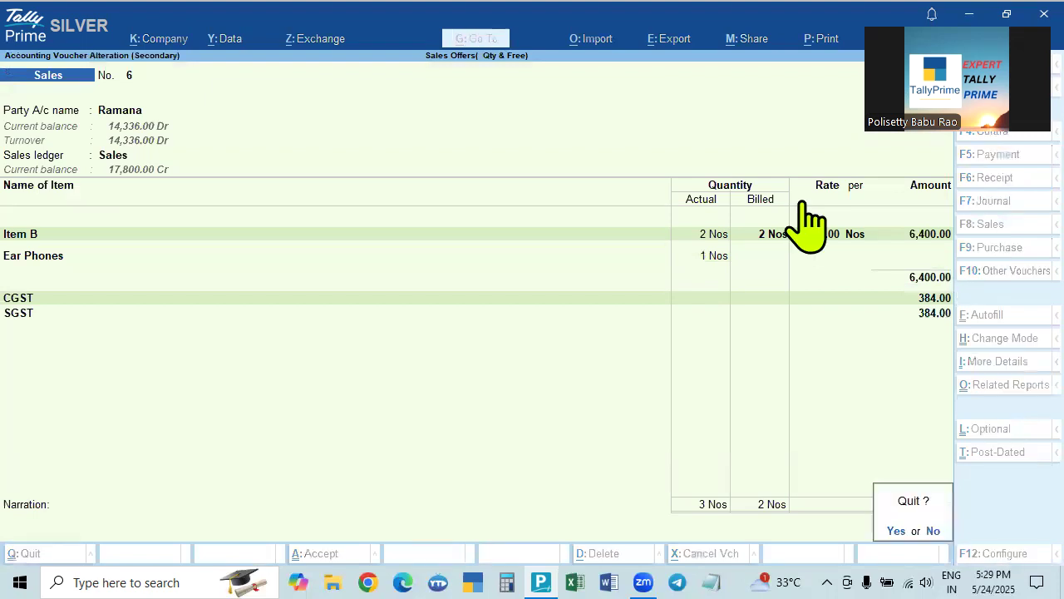
{"action": "key", "text": "y"}
Reopen sales voucher No. 5 to examine Item A's Actual quantity against its Billed quantity.
{"action": "key", "text": "Up"}
{"action": "key", "text": "Return"}
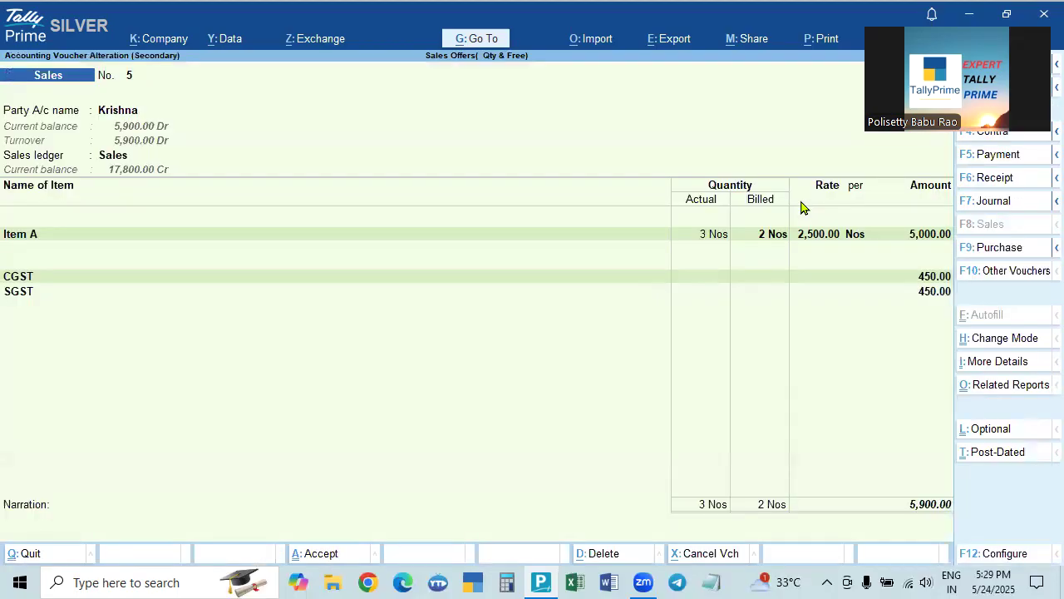
{"action": "key", "text": "Escape"}
{"action": "key", "text": "y"}
{"action": "key", "text": "Down"}
{"action": "key", "text": "Down"}
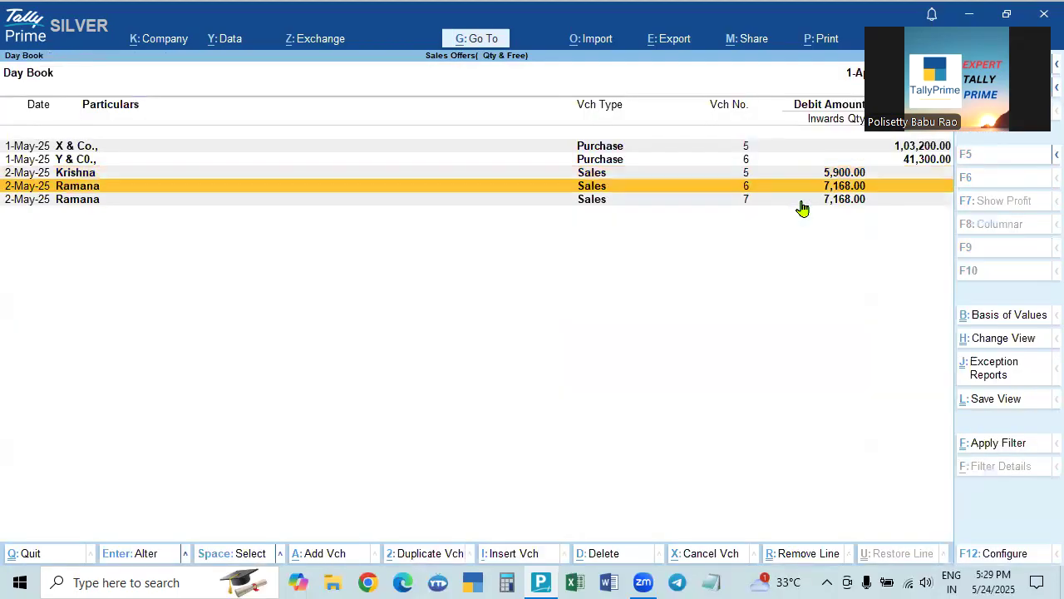
{"action": "key", "text": "Up"}
{"action": "key", "text": "Up"}
{"action": "left_click", "coordinate": [802, 204]}
{"action": "key", "text": "Up"}
{"action": "key", "text": "Up"}
{"action": "key", "text": "Return"}
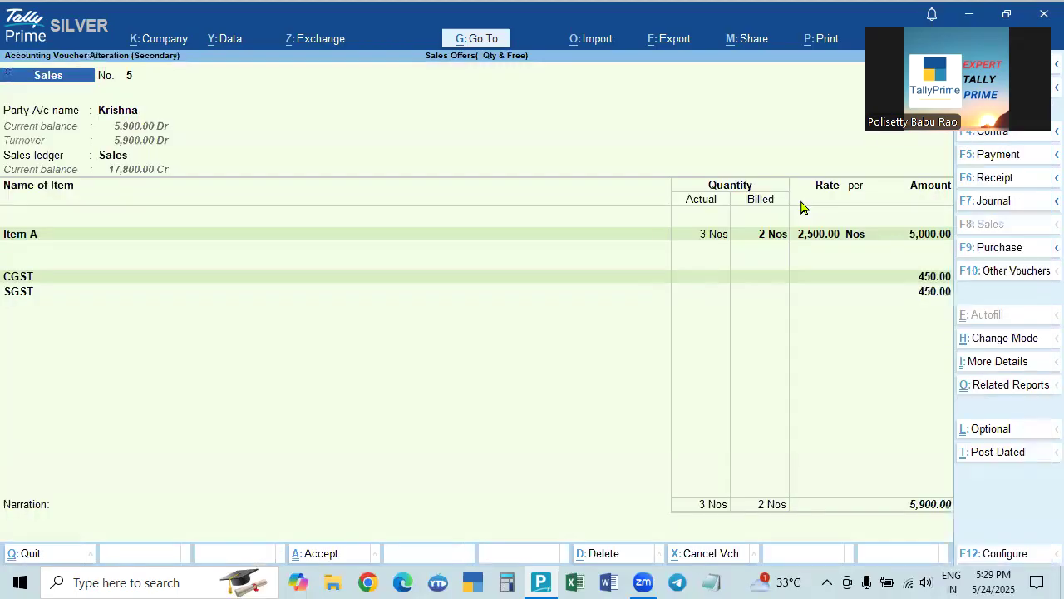
{"action": "key", "text": "Escape"}
{"action": "key", "text": "y"}
Examine the free item lines in sales vouchers No. 6 and No. 7, and return to the Gateway of Tally.
{"action": "key", "text": "Down"}
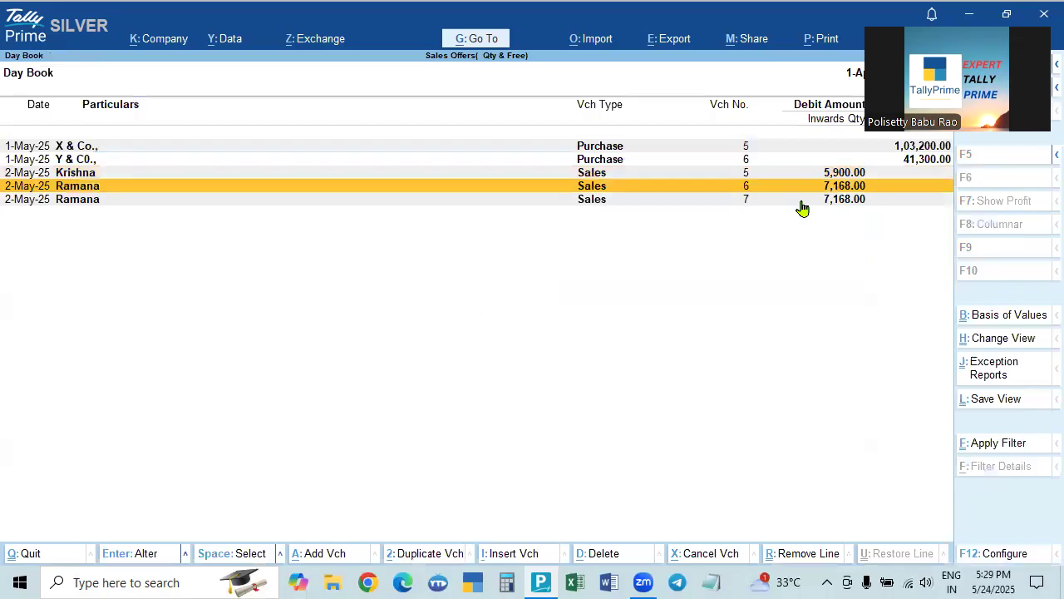
{"action": "key", "text": "Return"}
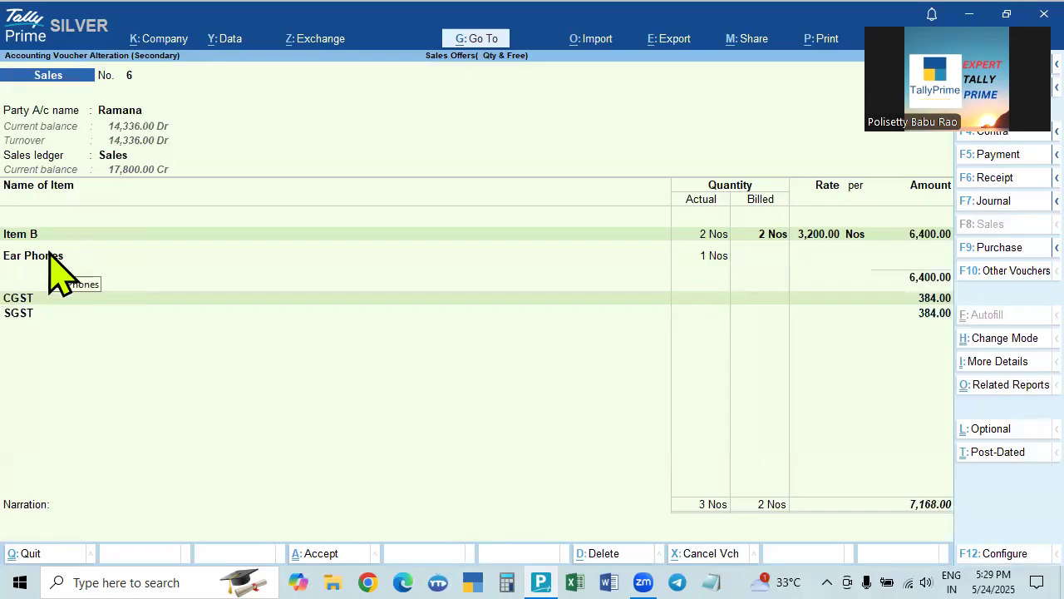
{"action": "key", "text": "Escape"}
{"action": "key", "text": "Down"}
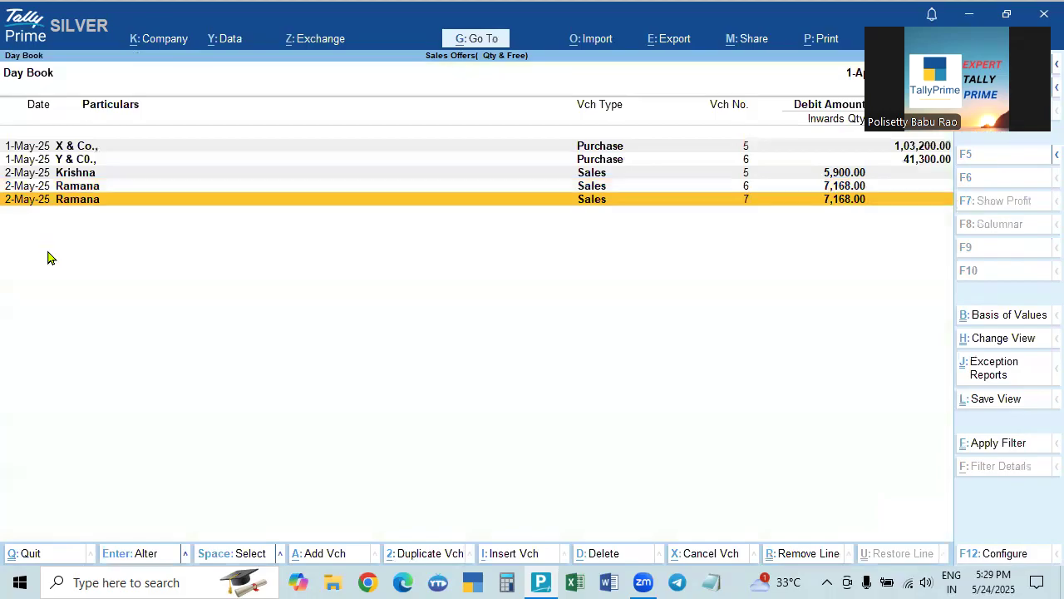
{"action": "key", "text": "Return"}
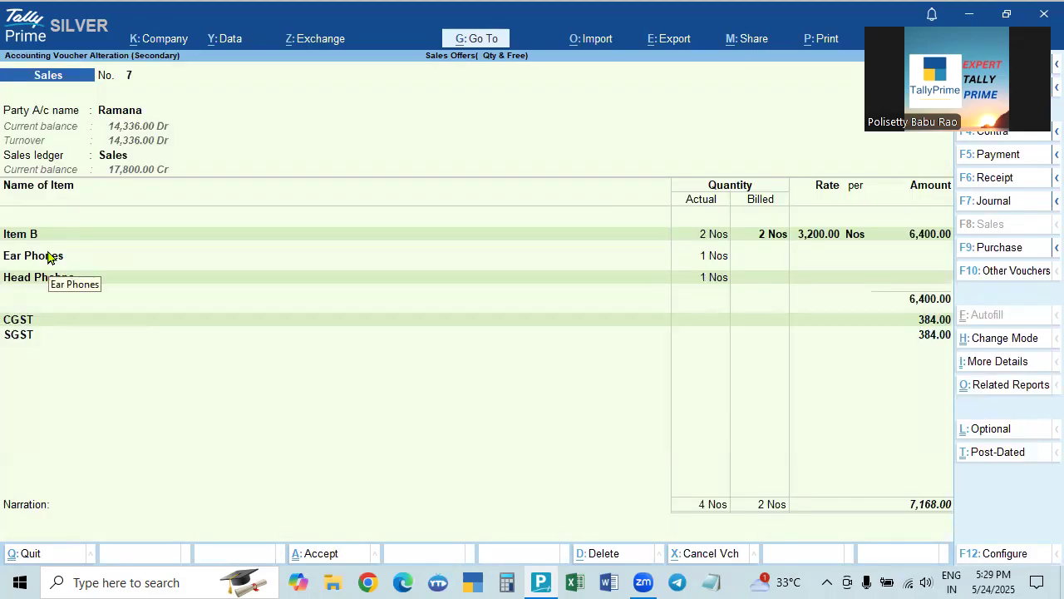
{"action": "key", "text": "Escape"}
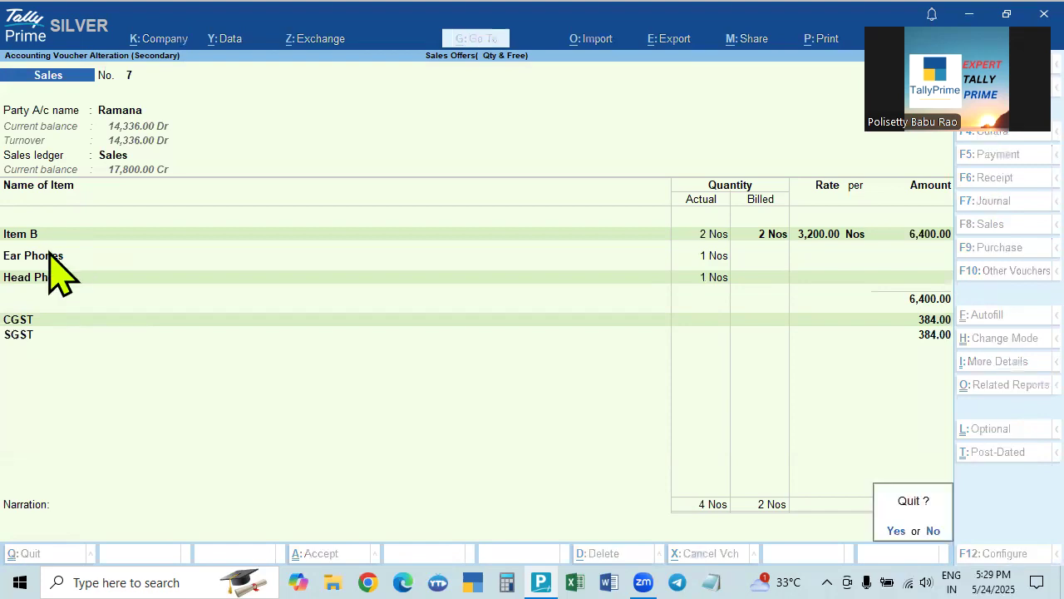
{"action": "key", "text": "Return"}
{"action": "key", "text": "Escape"}
{"action": "key", "text": "Escape"}
{"action": "key", "text": "Escape"}
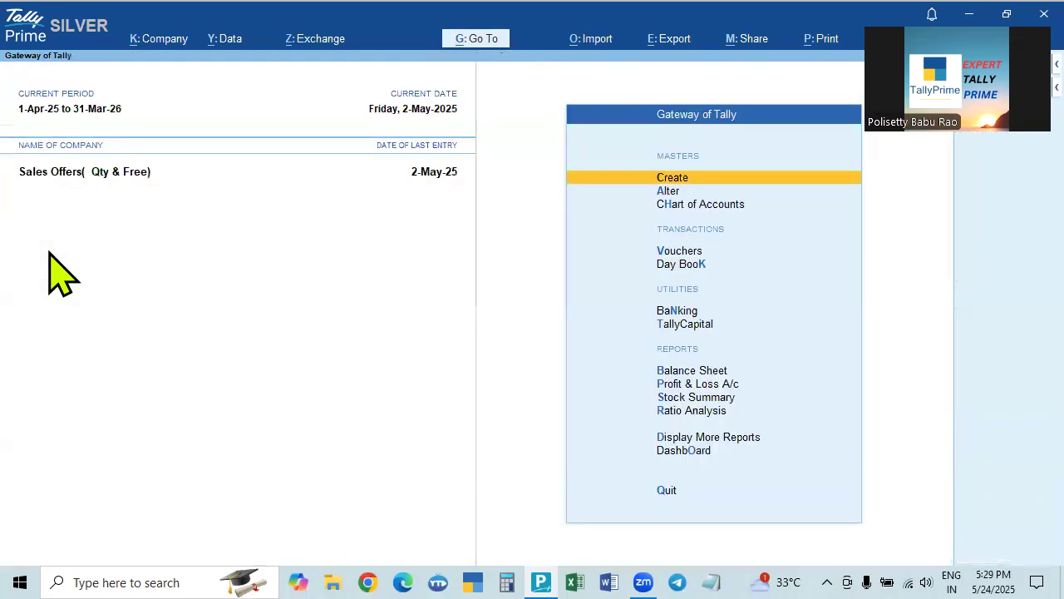
Open the Sales voucher type for alteration and check its Allow zero-valued transactions setting.
{"action": "key", "text": "Down"}
{"action": "key", "text": "Down"}
{"action": "key", "text": "Up"}
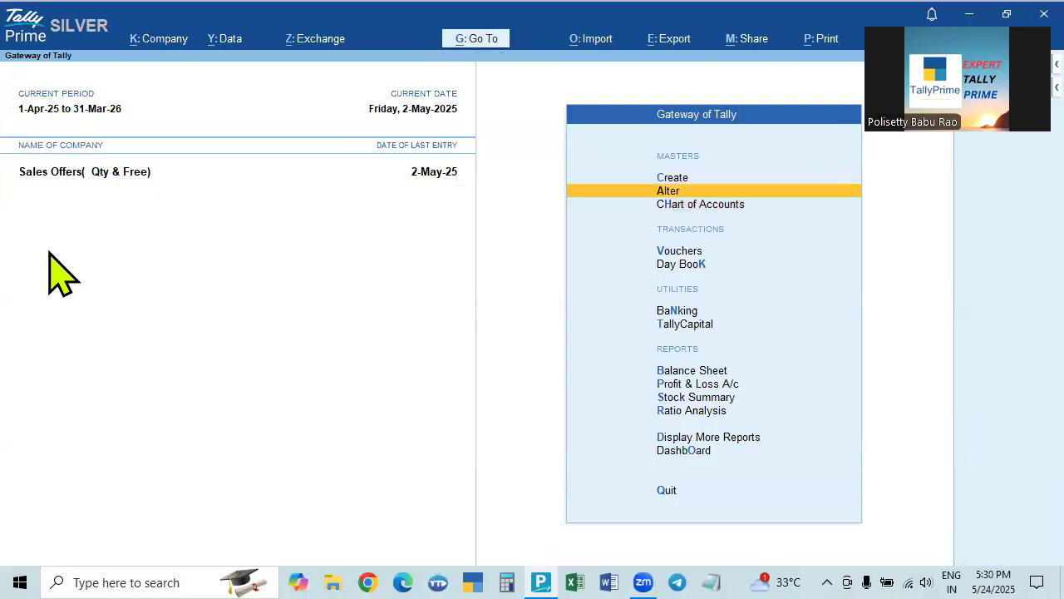
{"action": "key", "text": "Return"}
{"action": "key", "text": "Down"}
{"action": "key", "text": "Down"}
{"action": "key", "text": "Down"}
{"action": "key", "text": "Return"}
{"action": "key", "text": "Down"}
{"action": "key", "text": "Down"}
{"action": "key", "text": "Down"}
{"action": "key", "text": "Down"}
{"action": "key", "text": "Down"}
{"action": "key", "text": "Down"}
{"action": "key", "text": "Down"}
{"action": "key", "text": "Down"}
{"action": "key", "text": "Down"}
{"action": "key", "text": "Down"}
{"action": "key", "text": "Down"}
{"action": "key", "text": "Down"}
{"action": "key", "text": "Down"}
{"action": "key", "text": "Down"}
{"action": "key", "text": "Down"}
{"action": "key", "text": "Down"}
{"action": "key", "text": "Down"}
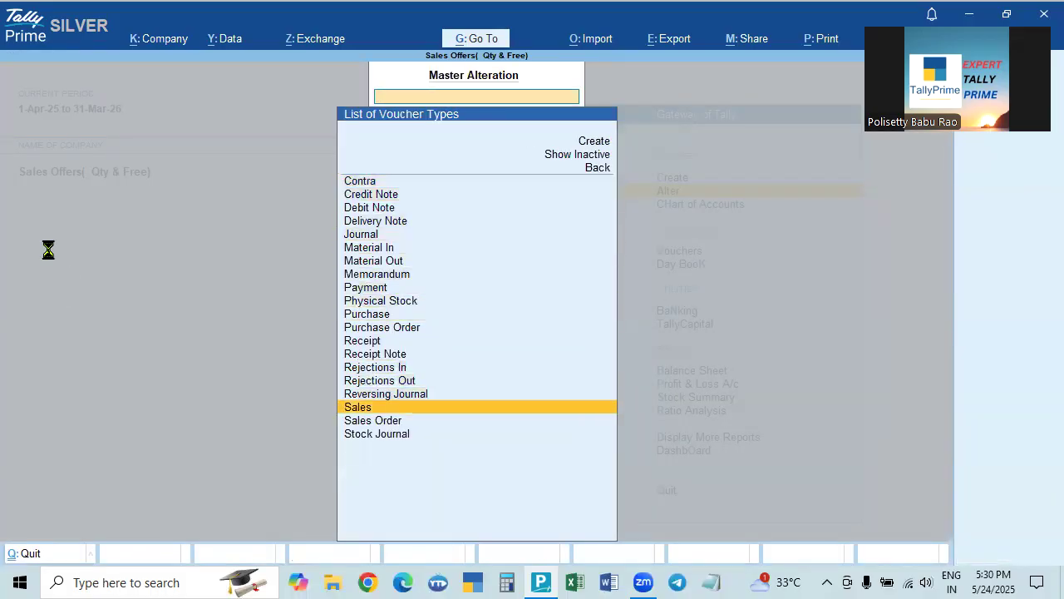
{"action": "key", "text": "Return"}
{"action": "key", "text": "Return"}
{"action": "key", "text": "Return"}
{"action": "key", "text": "Return"}
{"action": "key", "text": "Return"}
{"action": "key", "text": "Return"}
{"action": "key", "text": "Return"}
{"action": "key", "text": "Return"}
{"action": "key", "text": "Return"}
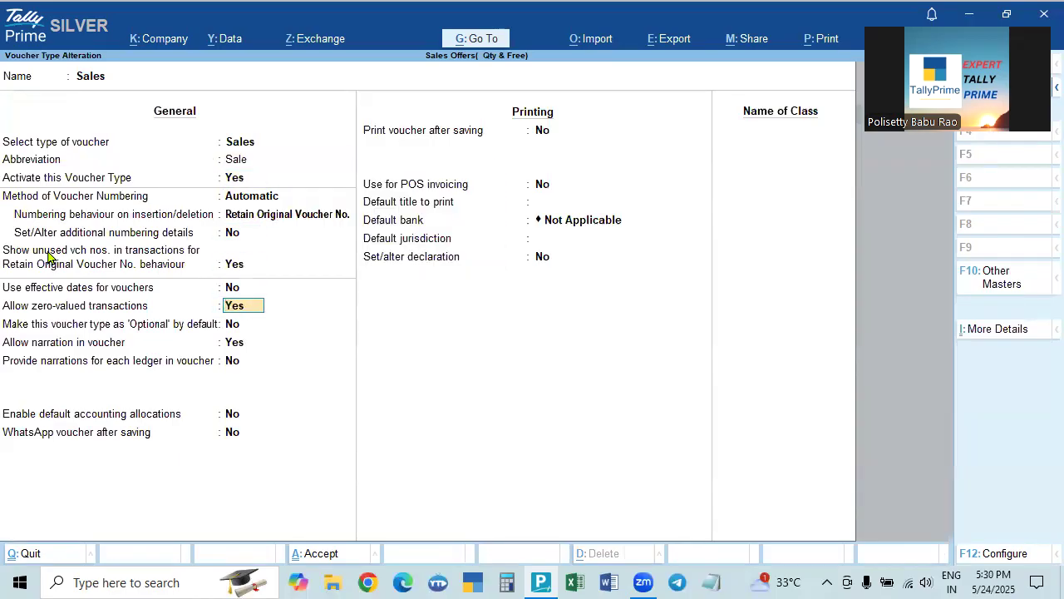
{"action": "key", "text": "ctrl+a"}
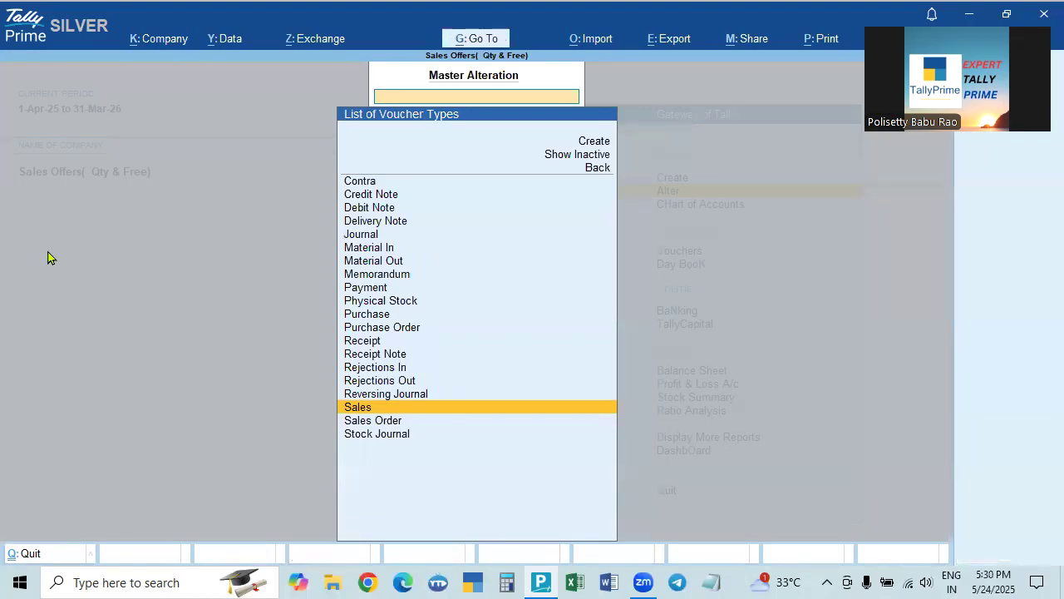
{"action": "key", "text": "Return"}
{"action": "key", "text": "BackSpace"}
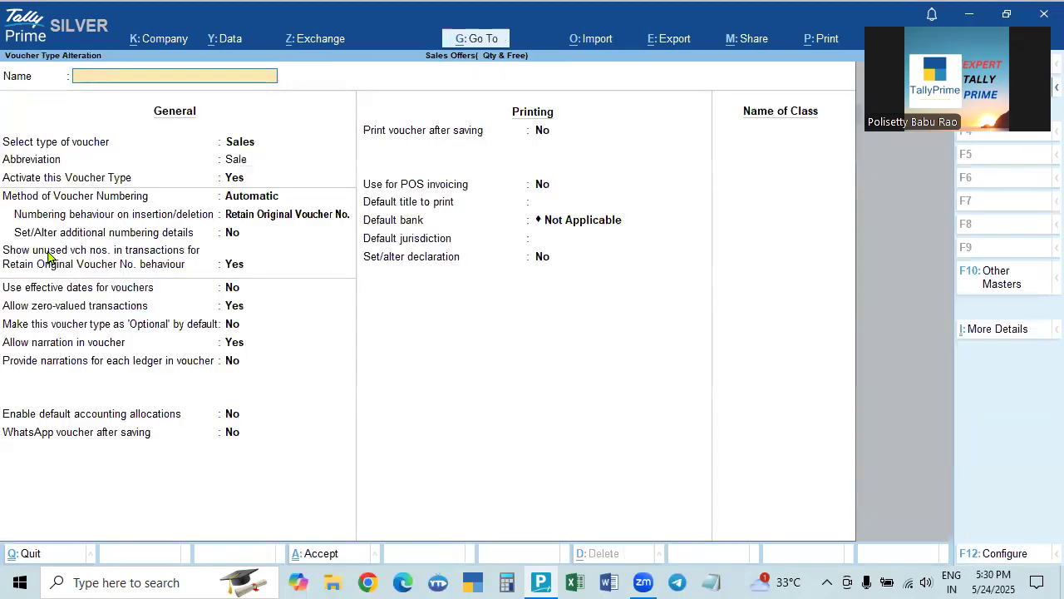
{"action": "key", "text": "Escape"}
{"action": "key", "text": "Escape"}
{"action": "key", "text": "Escape"}
{"action": "key", "text": "Escape"}
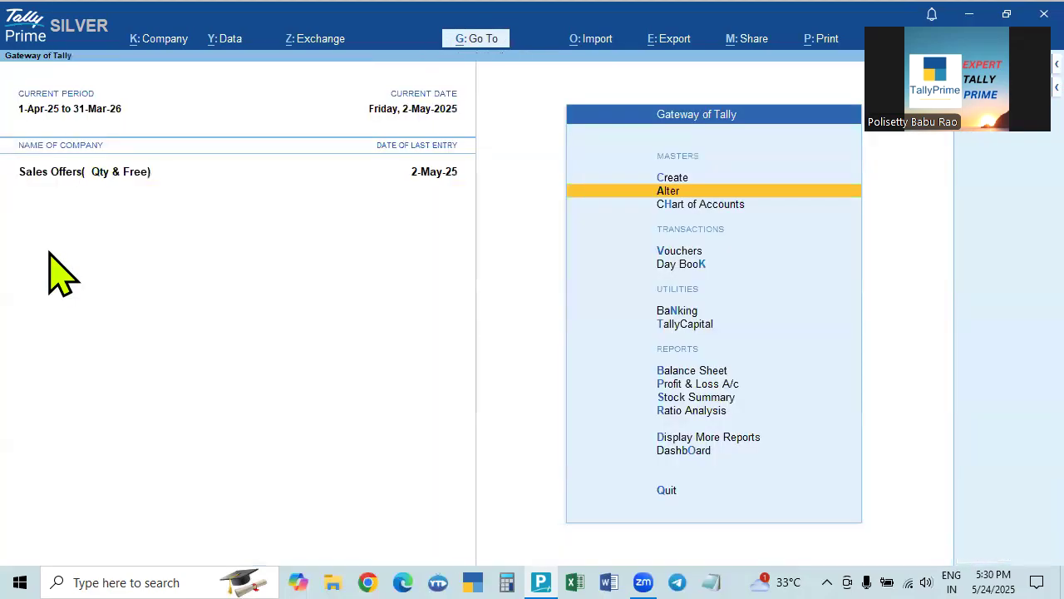
{"action": "key", "text": "Escape"}
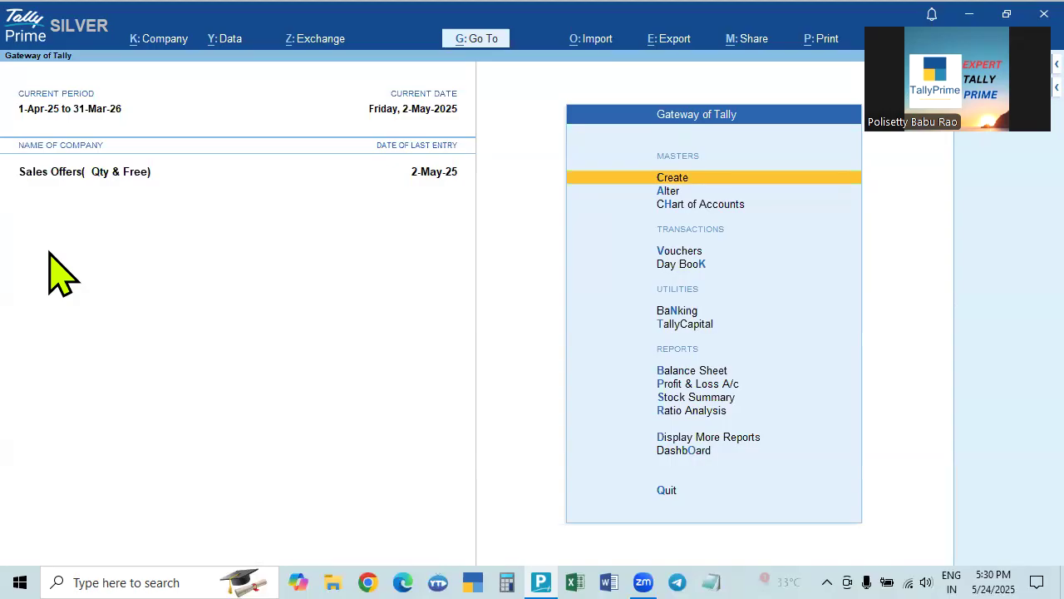
{"action": "key", "text": "Down"}
{"action": "key", "text": "Down"}
{"action": "key", "text": "Down"}
{"action": "key", "text": "Return"}
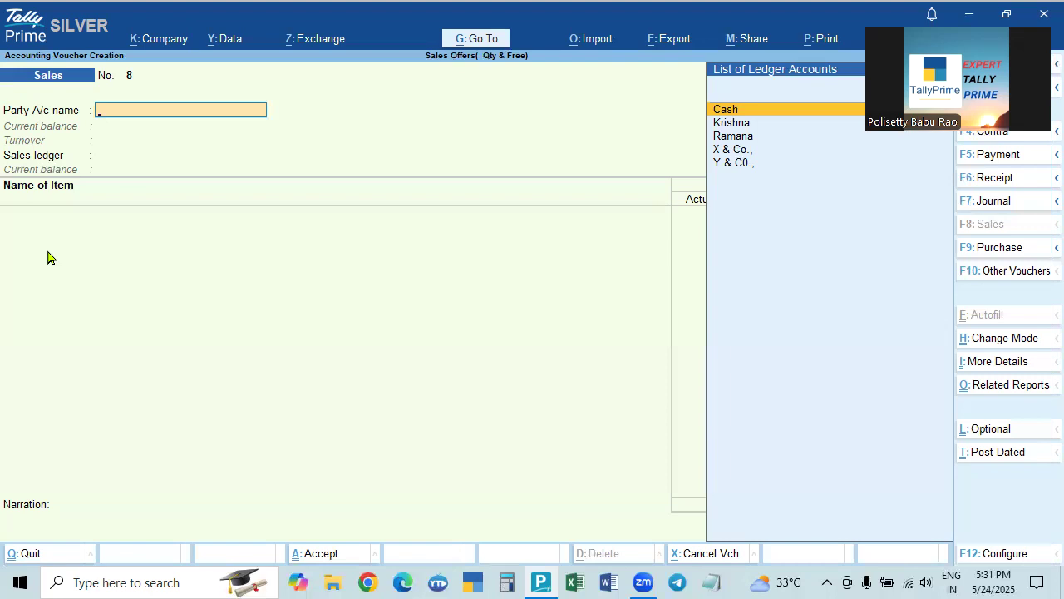
{"action": "key", "text": "Escape"}
{"action": "key", "text": "y"}
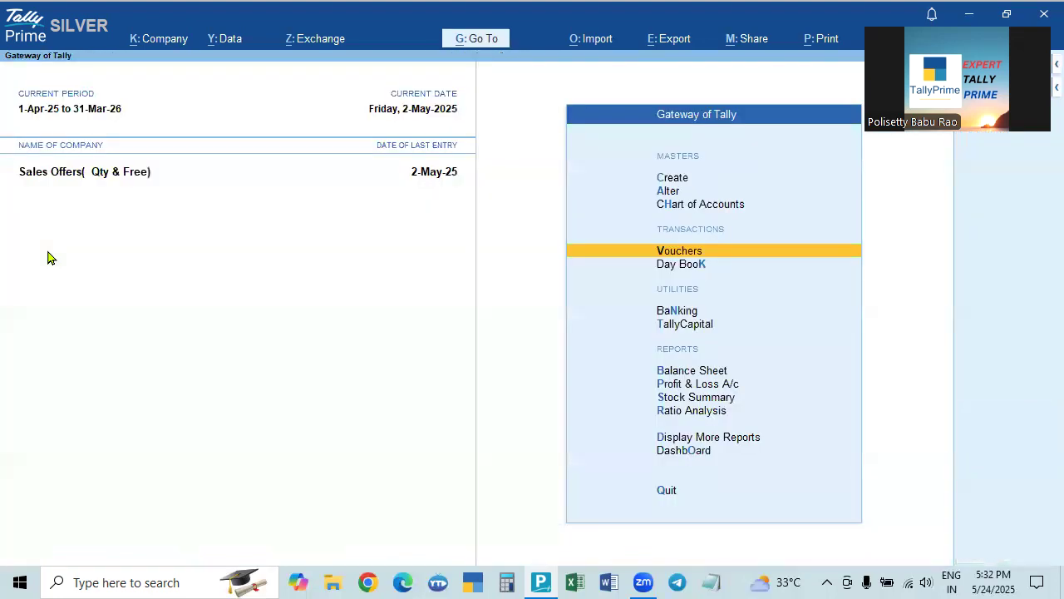
Start a new sales voucher for the customer ledger listed just above X & Co., accept the party details, and choose Sales as the sales ledger.
{"action": "key", "text": "Return"}
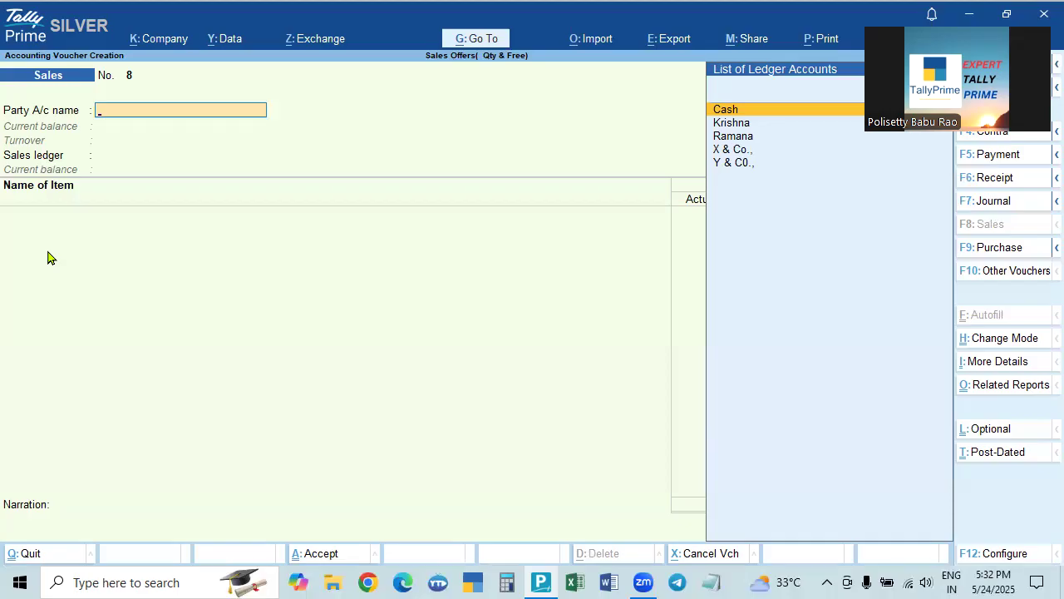
{"action": "key", "text": "Down"}
{"action": "key", "text": "Down"}
{"action": "key", "text": "Down"}
{"action": "key", "text": "Up"}
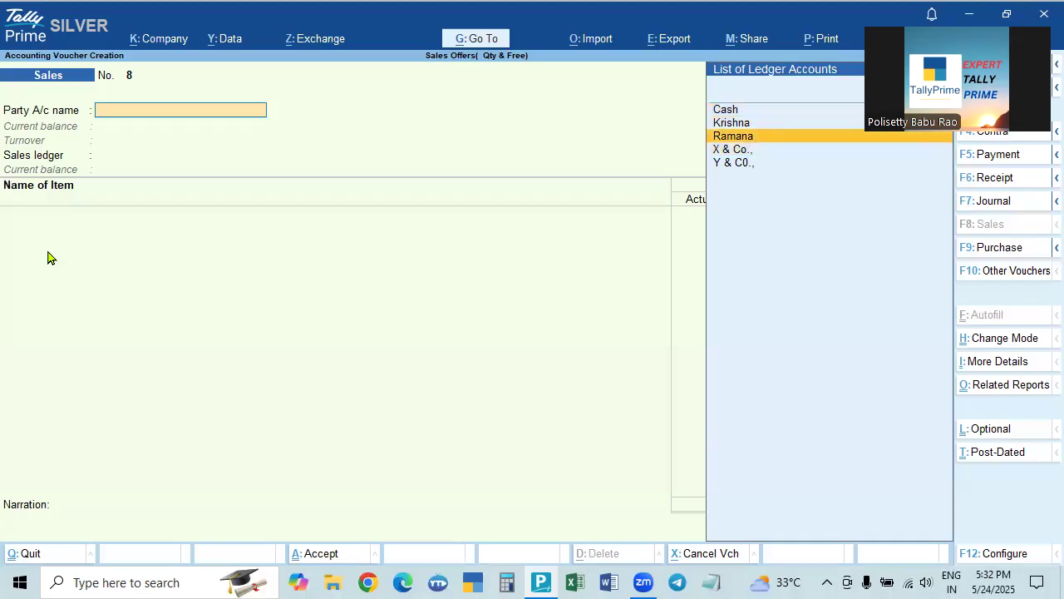
{"action": "key", "text": "Return"}
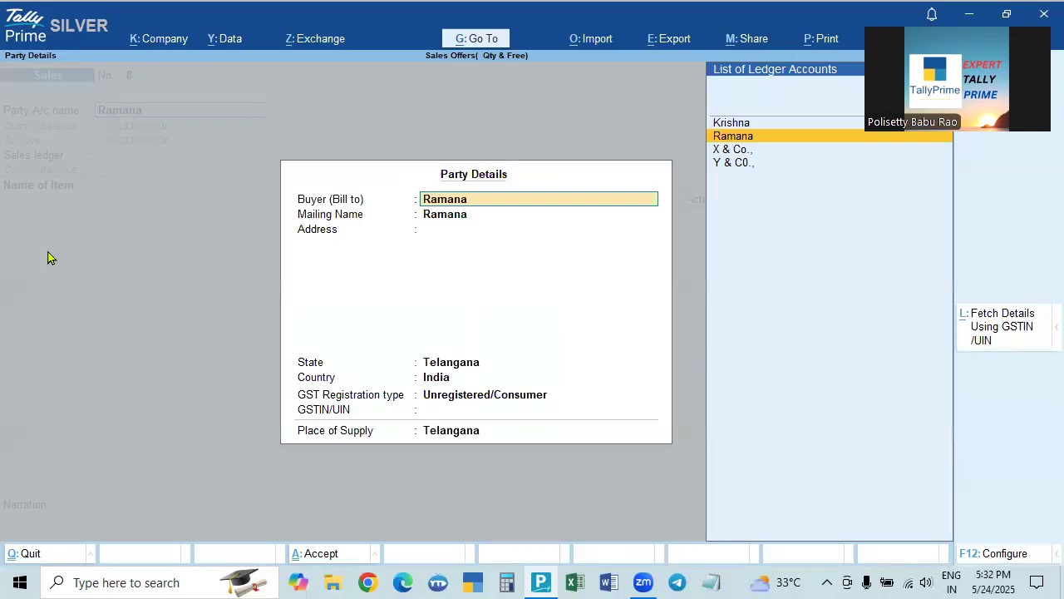
{"action": "key", "text": "ctrl+a"}
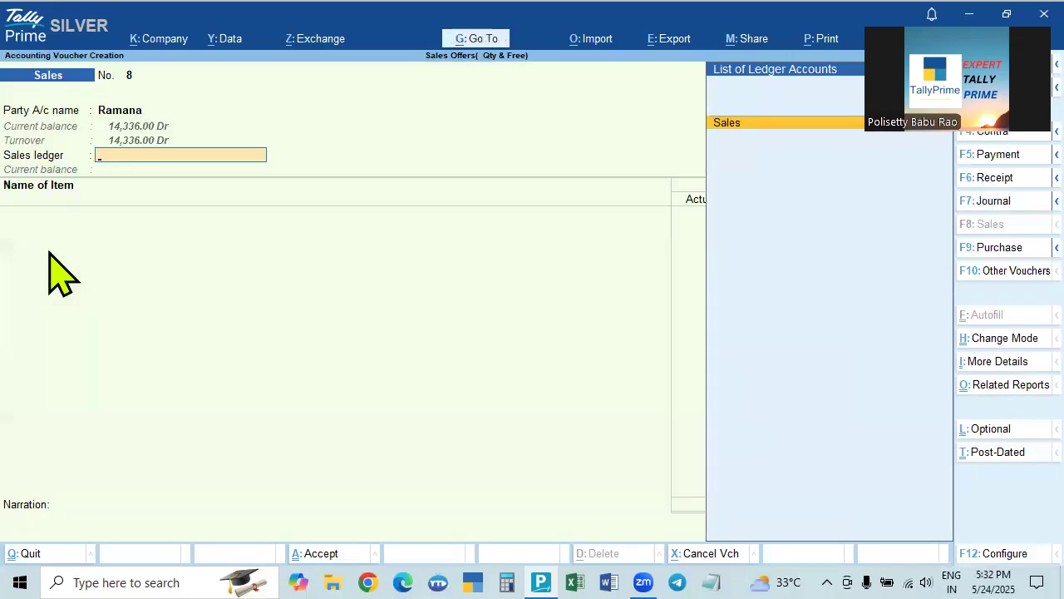
{"action": "key", "text": "Return"}
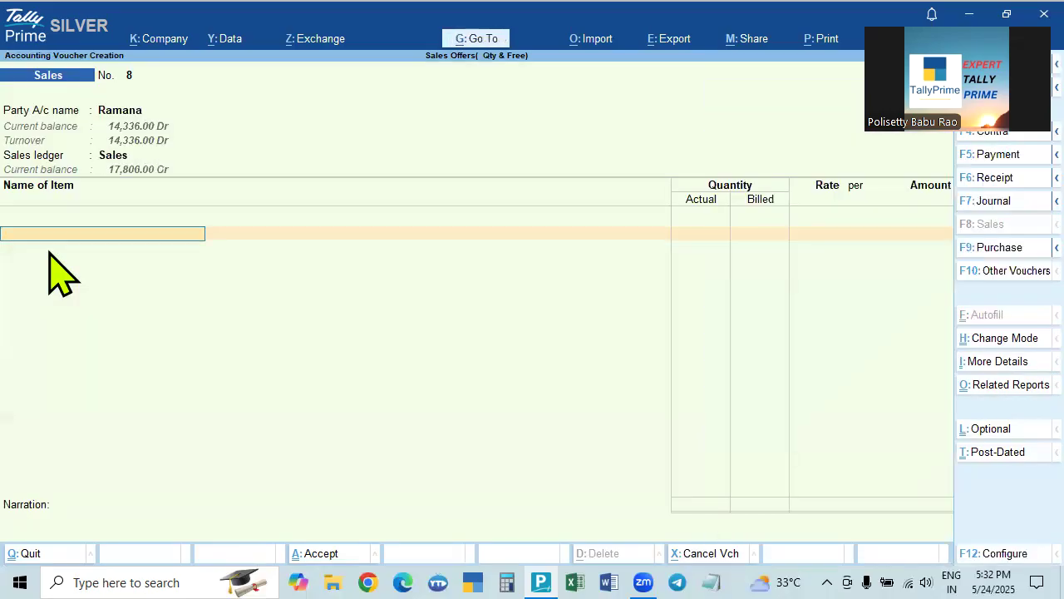
Add the Free Samples stock item as the voucher's first item line.
{"action": "key", "text": "Down"}
{"action": "key", "text": "Down"}
{"action": "key", "text": "Down"}
{"action": "key", "text": "Down"}
{"action": "key", "text": "Down"}
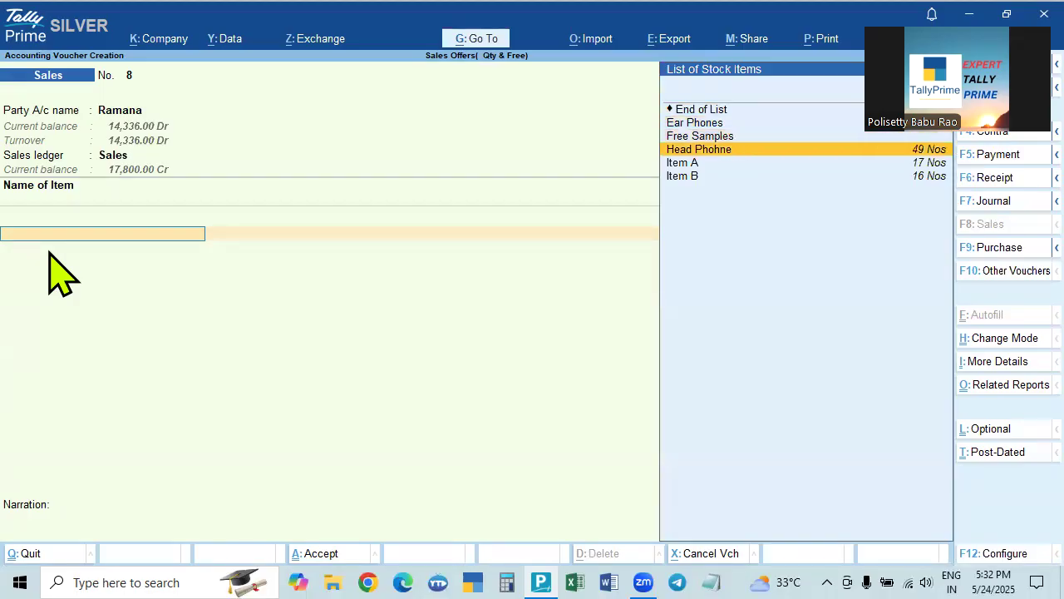
{"action": "key", "text": "Up"}
{"action": "key", "text": "Down"}
{"action": "key", "text": "Up"}
{"action": "key", "text": "Up"}
{"action": "key", "text": "Up"}
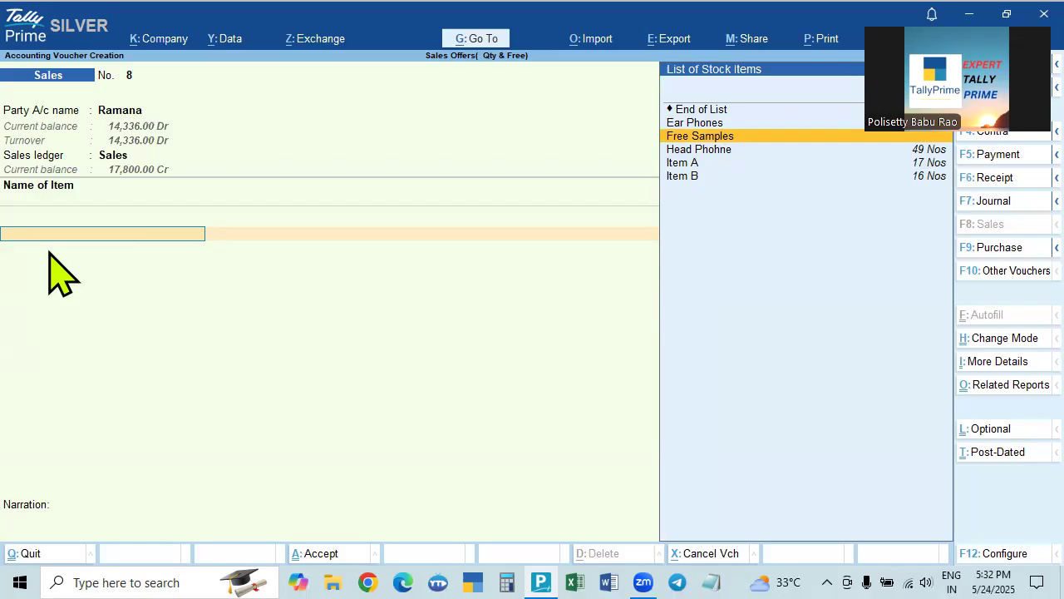
{"action": "key", "text": "Return"}
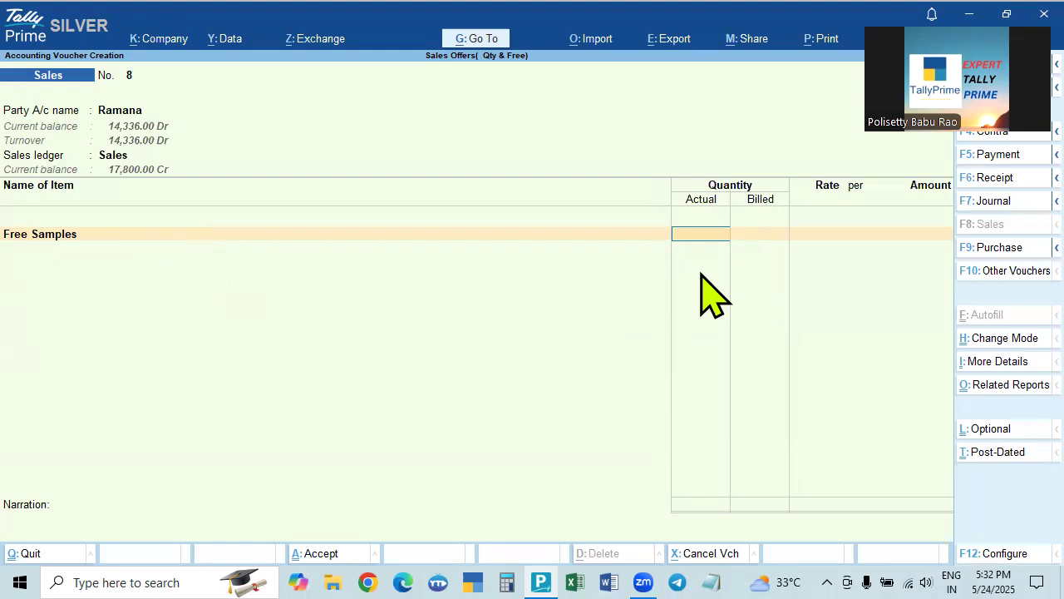
Enter an Actual quantity of 5 Nos for Free Samples and clear its Billed quantity.
{"action": "type", "text": "5"}
{"action": "key", "text": "Return"}
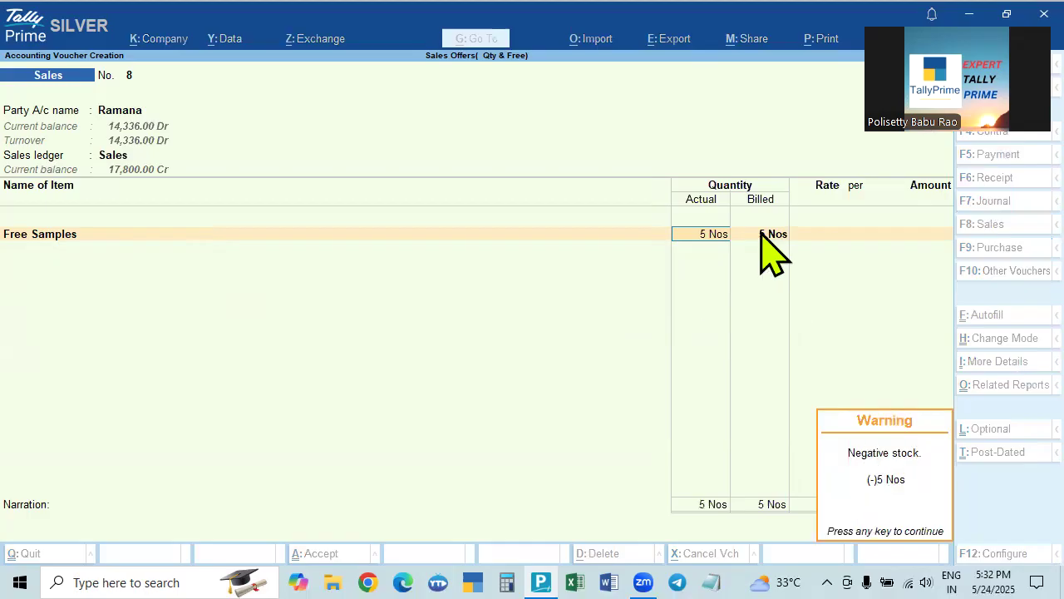
{"action": "key", "text": "Return"}
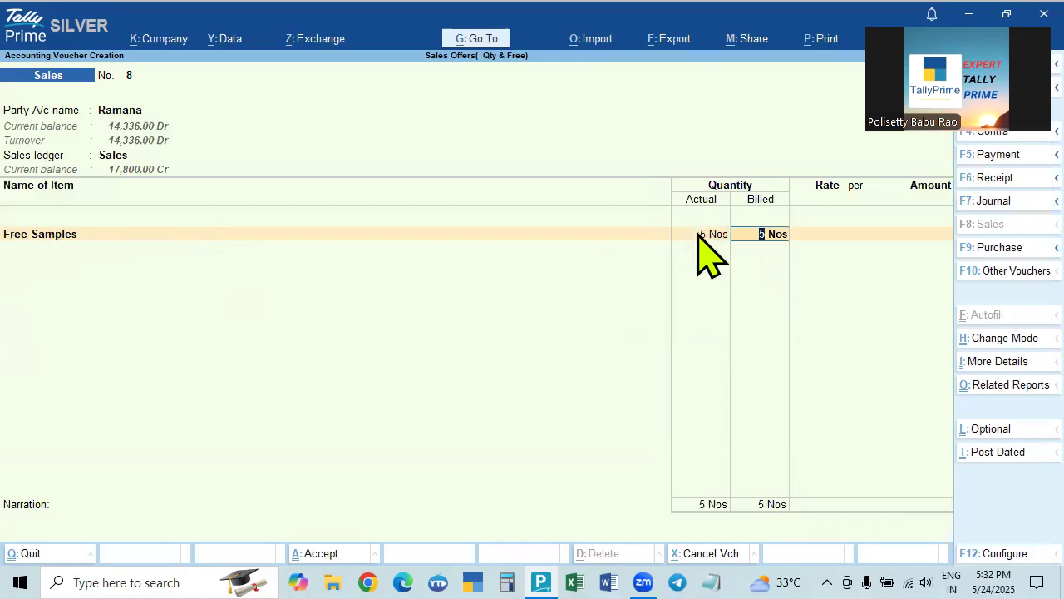
{"action": "key", "text": "BackSpace"}
{"action": "key", "text": "Return"}
{"action": "key", "text": "Return"}
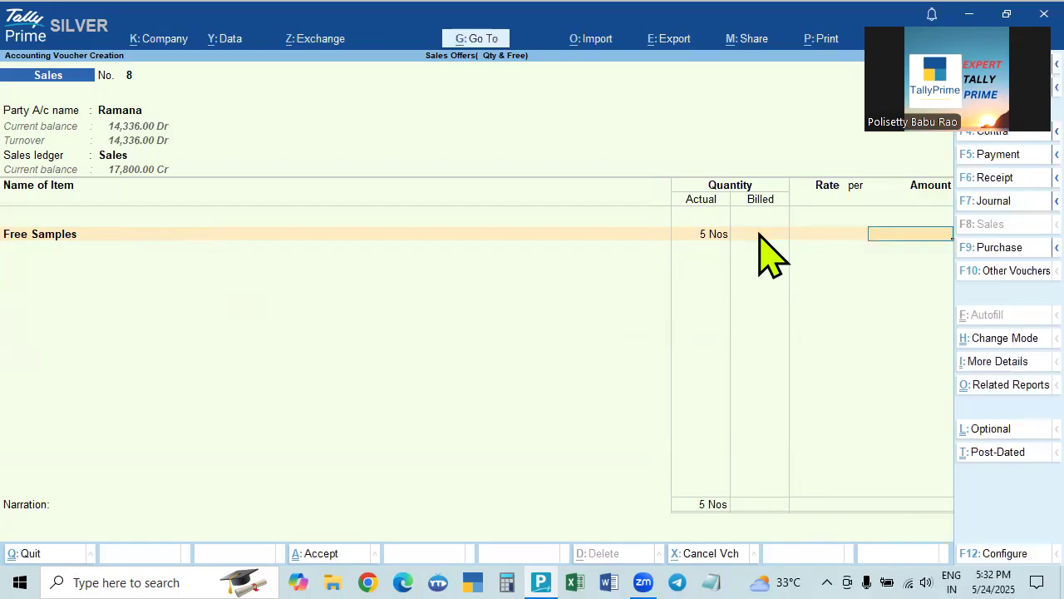
{"action": "left_click", "coordinate": [704, 235]}
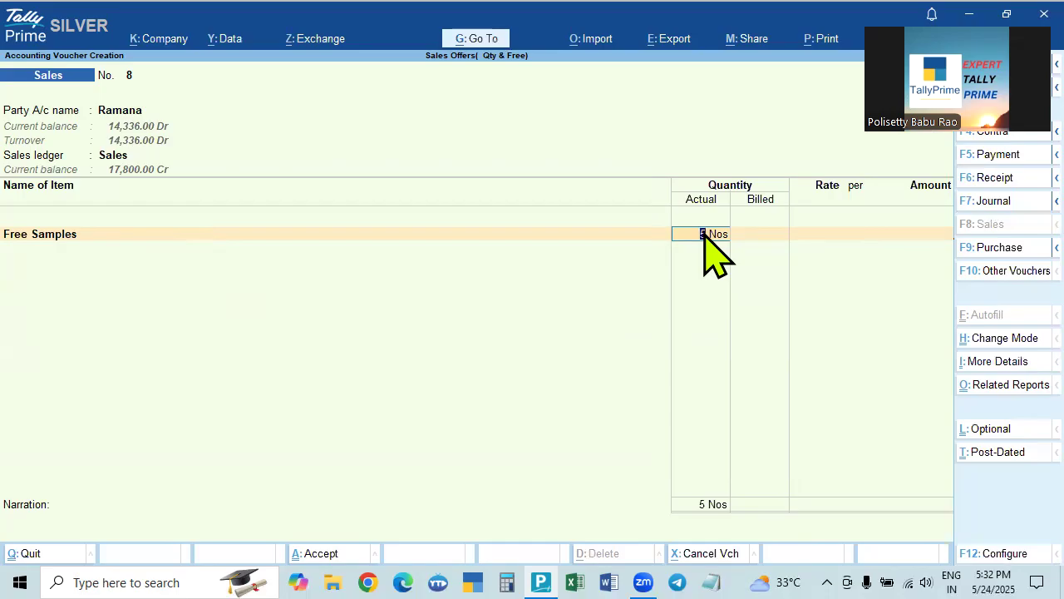
Look up the Sales voucher type in master alteration, and return to the Free Samples line of the voucher.
{"action": "left_click", "coordinate": [480, 42]}
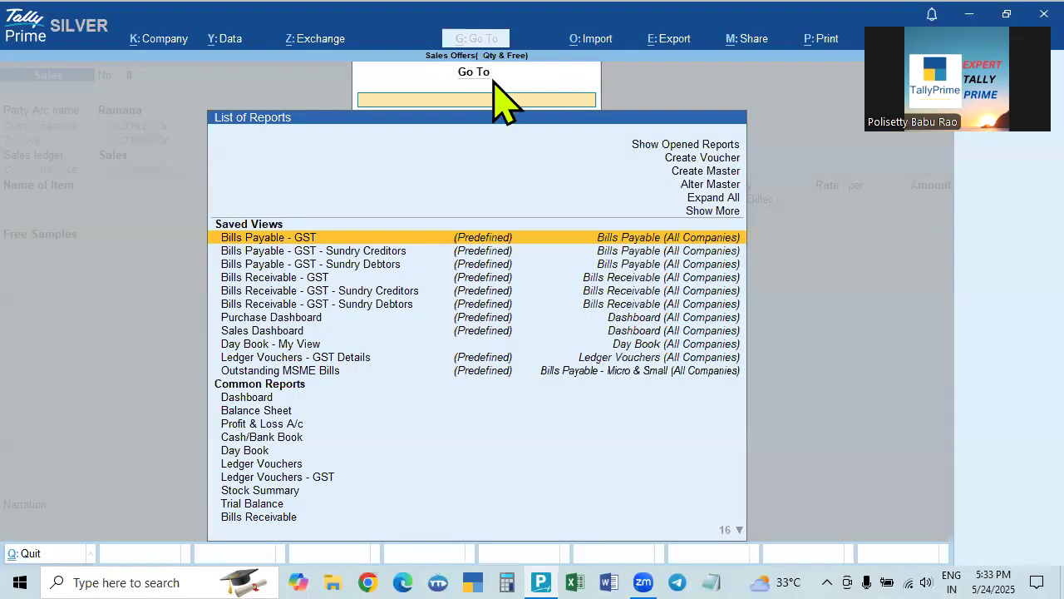
{"action": "left_click", "coordinate": [713, 186]}
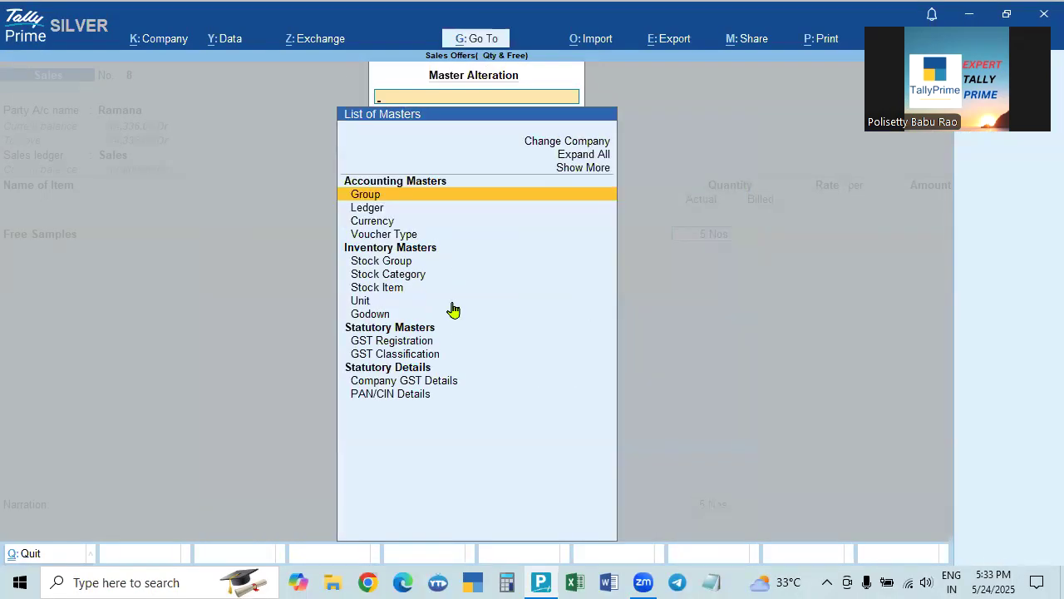
{"action": "left_click", "coordinate": [379, 239]}
{"action": "scroll", "coordinate": [380, 250], "scroll_direction": "down", "scroll_amount": 5}
{"action": "scroll", "coordinate": [382, 262], "scroll_direction": "down", "scroll_amount": 4}
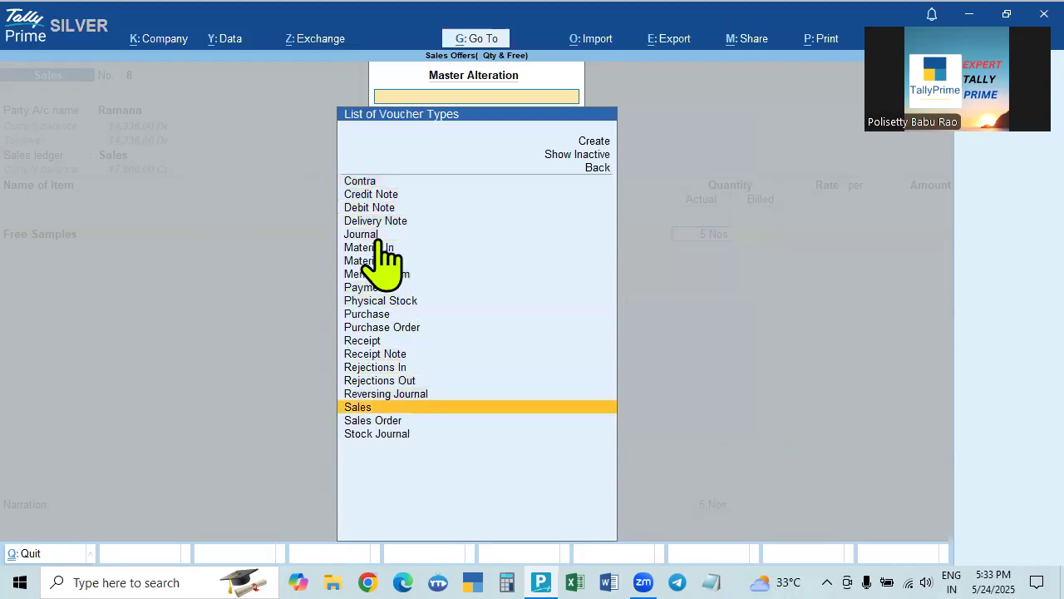
{"action": "key", "text": "Return"}
{"action": "key", "text": "Escape"}
{"action": "key", "text": "Escape"}
{"action": "key", "text": "Return"}
{"action": "key", "text": "Escape"}
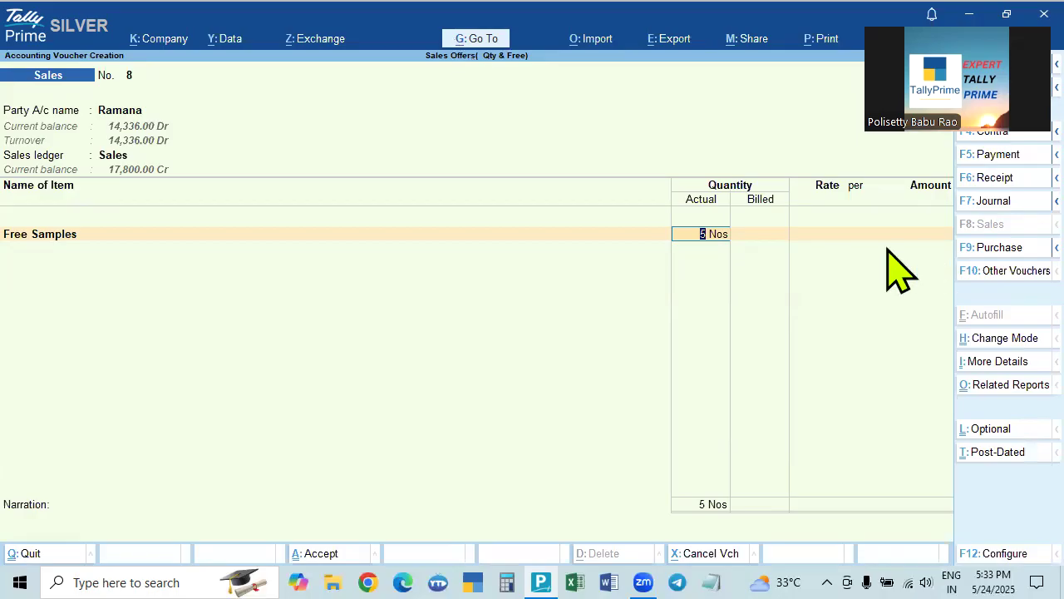
{"action": "key", "text": "ctrl+a"}
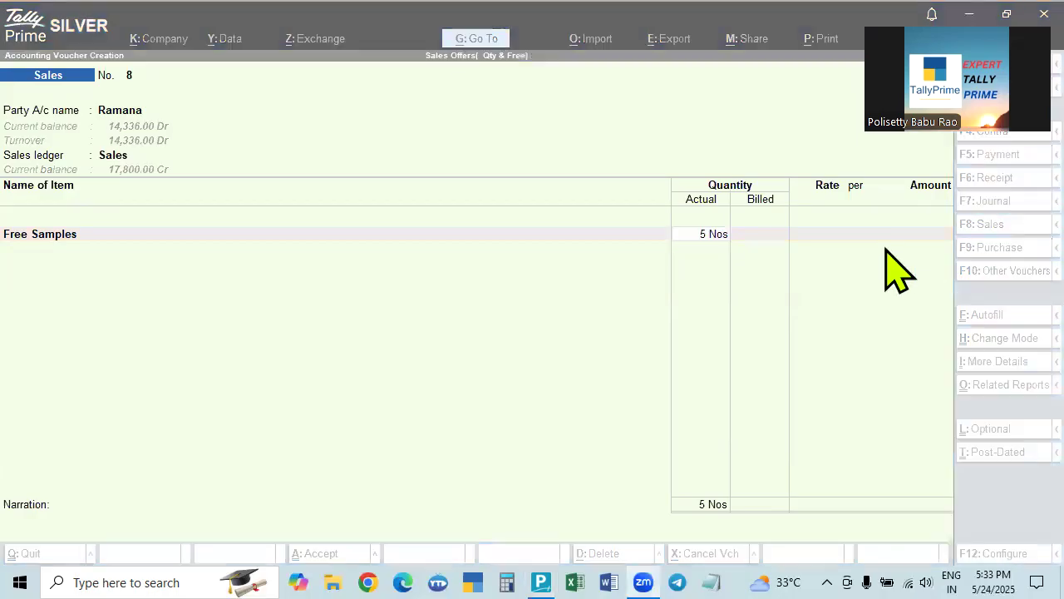
{"action": "left_click", "coordinate": [711, 239]}
{"action": "left_click", "coordinate": [712, 238]}
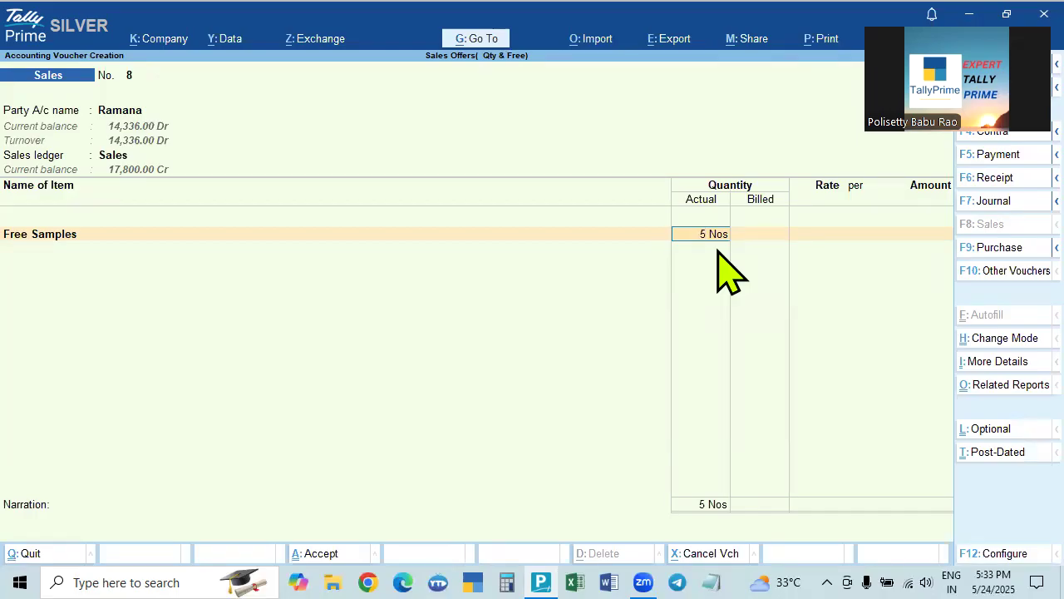
Reopen the Sales voucher type for alteration, check the Allow zero-valued transactions setting, and return to the voucher.
{"action": "left_click", "coordinate": [459, 37]}
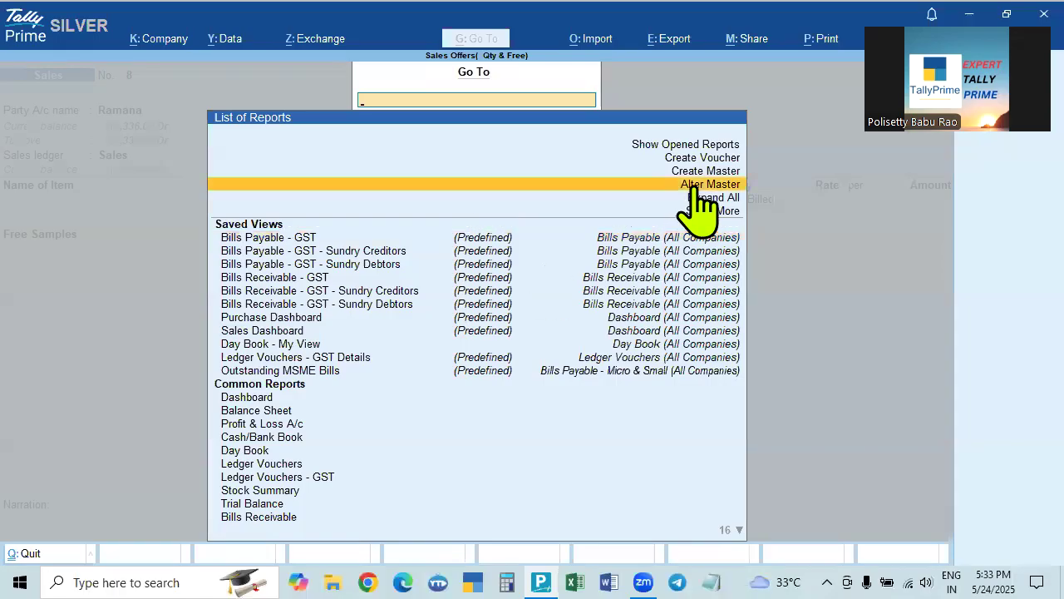
{"action": "left_click", "coordinate": [697, 186]}
{"action": "key", "text": "Down"}
{"action": "key", "text": "Down"}
{"action": "key", "text": "Down"}
{"action": "key", "text": "Return"}
{"action": "key", "text": "Down"}
{"action": "key", "text": "Down"}
{"action": "key", "text": "Down"}
{"action": "key", "text": "Down"}
{"action": "key", "text": "Down"}
{"action": "key", "text": "Down"}
{"action": "key", "text": "Down"}
{"action": "key", "text": "Down"}
{"action": "key", "text": "Down"}
{"action": "key", "text": "Down"}
{"action": "key", "text": "Down"}
{"action": "key", "text": "Down"}
{"action": "key", "text": "Down"}
{"action": "key", "text": "Down"}
{"action": "key", "text": "Down"}
{"action": "key", "text": "Down"}
{"action": "key", "text": "Down"}
{"action": "key", "text": "Return"}
{"action": "key", "text": "Return"}
{"action": "key", "text": "Return"}
{"action": "key", "text": "Return"}
{"action": "key", "text": "Return"}
{"action": "key", "text": "Return"}
{"action": "key", "text": "Return"}
{"action": "key", "text": "Return"}
{"action": "key", "text": "Return"}
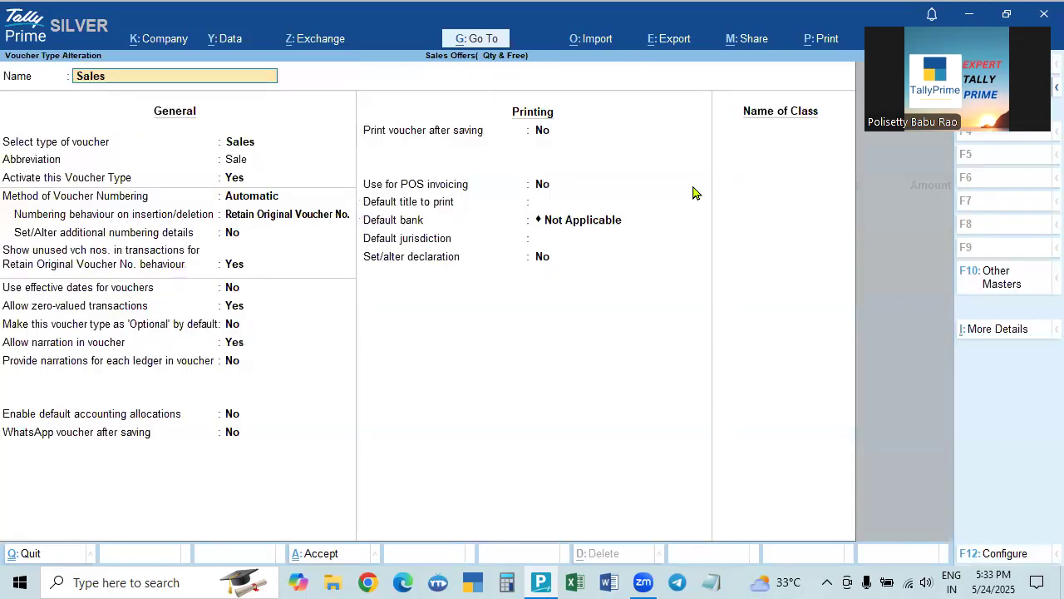
{"action": "key", "text": "Return"}
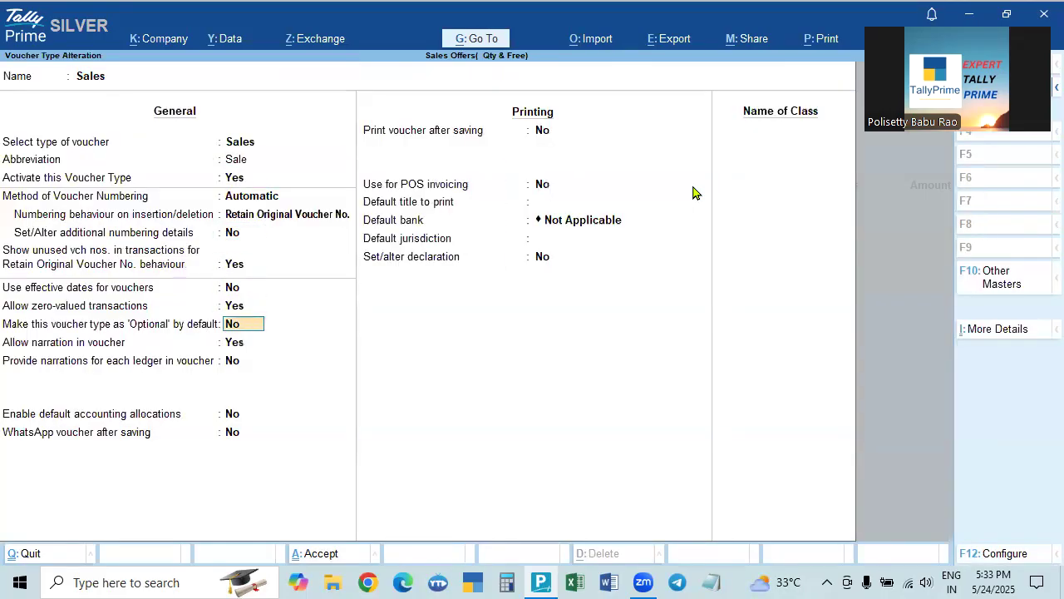
{"action": "key", "text": "Up"}
{"action": "key", "text": "ctrl+a"}
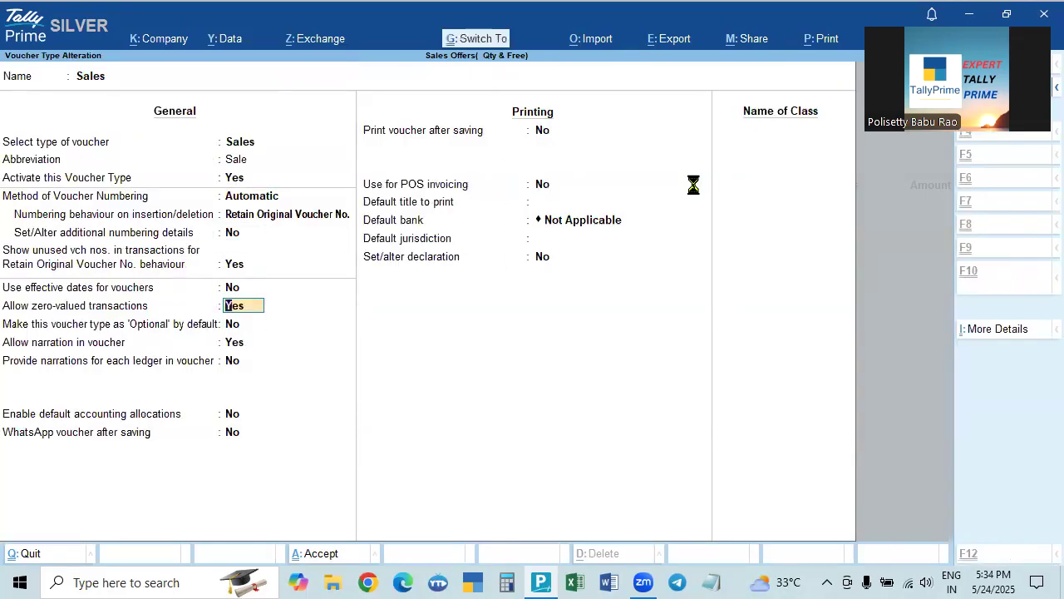
{"action": "key", "text": "Escape"}
{"action": "key", "text": "Escape"}
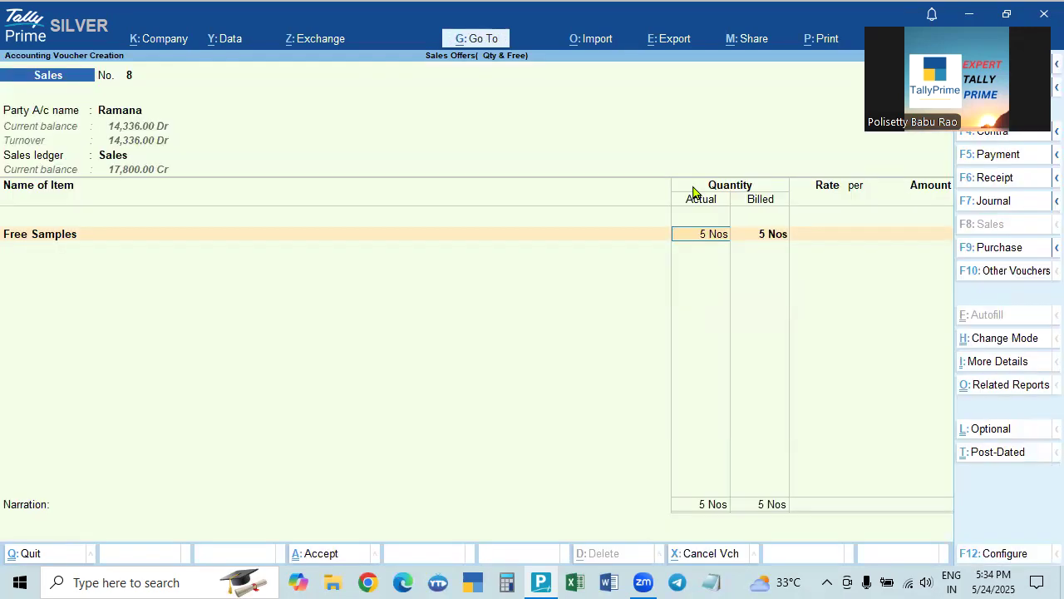
Clear the Billed quantity of the Free Samples line again, leaving its rate and amount blank.
{"action": "left_click", "coordinate": [760, 237]}
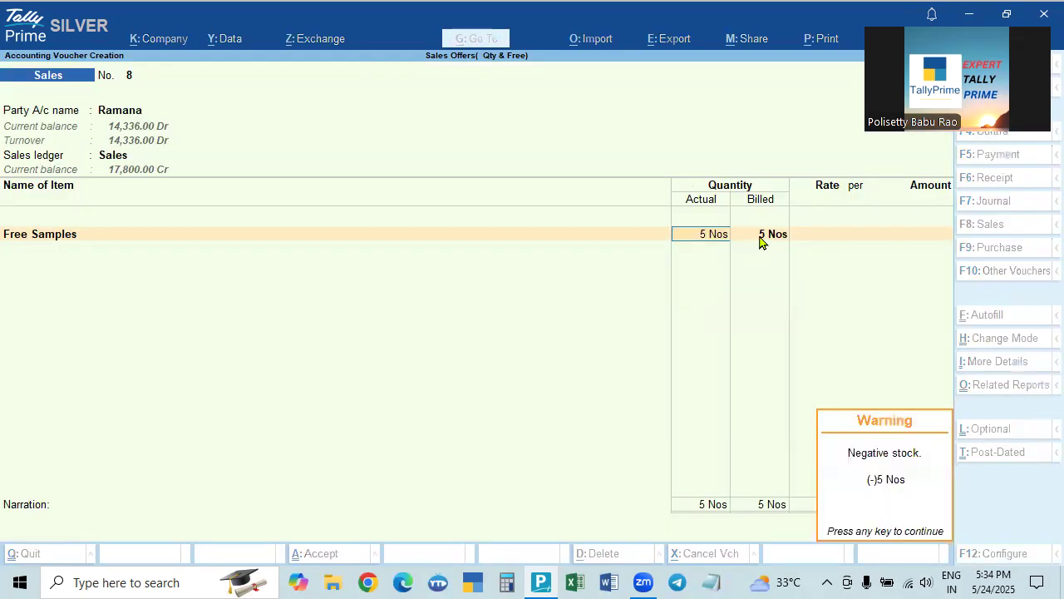
{"action": "key", "text": "Return"}
{"action": "key", "text": "space"}
{"action": "key", "text": "Return"}
{"action": "key", "text": "Return"}
{"action": "key", "text": "Return"}
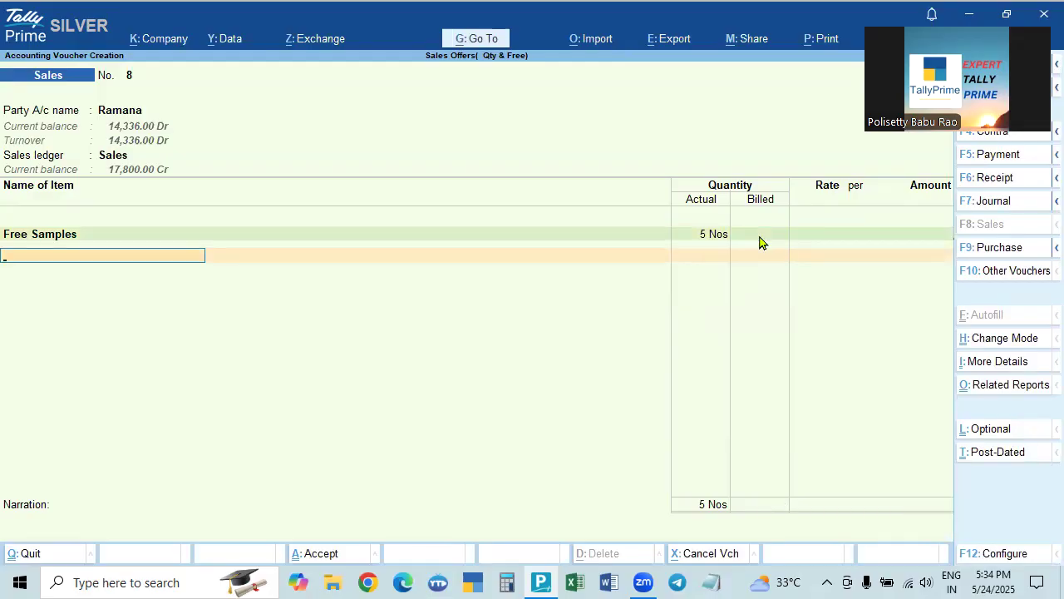
End the item list, leave the narration blank, save the Free Samples voucher, and review the saved entry.
{"action": "key", "text": "Return"}
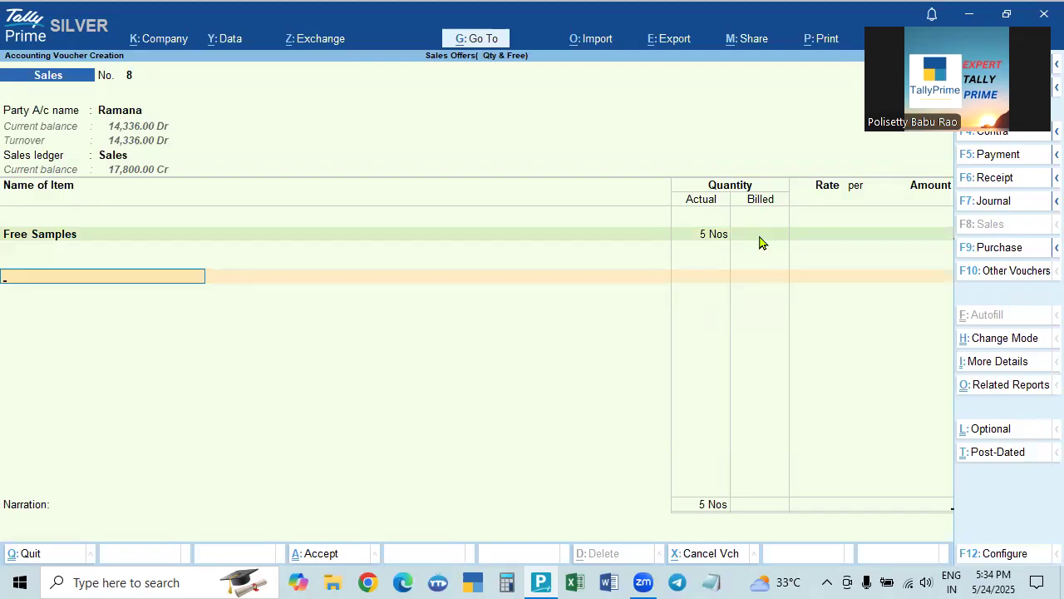
{"action": "key", "text": "Return"}
{"action": "key", "text": "Return"}
{"action": "key", "text": "Return"}
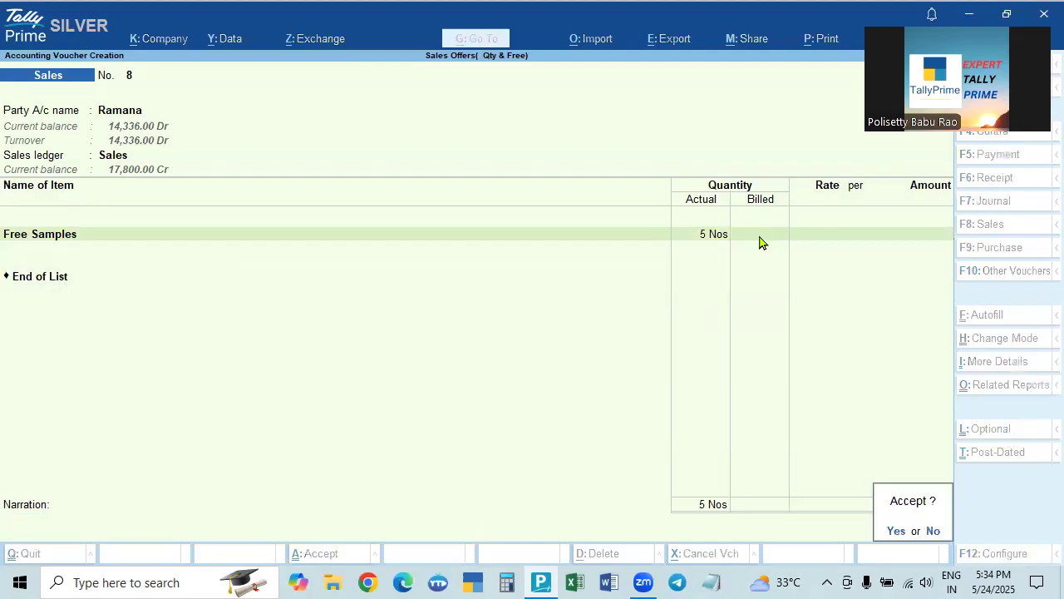
{"action": "left_click", "coordinate": [896, 531]}
{"action": "key", "text": "Page_Up"}
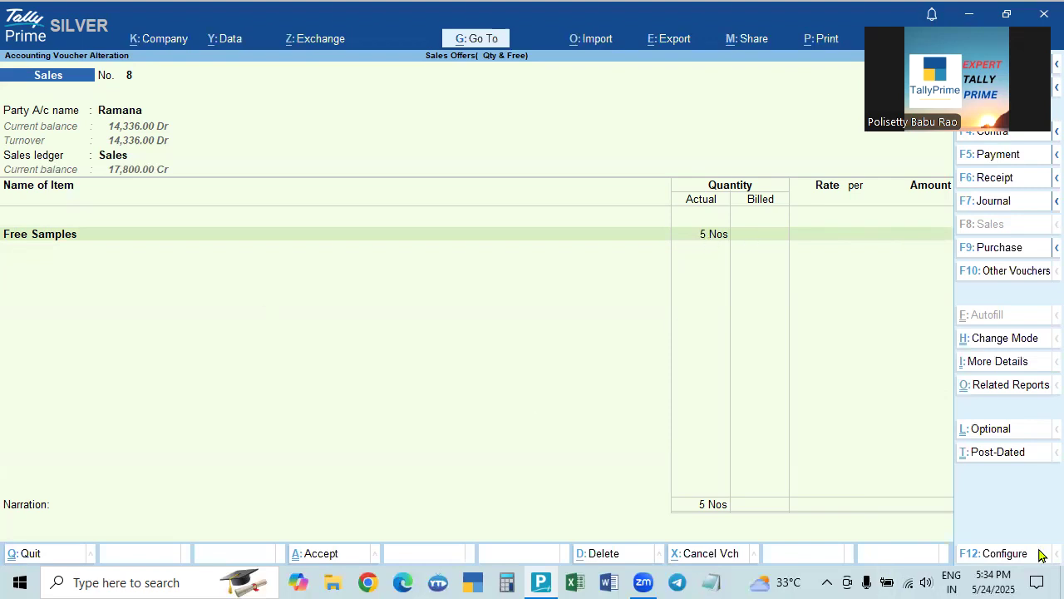
{"action": "key", "text": "Page_Down"}
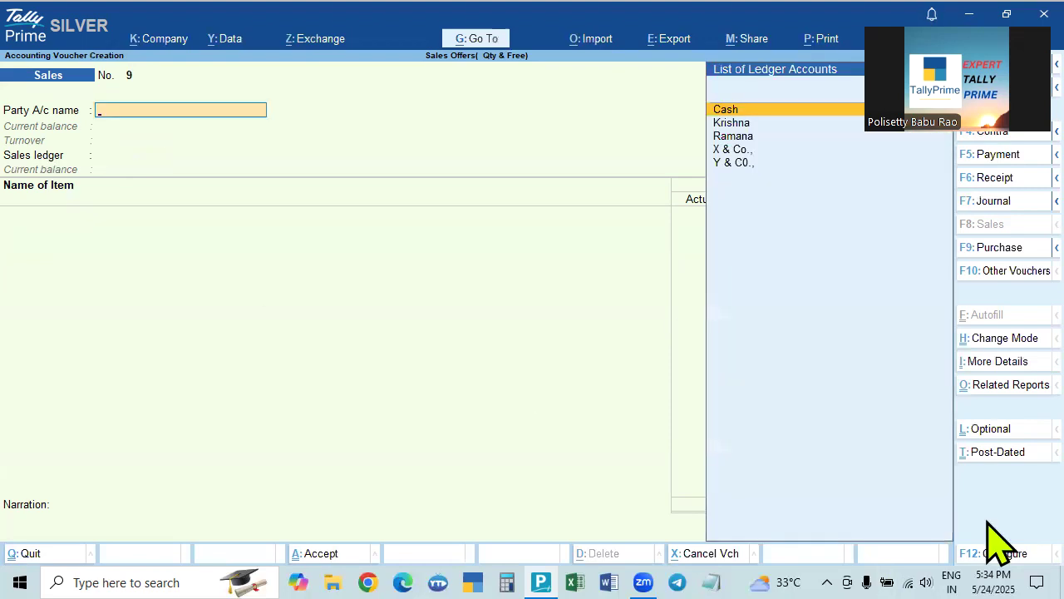
Open the Stock Summary, examine the monthly summary of Free Samples, and return to the Gateway of Tally.
{"action": "key", "text": "Escape"}
{"action": "key", "text": "Down"}
{"action": "key", "text": "Down"}
{"action": "key", "text": "Down"}
{"action": "key", "text": "Down"}
{"action": "key", "text": "Down"}
{"action": "key", "text": "Down"}
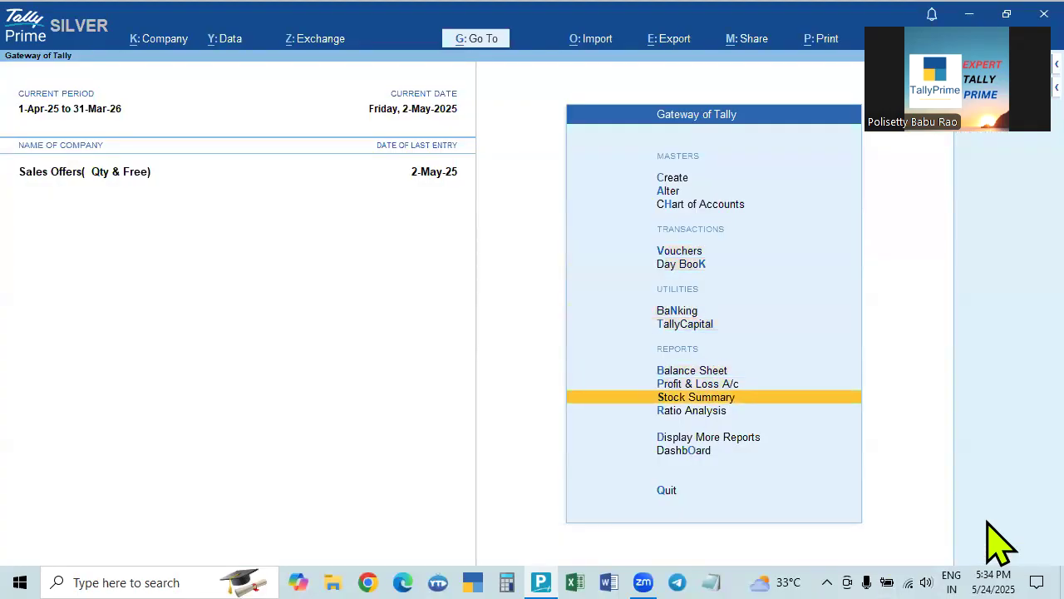
{"action": "key", "text": "Return"}
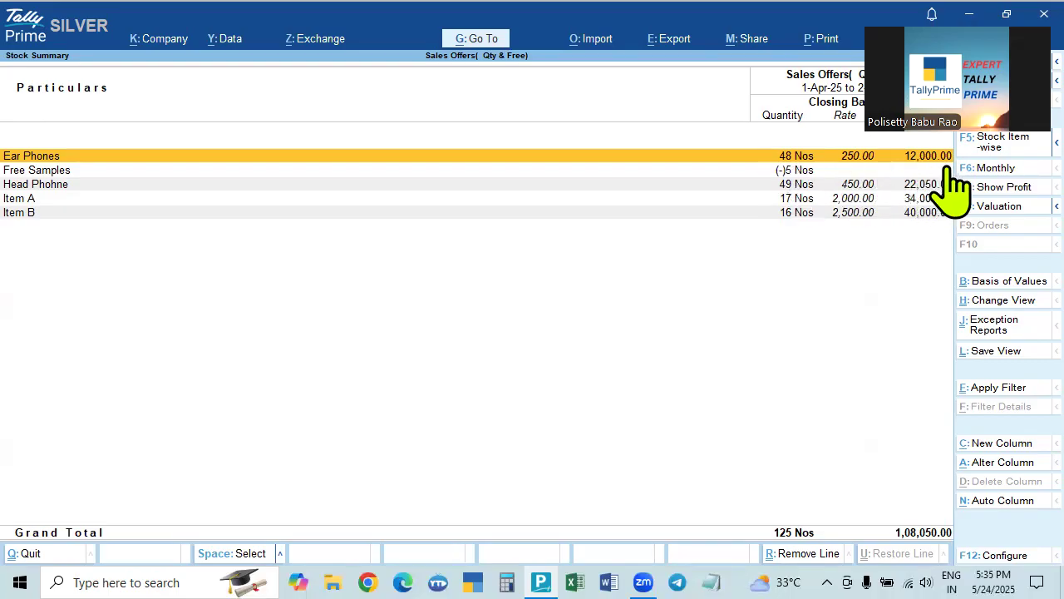
{"action": "double_click", "coordinate": [794, 170]}
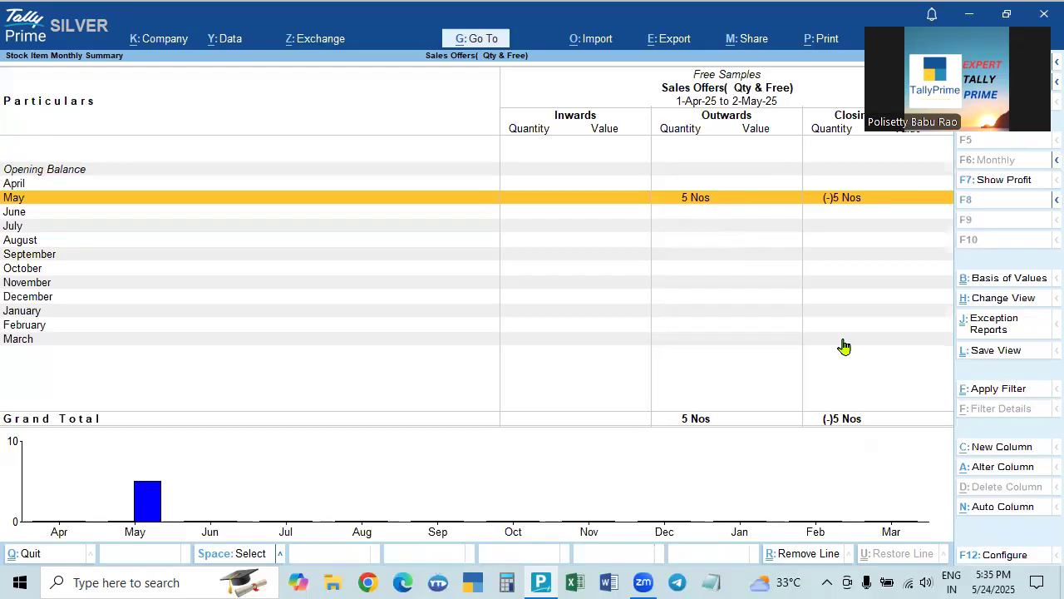
{"action": "key", "text": "Escape"}
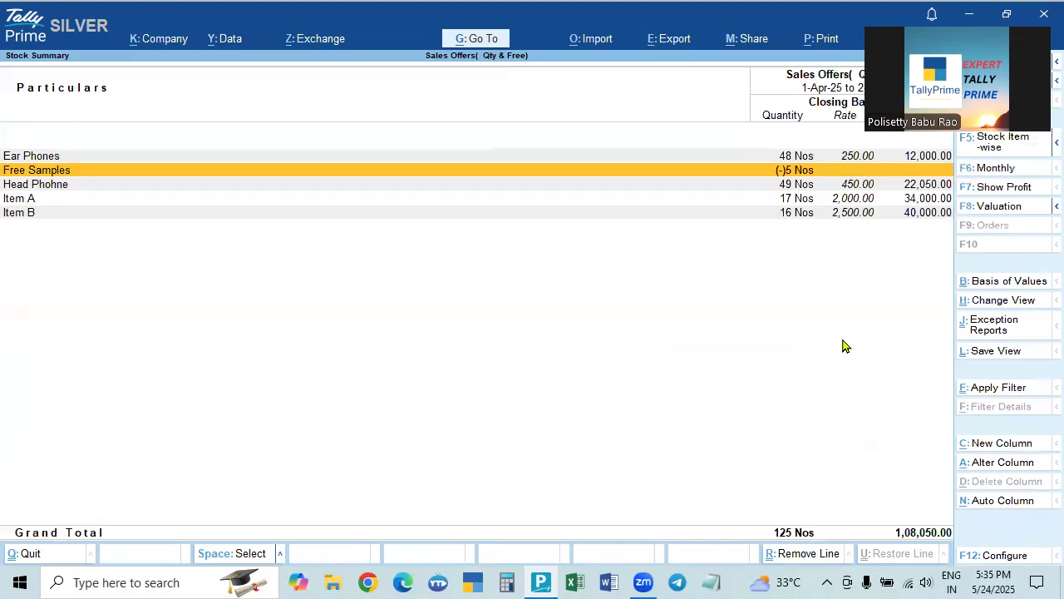
{"action": "key", "text": "Escape"}
{"action": "key", "text": "Escape"}
{"action": "key", "text": "Escape"}
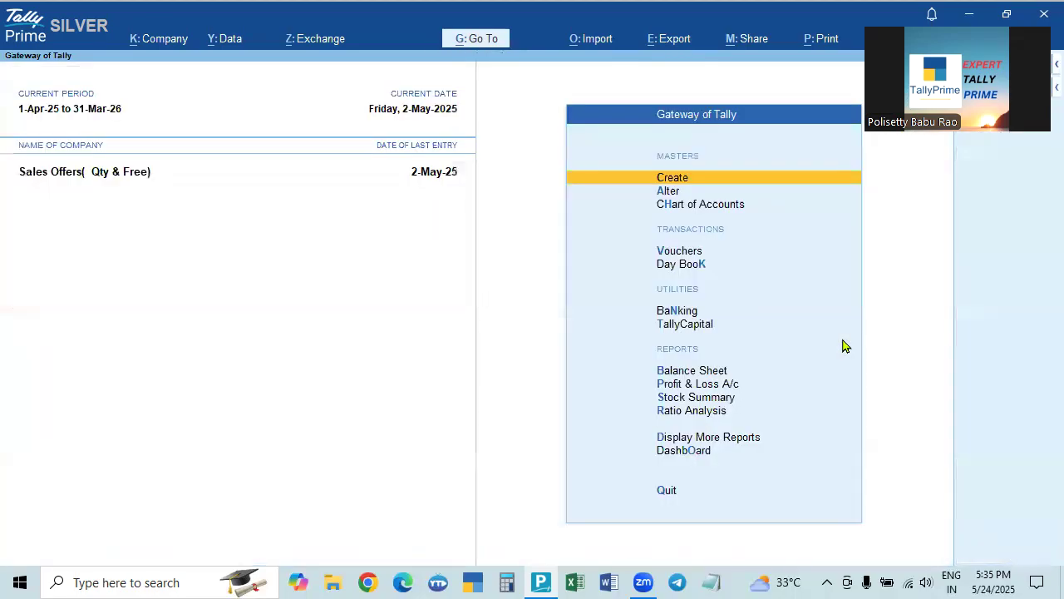
{"action": "key", "text": "Down"}
{"action": "key", "text": "Down"}
{"action": "key", "text": "Down"}
{"action": "key", "text": "Down"}
{"action": "key", "text": "Down"}
{"action": "key", "text": "Down"}
{"action": "key", "text": "Down"}
{"action": "key", "text": "Down"}
{"action": "key", "text": "Up"}
{"action": "key", "text": "Up"}
{"action": "key", "text": "Up"}
{"action": "key", "text": "Up"}
{"action": "key", "text": "Up"}
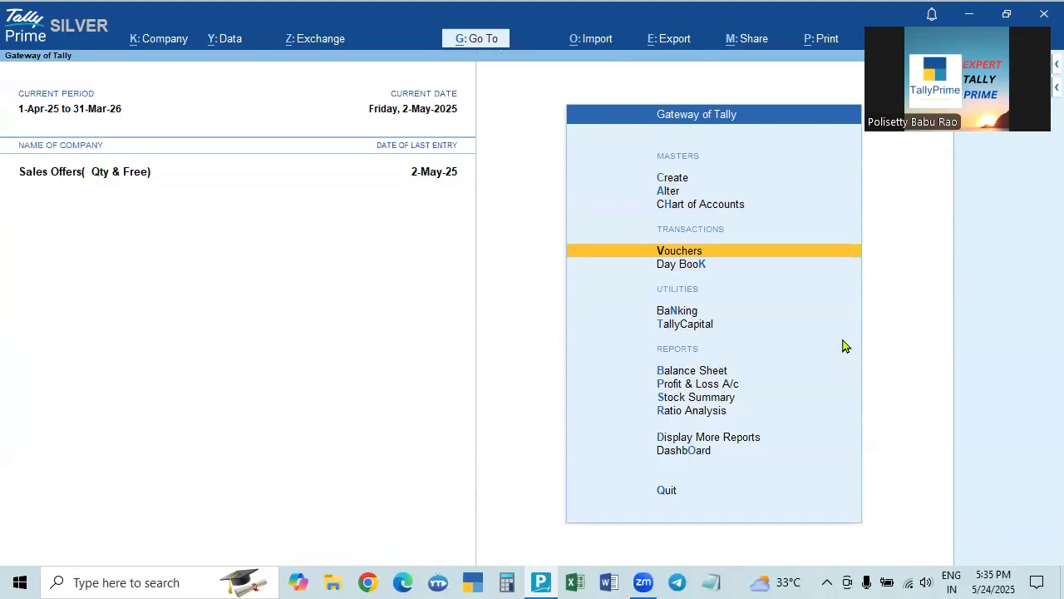
Start a Purchase voucher dated 1-Jun-25 with supplier invoice number 585, accepting the same supplier invoice date.
{"action": "key", "text": "Return"}
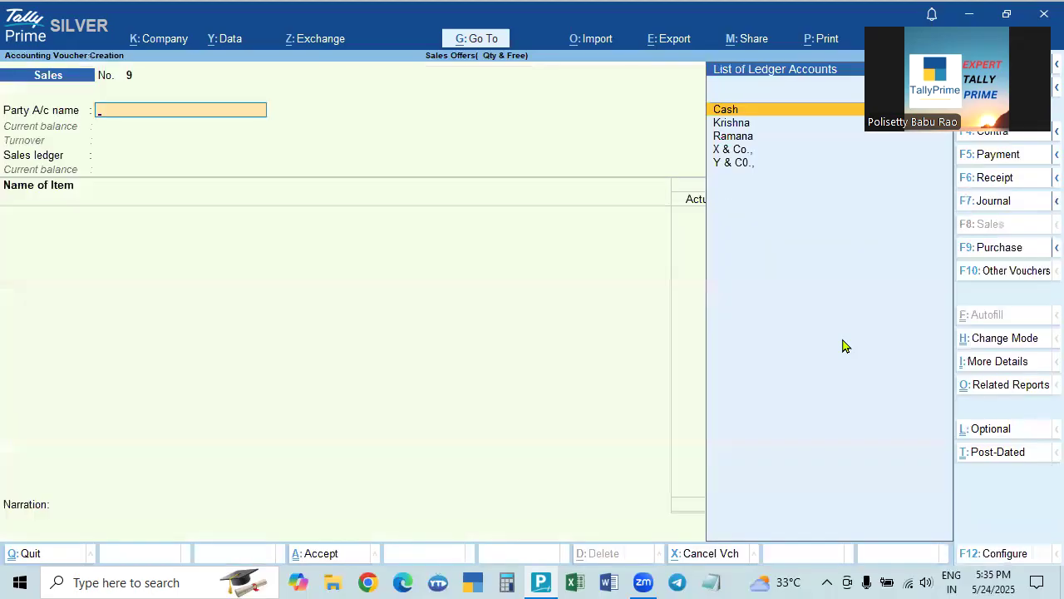
{"action": "key", "text": "F2"}
{"action": "type", "text": "1-6"}
{"action": "key", "text": "Return"}
{"action": "key", "text": "Return"}
{"action": "key", "text": "F9"}
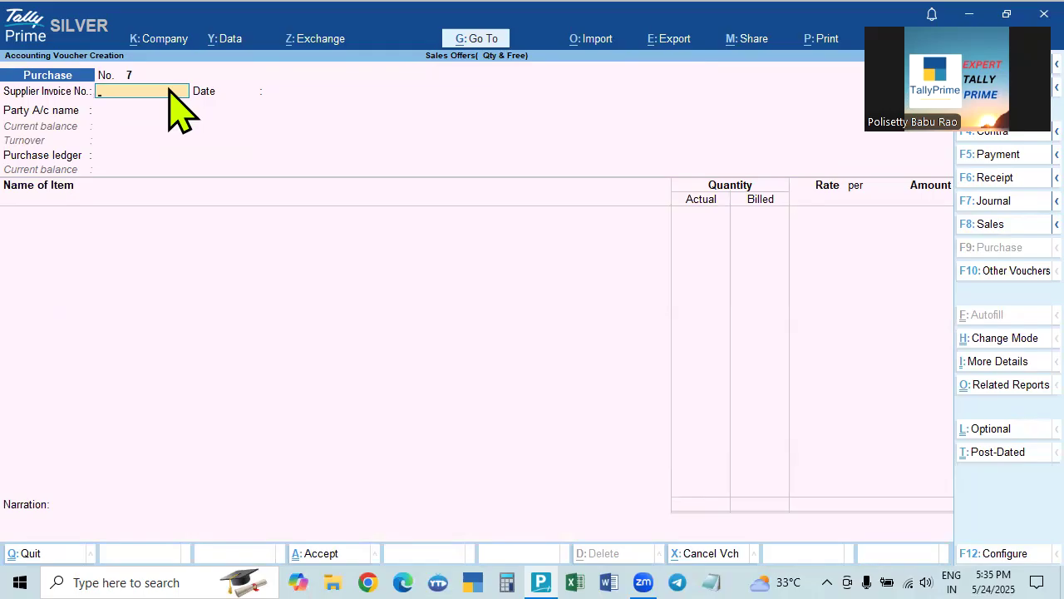
{"action": "type", "text": "585"}
{"action": "key", "text": "Return"}
{"action": "key", "text": "Return"}
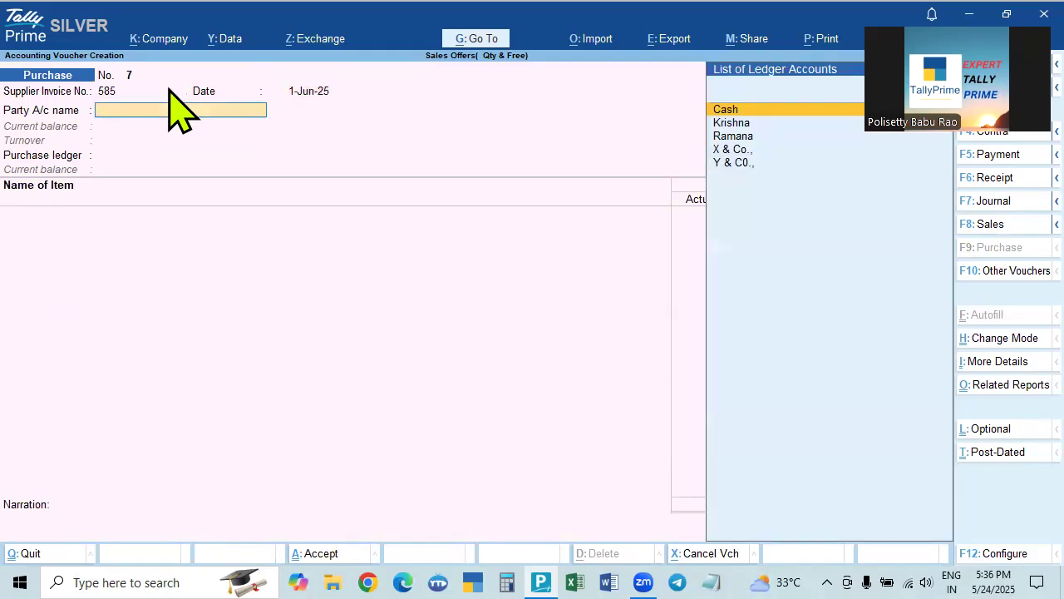
Choose X & Co., as the party, accept its party details, and set the purchase ledger to Purchase.
{"action": "key", "text": "Down"}
{"action": "key", "text": "Down"}
{"action": "key", "text": "Down"}
{"action": "key", "text": "Down"}
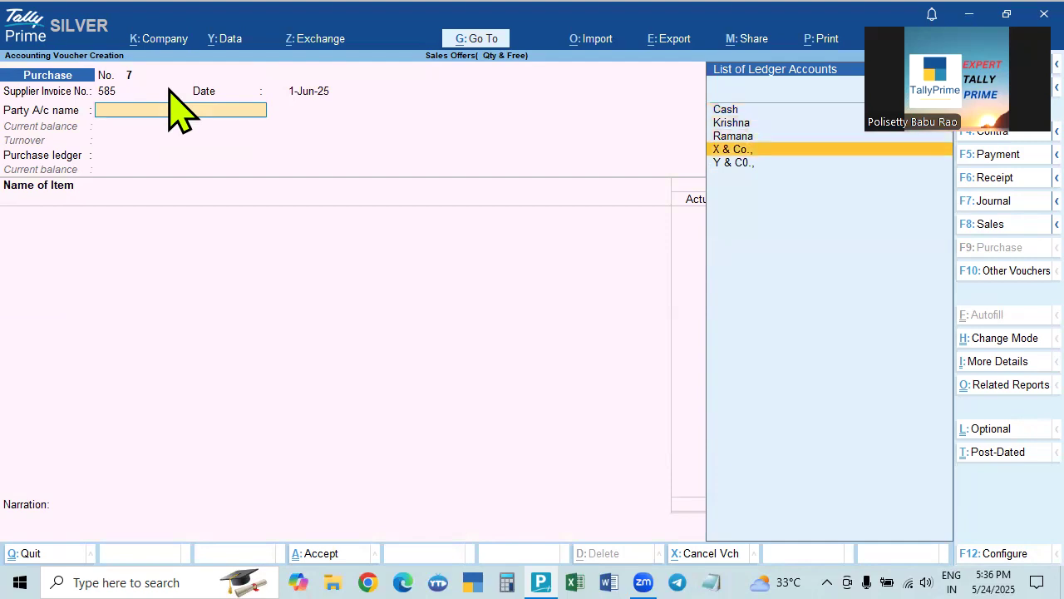
{"action": "key", "text": "Up"}
{"action": "key", "text": "Down"}
{"action": "key", "text": "Up"}
{"action": "key", "text": "Down"}
{"action": "key", "text": "Up"}
{"action": "key", "text": "Down"}
{"action": "key", "text": "Up"}
{"action": "key", "text": "Down"}
{"action": "key", "text": "Up"}
{"action": "key", "text": "Up"}
{"action": "key", "text": "Down"}
{"action": "key", "text": "Return"}
{"action": "key", "text": "ctrl+a"}
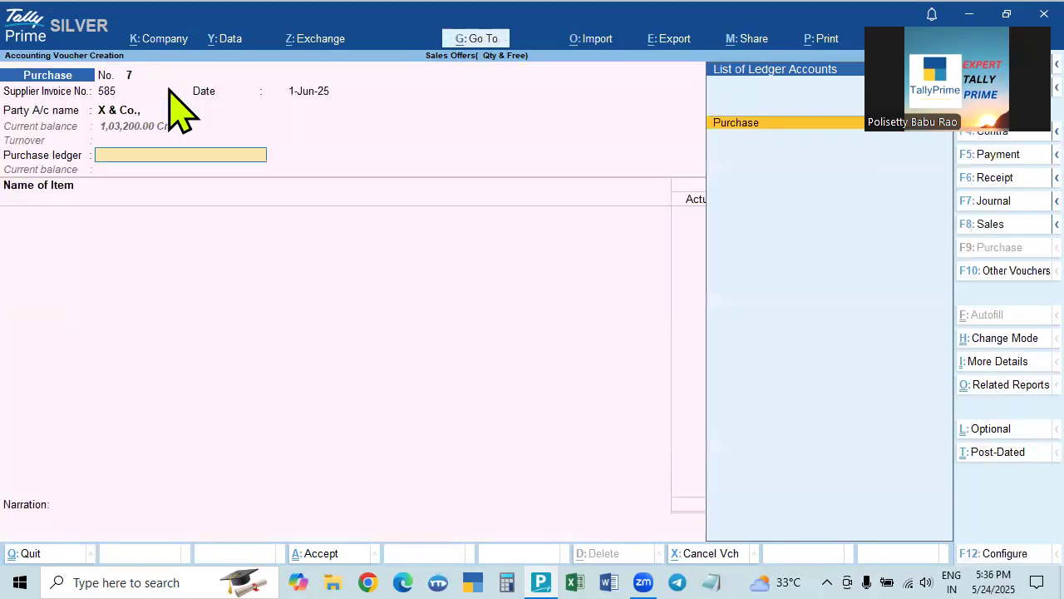
{"action": "key", "text": "Return"}
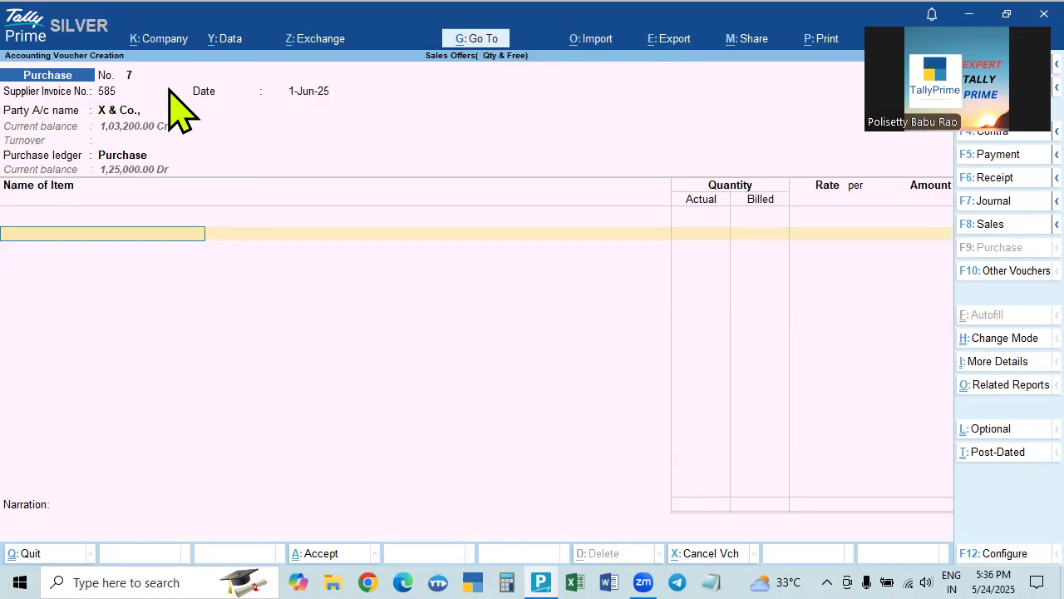
Check the company feature for separate Actual and Billed Quantity columns in invoices, and return to the purchase voucher.
{"action": "key", "text": "F12"}
{"action": "key", "text": "Escape"}
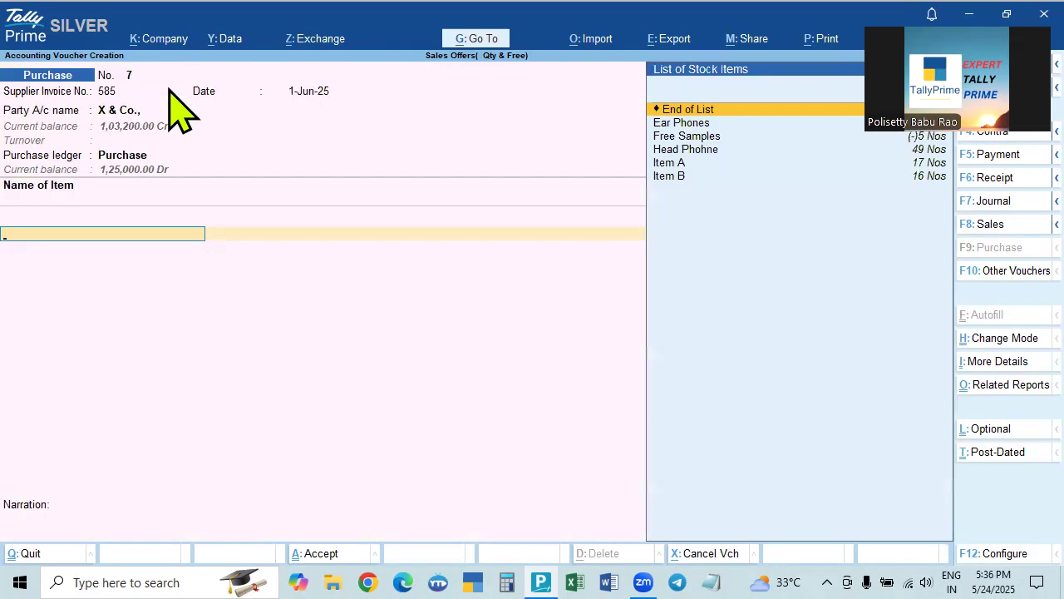
{"action": "key", "text": "F11"}
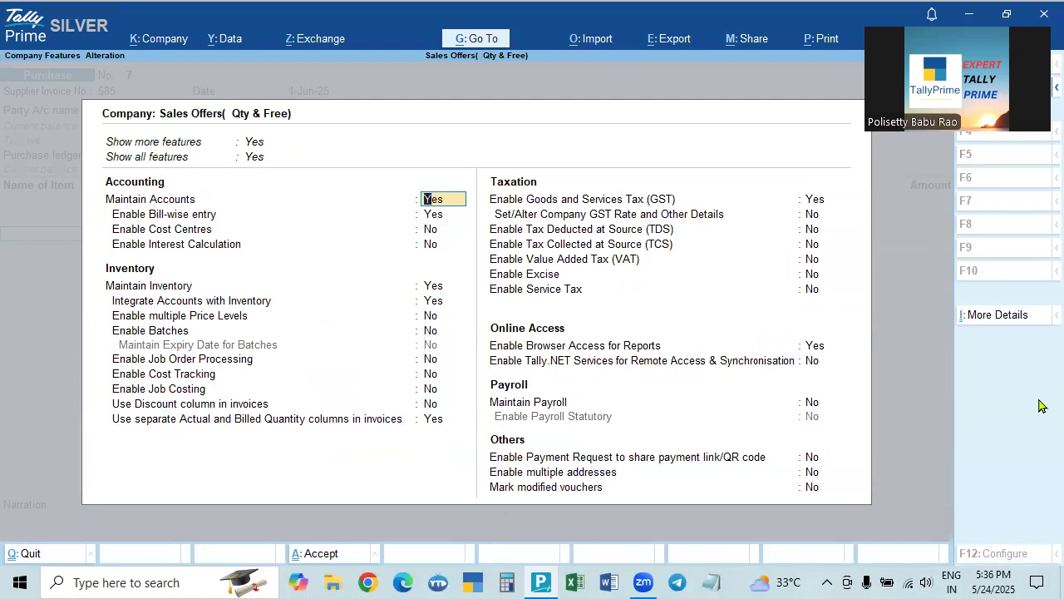
{"action": "key", "text": "Escape"}
{"action": "key", "text": "y"}
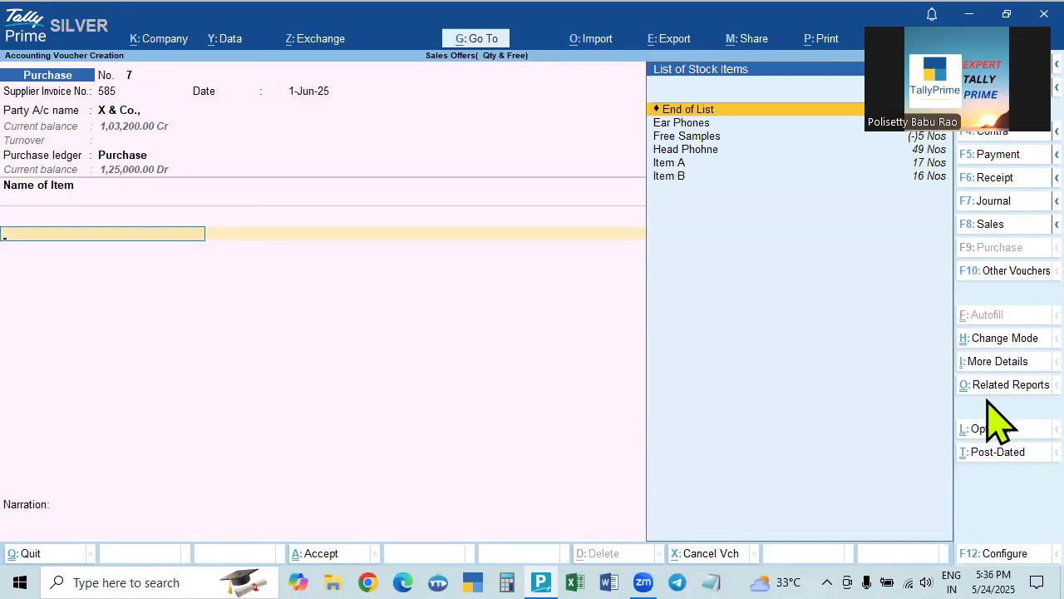
Add Item A to the purchase voucher with an Actual quantity of 7 Nos.
{"action": "key", "text": "Down"}
{"action": "key", "text": "Down"}
{"action": "key", "text": "Down"}
{"action": "key", "text": "Down"}
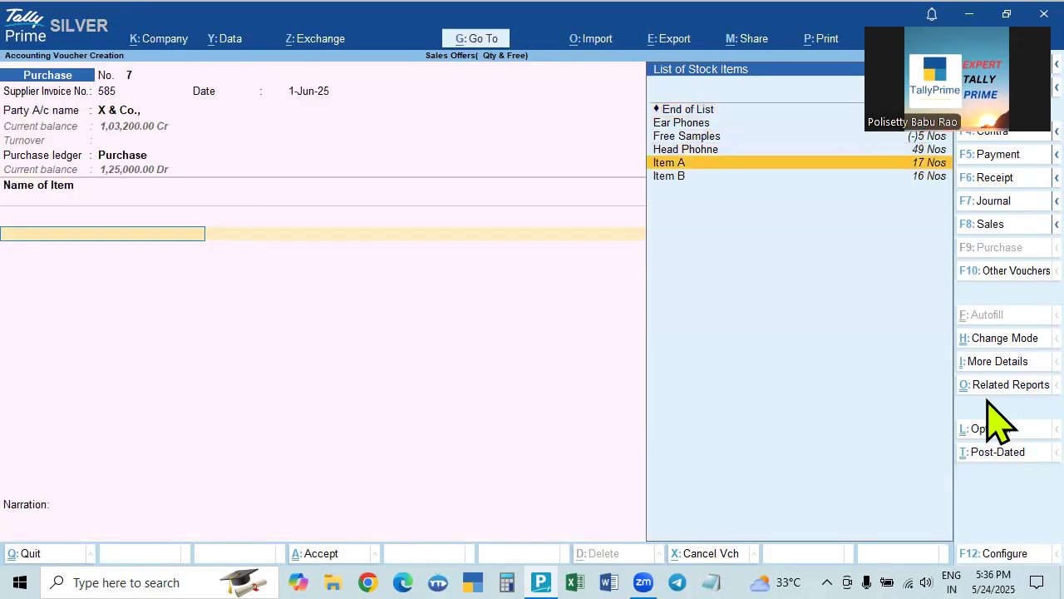
{"action": "key", "text": "Return"}
{"action": "type", "text": "10 Nos"}
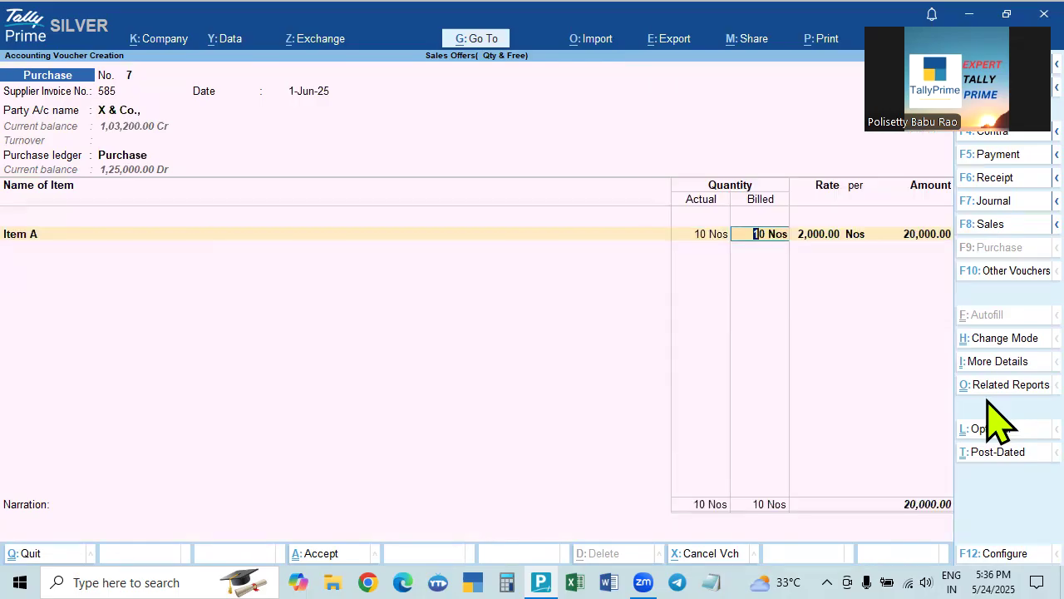
{"action": "key", "text": "BackSpace"}
{"action": "type", "text": "5"}
{"action": "key", "text": "Return"}
{"action": "key", "text": "BackSpace"}
{"action": "key", "text": "BackSpace"}
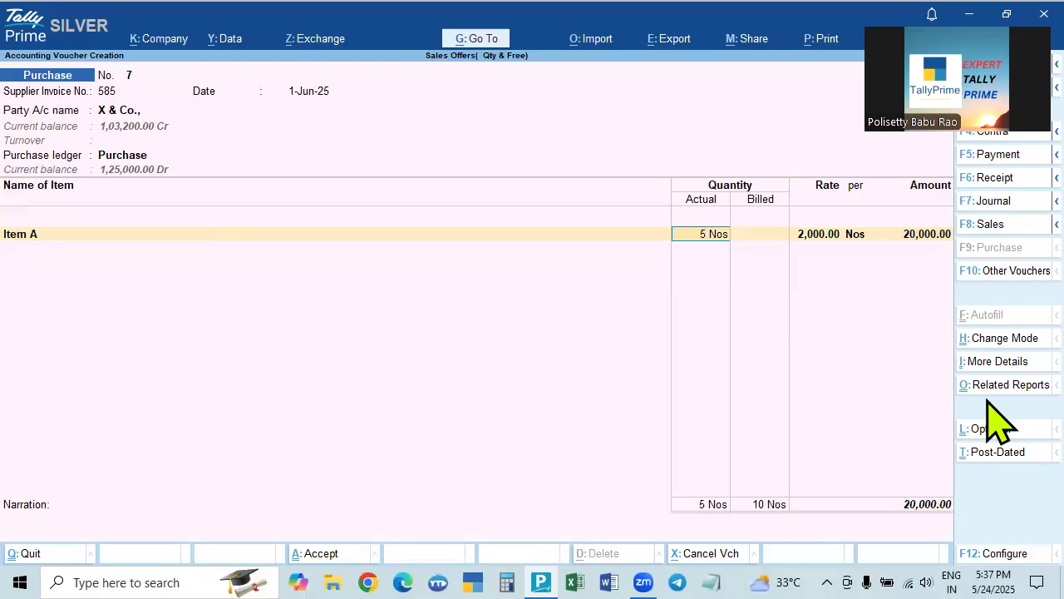
{"action": "type", "text": "7"}
{"action": "key", "text": "Return"}
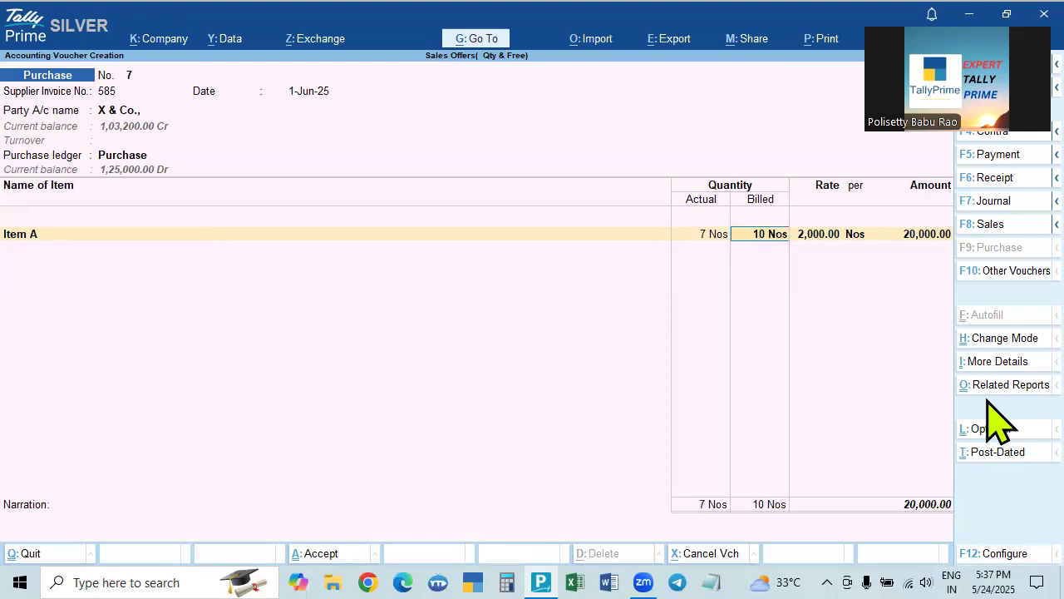
Set Item A's Billed quantity to 5 Nos and accept the rate of 2,000.00 per Nos.
{"action": "type", "text": "5"}
{"action": "key", "text": "Return"}
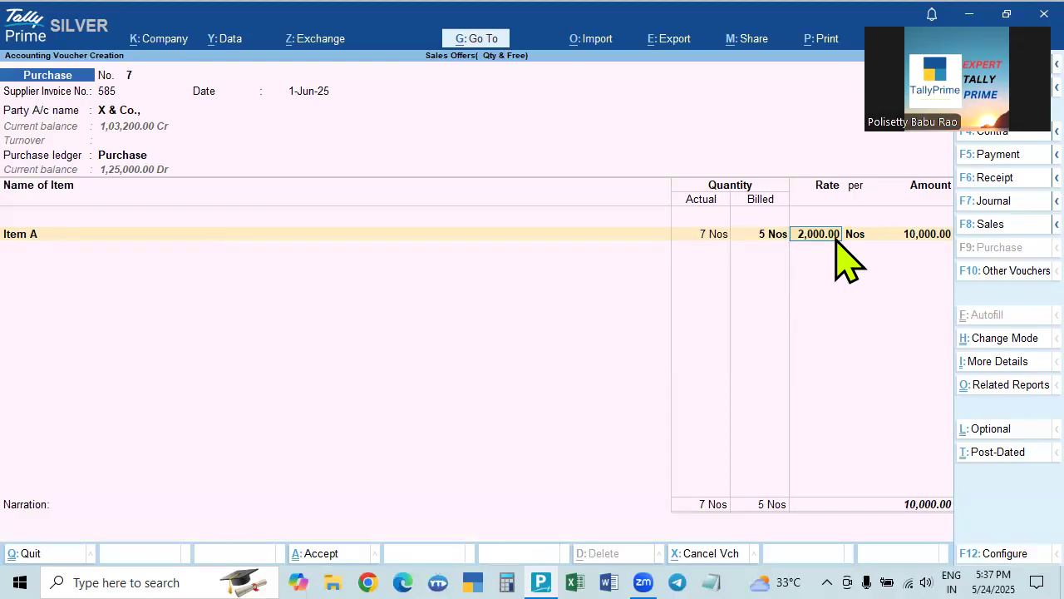
{"action": "key", "text": "Return"}
{"action": "key", "text": "Return"}
{"action": "key", "text": "Return"}
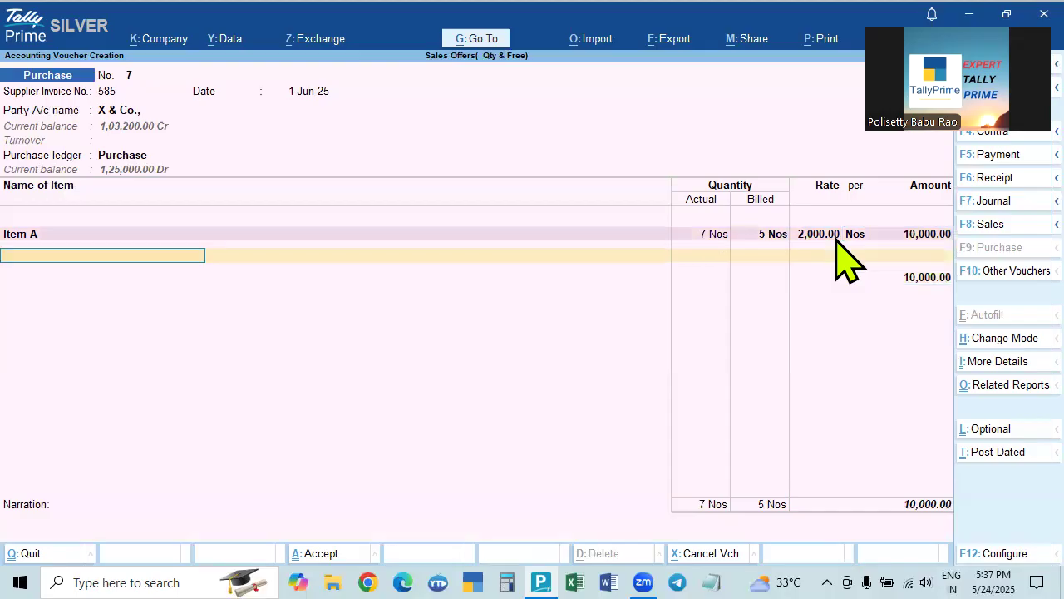
Add Item B with an Actual quantity of 4 Nos and a Billed quantity of 3 Nos at the 2,500.00 rate.
{"action": "key", "text": "Down"}
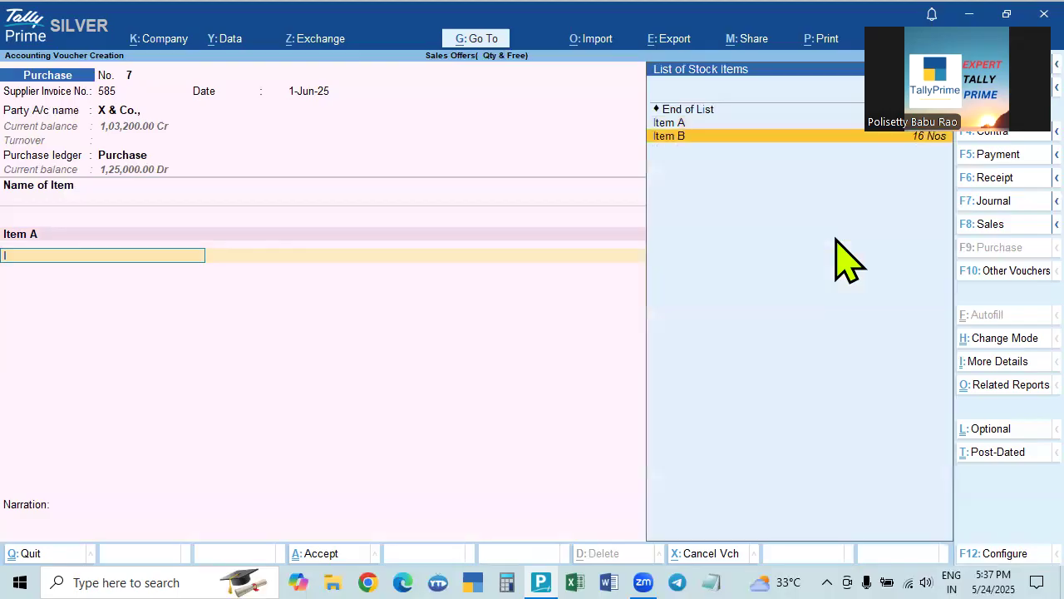
{"action": "key", "text": "Return"}
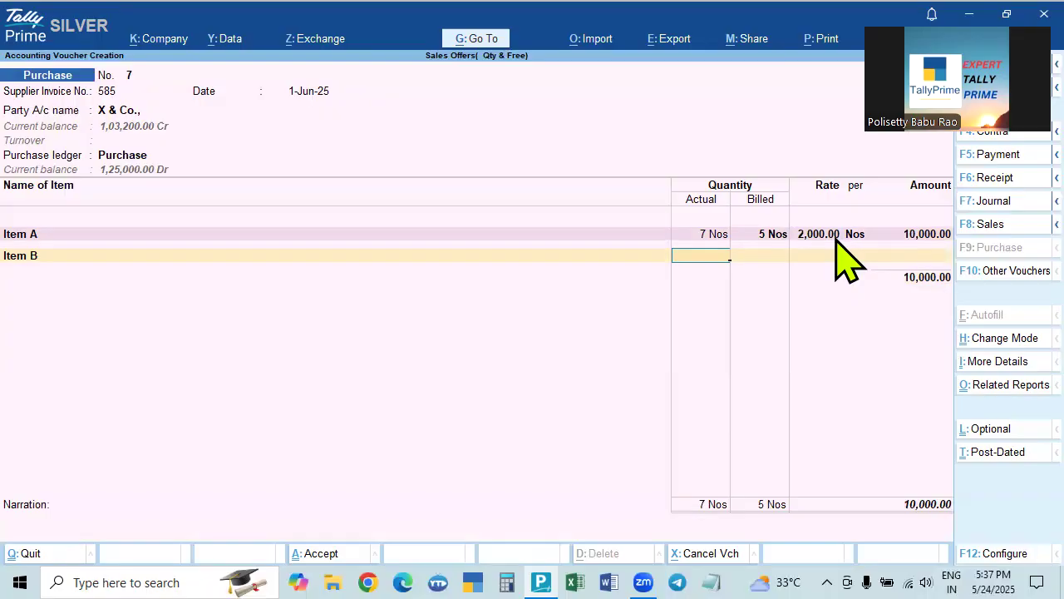
{"action": "type", "text": "4"}
{"action": "key", "text": "Return"}
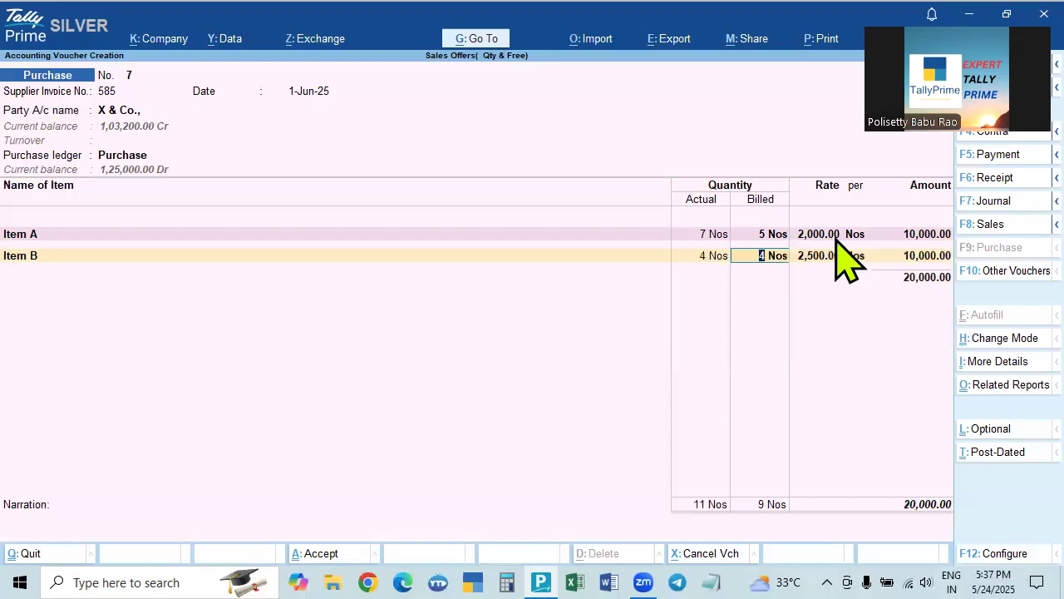
{"action": "type", "text": "3"}
{"action": "key", "text": "Return"}
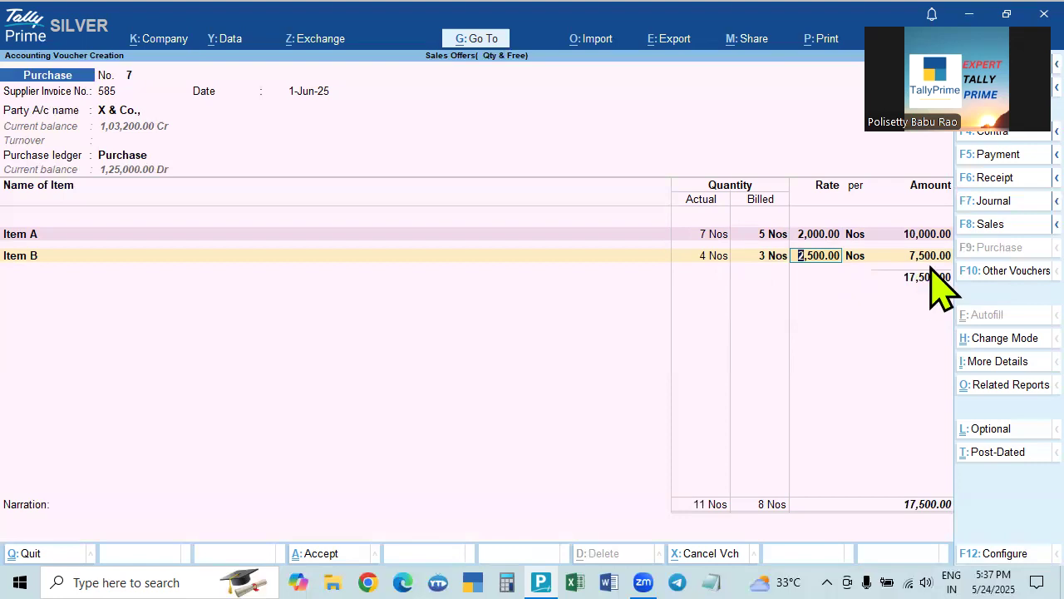
{"action": "key", "text": "Return"}
{"action": "key", "text": "Return"}
{"action": "key", "text": "Return"}
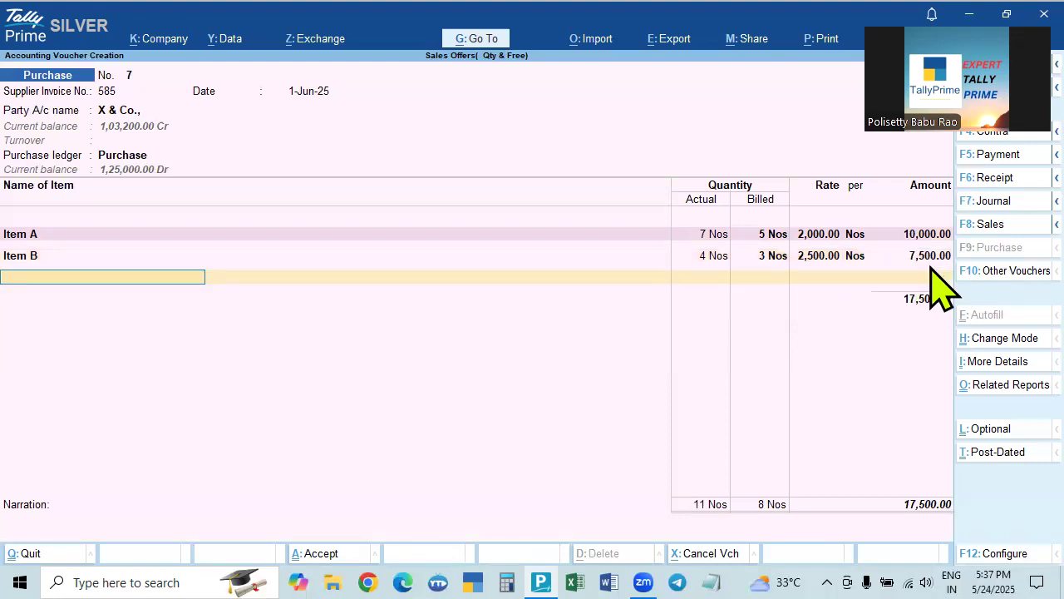
Add Ear Phones as a free item with an Actual quantity of 5 Nos and blank Billed quantity and rate.
{"action": "key", "text": "space"}
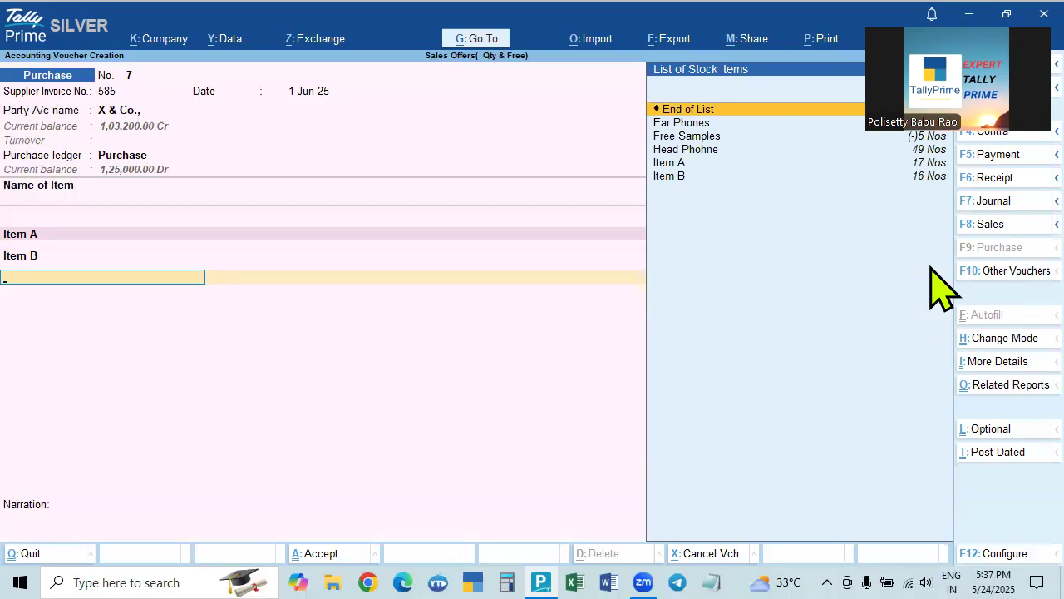
{"action": "key", "text": "Return"}
{"action": "key", "text": "Return"}
{"action": "key", "text": "Down"}
{"action": "key", "text": "Down"}
{"action": "key", "text": "Up"}
{"action": "key", "text": "Return"}
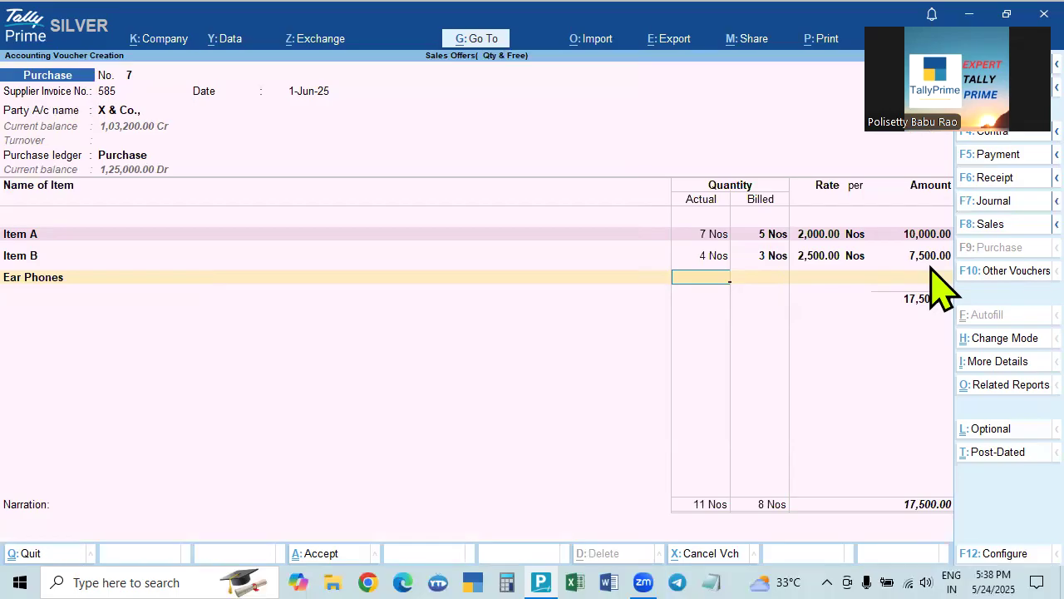
{"action": "type", "text": "5"}
{"action": "key", "text": "Return"}
{"action": "key", "text": "BackSpace"}
{"action": "key", "text": "Return"}
{"action": "key", "text": "Return"}
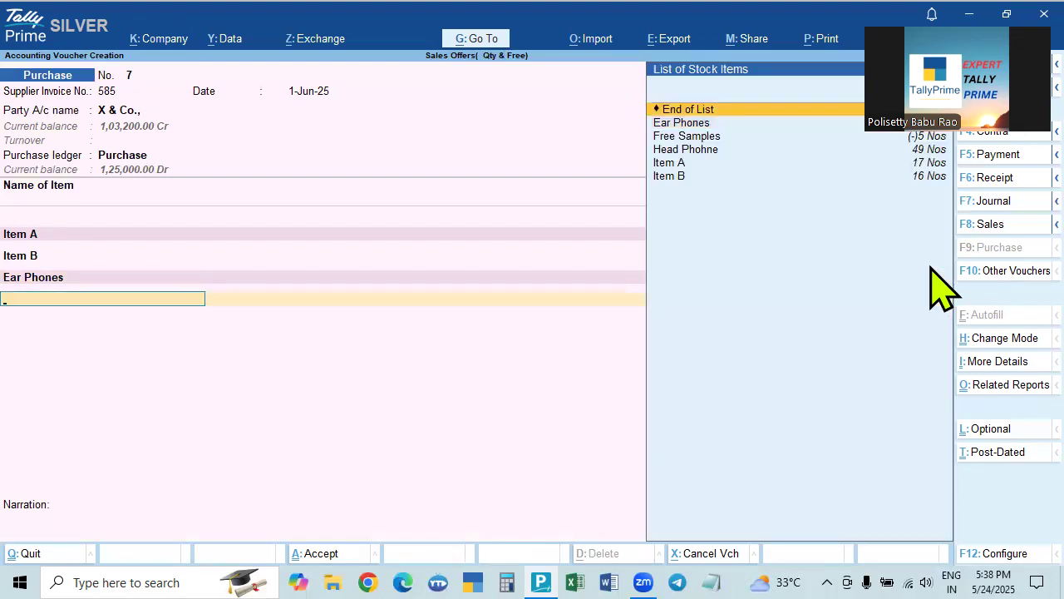
Add Head Phohne as a free item with an Actual quantity of 4 Nos and blank Billed quantity and rate, ending the item list.
{"action": "key", "text": "Down"}
{"action": "key", "text": "Down"}
{"action": "key", "text": "Down"}
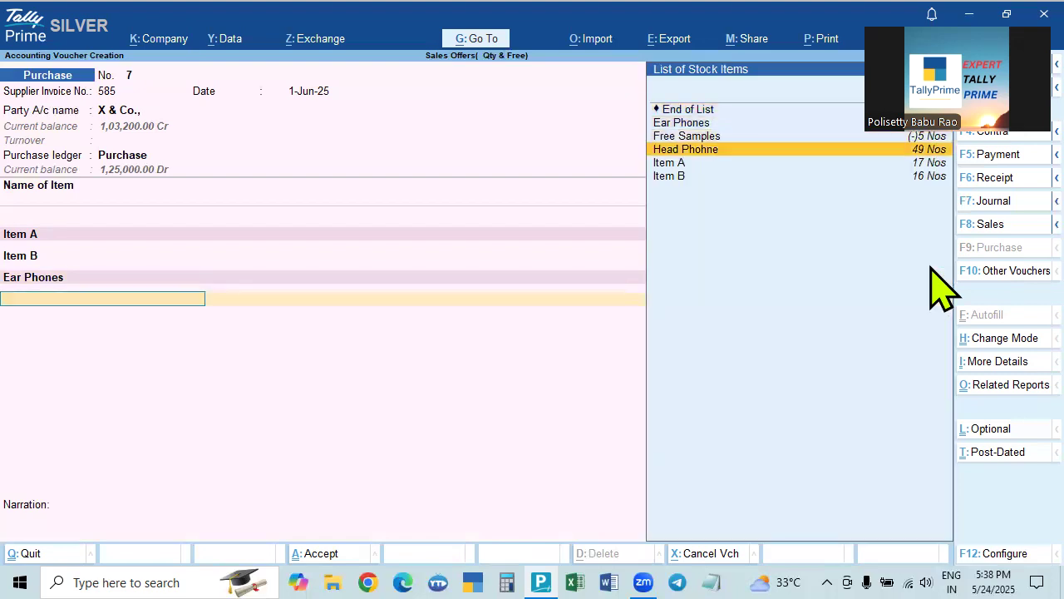
{"action": "key", "text": "Return"}
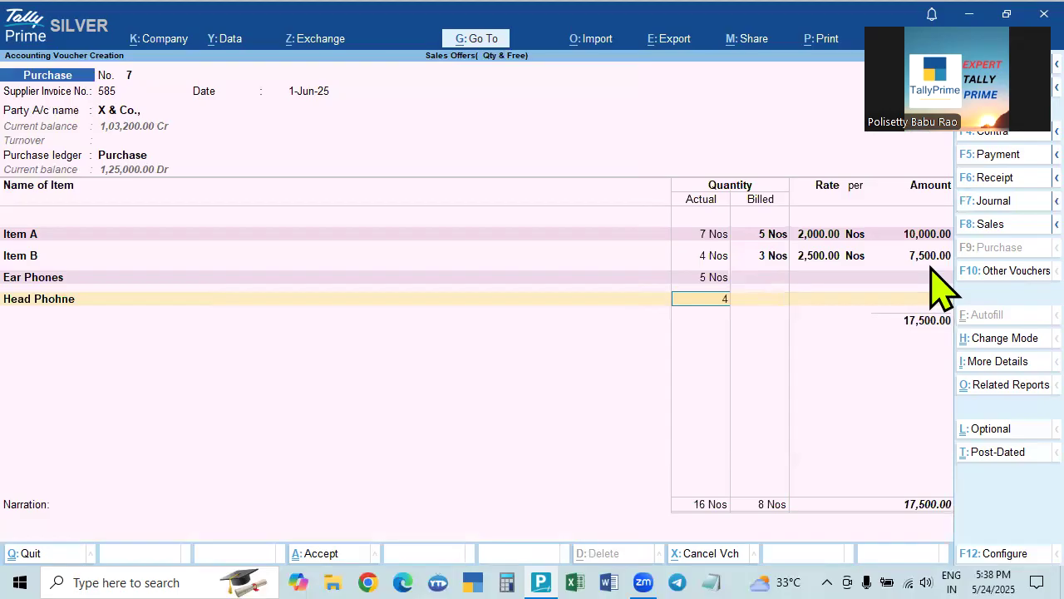
{"action": "type", "text": "4"}
{"action": "key", "text": "Return"}
{"action": "key", "text": "BackSpace"}
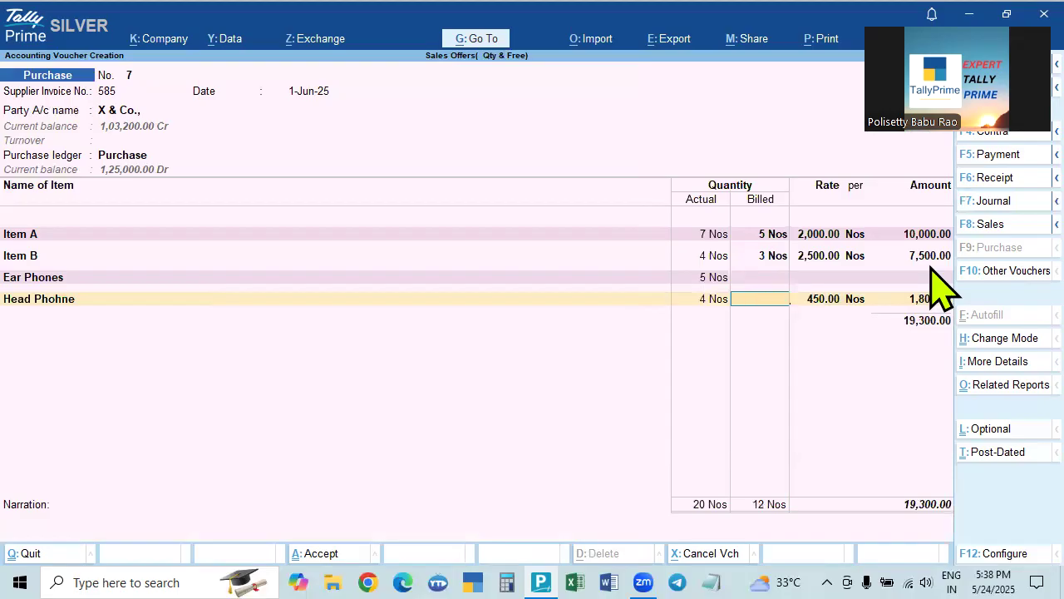
{"action": "key", "text": "Return"}
{"action": "key", "text": "BackSpace"}
{"action": "key", "text": "Return"}
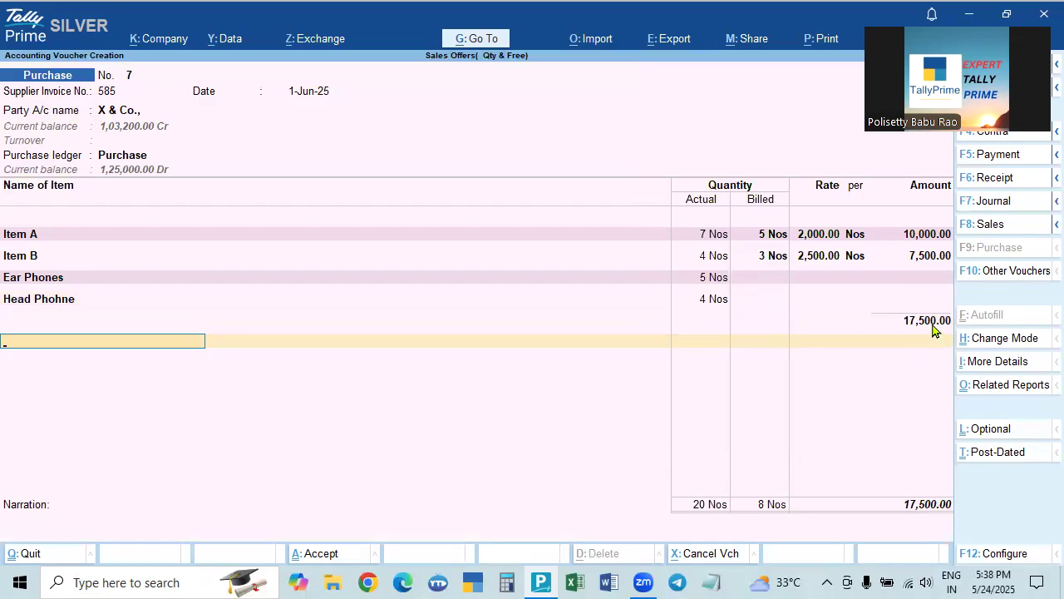
Add the CGST and SGST ledgers below the items, accepting their calculated amounts.
{"action": "type", "text": "Cg"}
{"action": "key", "text": "Return"}
{"action": "key", "text": "Return"}
{"action": "type", "text": "S"}
{"action": "key", "text": "Return"}
{"action": "key", "text": "Return"}
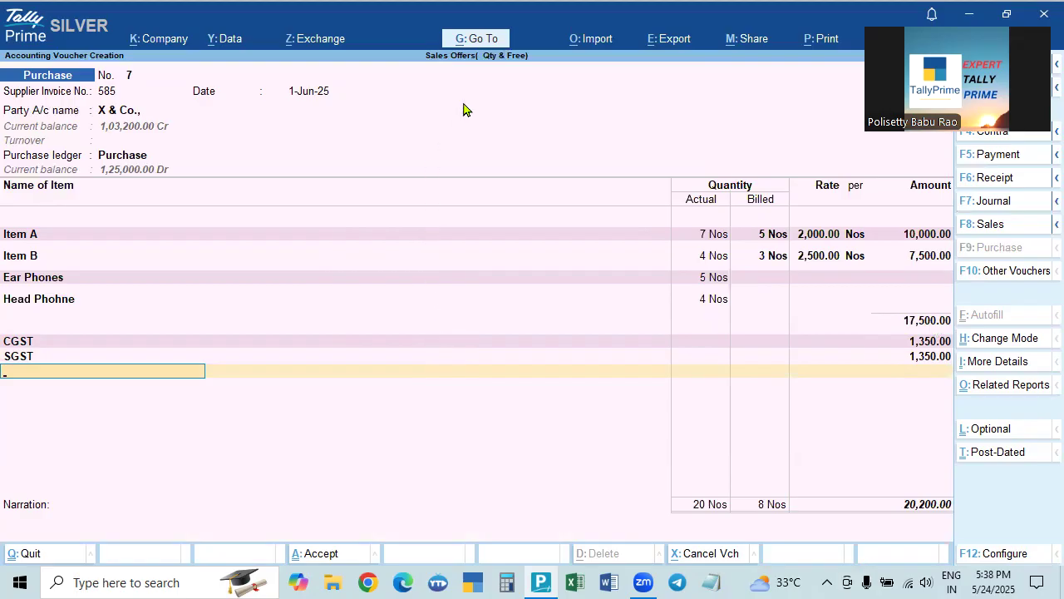
Open the list of voucher types for alteration from within the purchase voucher.
{"action": "left_click", "coordinate": [478, 40]}
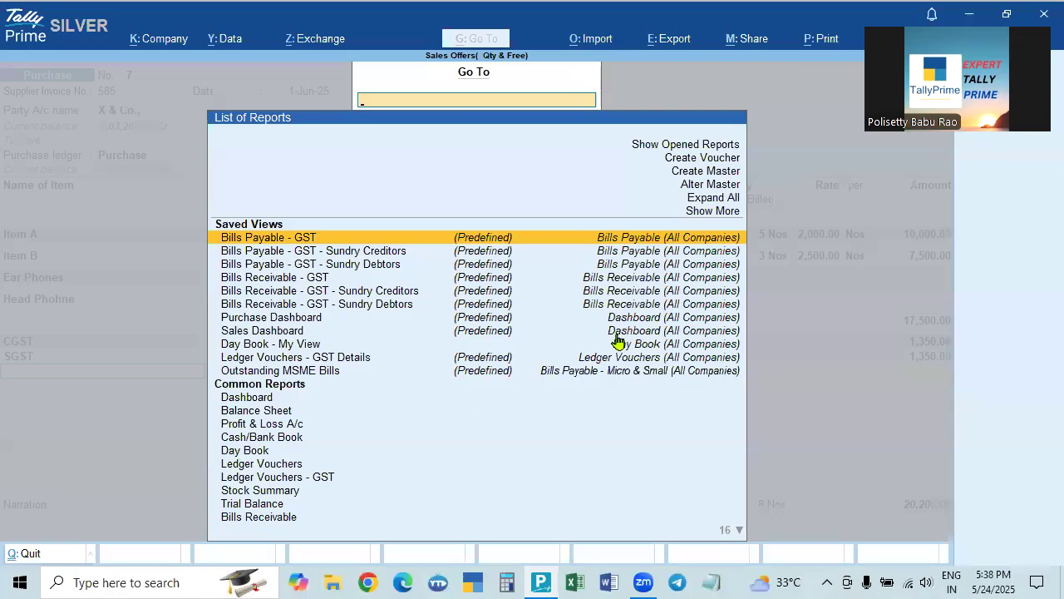
{"action": "left_click", "coordinate": [695, 190]}
{"action": "key", "text": "Down"}
{"action": "key", "text": "Down"}
{"action": "key", "text": "Down"}
{"action": "key", "text": "Return"}
{"action": "key", "text": "Down"}
{"action": "key", "text": "Down"}
{"action": "key", "text": "Down"}
{"action": "key", "text": "Down"}
{"action": "key", "text": "Down"}
{"action": "key", "text": "Down"}
{"action": "key", "text": "Down"}
{"action": "key", "text": "Down"}
{"action": "key", "text": "Down"}
{"action": "key", "text": "Down"}
{"action": "key", "text": "Down"}
{"action": "key", "text": "Down"}
{"action": "key", "text": "Down"}
{"action": "key", "text": "Down"}
{"action": "key", "text": "Down"}
{"action": "key", "text": "Down"}
{"action": "key", "text": "Down"}
{"action": "key", "text": "Down"}
{"action": "key", "text": "Up"}
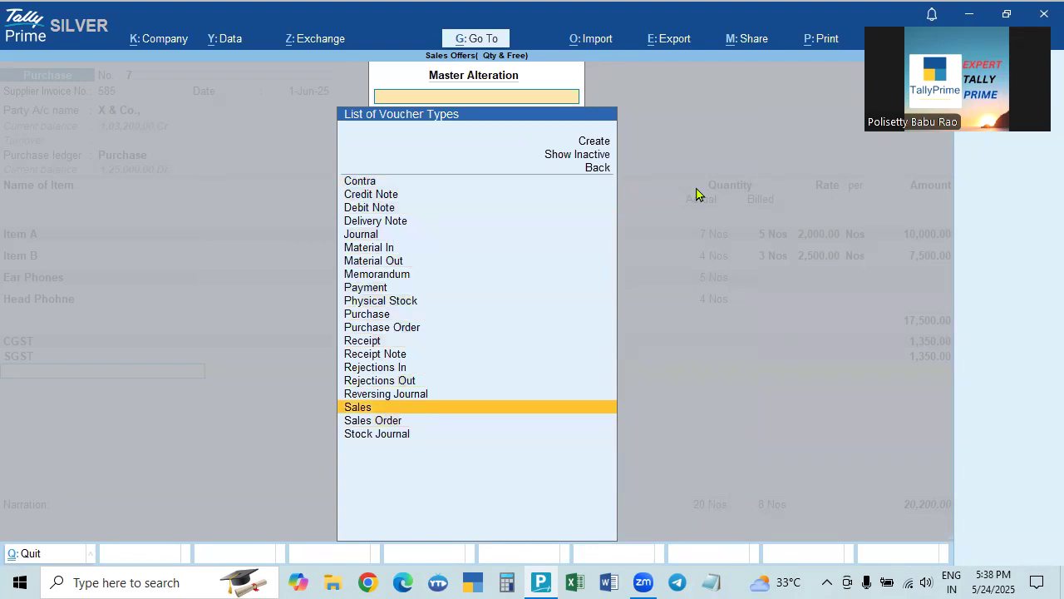
{"action": "key", "text": "Return"}
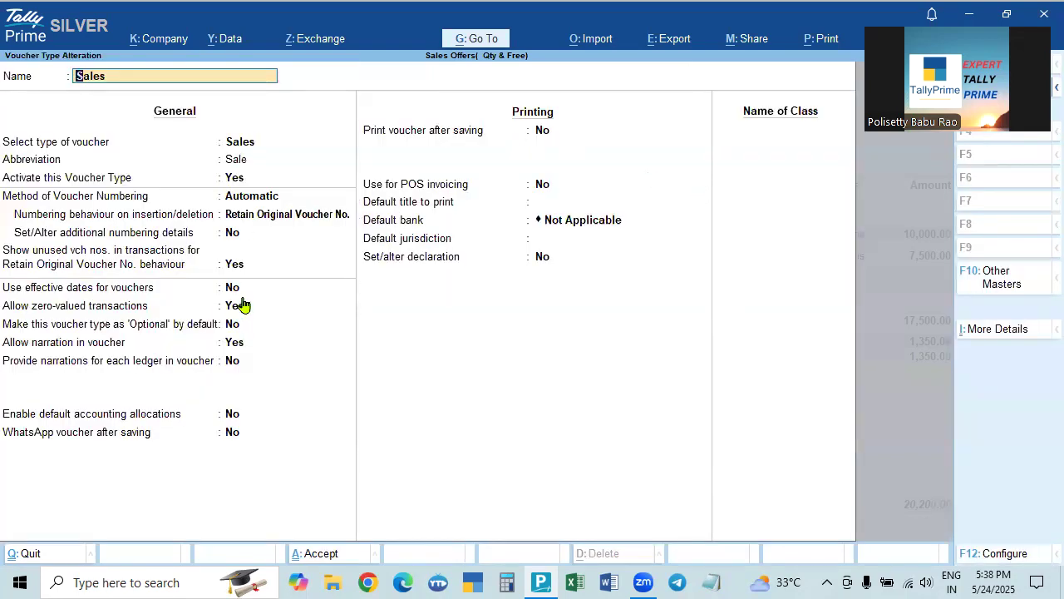
{"action": "key", "text": "BackSpace"}
{"action": "key", "text": "Escape"}
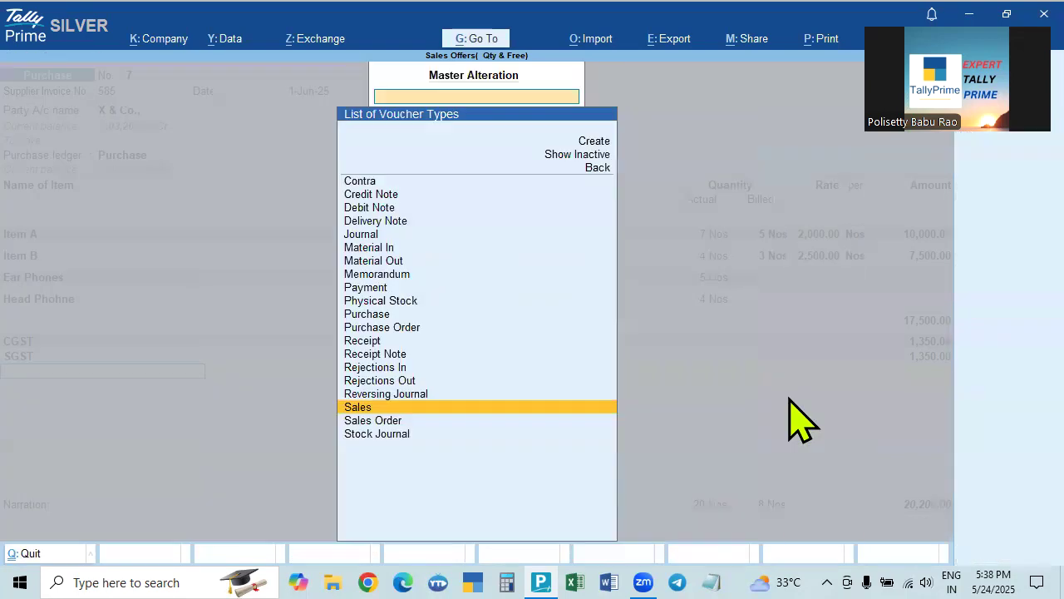
{"action": "key", "text": "Escape"}
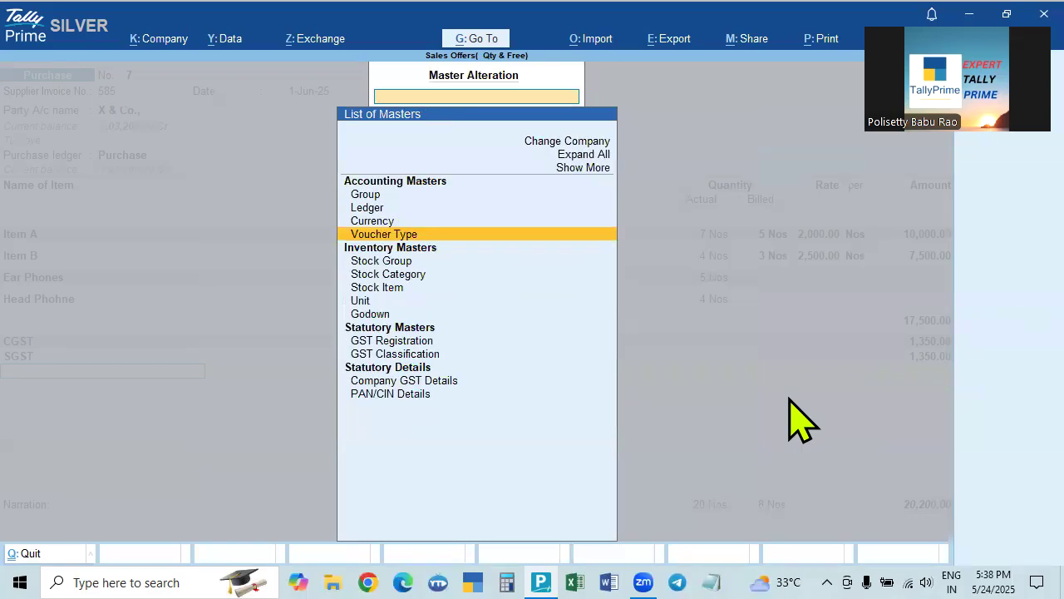
Open the Purchase voucher type for alteration and check its Allow zero-valued transactions setting.
{"action": "key", "text": "Return"}
{"action": "key", "text": "Down"}
{"action": "key", "text": "Down"}
{"action": "key", "text": "Down"}
{"action": "key", "text": "Down"}
{"action": "key", "text": "Down"}
{"action": "key", "text": "Down"}
{"action": "key", "text": "Down"}
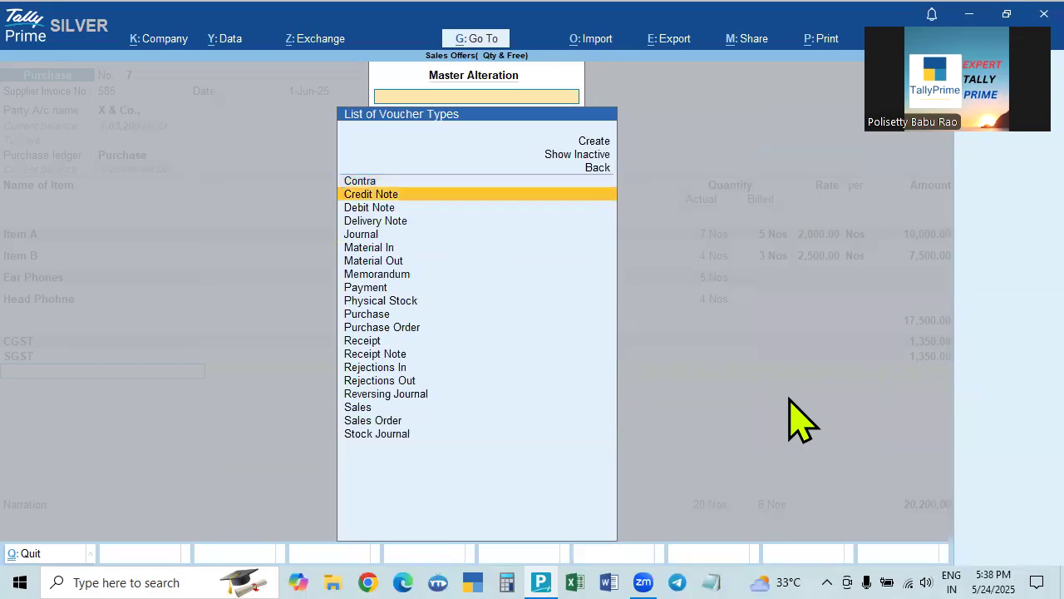
{"action": "key", "text": "Down"}
{"action": "key", "text": "Down"}
{"action": "key", "text": "Down"}
{"action": "key", "text": "Return"}
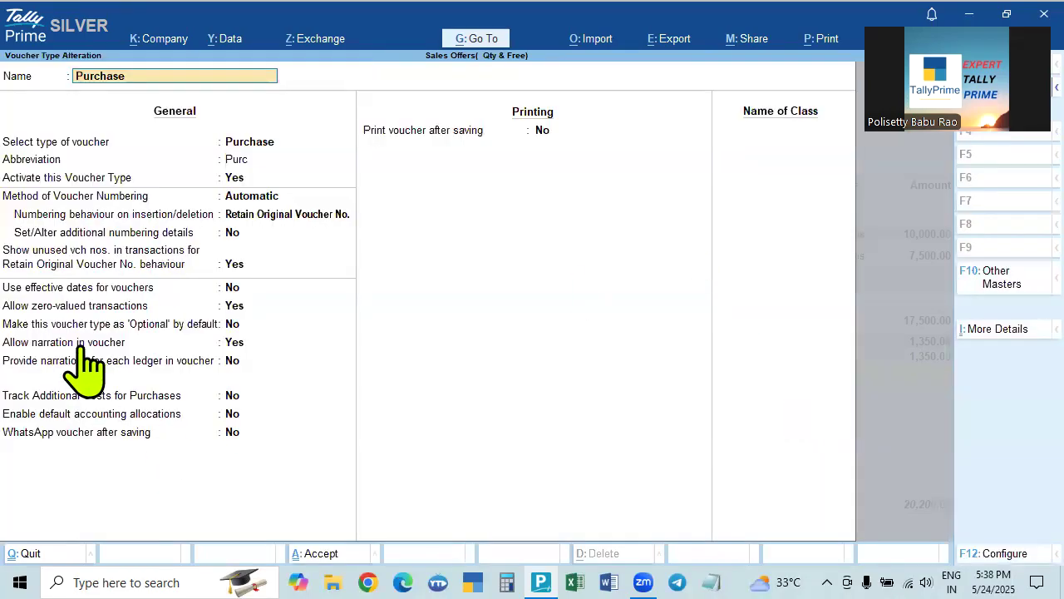
Set Allow zero-valued transactions to Yes for the Purchase voucher type, save it and return to the purchase voucher.
{"action": "left_click", "coordinate": [235, 307]}
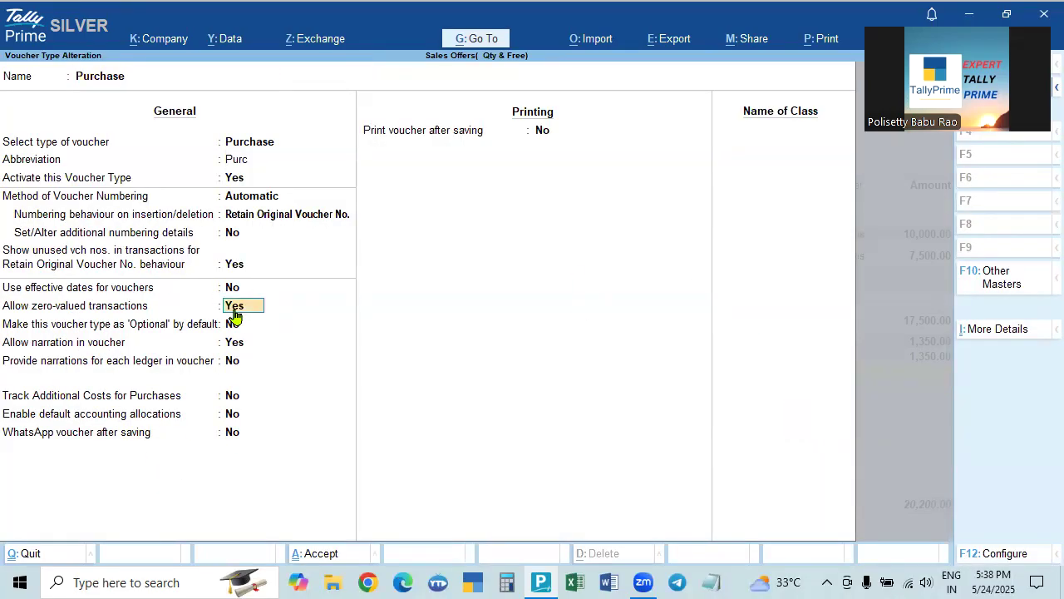
{"action": "type", "text": "n"}
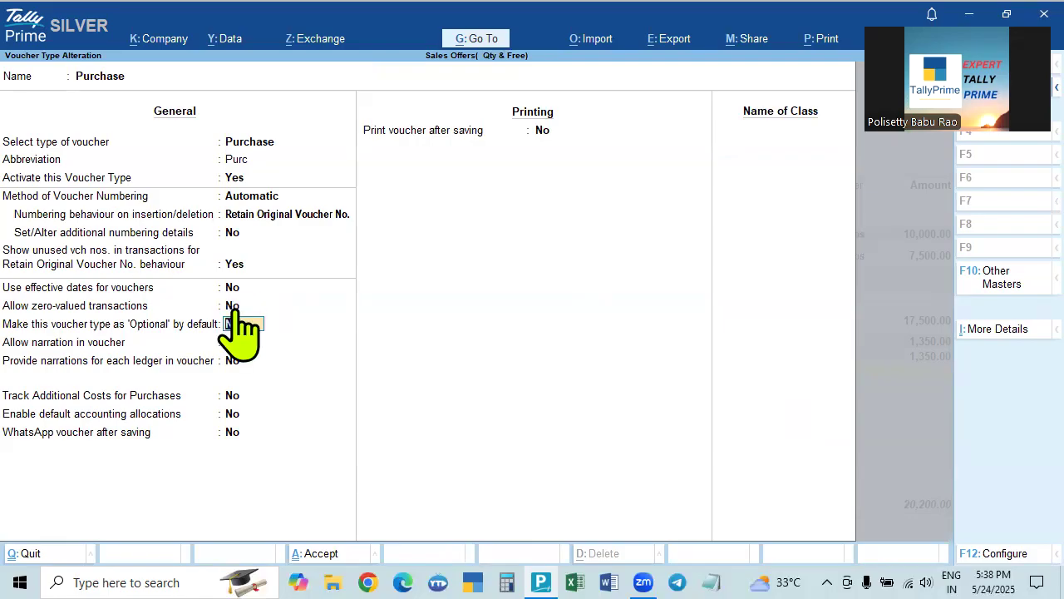
{"action": "type", "text": "y"}
{"action": "key", "text": "ctrl+a"}
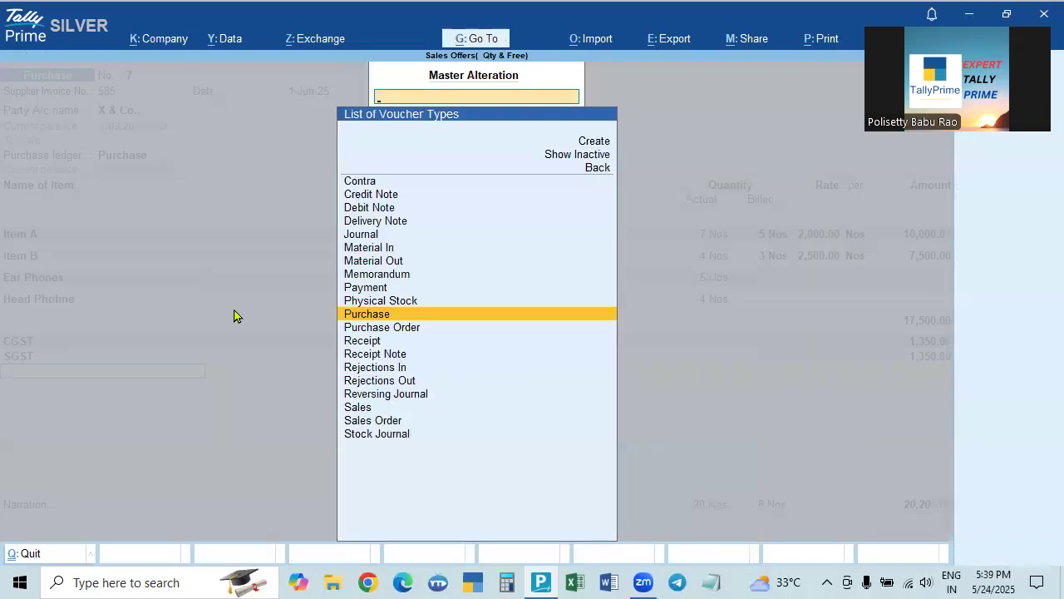
{"action": "key", "text": "Escape"}
{"action": "key", "text": "Escape"}
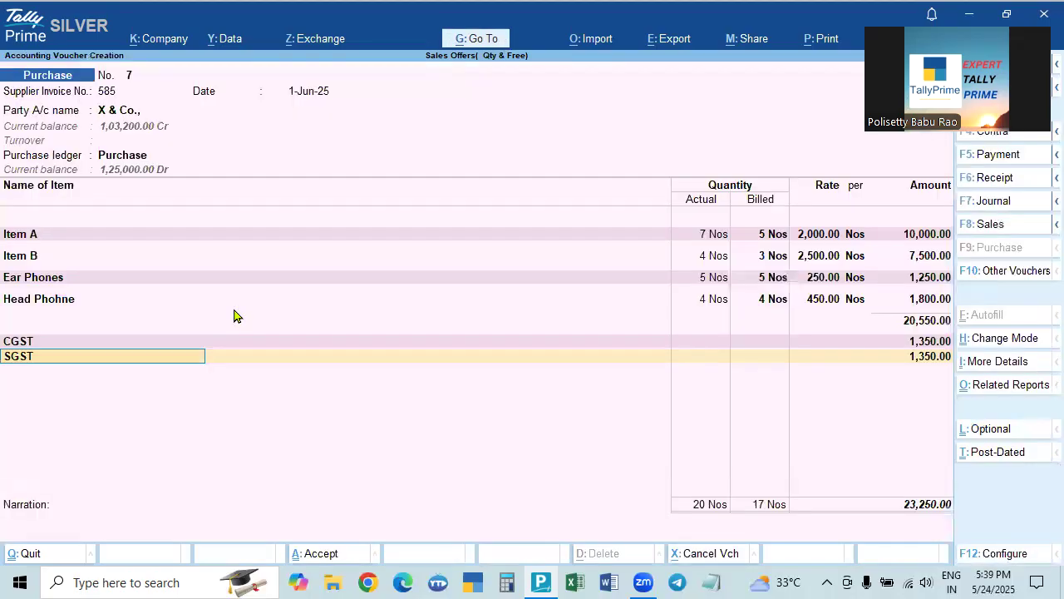
Clear the Billed quantity of the Ear Phones line, leaving its rate blank.
{"action": "left_click", "coordinate": [772, 277]}
{"action": "type", "text": "0"}
{"action": "key", "text": "Return"}
{"action": "key", "text": "Return"}
{"action": "key", "text": "Return"}
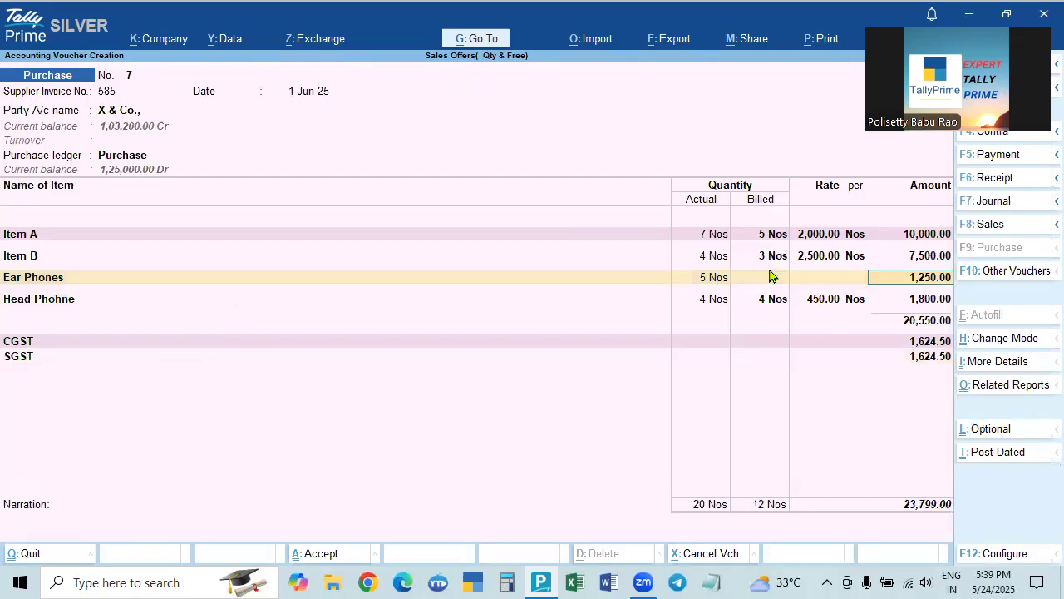
{"action": "key", "text": "Return"}
Keep the Actual quantity of Head Phohne at 4 Nos and clear its Billed quantity.
{"action": "key", "text": "BackSpace"}
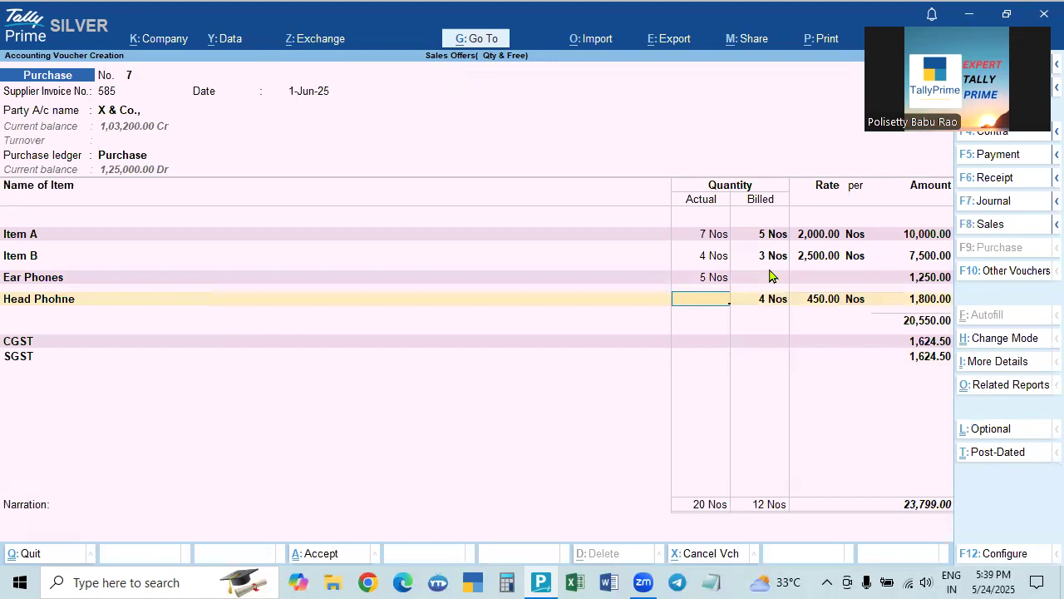
{"action": "type", "text": "4"}
{"action": "key", "text": "Return"}
{"action": "key", "text": "BackSpace"}
{"action": "key", "text": "Return"}
{"action": "key", "text": "Return"}
{"action": "key", "text": "Return"}
{"action": "key", "text": "Return"}
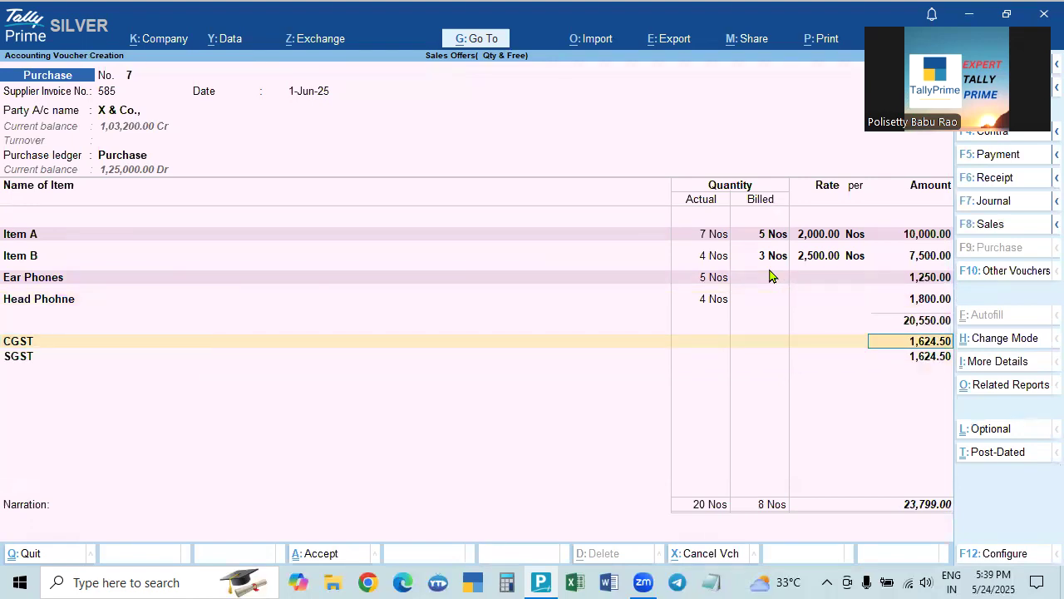
{"action": "key", "text": "BackSpace"}
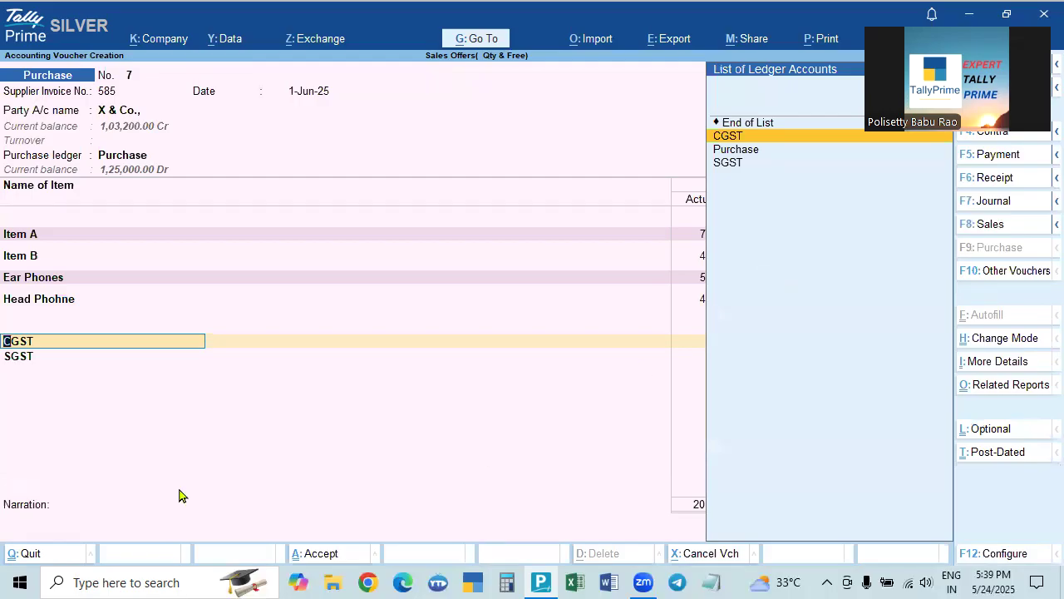
Clear the amounts of the Ear Phones and Head Phohne lines and let the CGST and SGST amounts recalculate.
{"action": "left_click", "coordinate": [55, 277]}
{"action": "key", "text": "Return"}
{"action": "key", "text": "Return"}
{"action": "key", "text": "Return"}
{"action": "key", "text": "BackSpace"}
{"action": "key", "text": "Return"}
{"action": "key", "text": "Return"}
{"action": "key", "text": "Return"}
{"action": "key", "text": "Return"}
{"action": "key", "text": "BackSpace"}
{"action": "key", "text": "Return"}
{"action": "key", "text": "Return"}
{"action": "key", "text": "Return"}
{"action": "key", "text": "Return"}
{"action": "key", "text": "Return"}
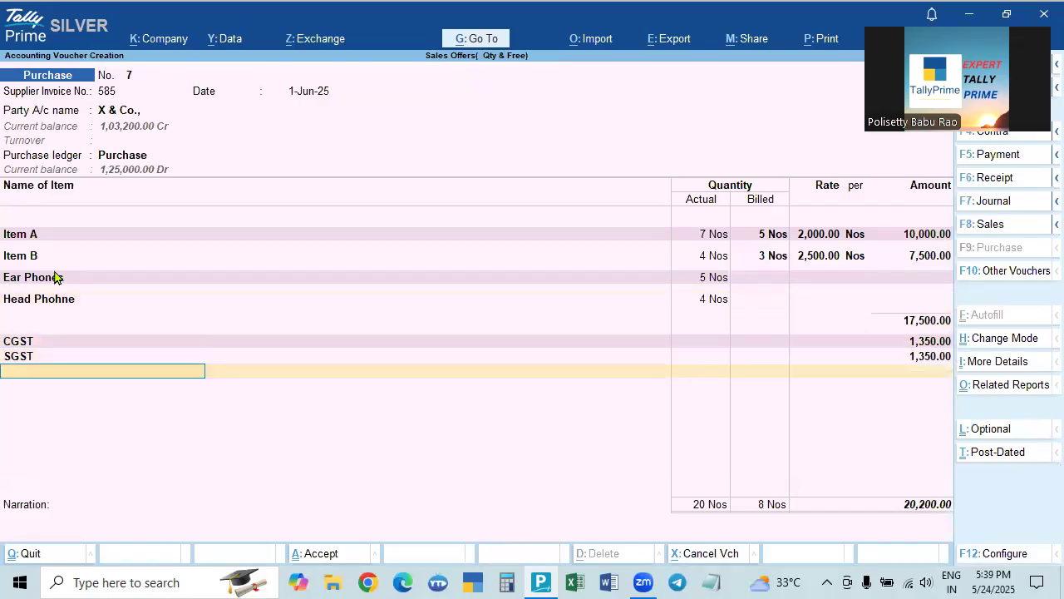
{"action": "key", "text": "Return"}
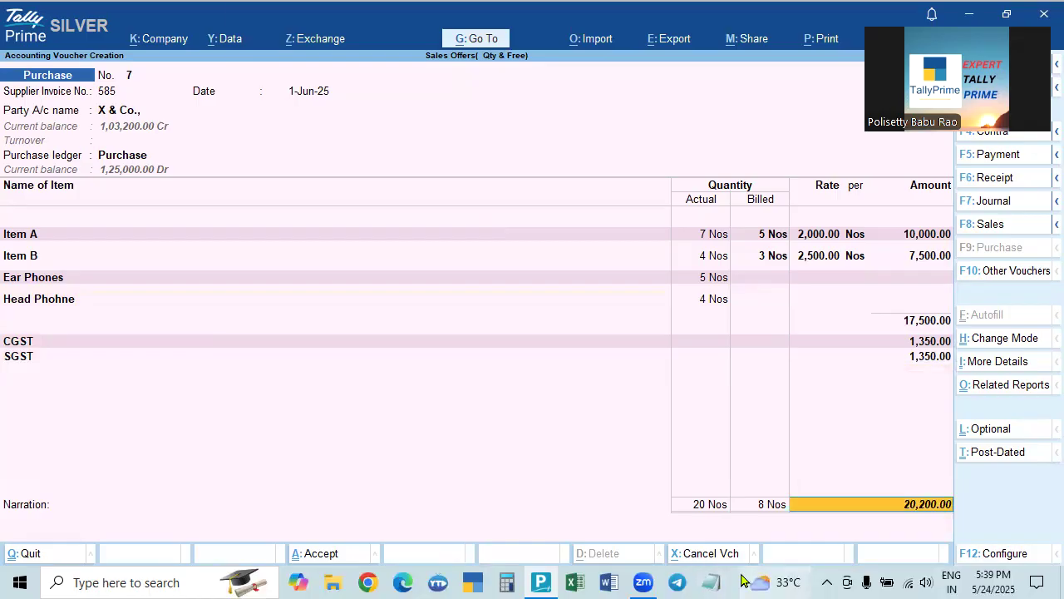
{"action": "mouse_move", "coordinate": [742, 579]}
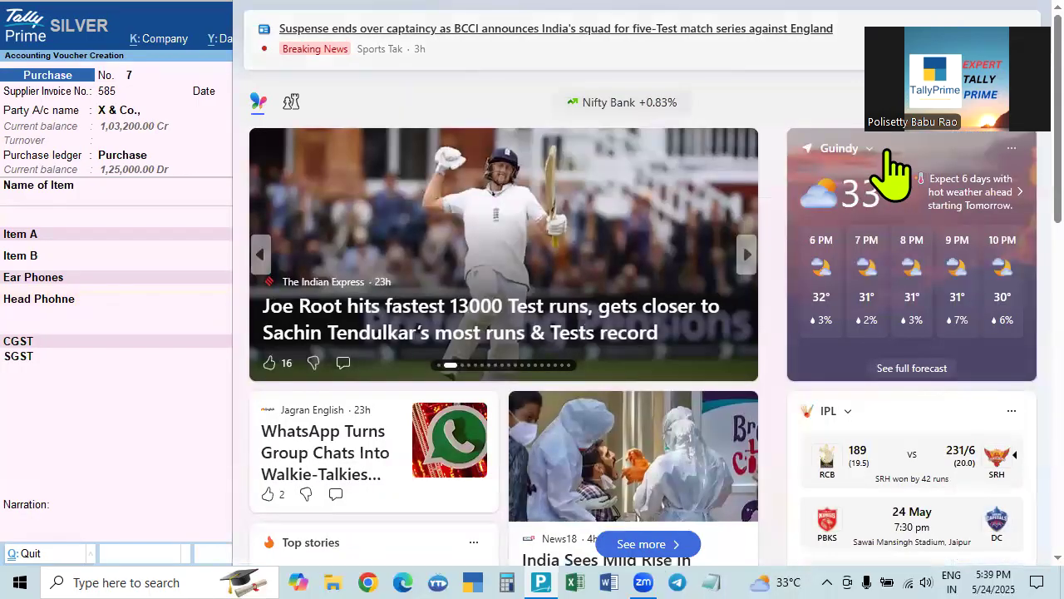
{"action": "left_click", "coordinate": [1018, 28]}
{"action": "left_click", "coordinate": [160, 437]}
{"action": "key", "text": "Return"}
{"action": "key", "text": "Return"}
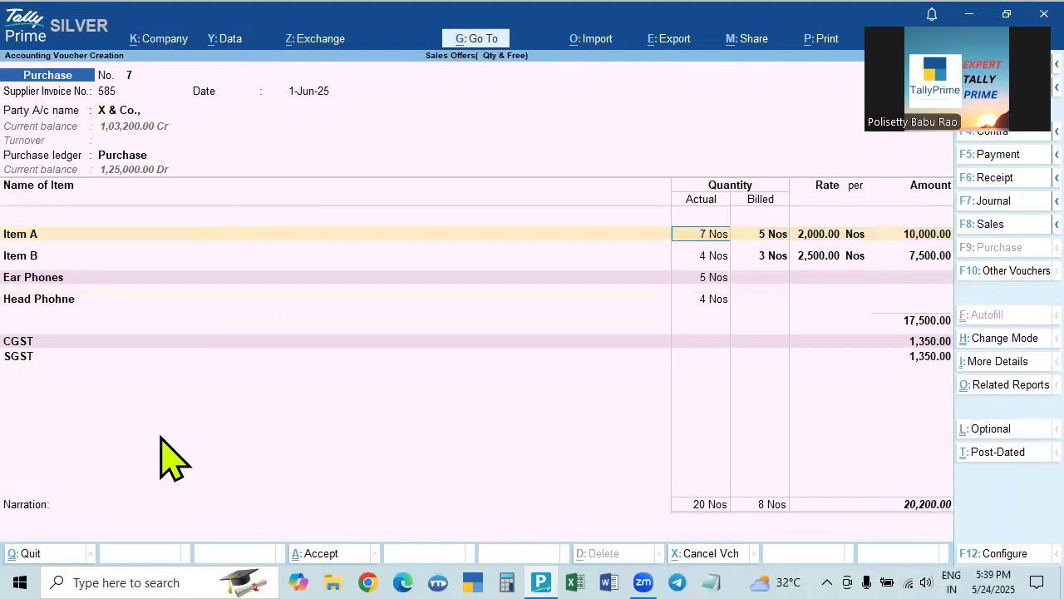
Accept the CGST and SGST amounts and complete the supplier's bill-wise details with New Ref for the full amount.
{"action": "left_click", "coordinate": [926, 346]}
{"action": "key", "text": "Return"}
{"action": "key", "text": "Return"}
{"action": "key", "text": "Return"}
{"action": "key", "text": "Return"}
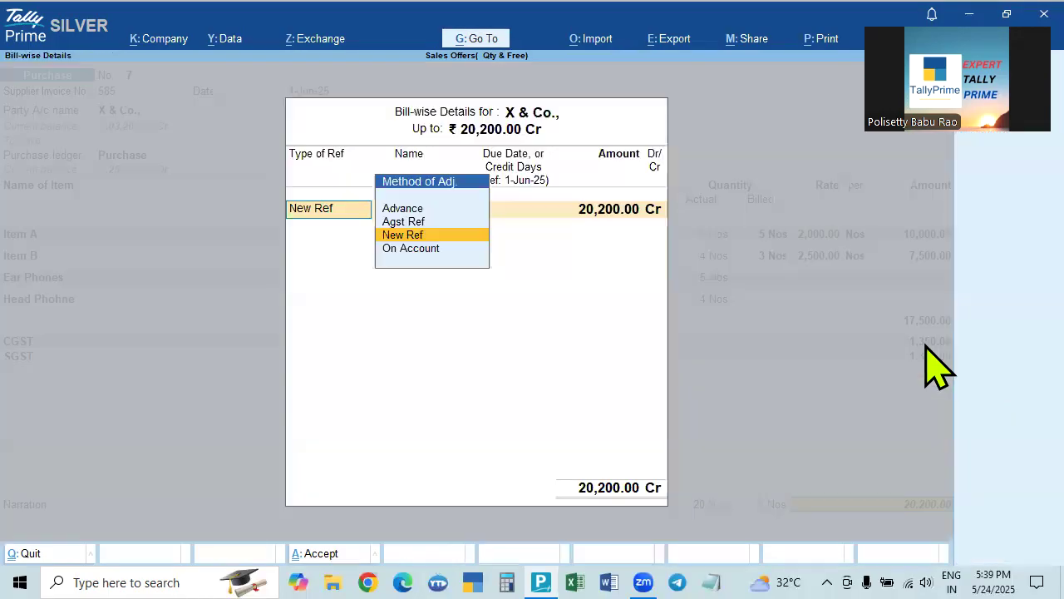
{"action": "key", "text": "Return"}
{"action": "key", "text": "Return"}
{"action": "key", "text": "Return"}
{"action": "key", "text": "Return"}
{"action": "key", "text": "Return"}
{"action": "key", "text": "Return"}
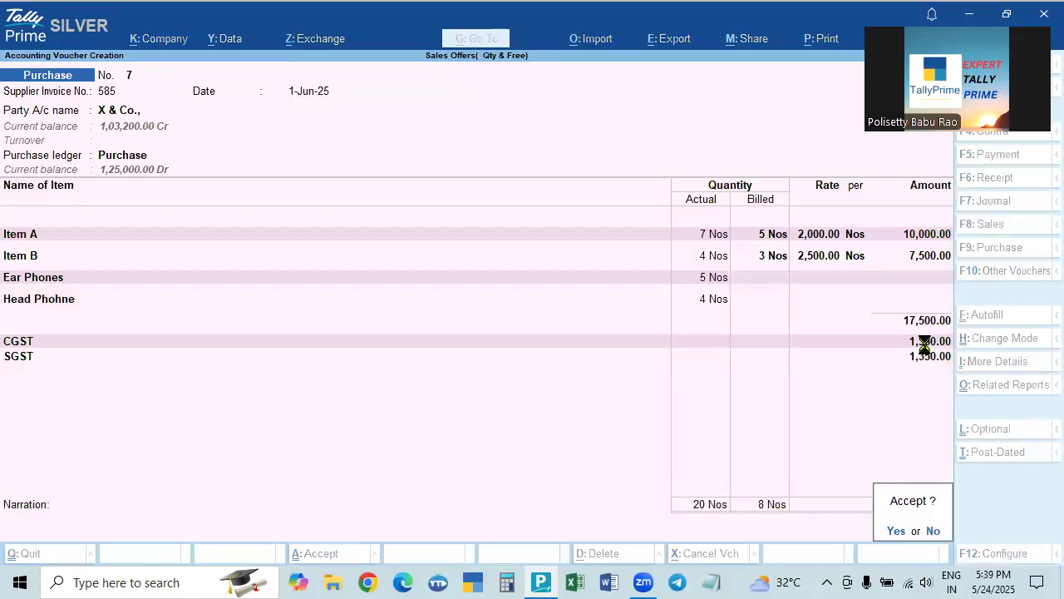
Save the purchase voucher and reopen it to review the free items before accepting it again.
{"action": "key", "text": "Return"}
{"action": "key", "text": "Page_Up"}
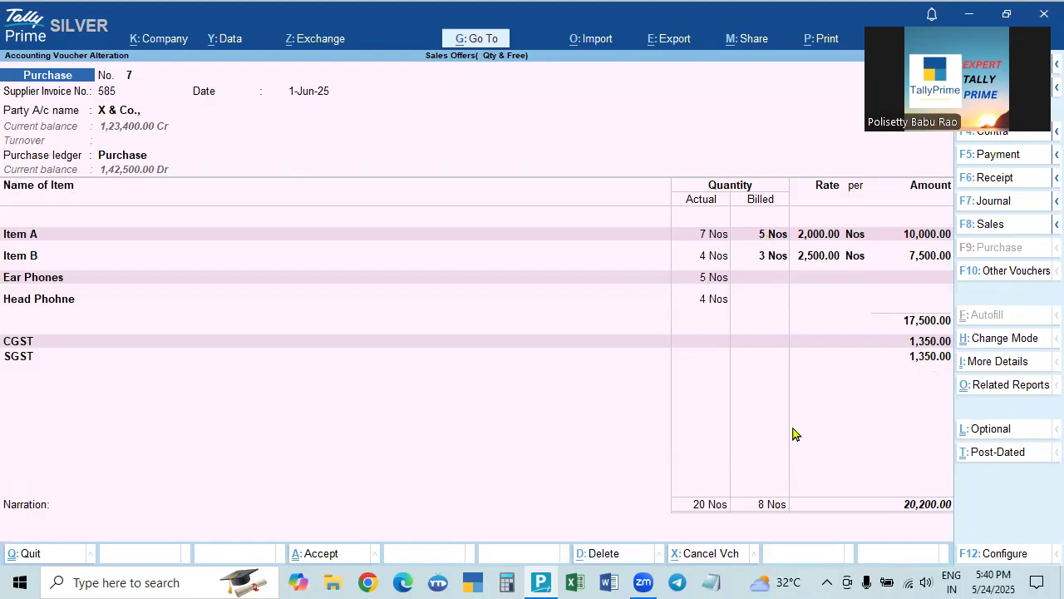
{"action": "key", "text": "ctrl+a"}
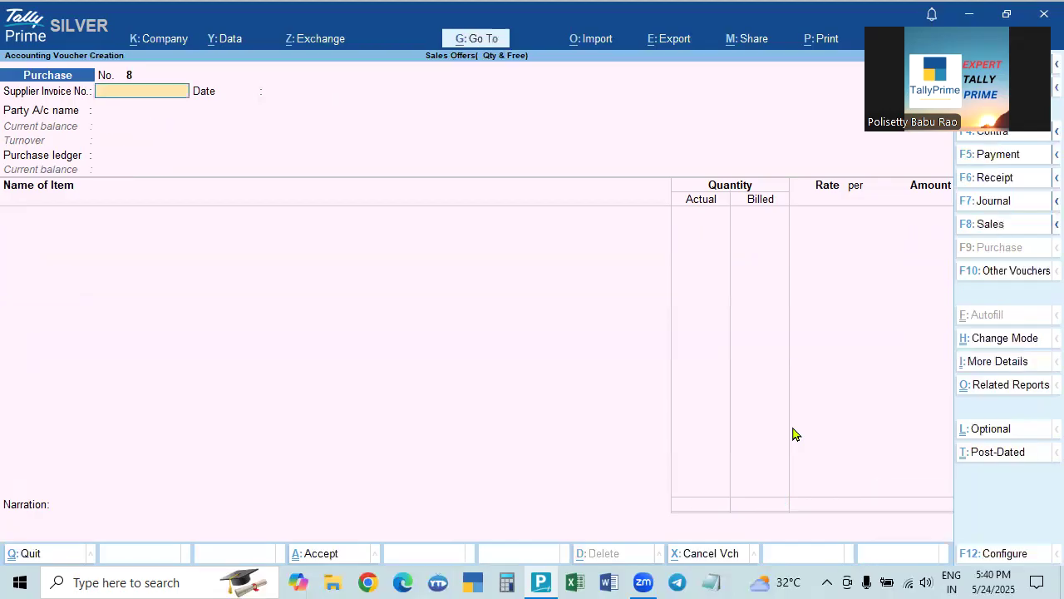
Leave voucher entry and examine the closing quantities in the Stock Summary, especially Free Samples, before returning to the Gateway of Tally.
{"action": "key", "text": "Escape"}
{"action": "key", "text": "Return"}
{"action": "key", "text": "Down"}
{"action": "key", "text": "Down"}
{"action": "key", "text": "Down"}
{"action": "key", "text": "Down"}
{"action": "key", "text": "Down"}
{"action": "key", "text": "Down"}
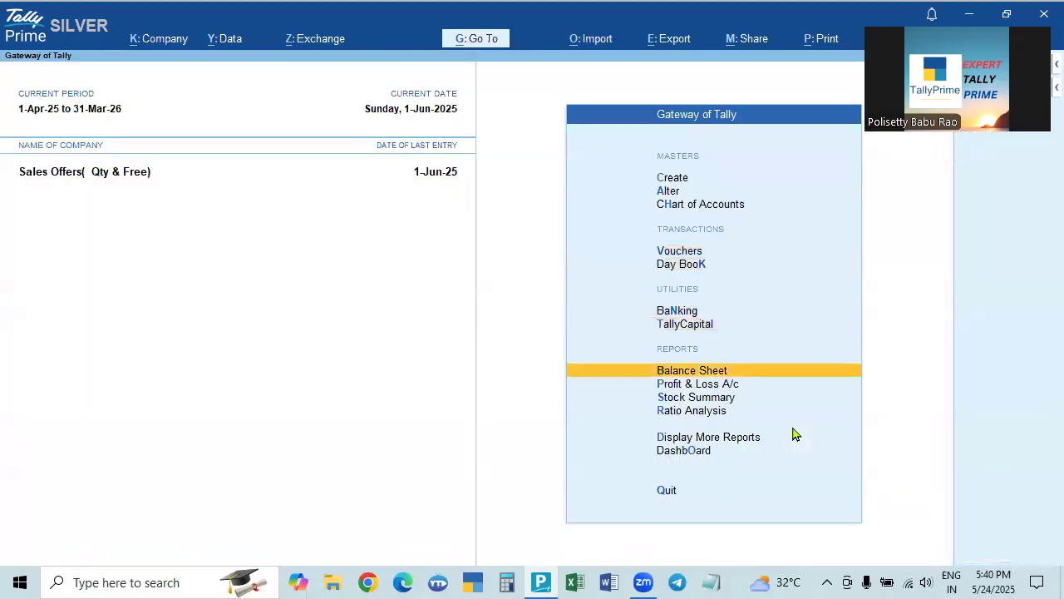
{"action": "key", "text": "Return"}
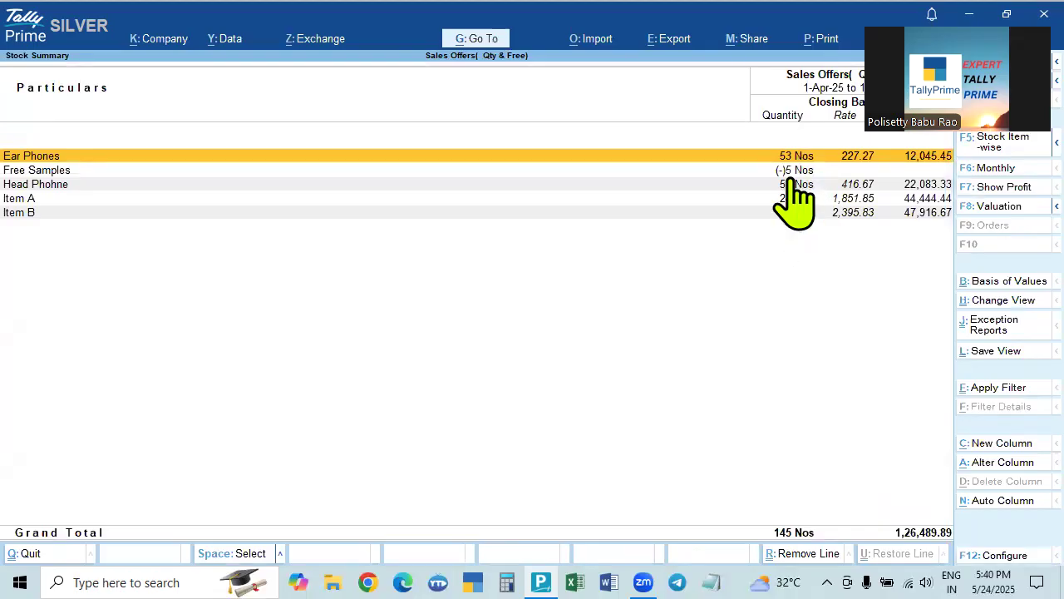
{"action": "key", "text": "Escape"}
{"action": "key", "text": "Escape"}
{"action": "key", "text": "Escape"}
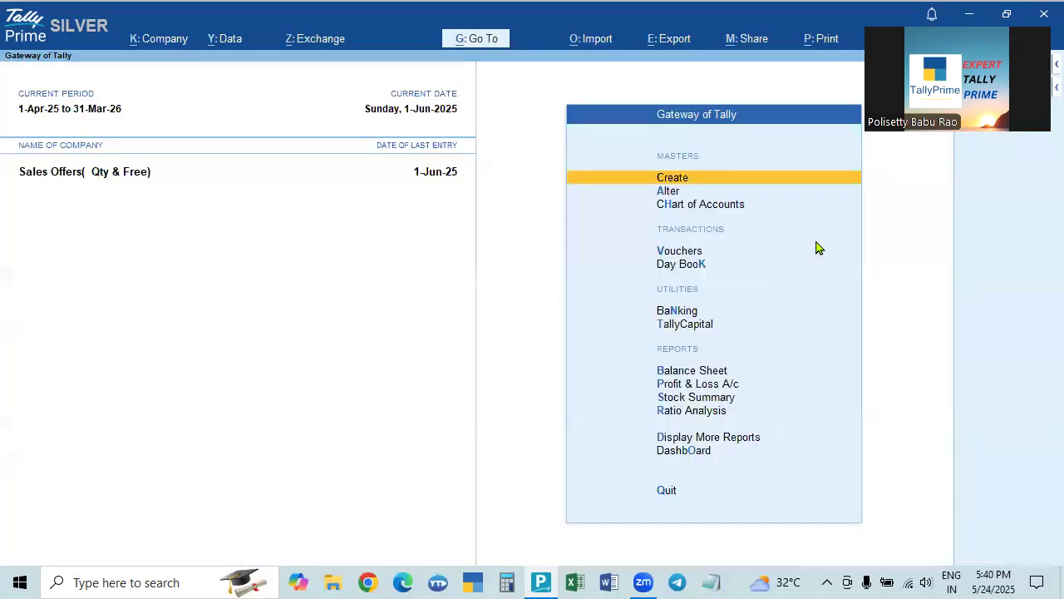
Start a new purchase voucher with supplier invoice number 658, accepting the default date.
{"action": "key", "text": "Down"}
{"action": "key", "text": "Down"}
{"action": "key", "text": "Down"}
{"action": "key", "text": "Return"}
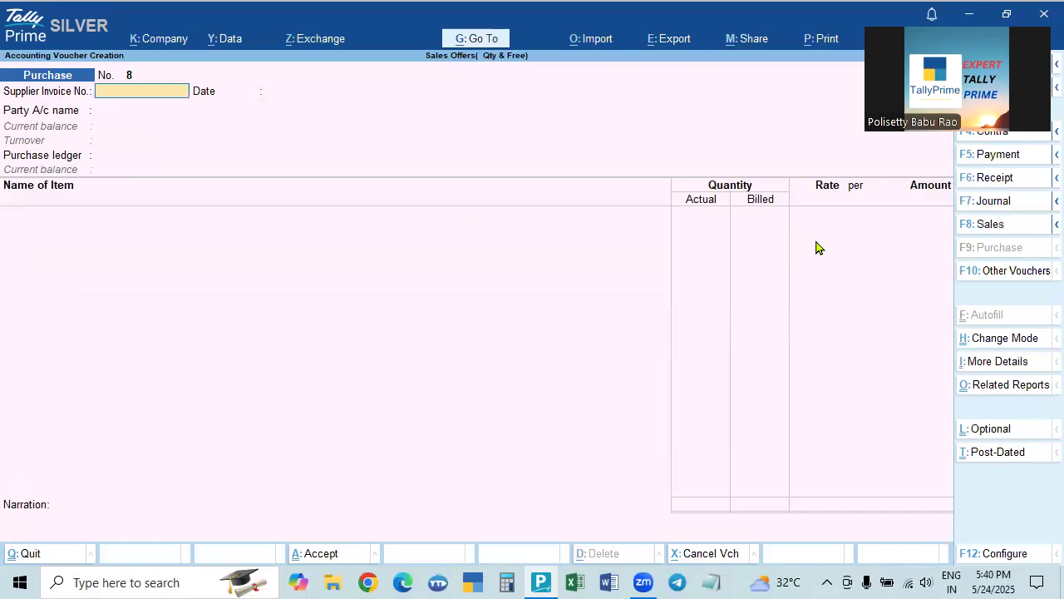
{"action": "type", "text": "658"}
{"action": "key", "text": "Return"}
{"action": "key", "text": "Return"}
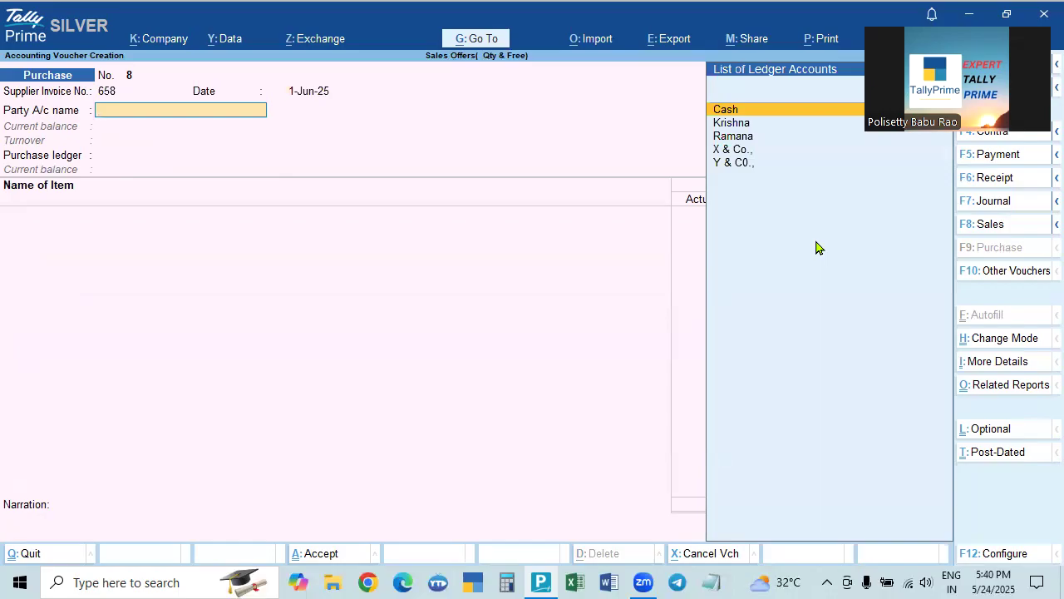
Choose Y & C0., as the party account, accept its party details and use the Purchase ledger.
{"action": "key", "text": "Down"}
{"action": "key", "text": "Down"}
{"action": "key", "text": "Down"}
{"action": "key", "text": "Down"}
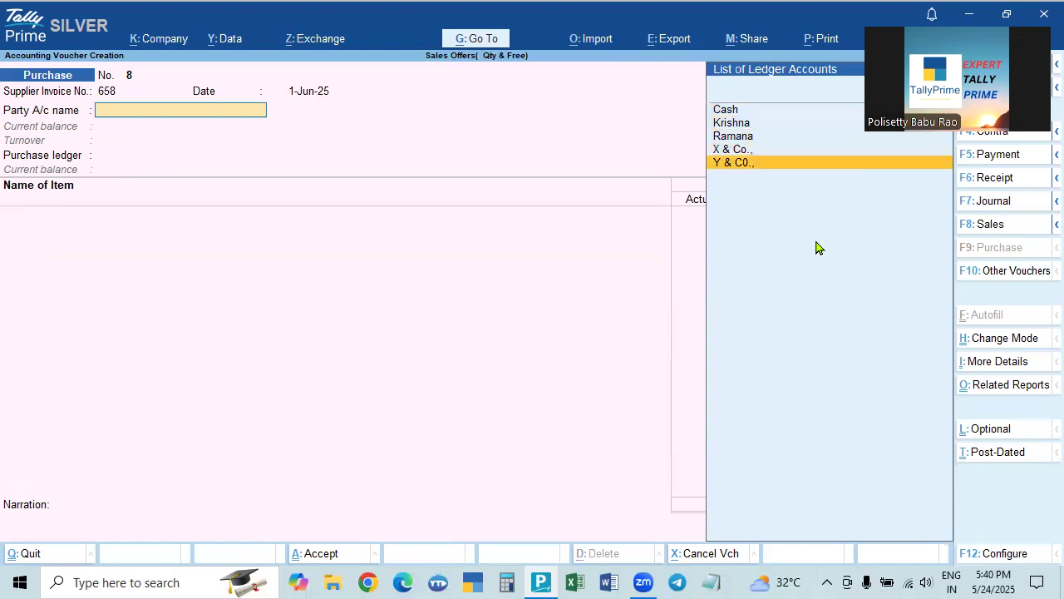
{"action": "key", "text": "Return"}
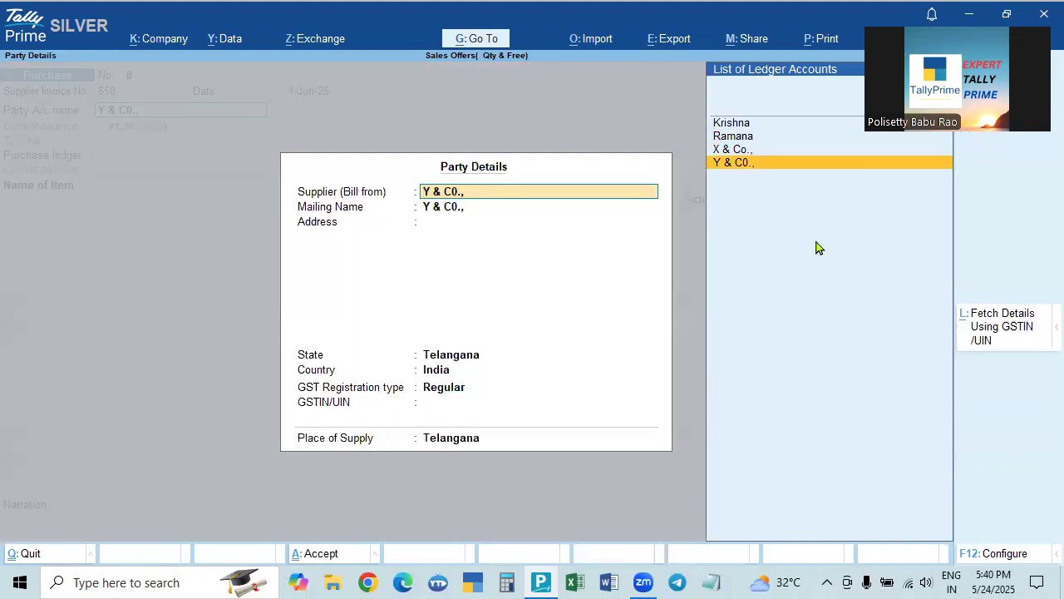
{"action": "key", "text": "ctrl+a"}
{"action": "key", "text": "Return"}
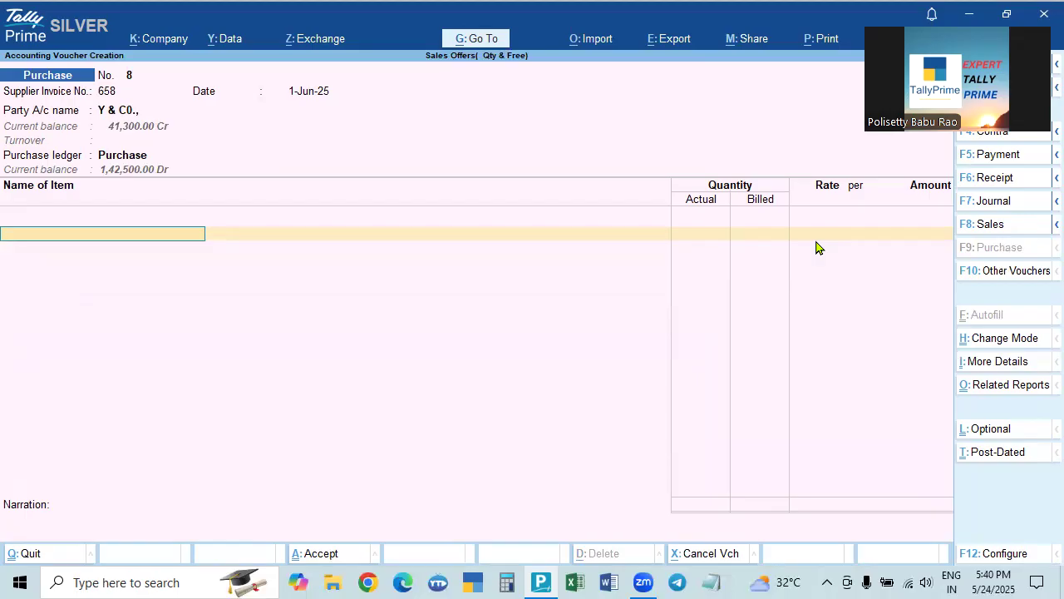
Add Free Samples with an Actual quantity of 5 Nos and blank Billed quantity, rate and amount.
{"action": "key", "text": "Down"}
{"action": "key", "text": "Down"}
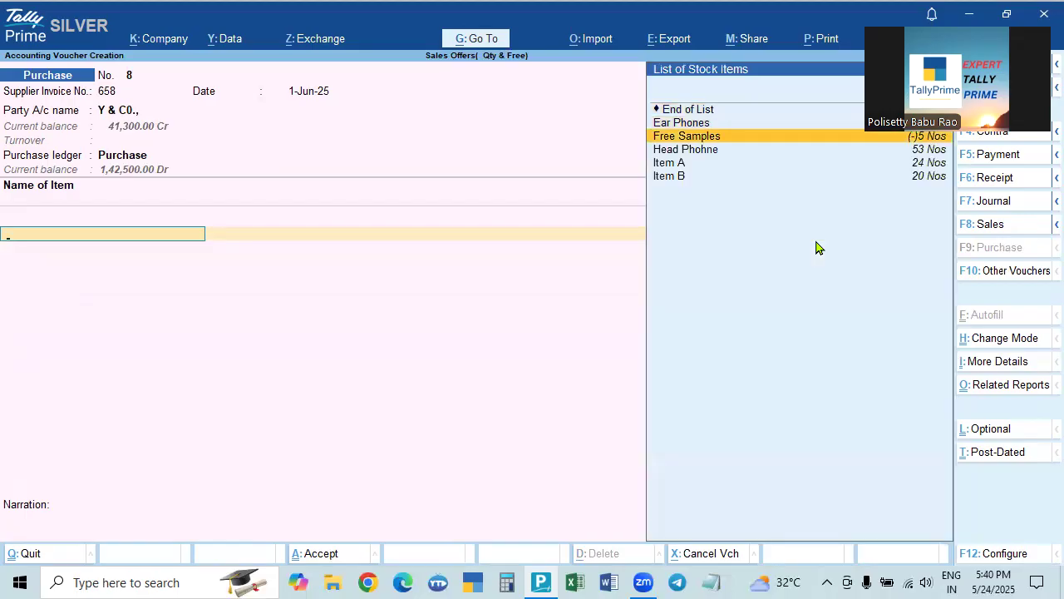
{"action": "key", "text": "Return"}
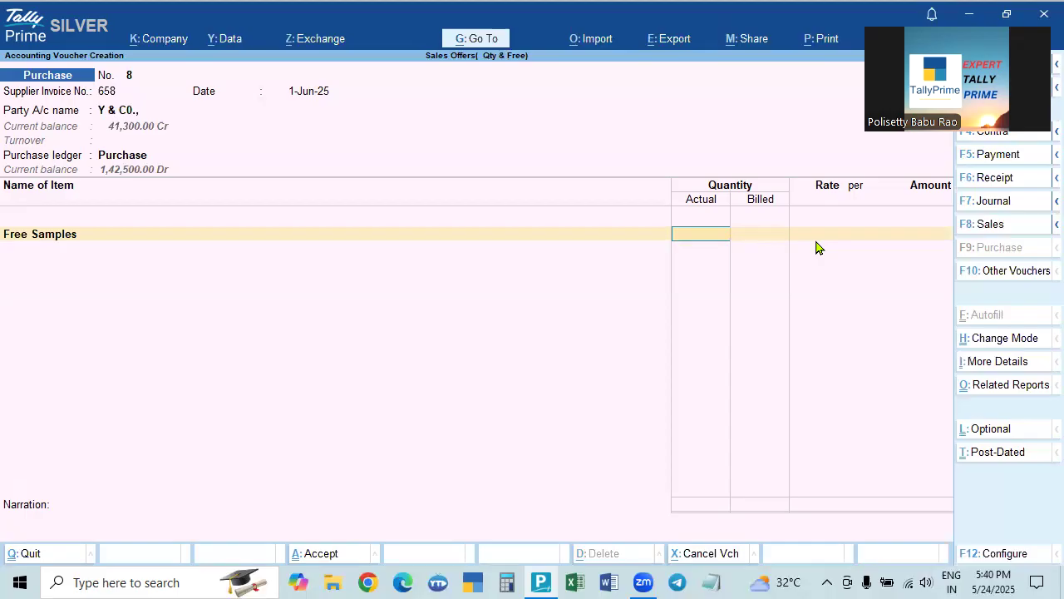
{"action": "type", "text": "5"}
{"action": "key", "text": "Return"}
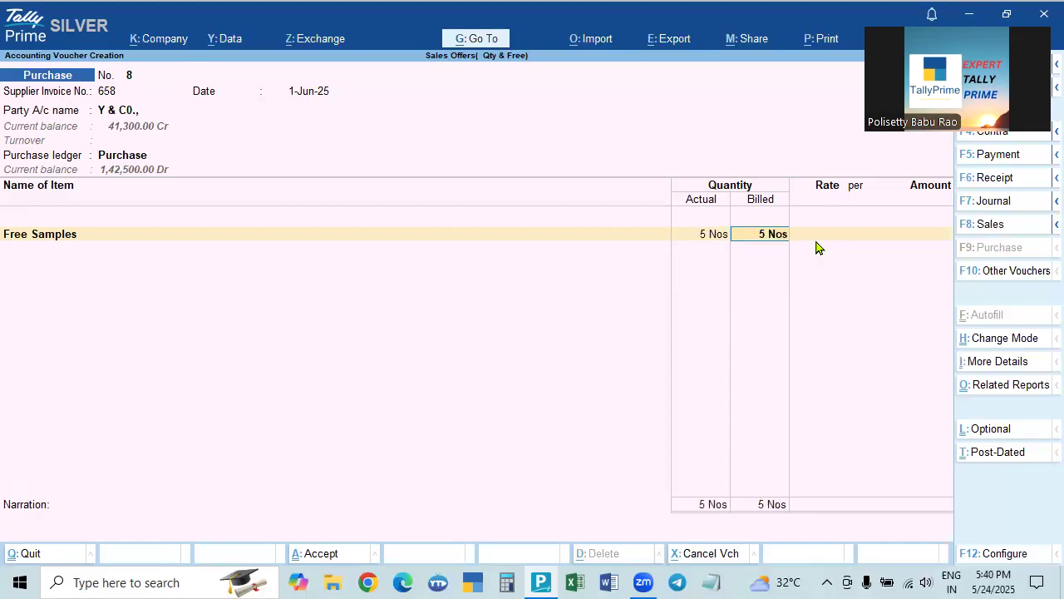
{"action": "key", "text": "BackSpace"}
{"action": "key", "text": "Return"}
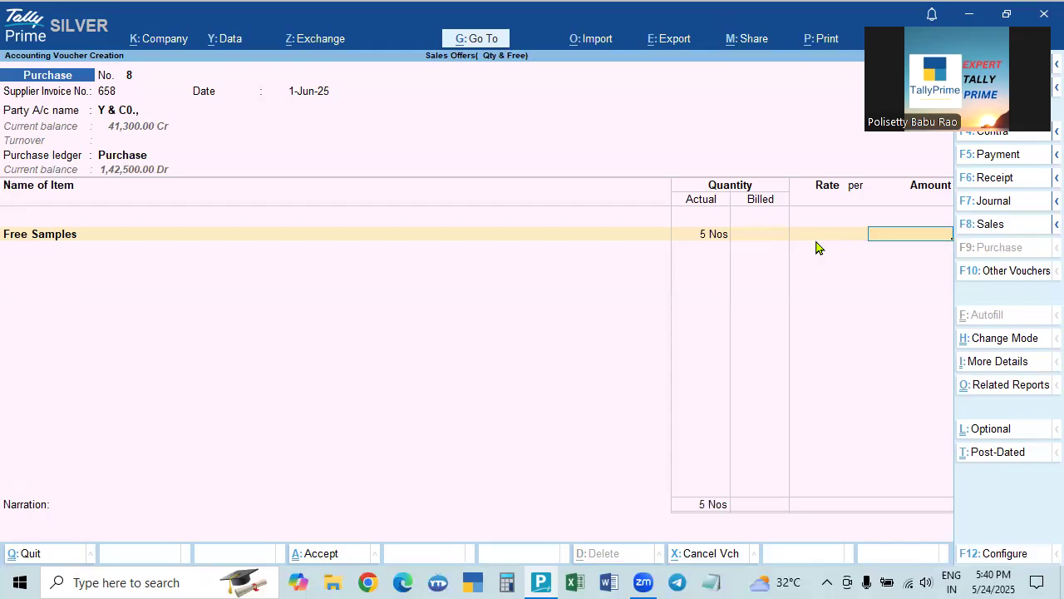
{"action": "key", "text": "Return"}
End the item list and save the zero-valued purchase voucher.
{"action": "key", "text": "Return"}
{"action": "key", "text": "Return"}
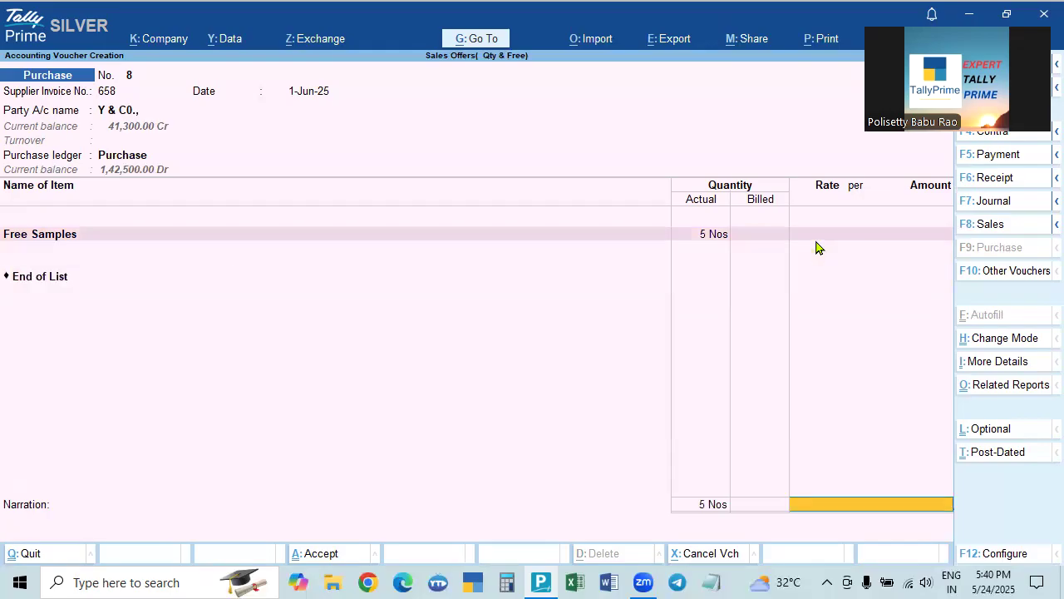
{"action": "key", "text": "Return"}
{"action": "key", "text": "Return"}
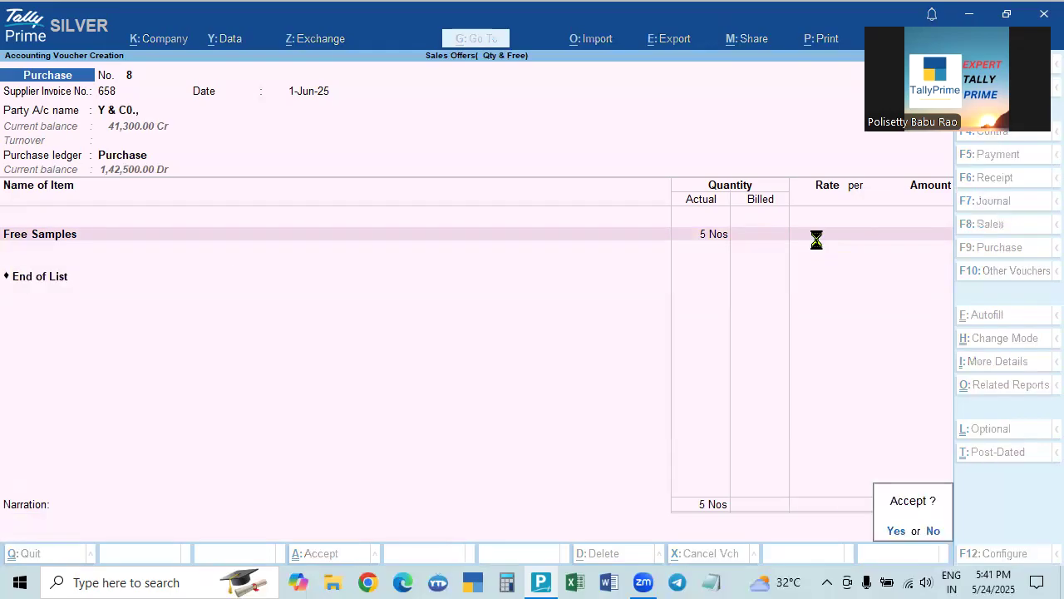
{"action": "key", "text": "Return"}
Reopen the saved Free Samples purchase voucher, examine its item line and leave it without saving changes.
{"action": "key", "text": "Page_Up"}
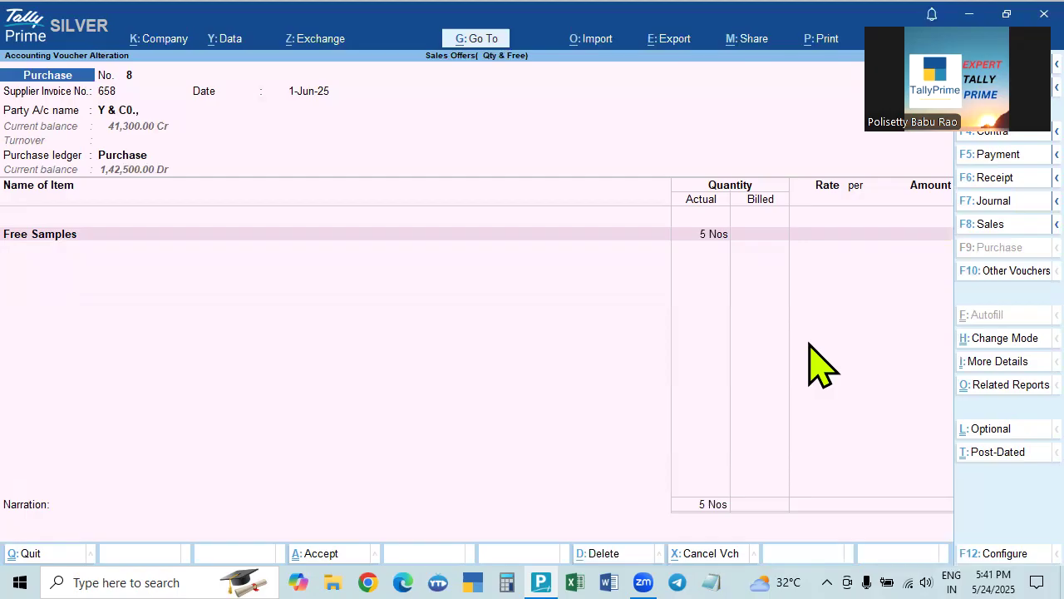
{"action": "left_click", "coordinate": [713, 234]}
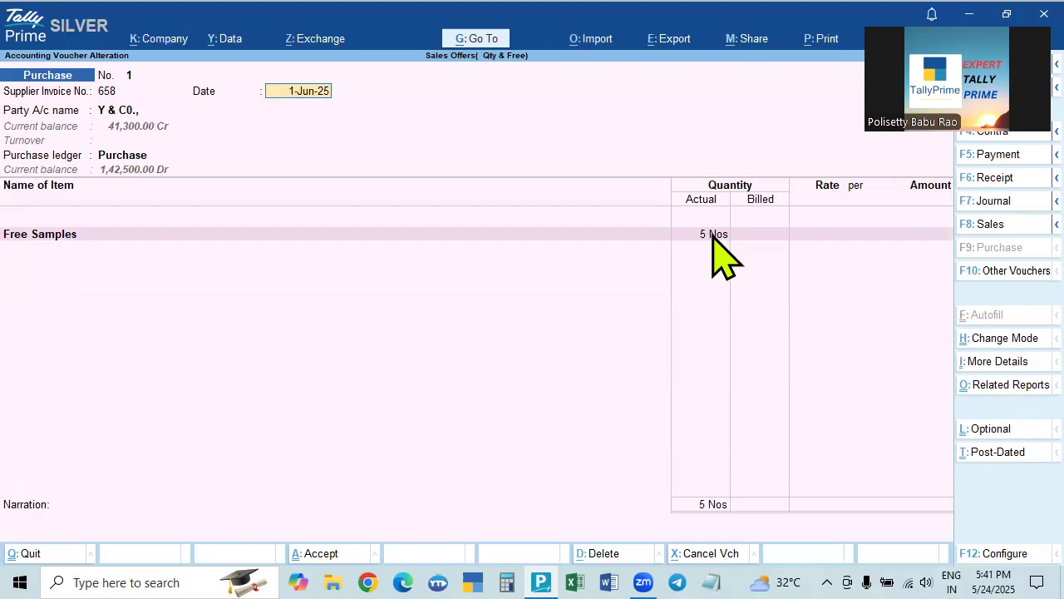
{"action": "left_click", "coordinate": [85, 243]}
{"action": "key", "text": "Escape"}
{"action": "key", "text": "y"}
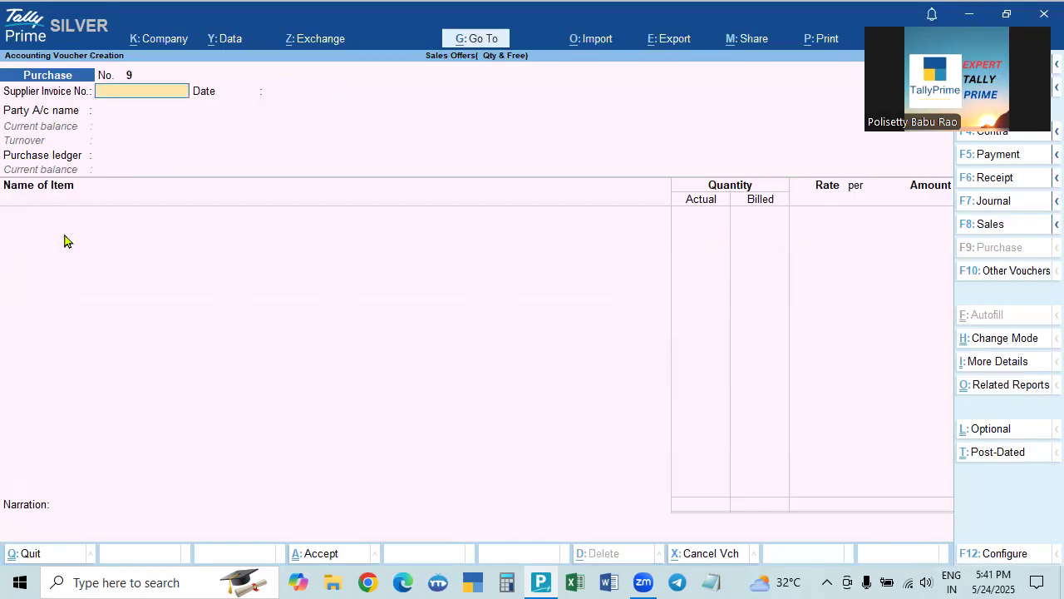
Reopen the Free Samples purchase voucher and set the item's Actual quantity to 10 Nos, keeping the Billed quantity blank.
{"action": "key", "text": "Page_Up"}
{"action": "key", "text": "Return"}
{"action": "key", "text": "Return"}
{"action": "key", "text": "Return"}
{"action": "key", "text": "Return"}
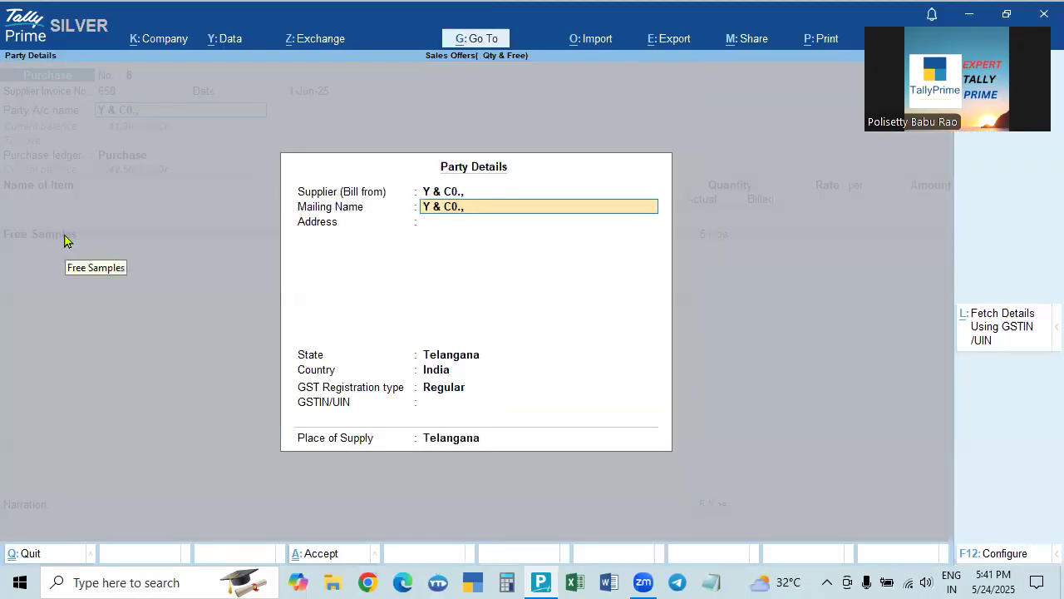
{"action": "key", "text": "Return"}
{"action": "key", "text": "Return"}
{"action": "key", "text": "Return"}
{"action": "key", "text": "Return"}
{"action": "key", "text": "Return"}
{"action": "key", "text": "Return"}
{"action": "key", "text": "Return"}
{"action": "key", "text": "Return"}
{"action": "key", "text": "Return"}
{"action": "type", "text": "10"}
{"action": "key", "text": "Return"}
{"action": "key", "text": "Return"}
{"action": "key", "text": "Return"}
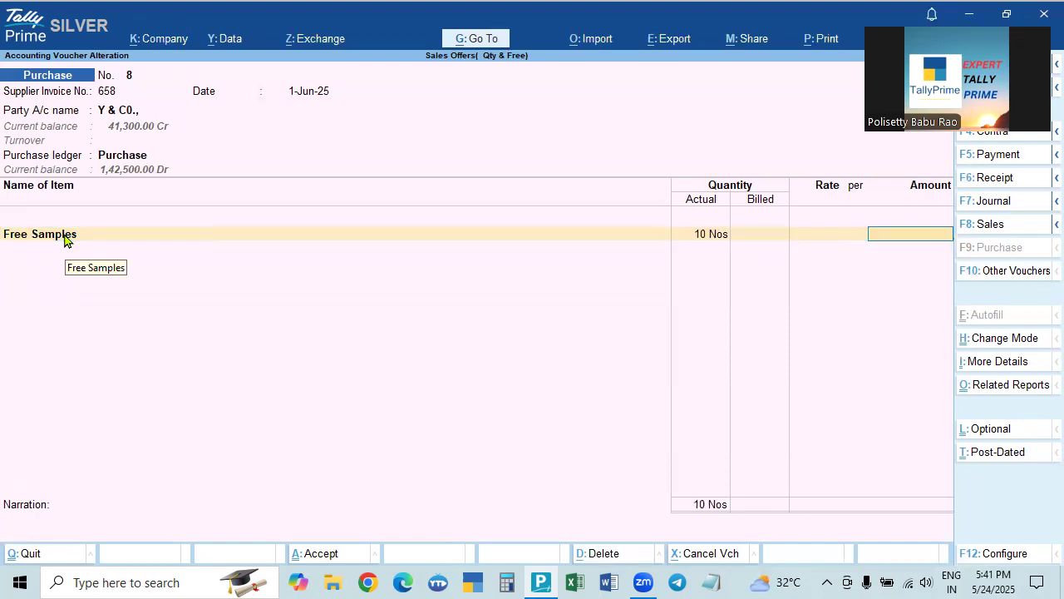
Finish the Free Samples item line with a blank amount and narration, and save the altered purchase voucher.
{"action": "key", "text": "Return"}
{"action": "key", "text": "Return"}
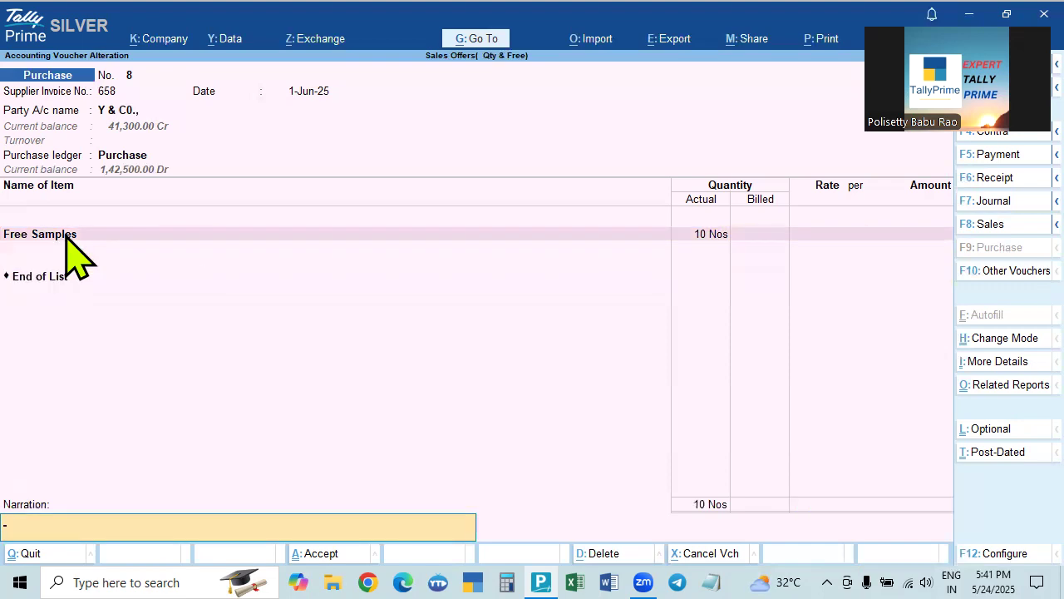
{"action": "key", "text": "Return"}
{"action": "key", "text": "Return"}
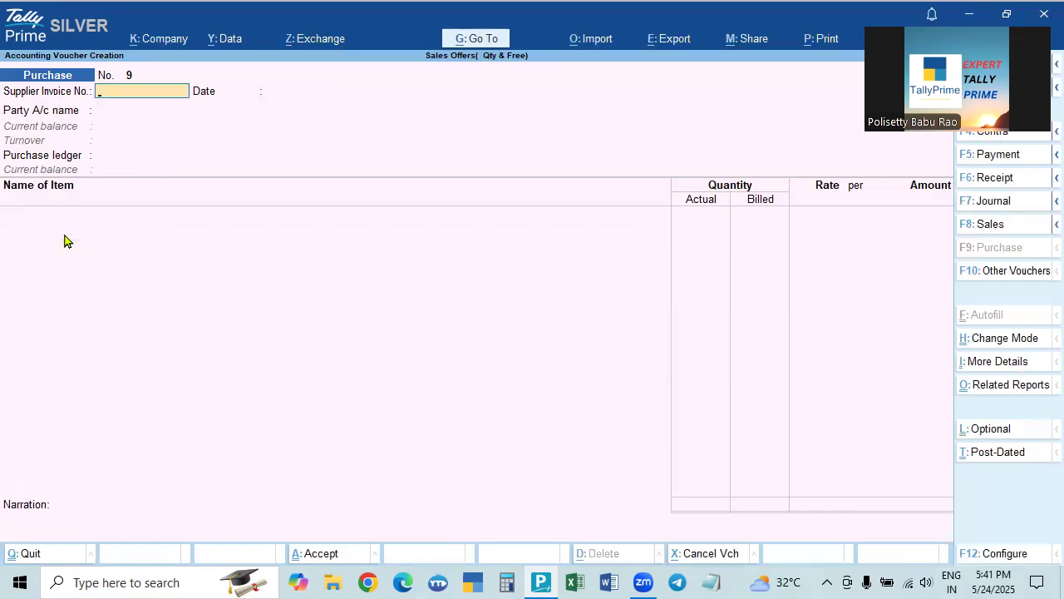
Leave voucher entry and open the Stock Summary report.
{"action": "key", "text": "Escape"}
{"action": "key", "text": "Down"}
{"action": "key", "text": "Down"}
{"action": "key", "text": "Down"}
{"action": "key", "text": "Down"}
{"action": "key", "text": "Down"}
{"action": "key", "text": "Down"}
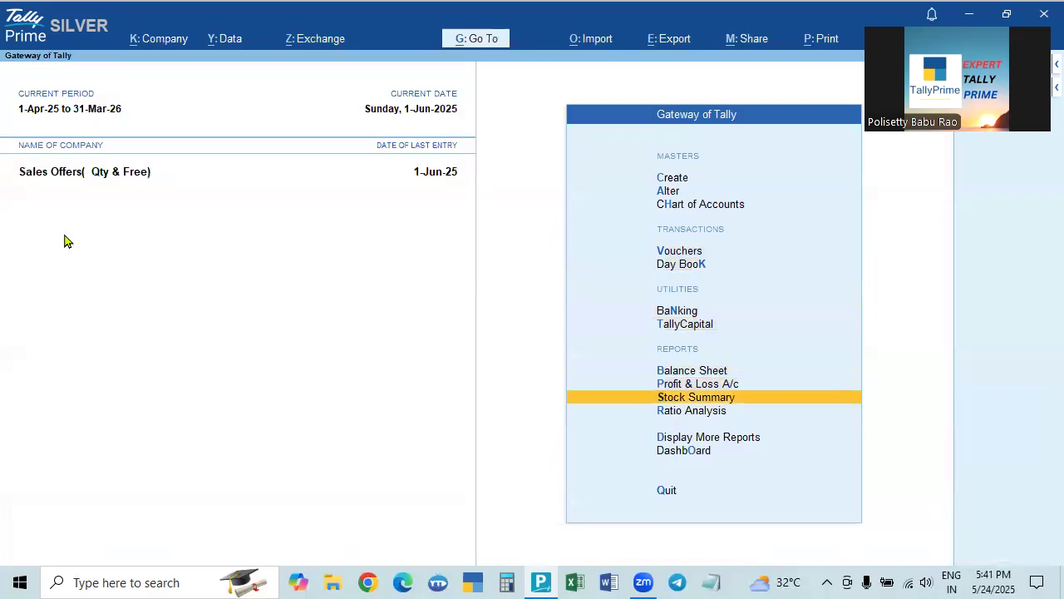
{"action": "key", "text": "Return"}
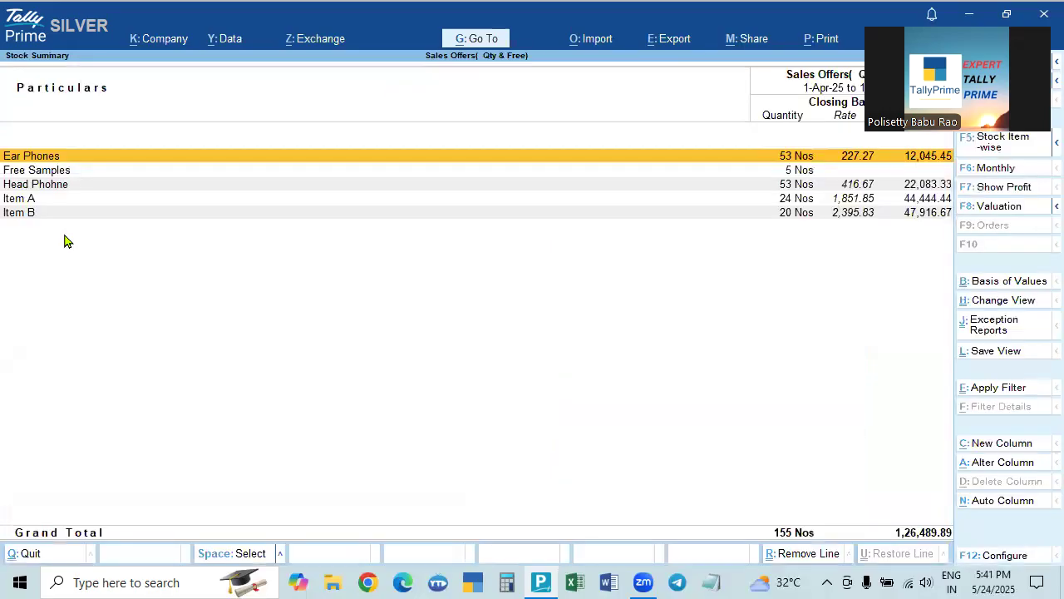
Examine the May outward and June inward quantities in the Free Samples monthly summary, and return to the Gateway of Tally.
{"action": "left_click", "coordinate": [48, 172]}
{"action": "left_click", "coordinate": [50, 177]}
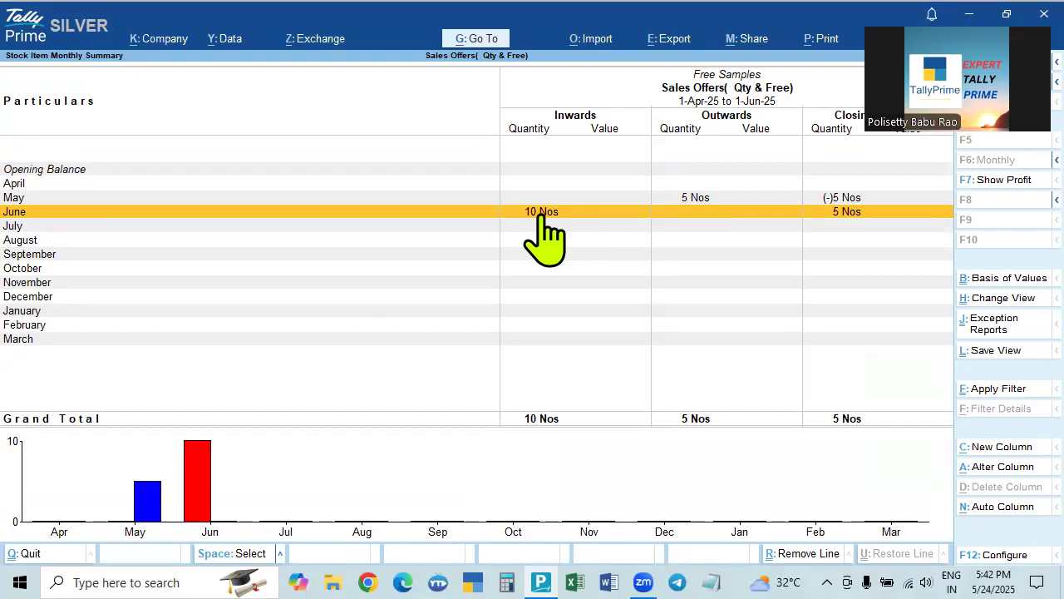
{"action": "left_click", "coordinate": [688, 200]}
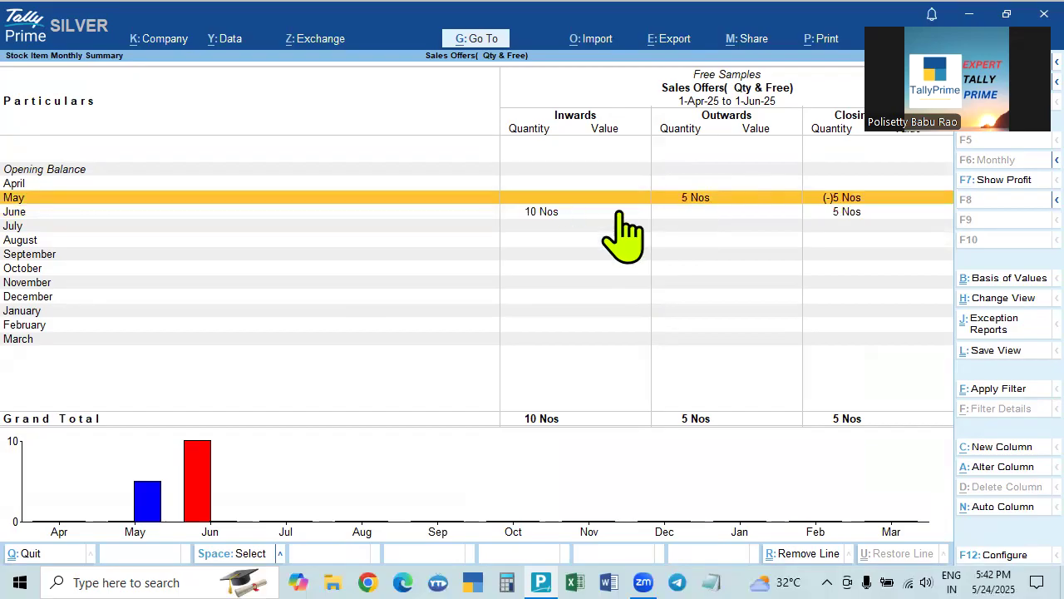
{"action": "left_click", "coordinate": [539, 217]}
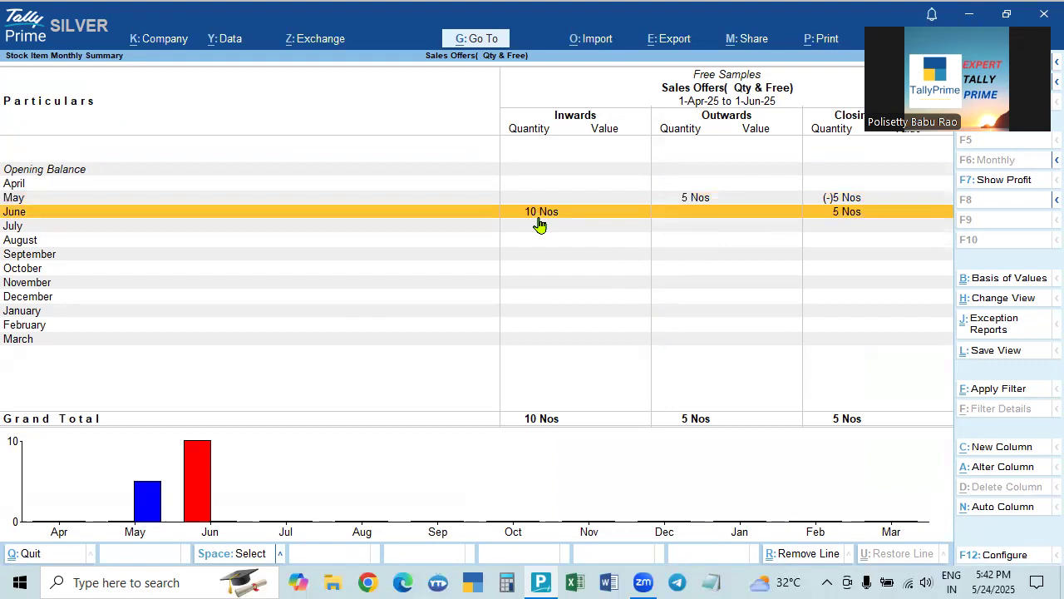
{"action": "key", "text": "Escape"}
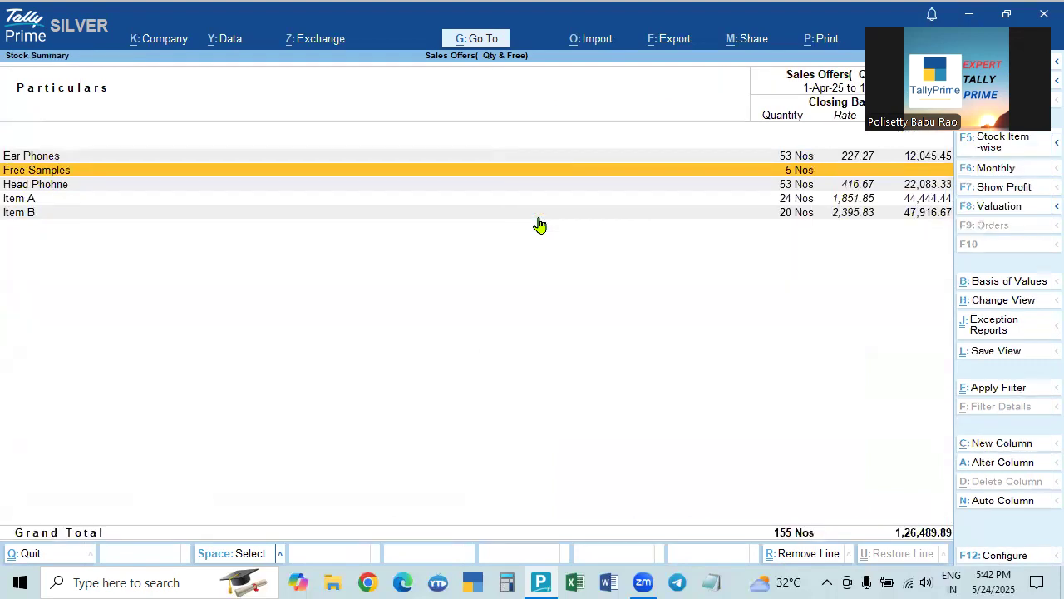
{"action": "key", "text": "Escape"}
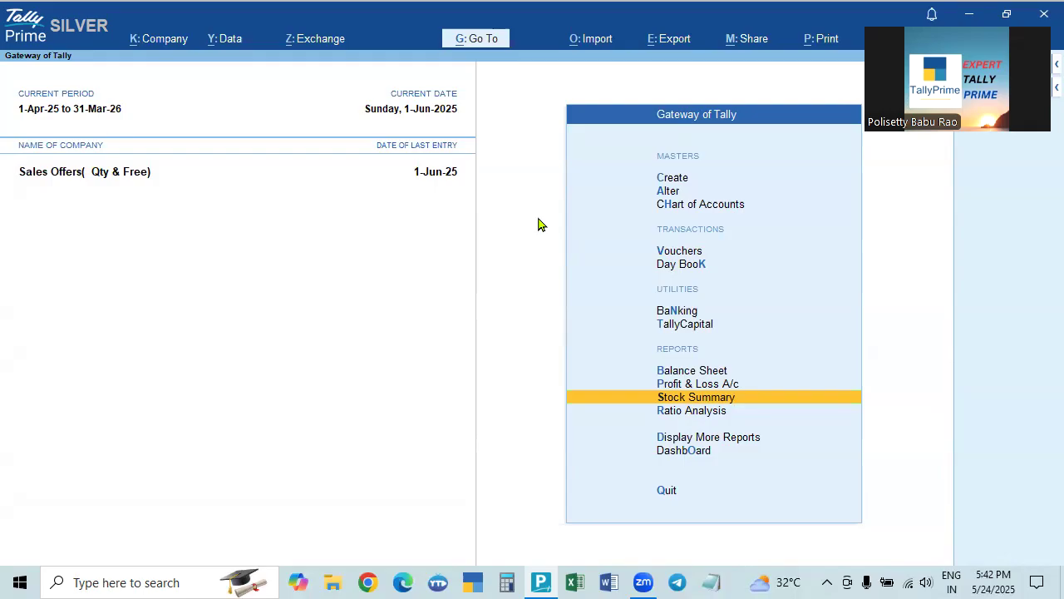
{"action": "key", "text": "Escape"}
{"action": "key", "text": "n"}
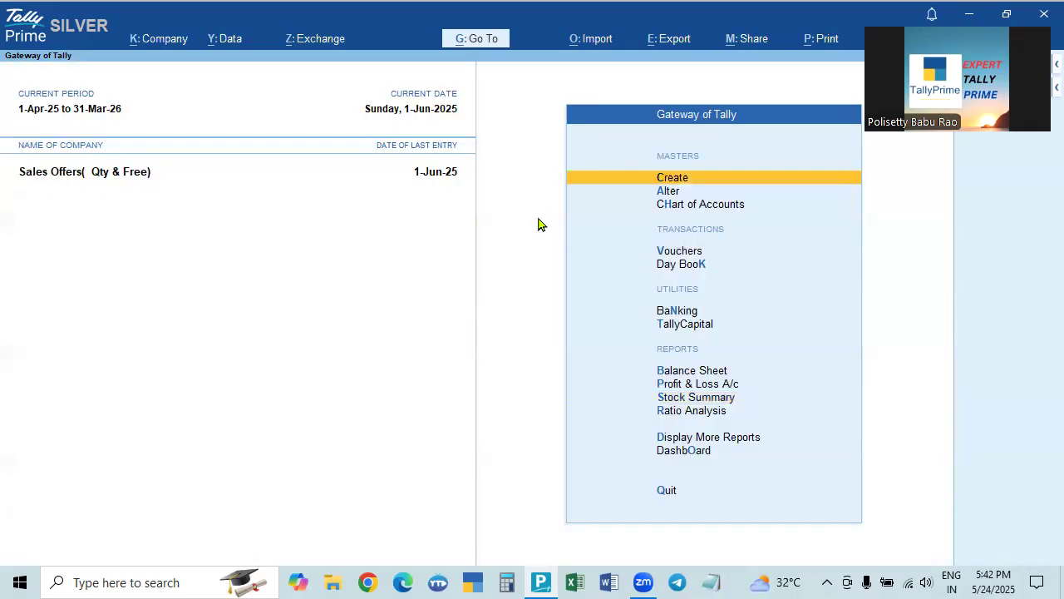